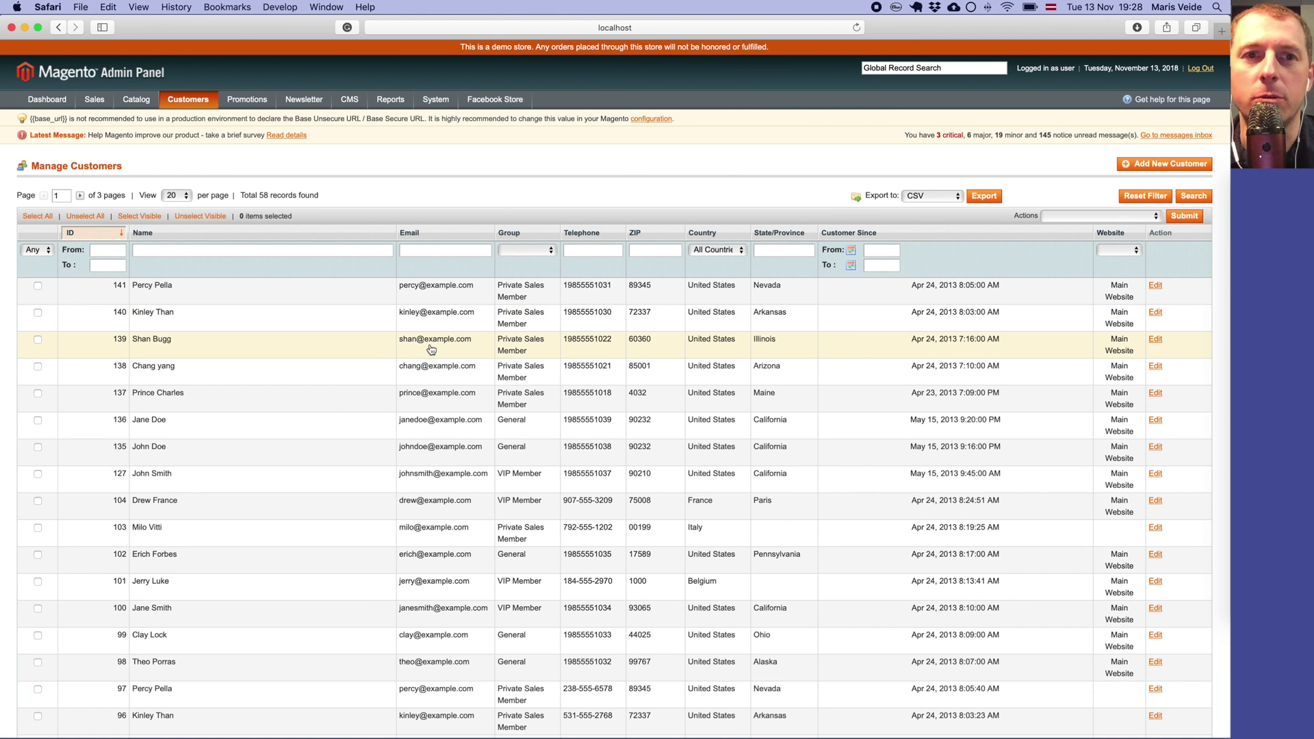
Step: Bring up the System > Import/Export submenu from the Manage Customers grid
scroll(266, 414, "down", 3)
scroll(267, 415, "up", 3)
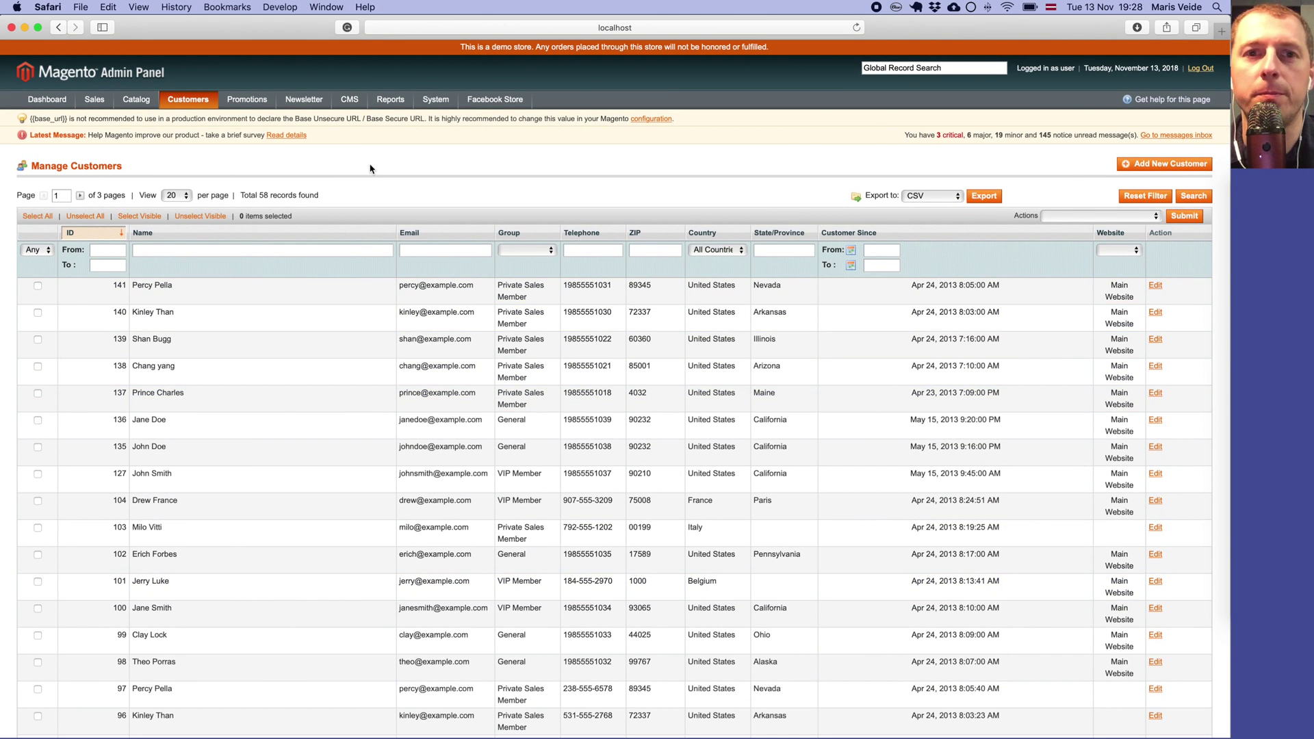
mouse_move(442, 101)
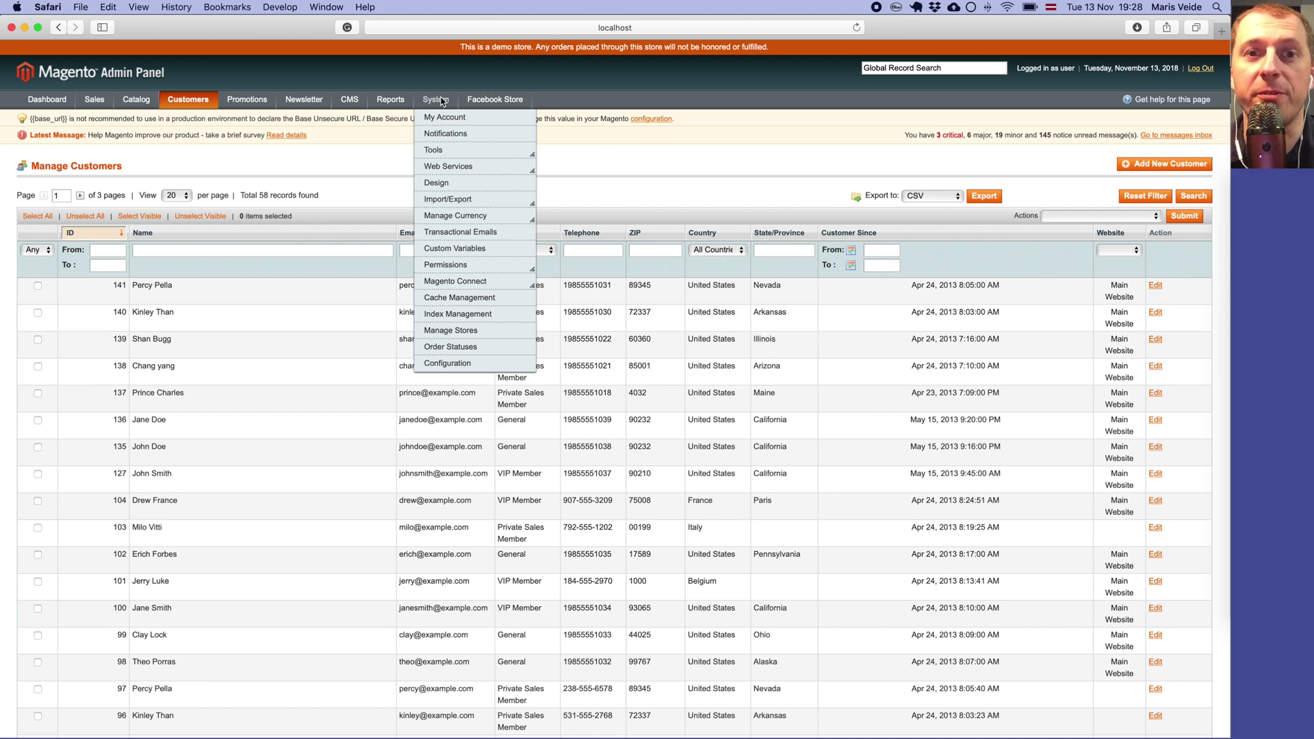
mouse_move(456, 205)
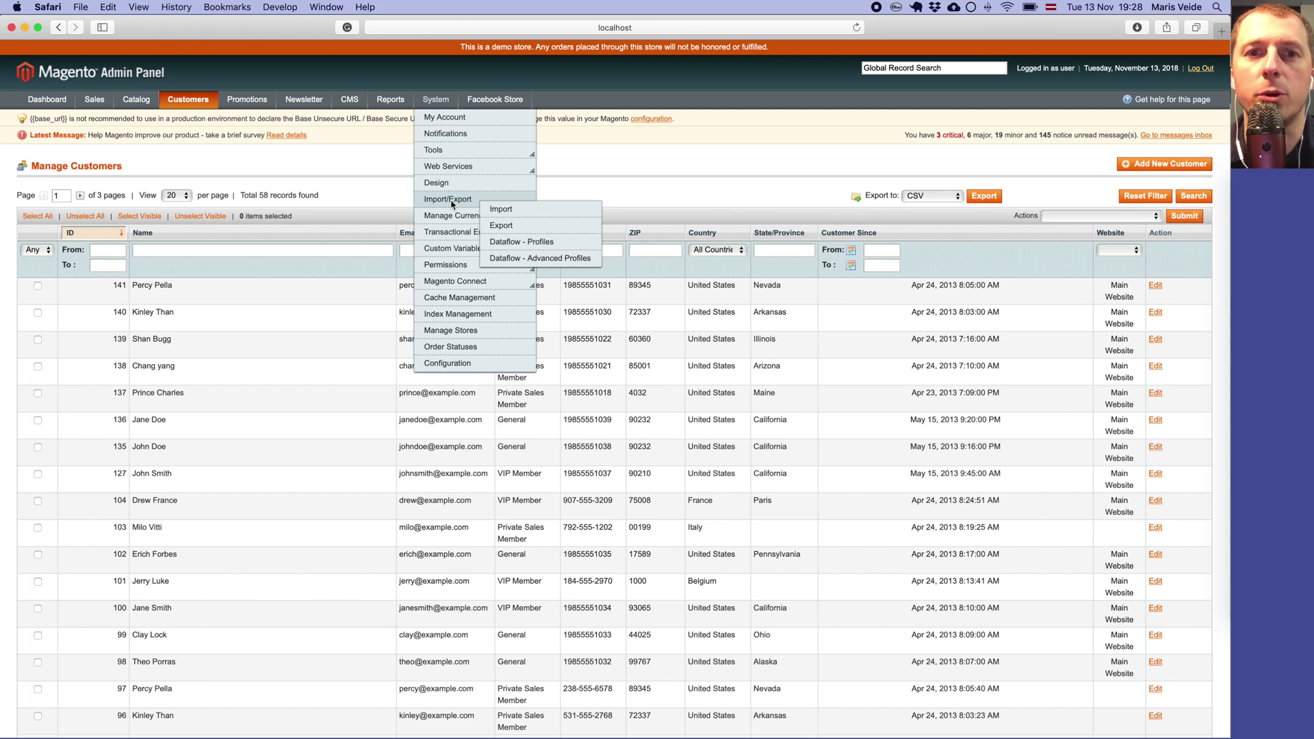
Step: Export all customers as a CSV file and show it in Finder's Downloads folder
left_click(501, 226)
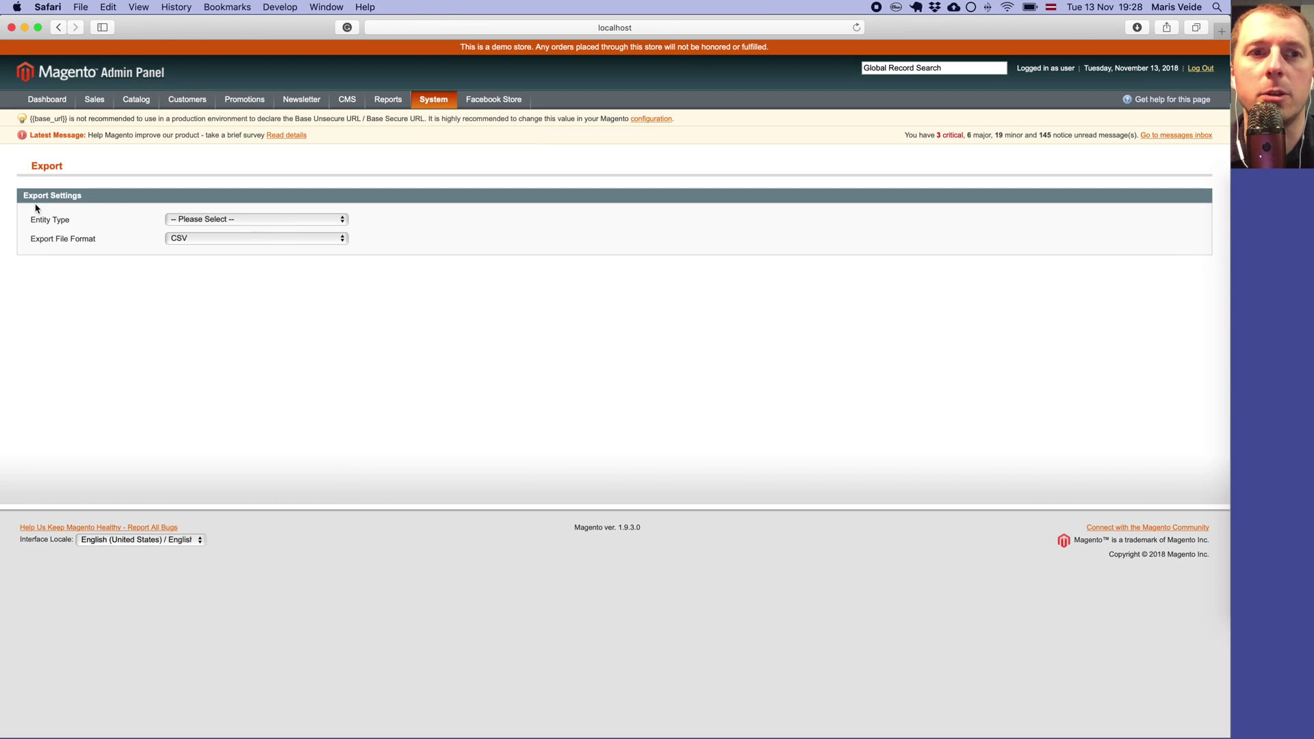
left_click(206, 219)
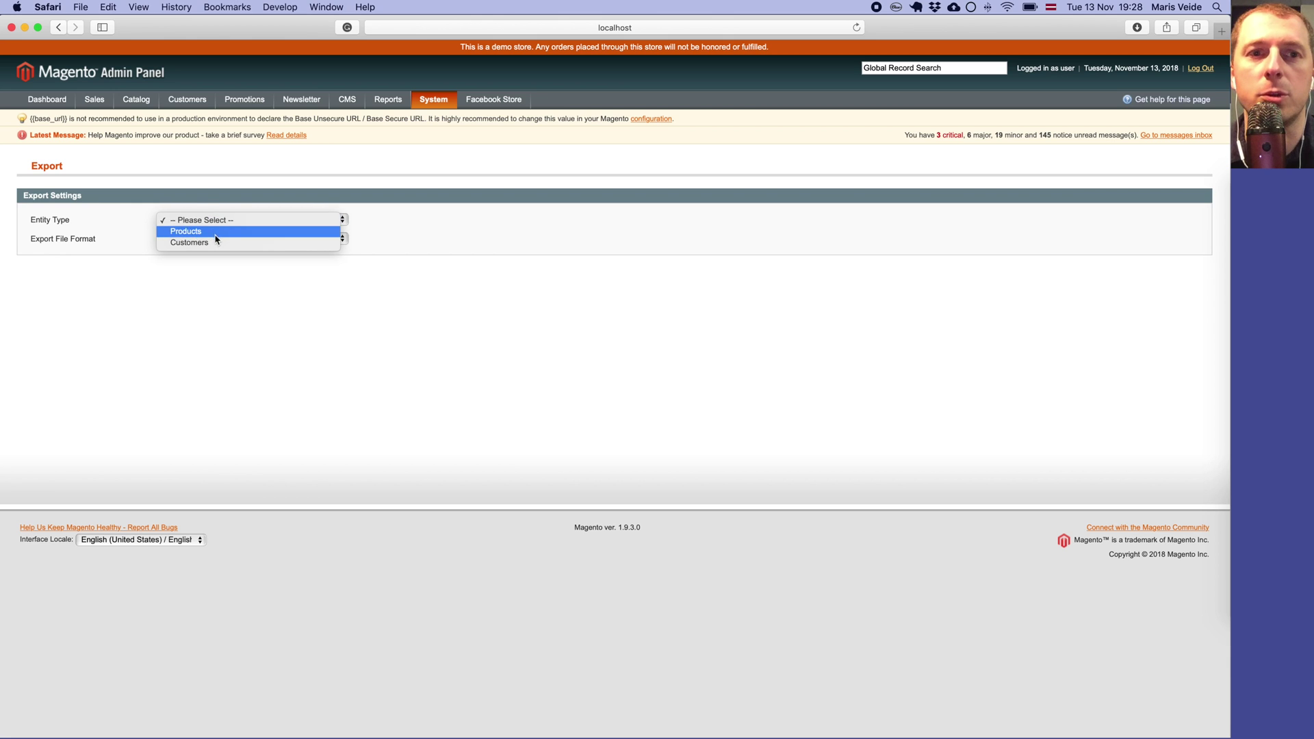
left_click(218, 244)
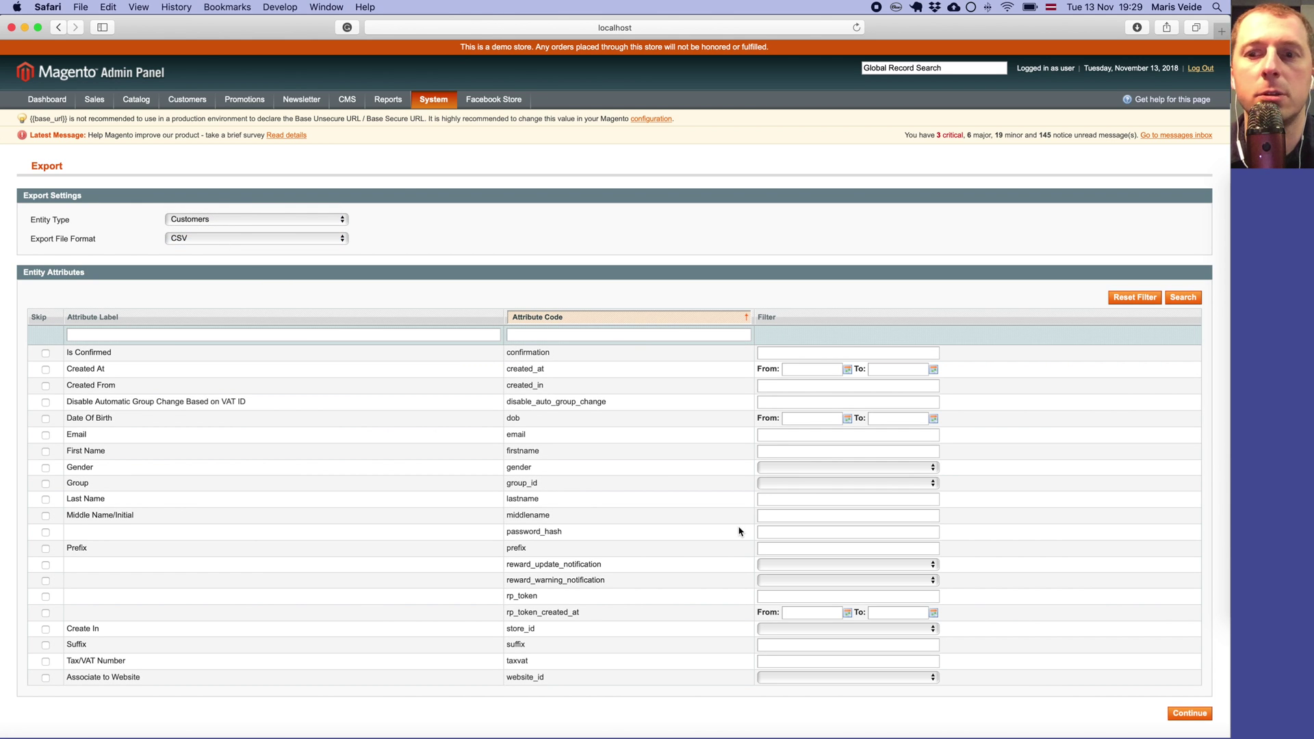
left_click(1192, 717)
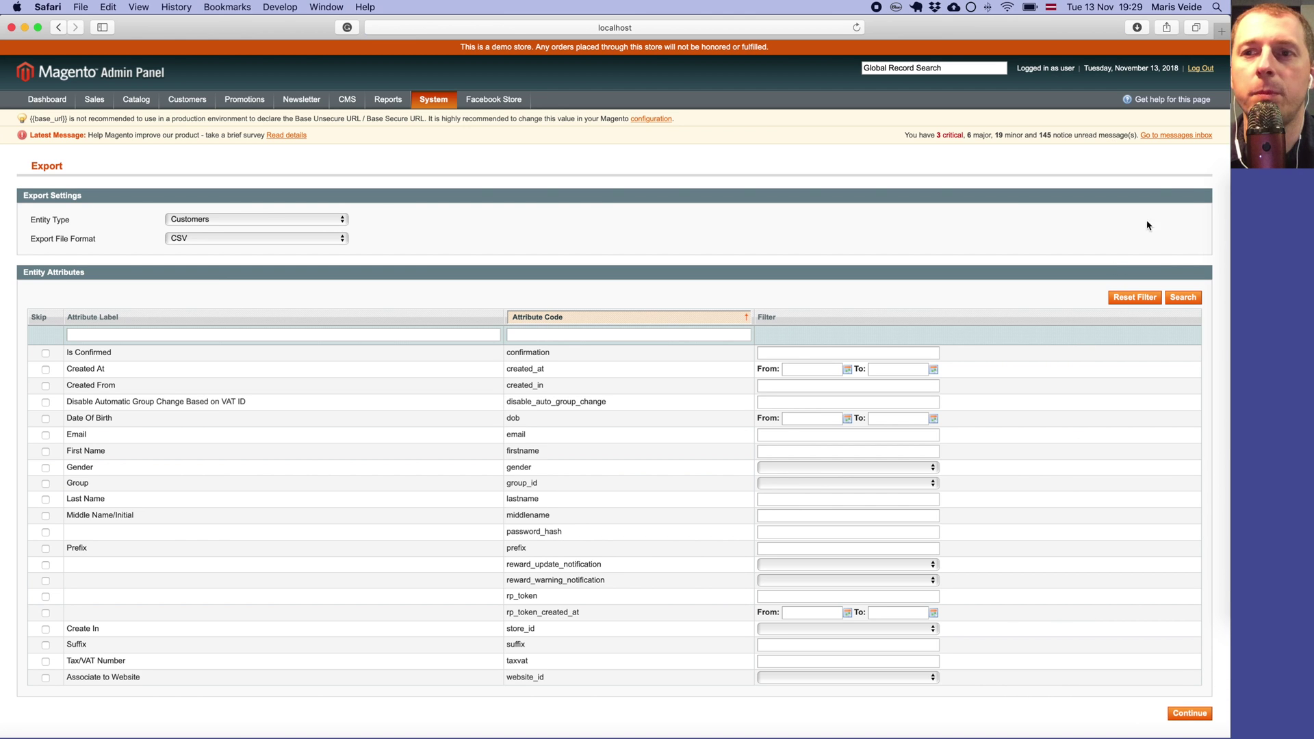
left_click(1227, 194)
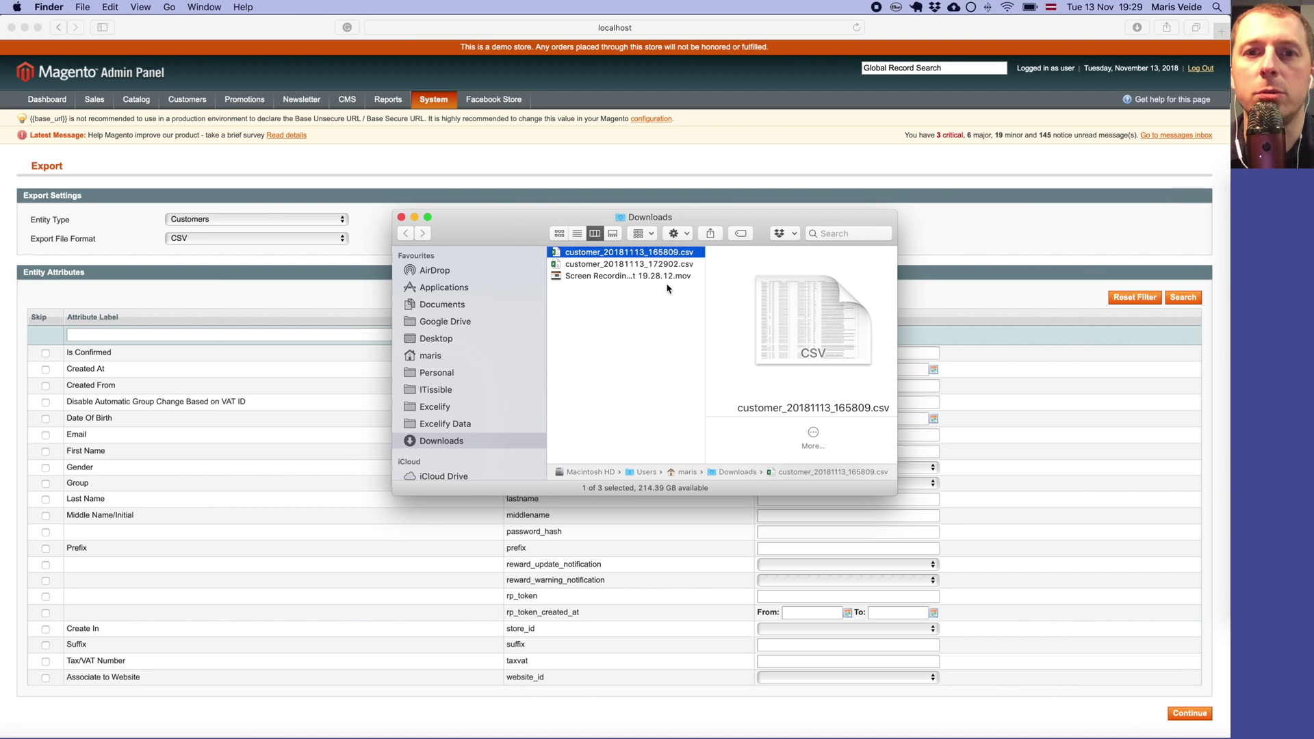
Step: Review customer_20181113_172902.csv in Excel, then close it and return to Excelify in Chrome
left_click(624, 266)
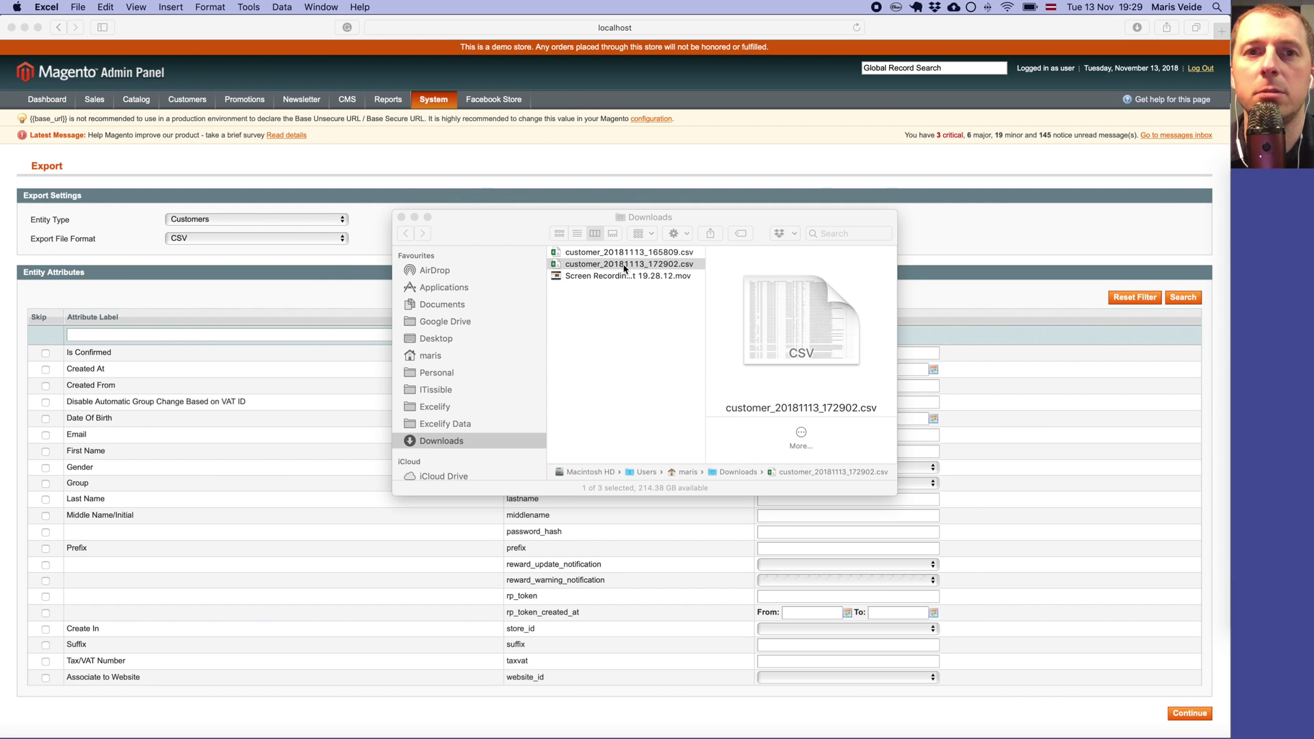
scroll(607, 362, "down", 5)
scroll(607, 362, "up", 5)
scroll(607, 361, "right", 10)
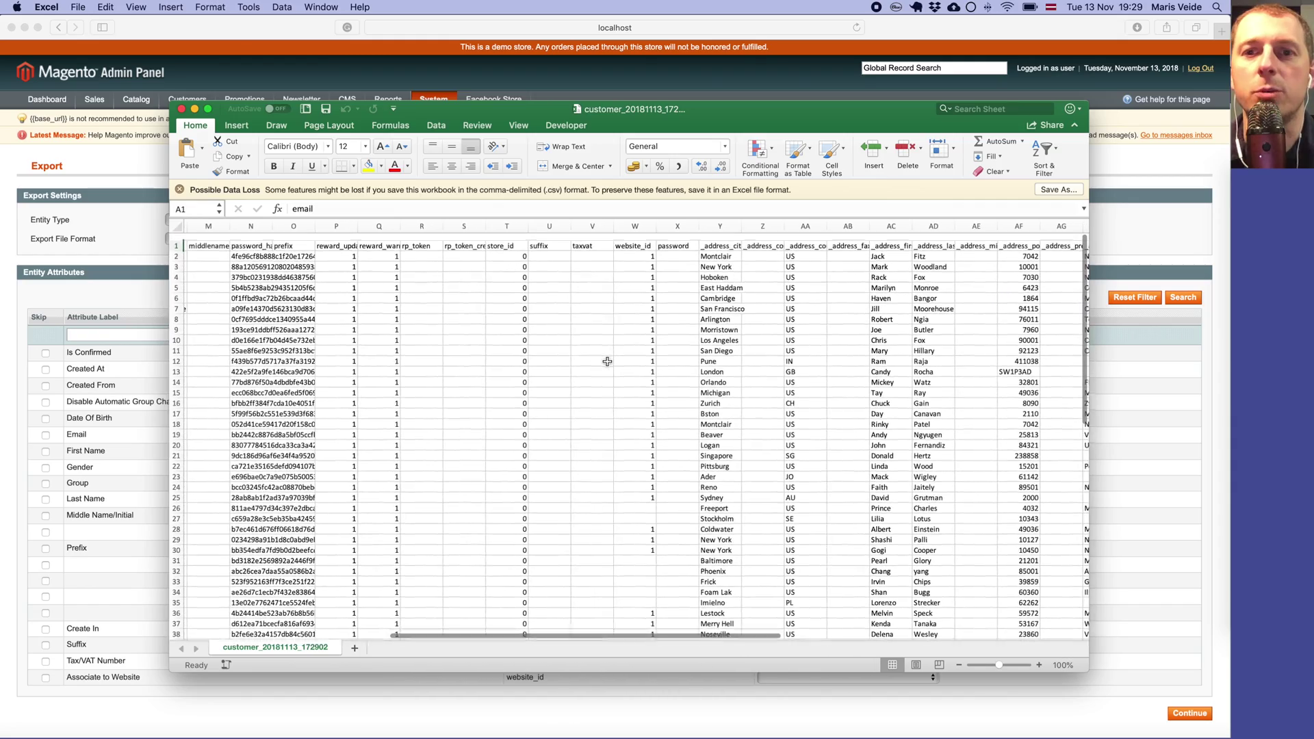
scroll(607, 361, "left", 10)
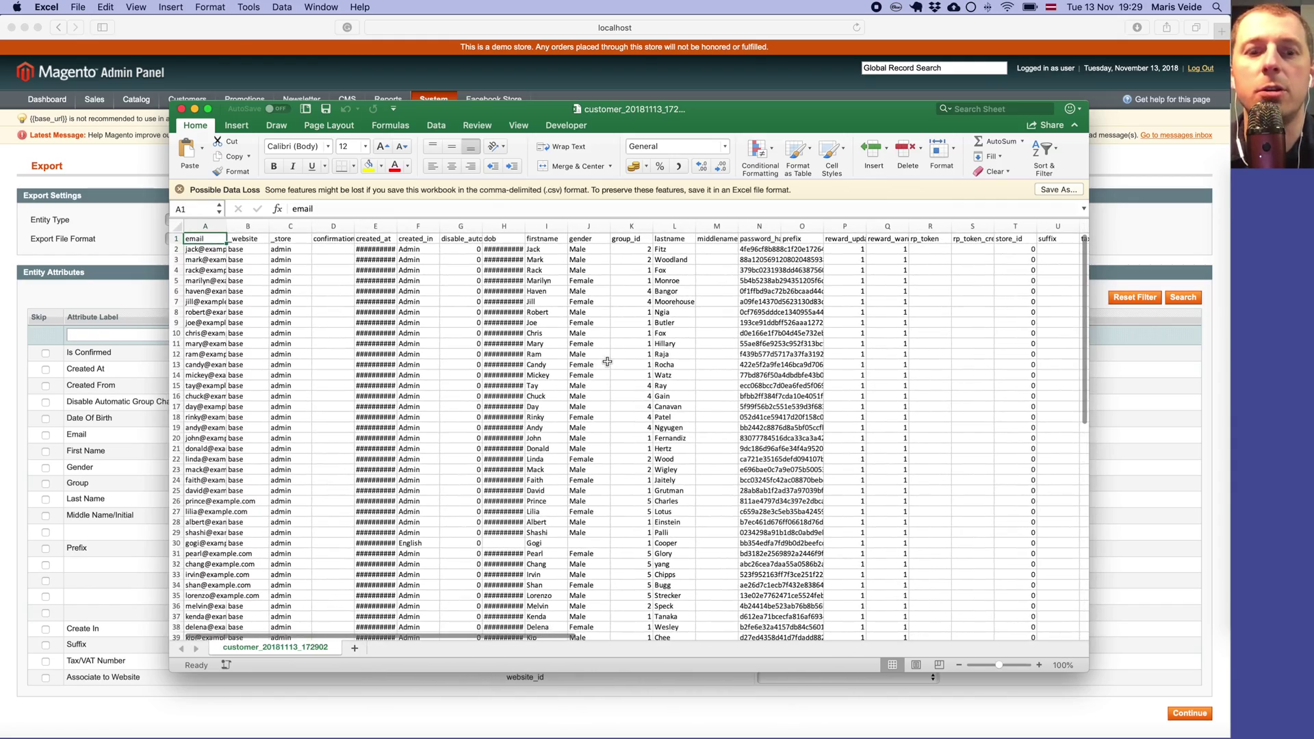
key("super+w")
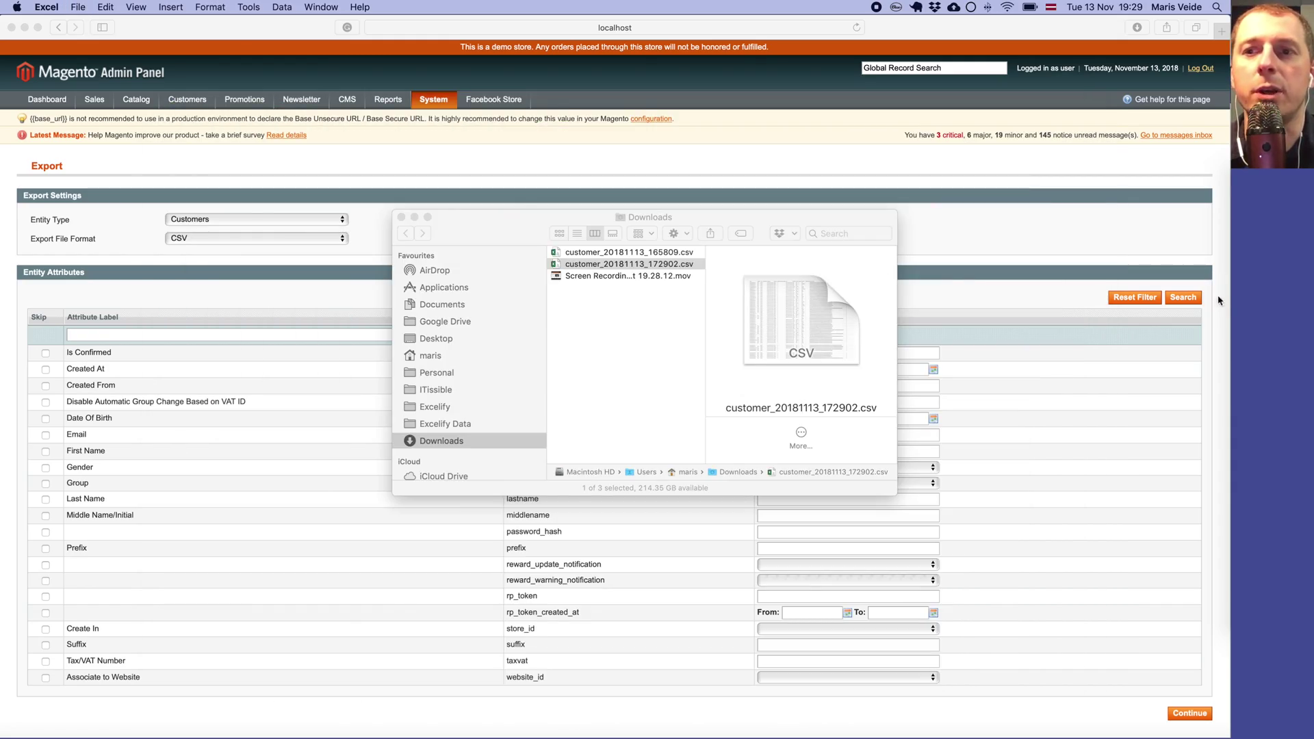
key("super+Tab")
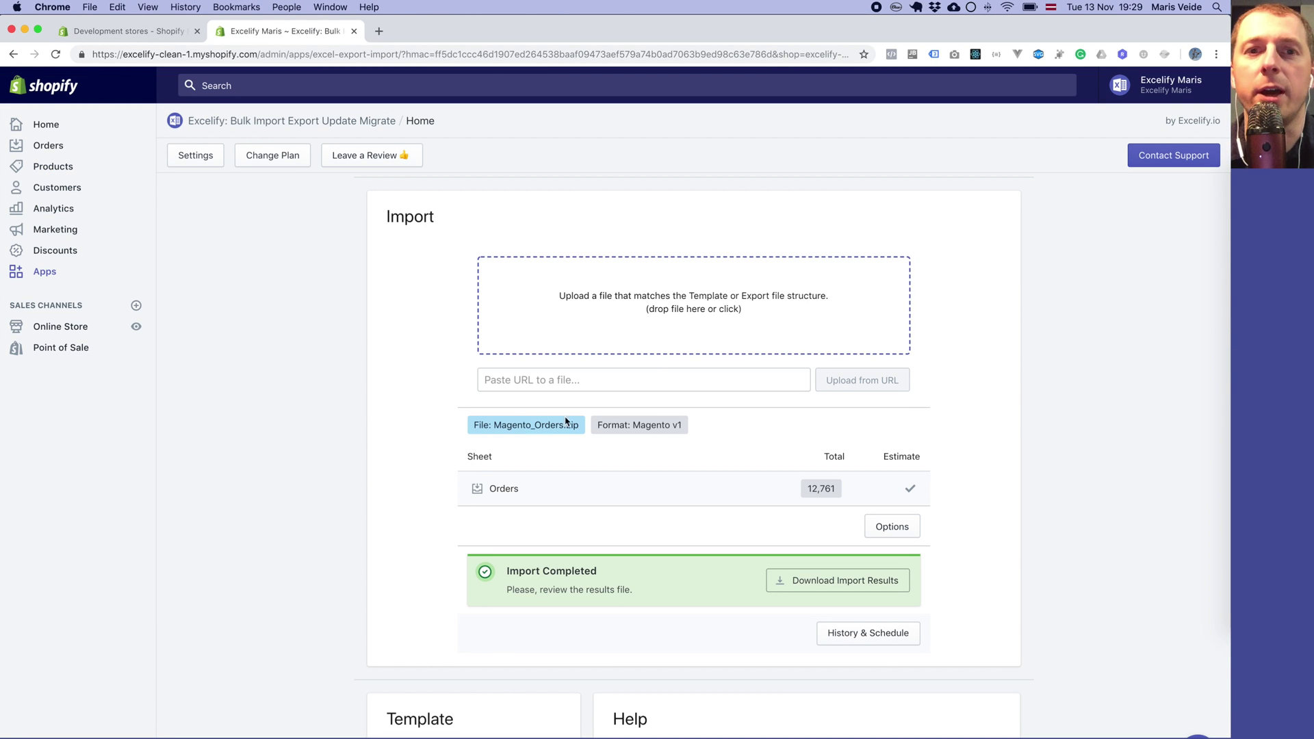
Step: Upload customer_20181113_172902.csv on Excelify's import page
scroll(414, 360, "up", 8)
scroll(413, 361, "down", 7)
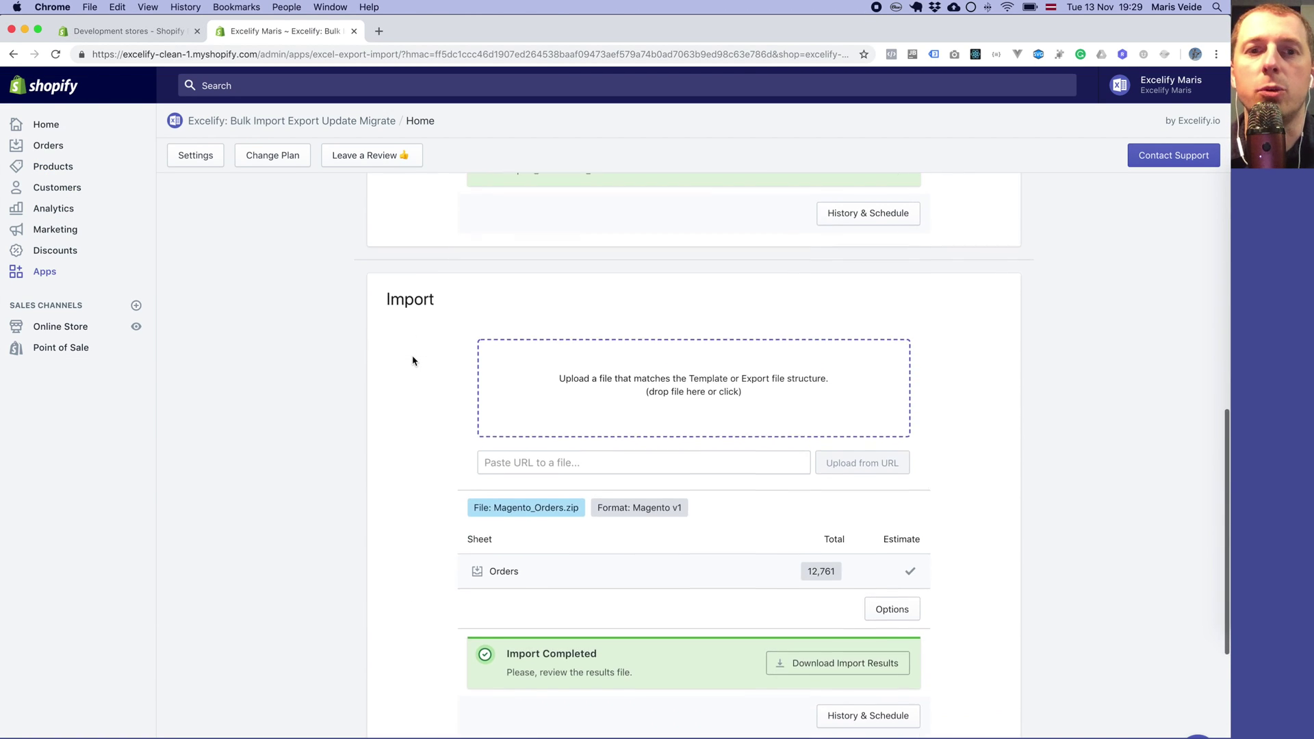
left_click(551, 367)
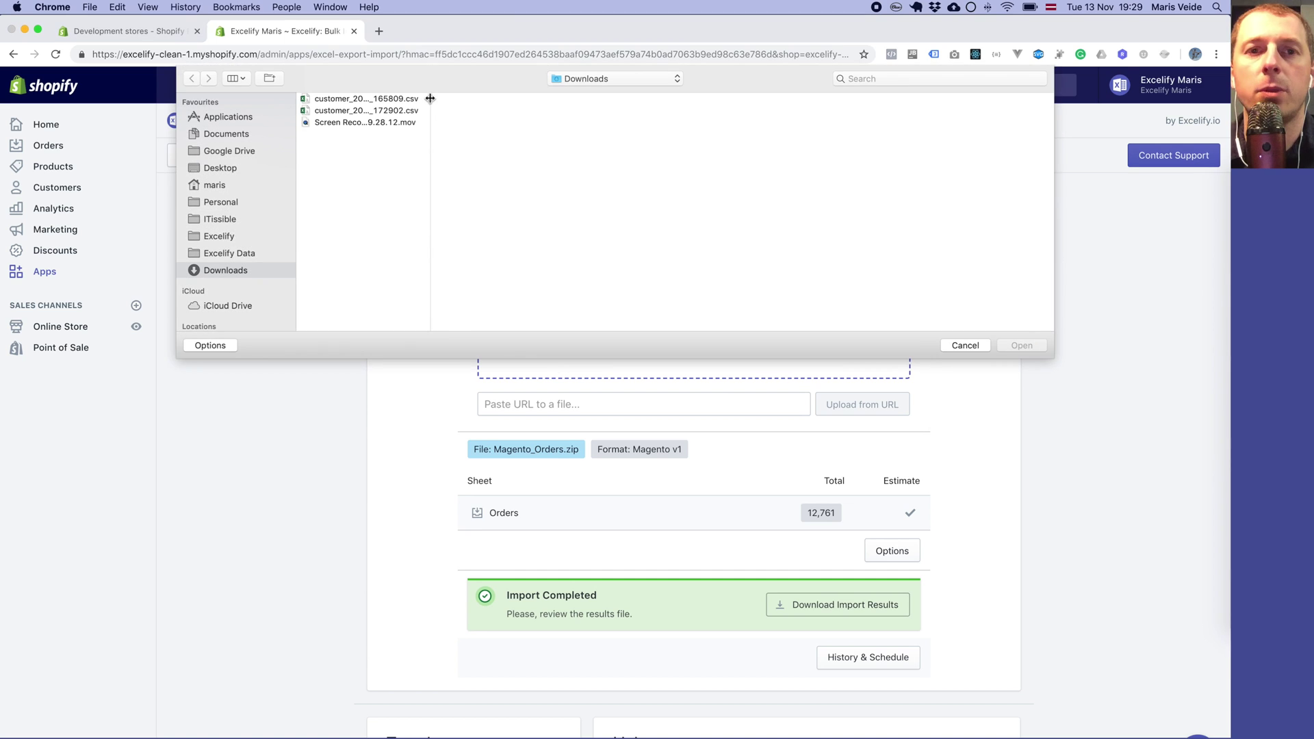
double_click(369, 111)
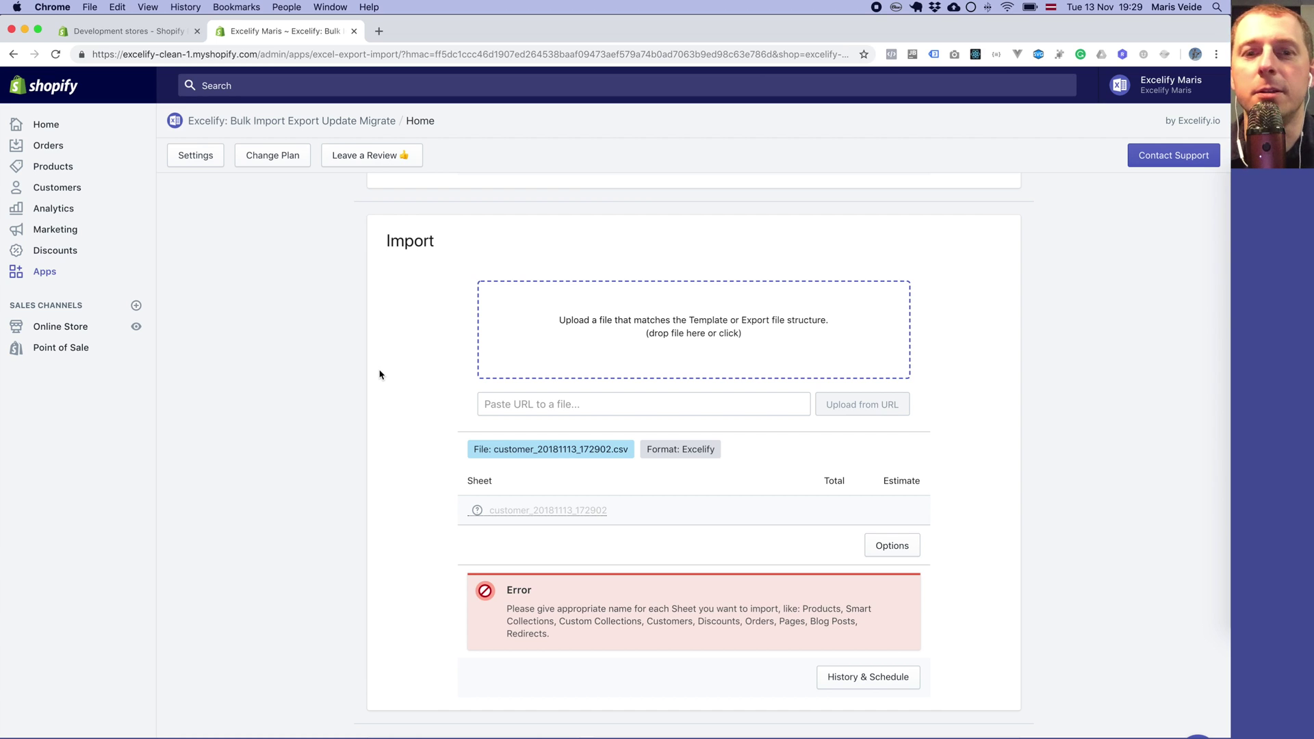
Step: Inspect the sheet-naming error for the uploaded file and show the Downloads folder
left_click_drag(497, 451, 554, 450)
left_click(569, 449)
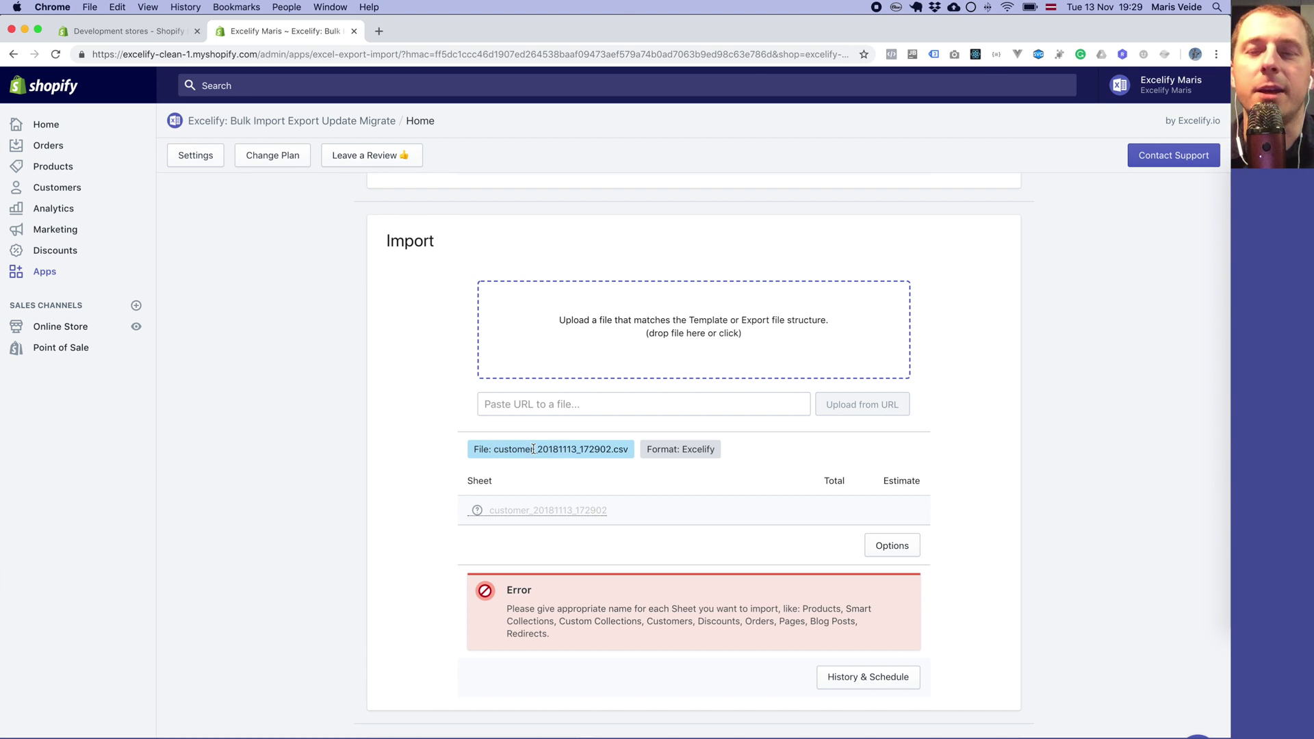
left_click(1226, 205)
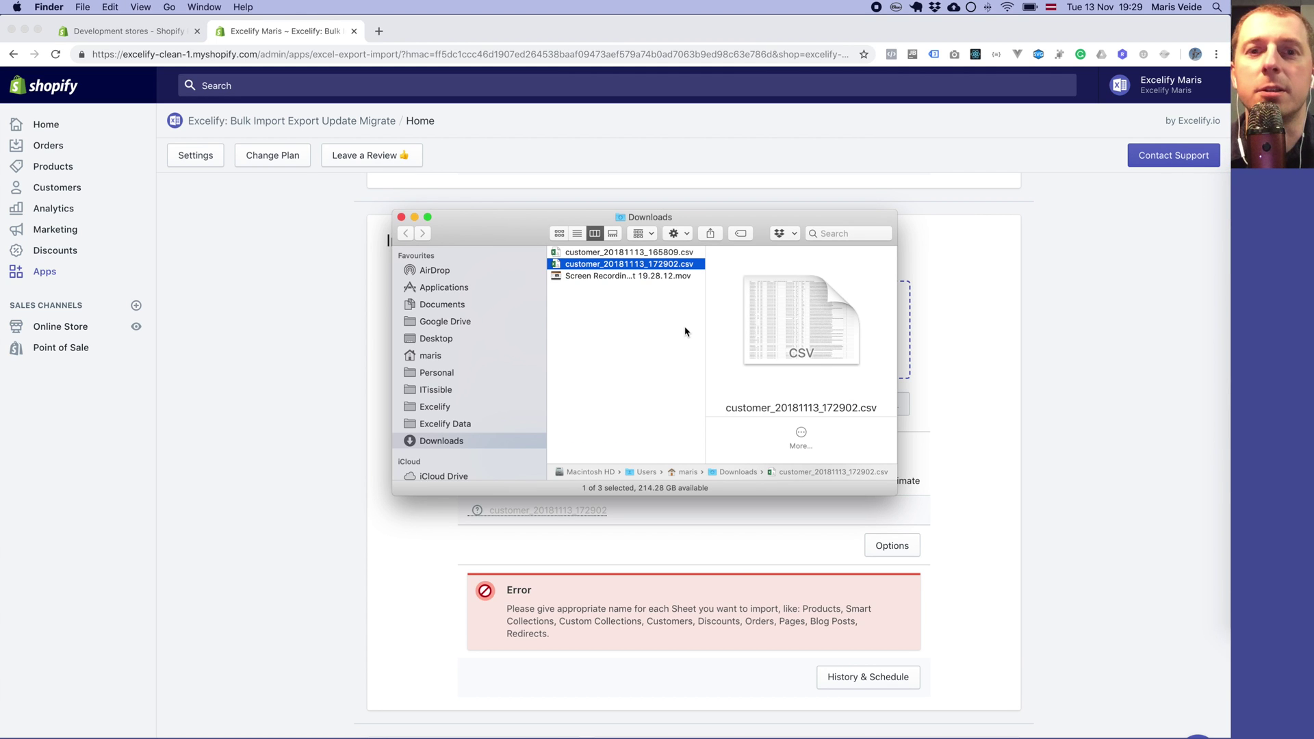
Step: Rename the export to magento_customer_20181113_172902.csv and drag it into Excelify's import
key("Return")
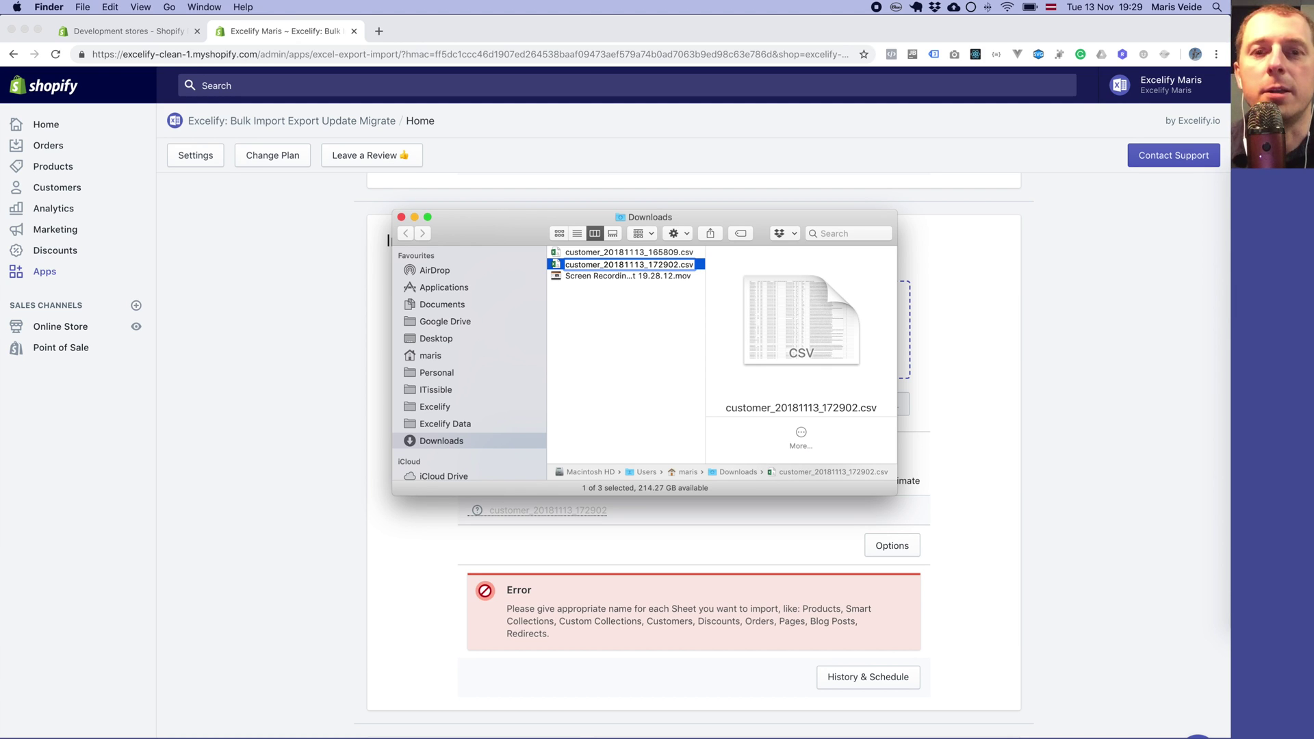
key("Left")
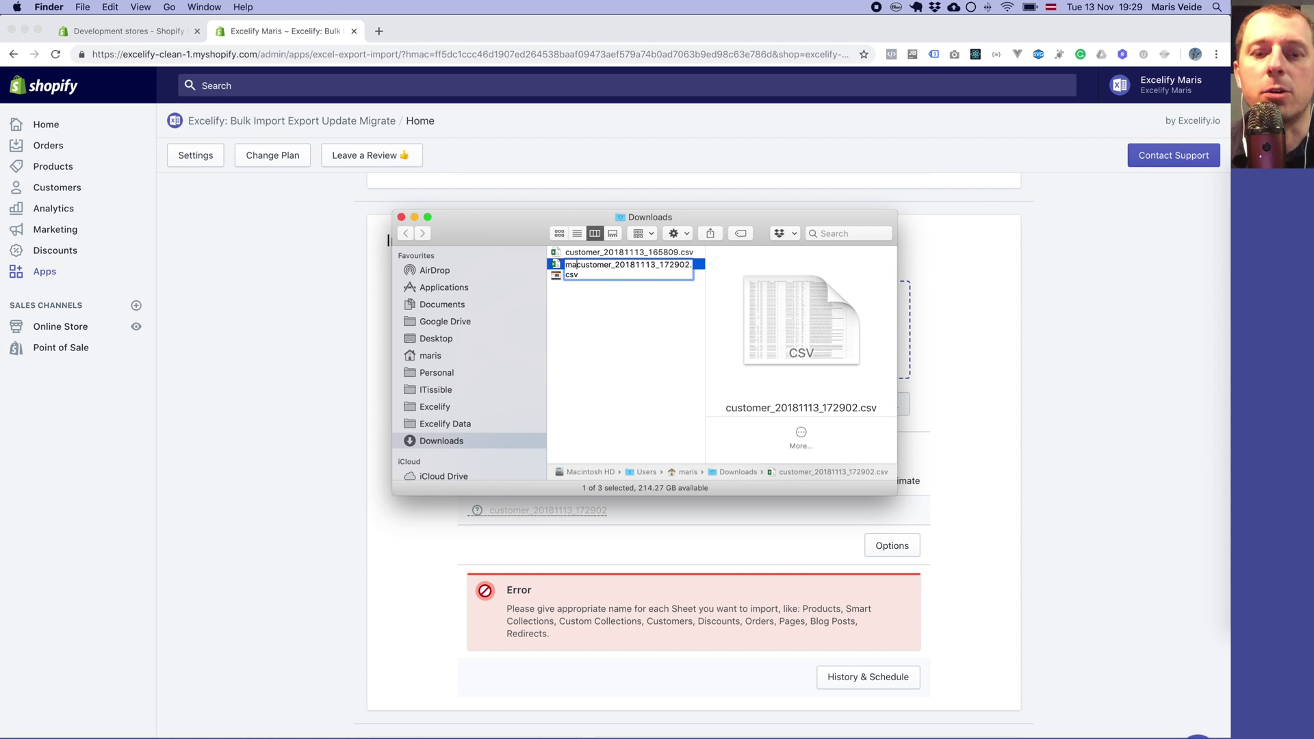
type("magento_")
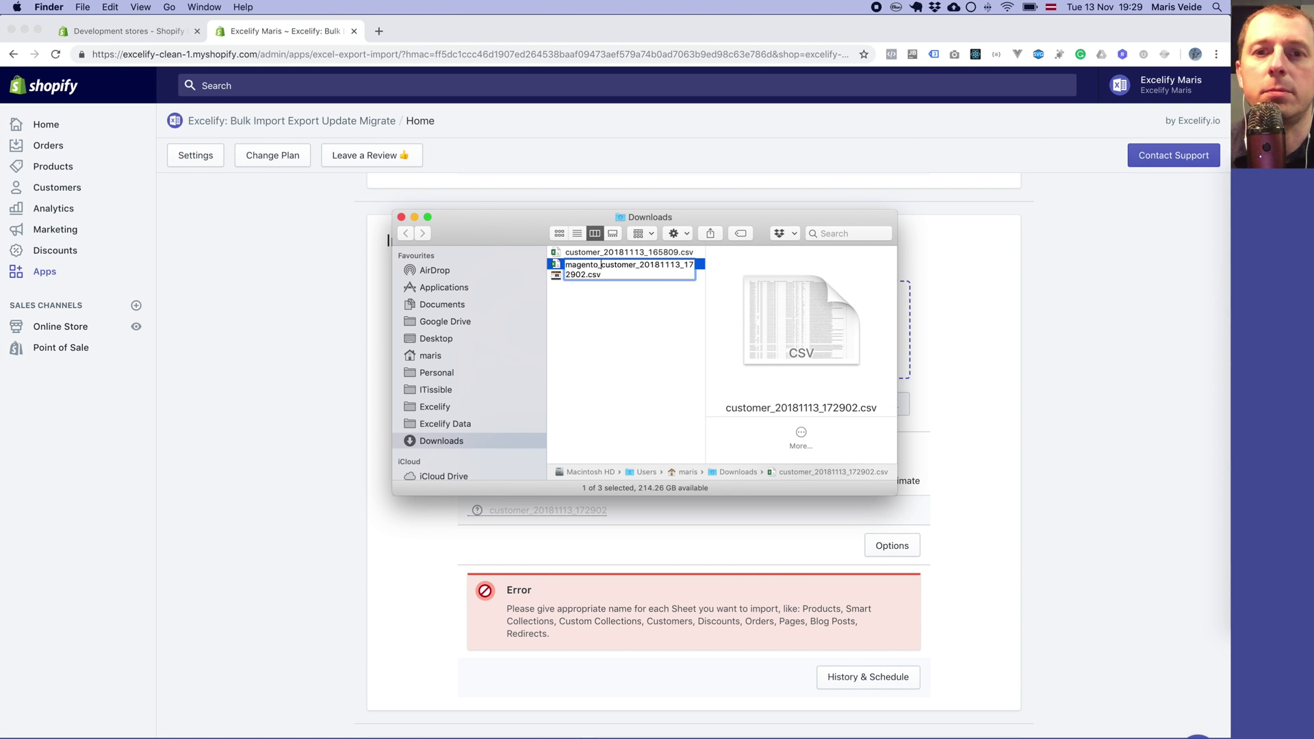
key("Return")
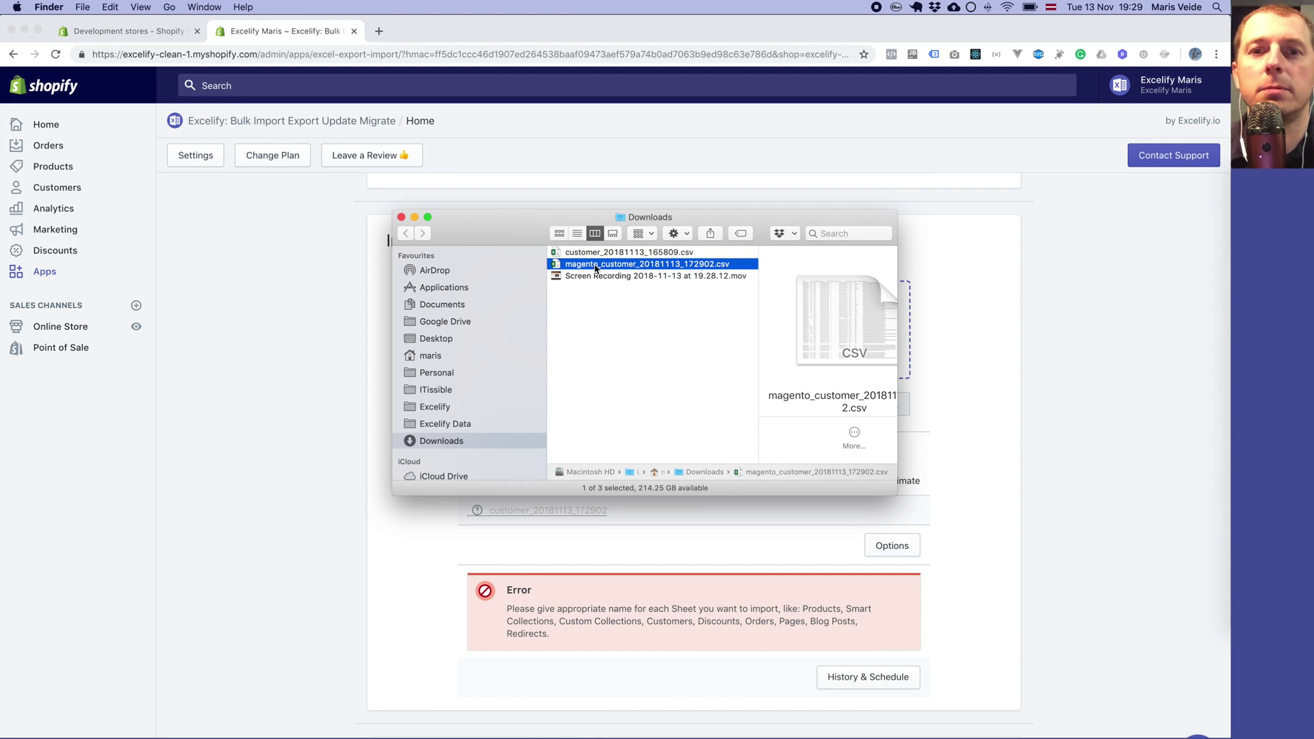
left_click_drag(524, 233, 756, 283)
left_click_drag(813, 314, 561, 308)
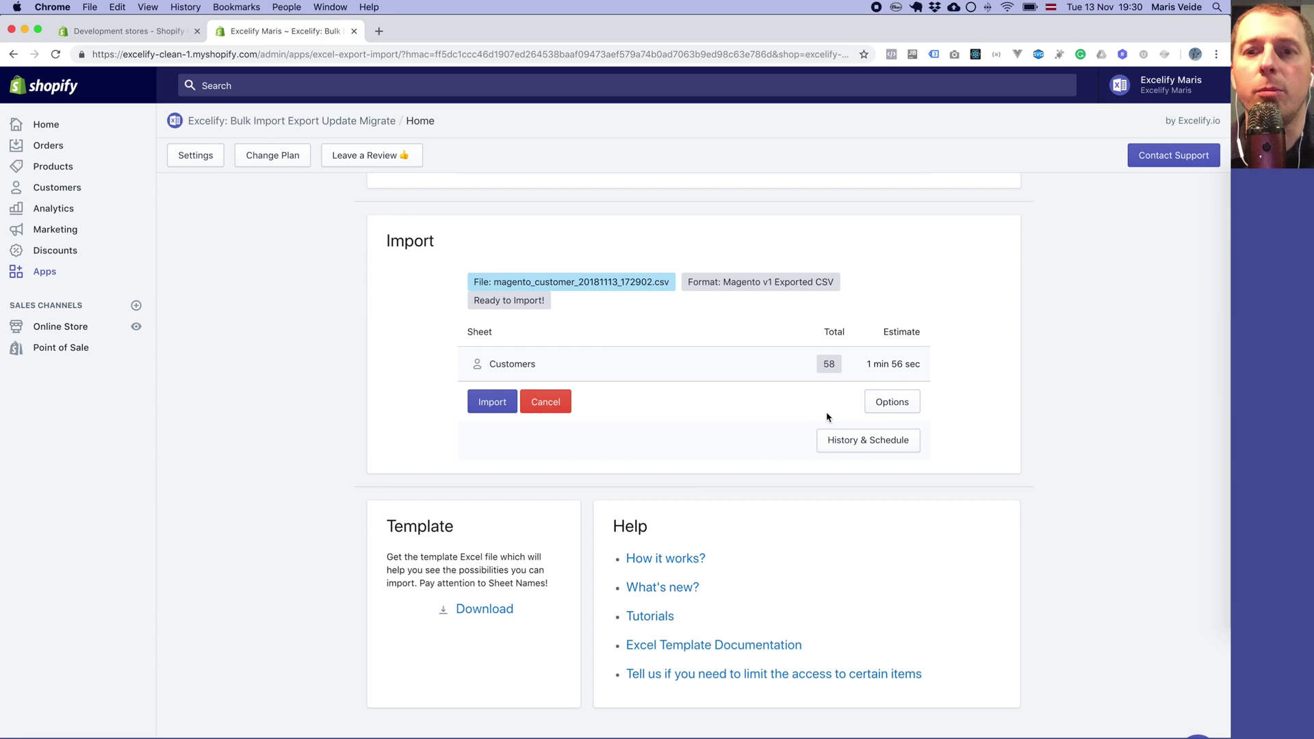
Step: Enable Dry run in the import options and start importing the 58 customers
left_click(886, 403)
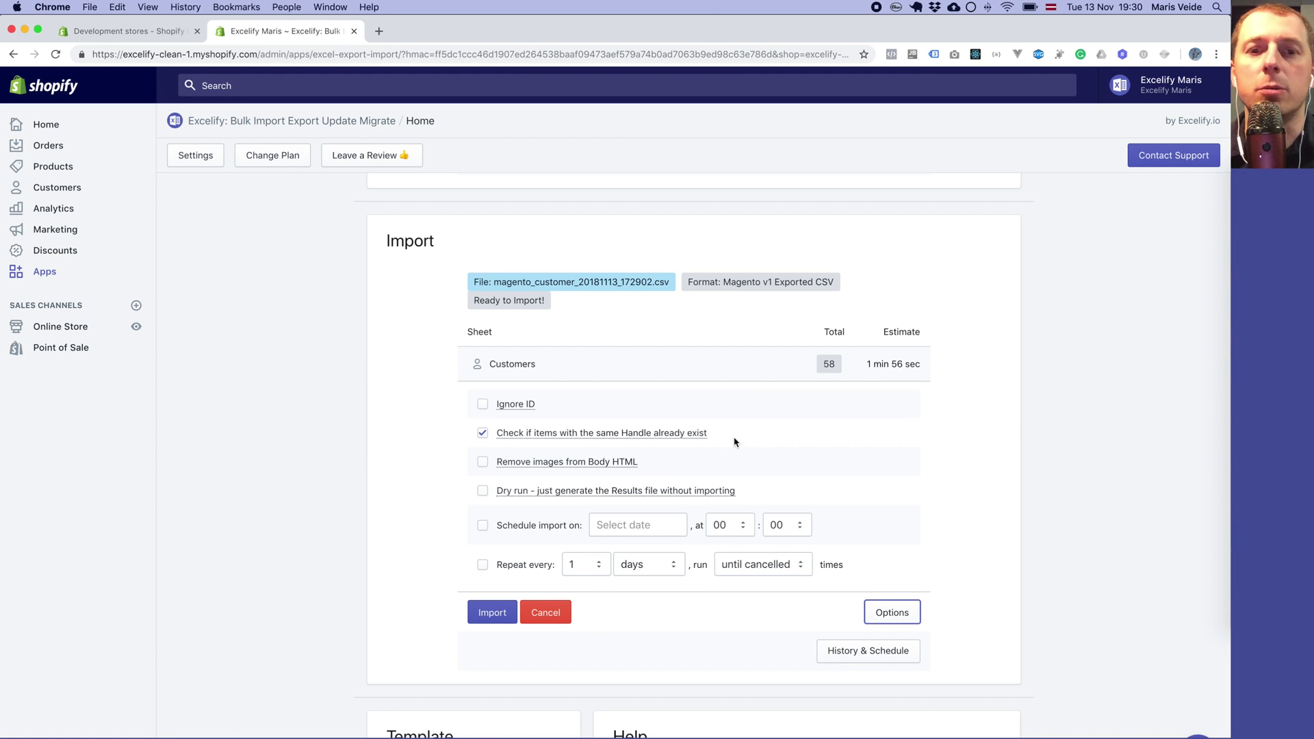
left_click(586, 491)
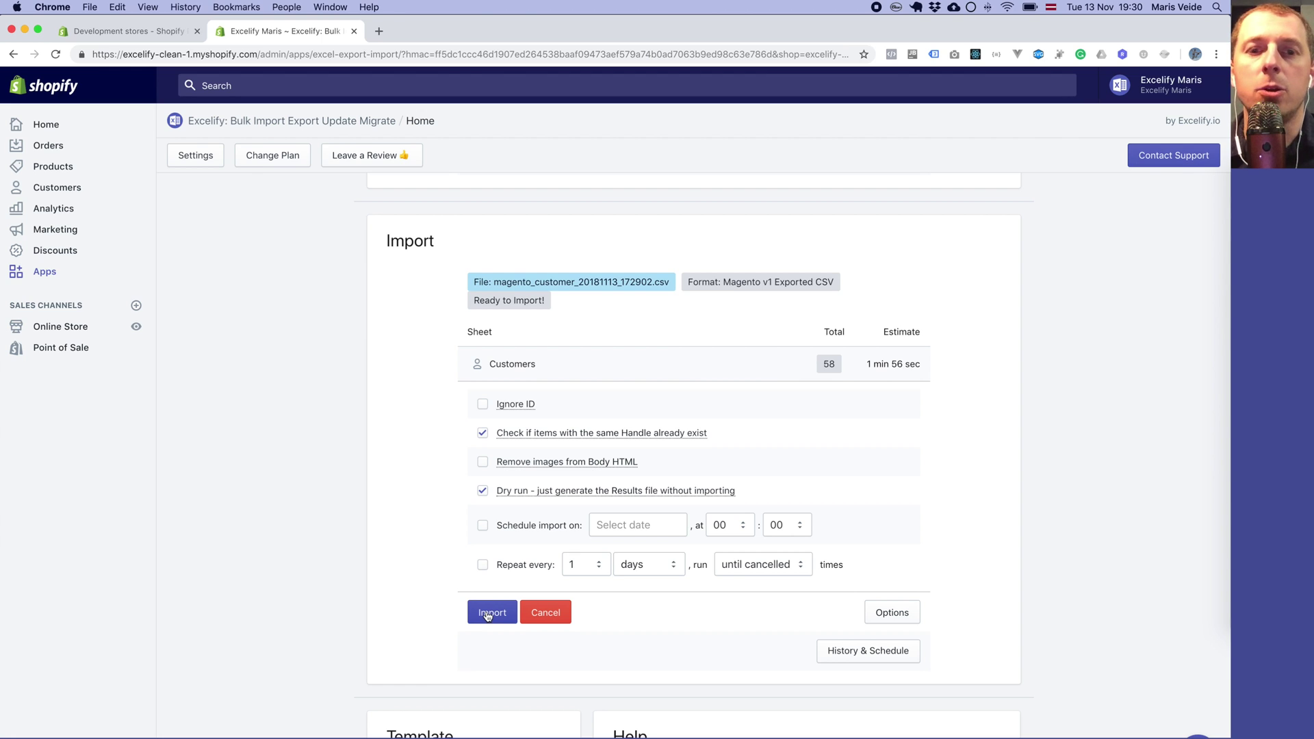
left_click(488, 614)
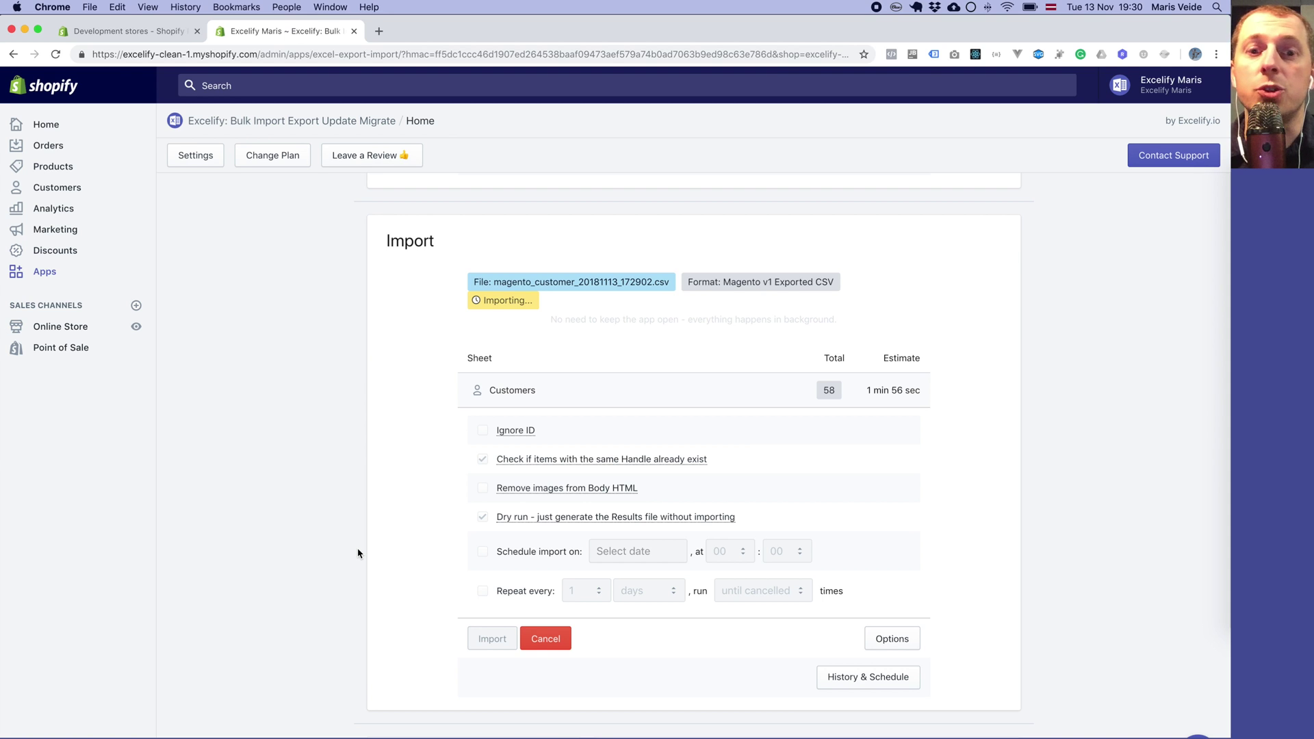
Step: Collapse the import options and download the Import_Result_2018-11-13_1930.xlsx results file
scroll(358, 554, "down", 2)
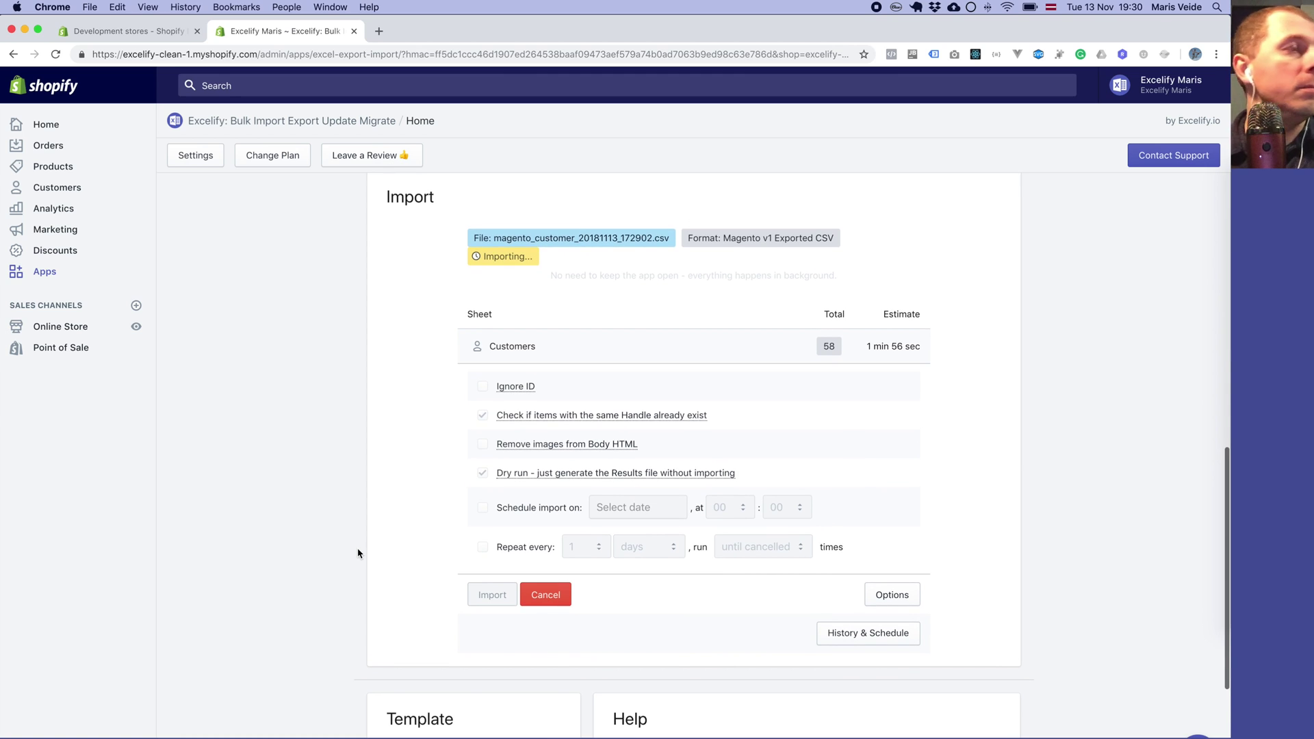
scroll(358, 553, "up", 1)
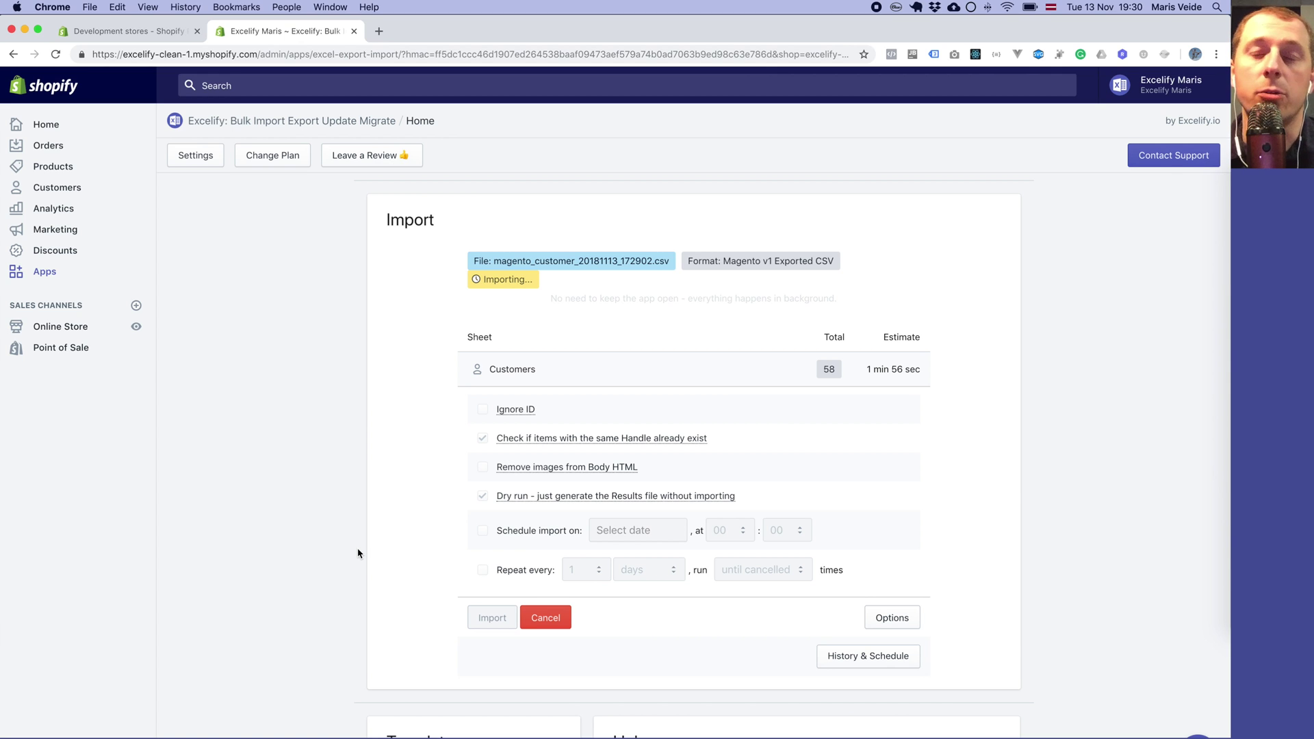
scroll(357, 553, "down", 5)
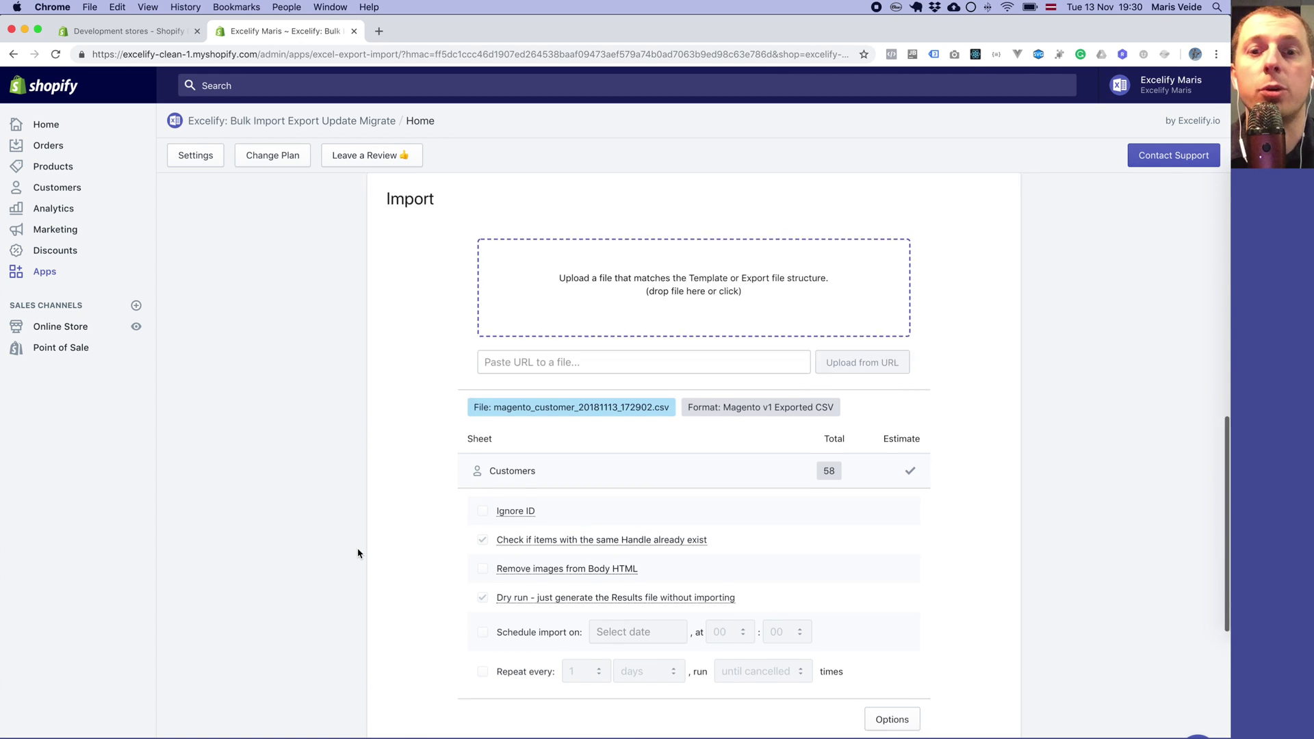
left_click(894, 533)
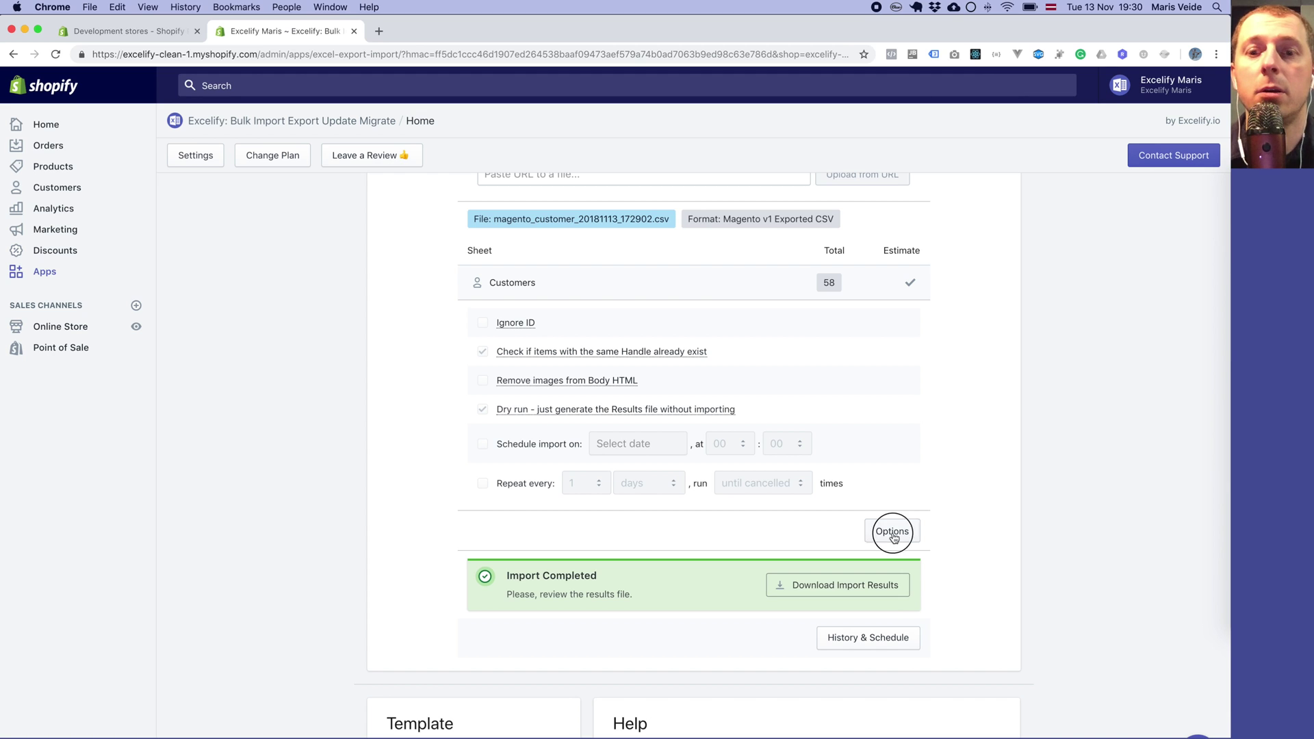
scroll(697, 414, "up", 3)
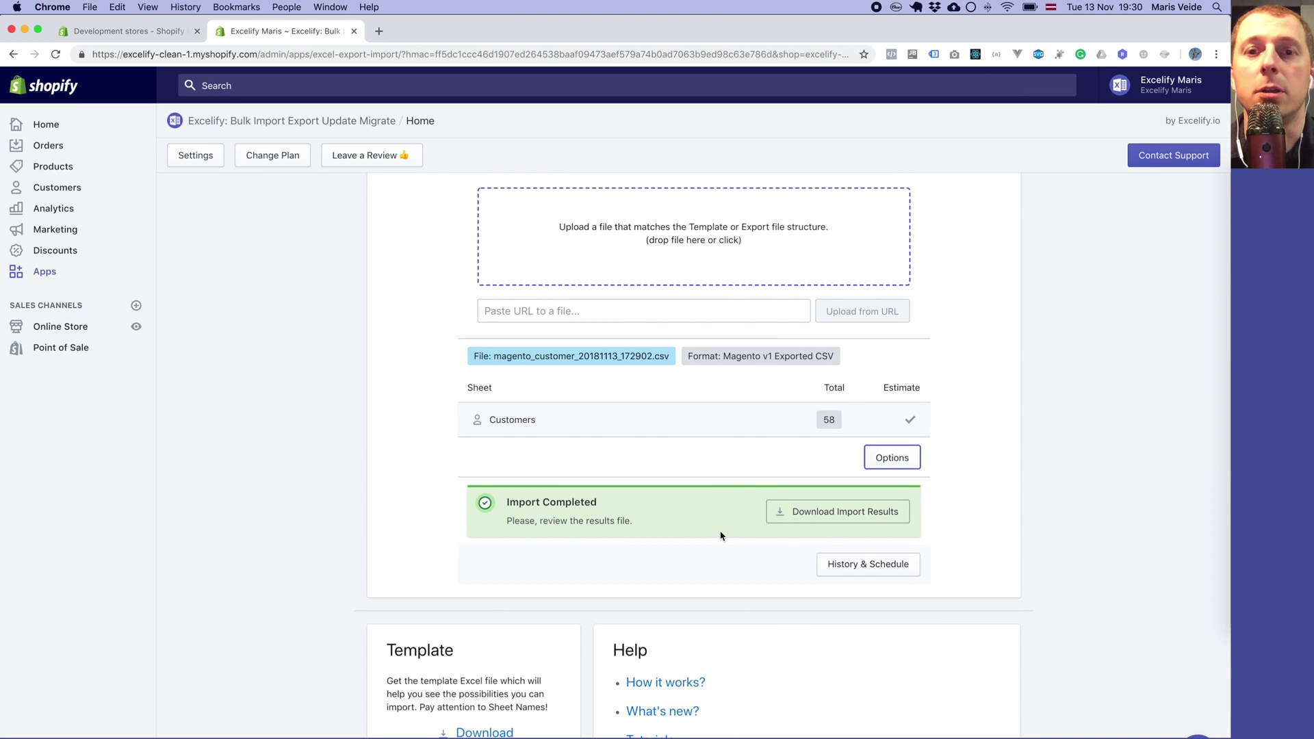
left_click(841, 518)
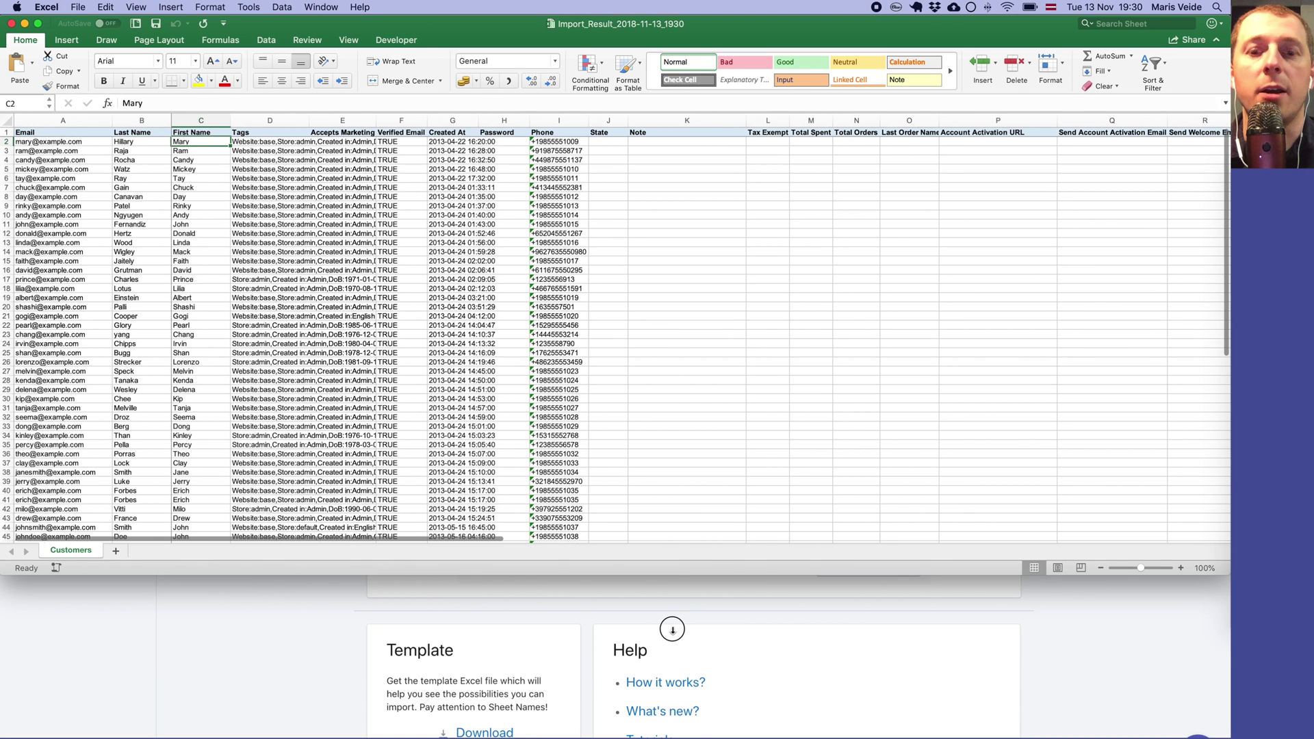
Step: Enlarge the Excel window and zoom in on the Customers results sheet
left_click_drag(672, 630, 671, 650)
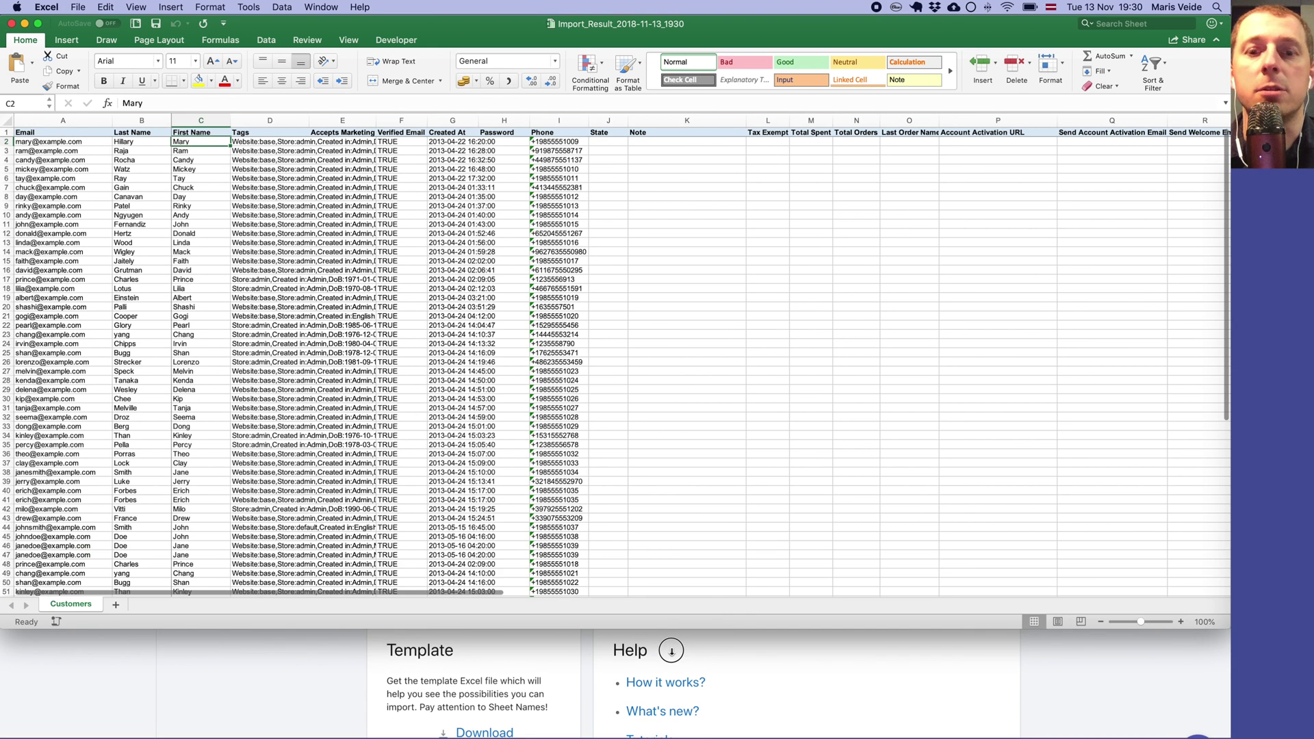
left_click(1182, 625)
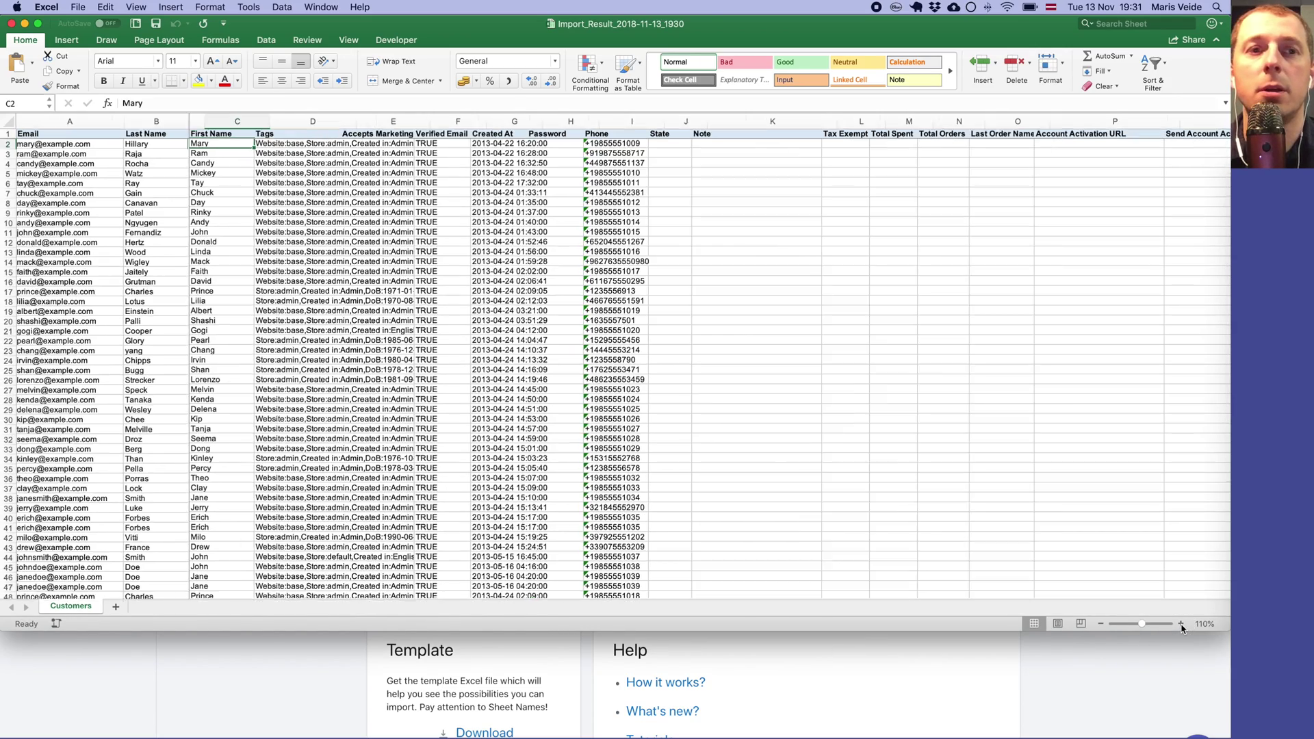
left_click(1181, 625)
left_click(1181, 624)
scroll(532, 387, "up", 2)
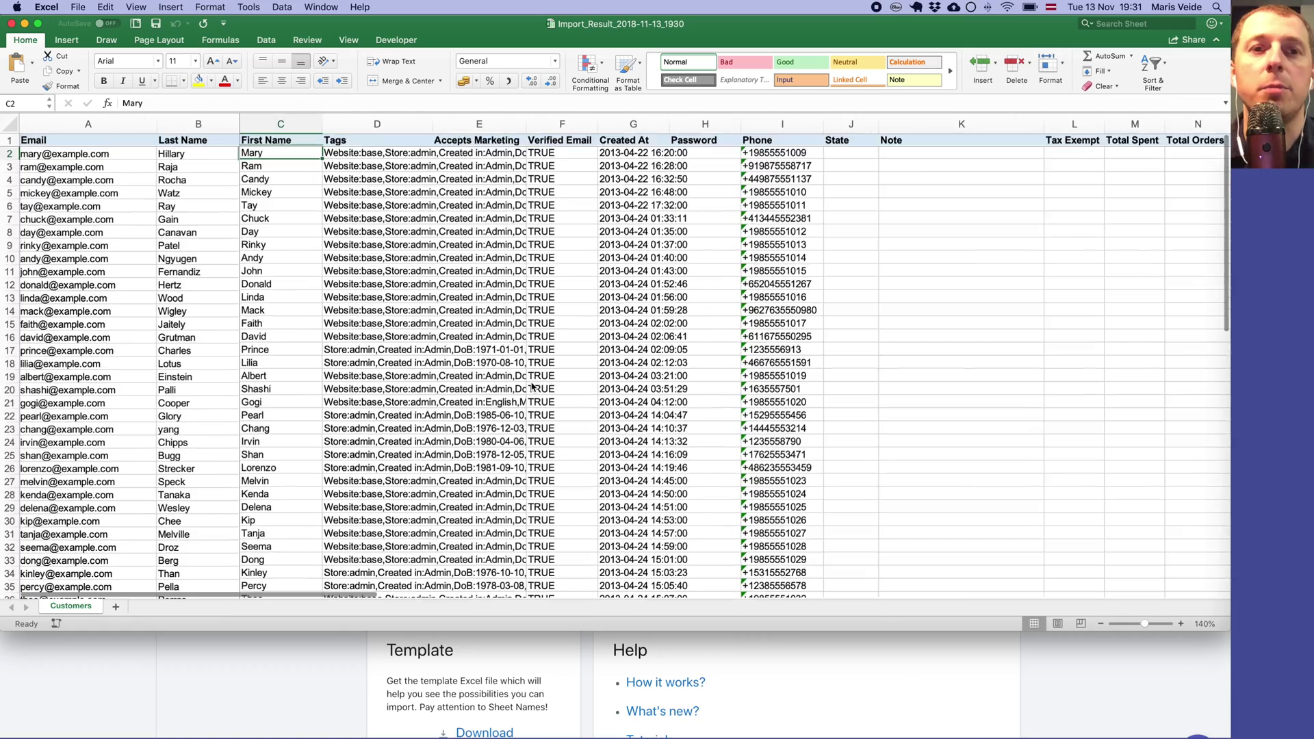
scroll(158, 301, "down", 3)
scroll(158, 310, "down", 10)
scroll(159, 310, "up", 15)
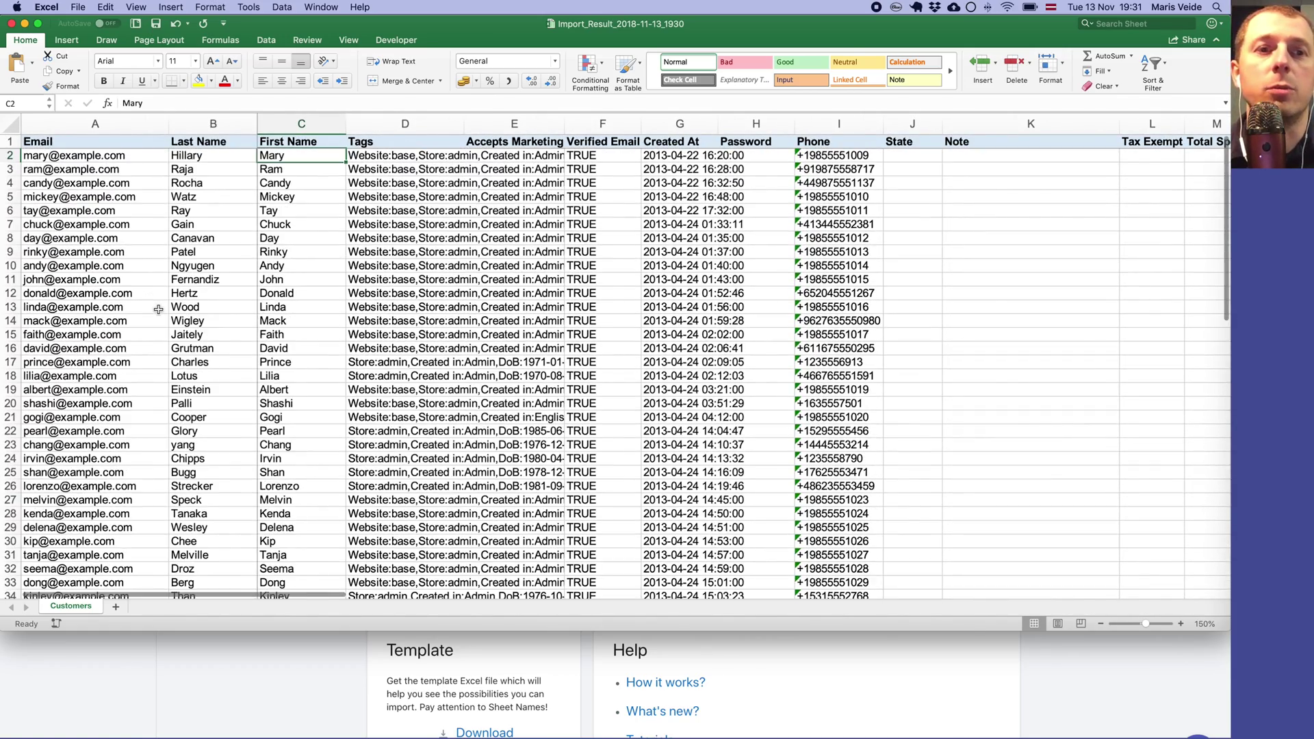
scroll(135, 322, "down", 5)
scroll(136, 322, "up", 5)
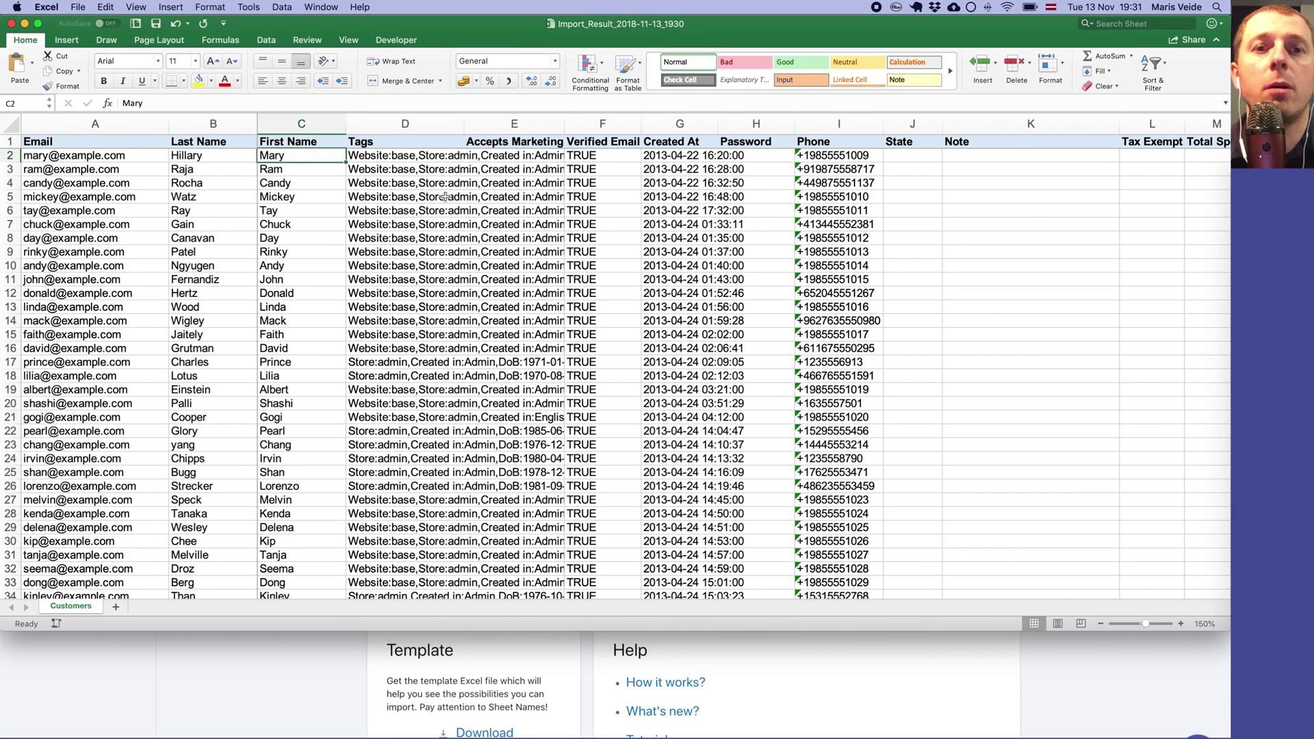
Step: Widen the Tags column and inspect the first customer's tags text in D2
left_click_drag(464, 125, 634, 125)
left_click(634, 156)
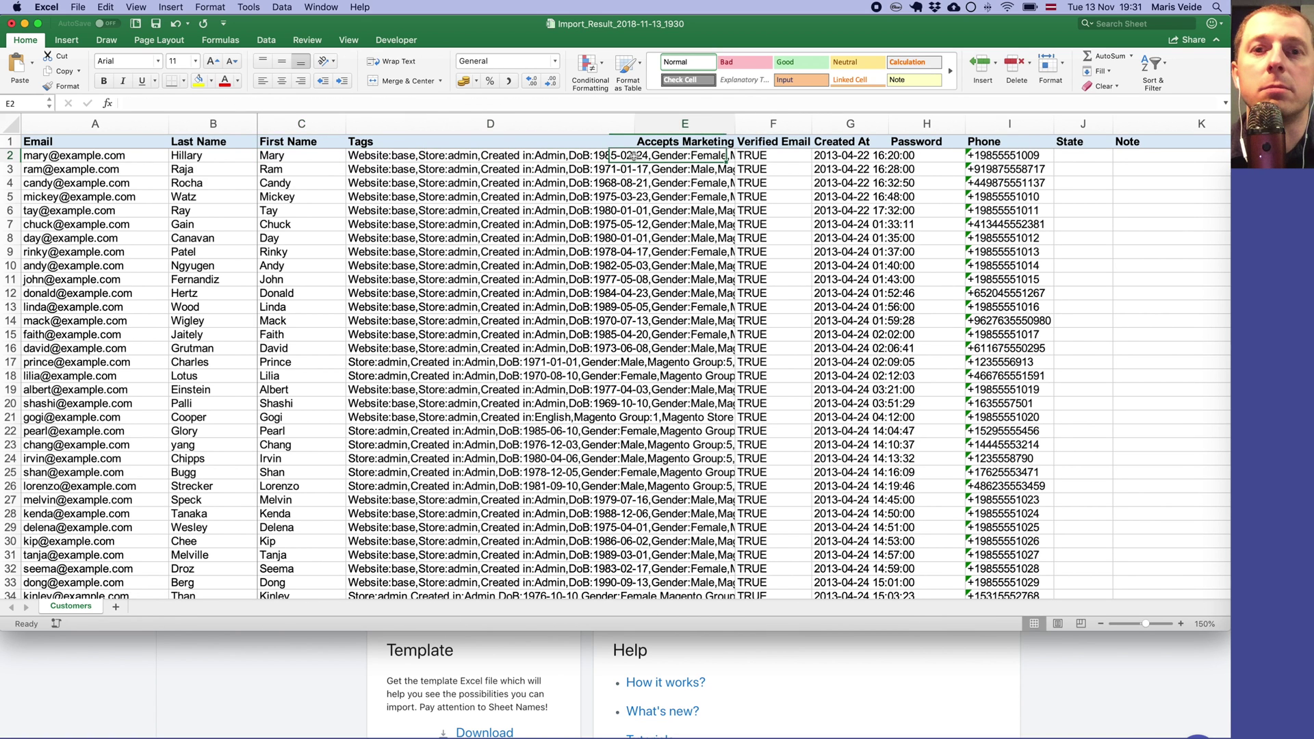
double_click(467, 157)
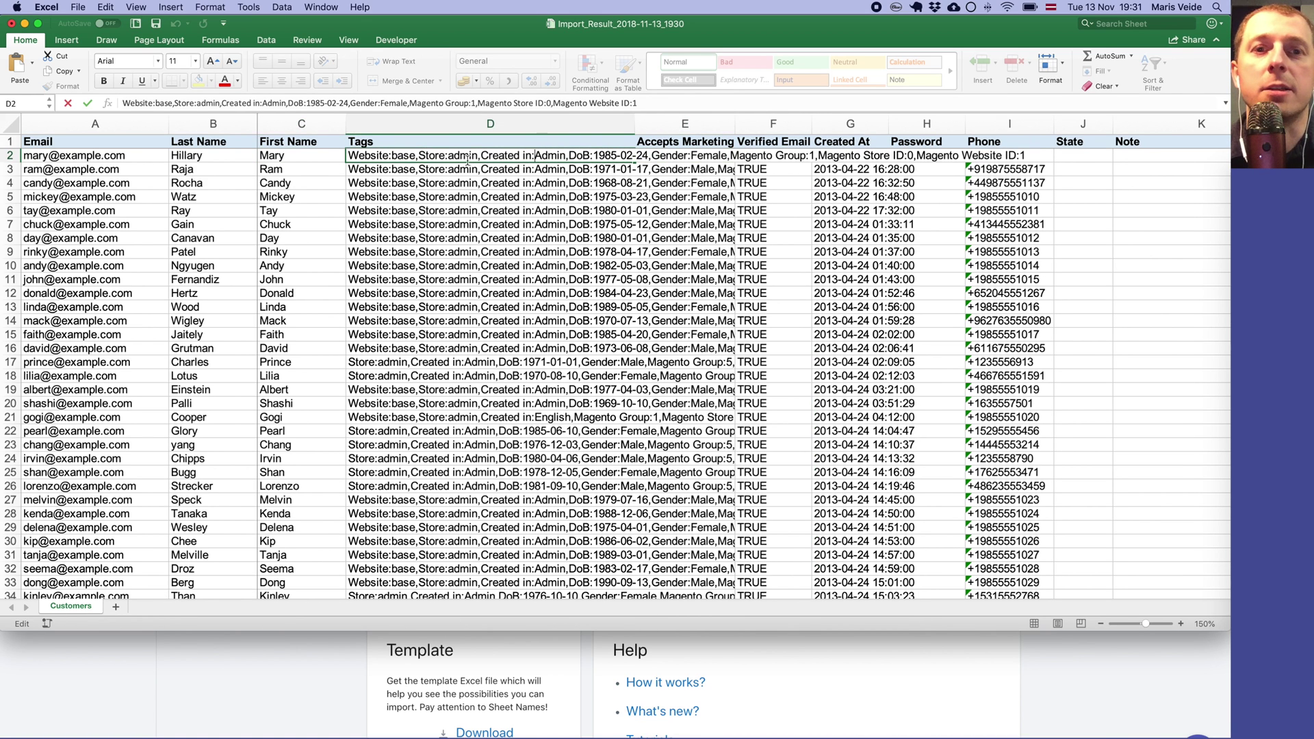
left_click_drag(429, 157, 536, 157)
left_click(535, 157)
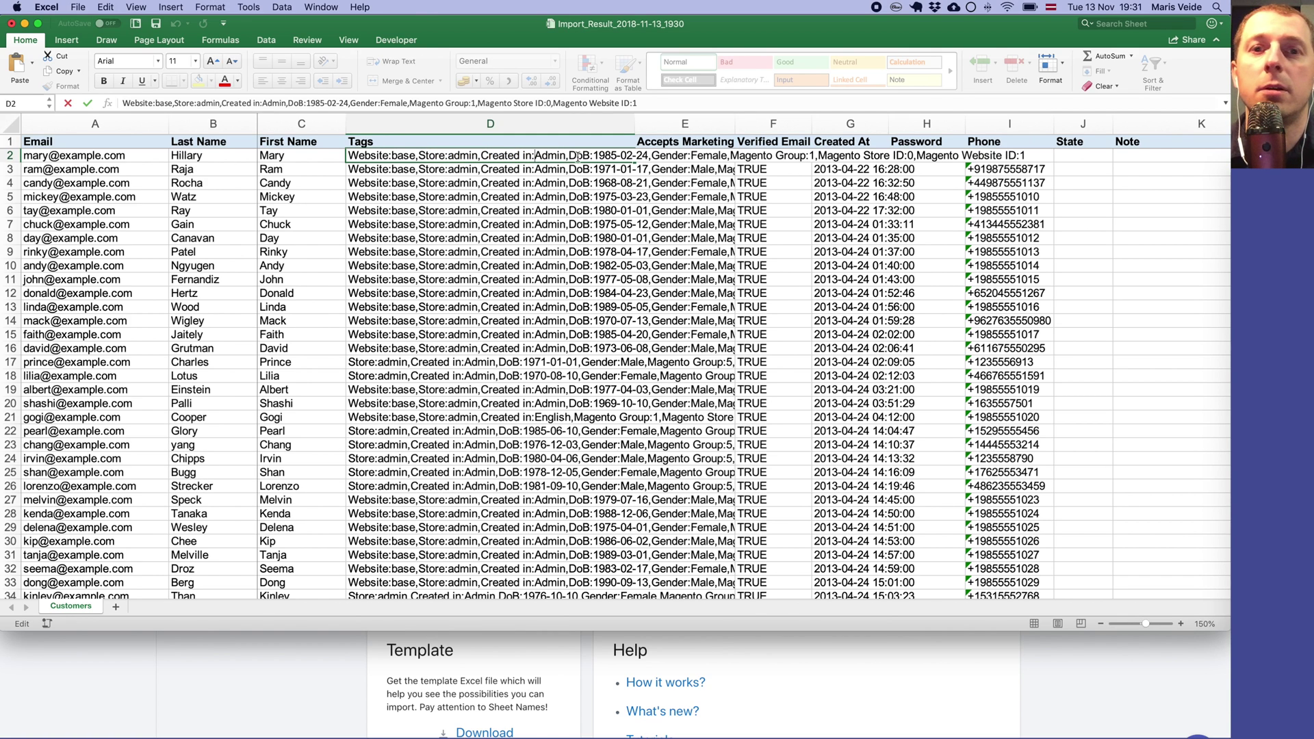
left_click_drag(571, 155, 976, 157)
left_click(651, 154)
left_click(846, 155)
left_click(976, 157)
left_click(560, 175)
Step: Clear the Tags values in D2:D6 for the first five customers
left_click(537, 225)
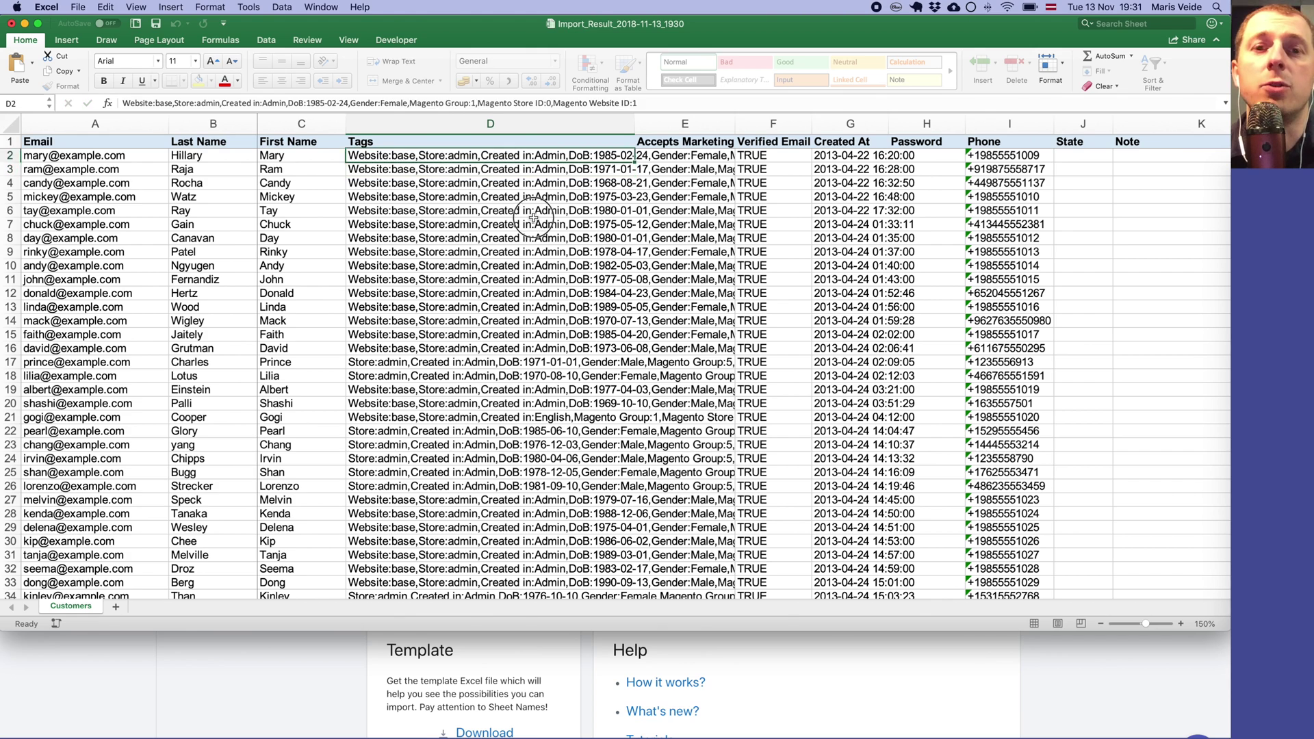
left_click(538, 156)
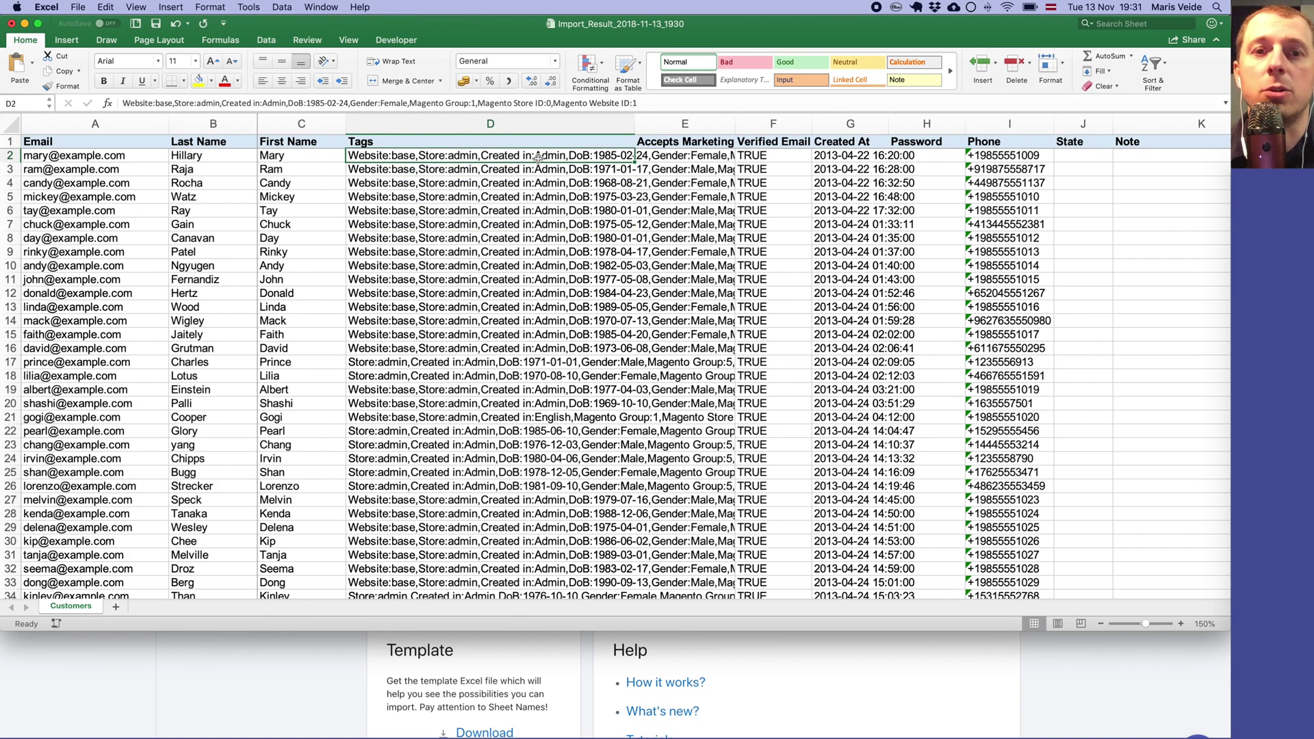
key("shift+Down")
key("shift+Down")
key("shift+Down")
key("shift+Down")
key("Delete")
key("Down")
key("Down")
key("Down")
key("Down")
key("Down")
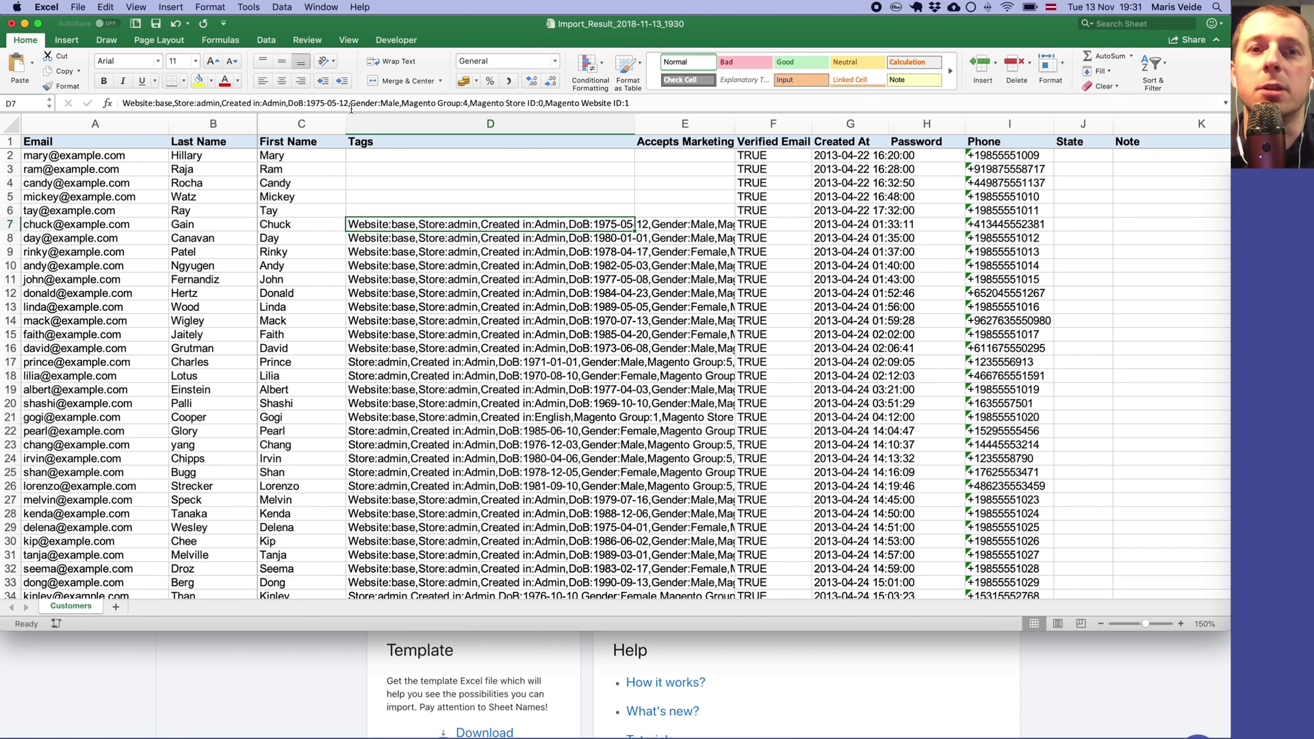
Step: Autofit column G so every Created At date and time shows in full
left_click(670, 198)
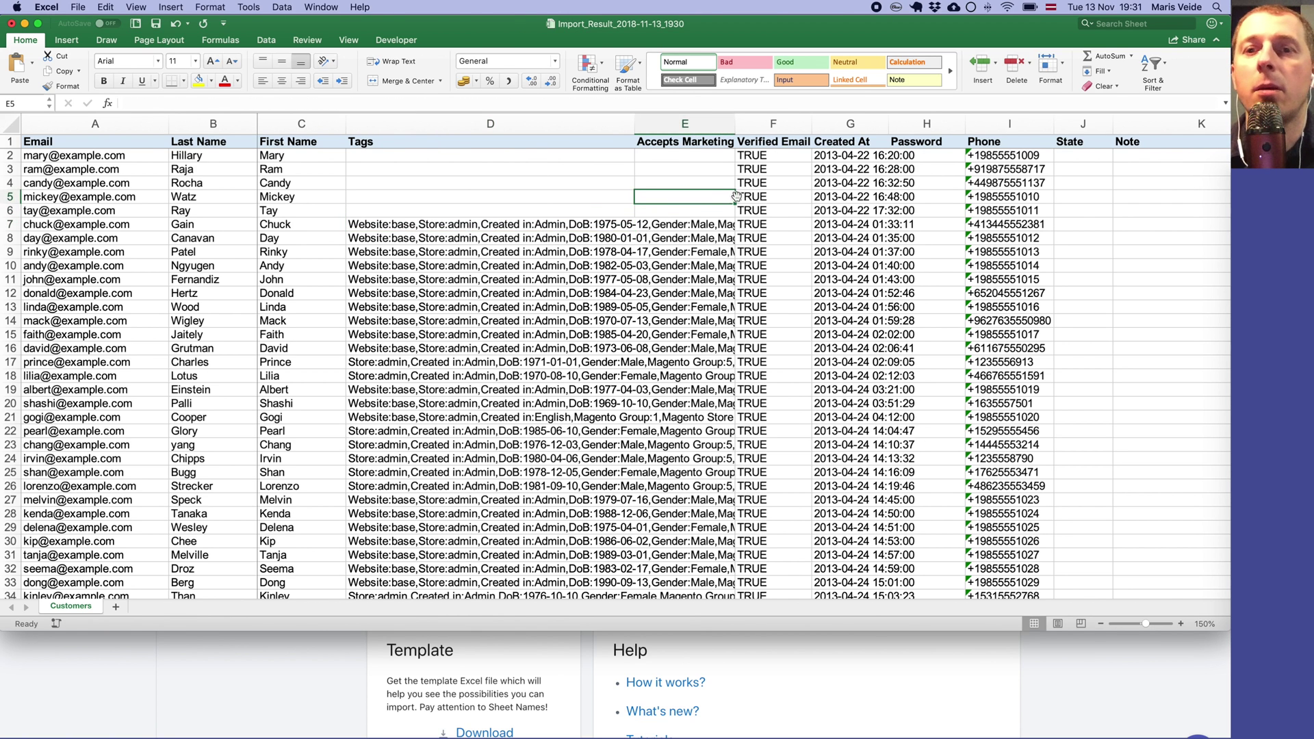
scroll(740, 197, "right", 3)
scroll(740, 197, "right", 6)
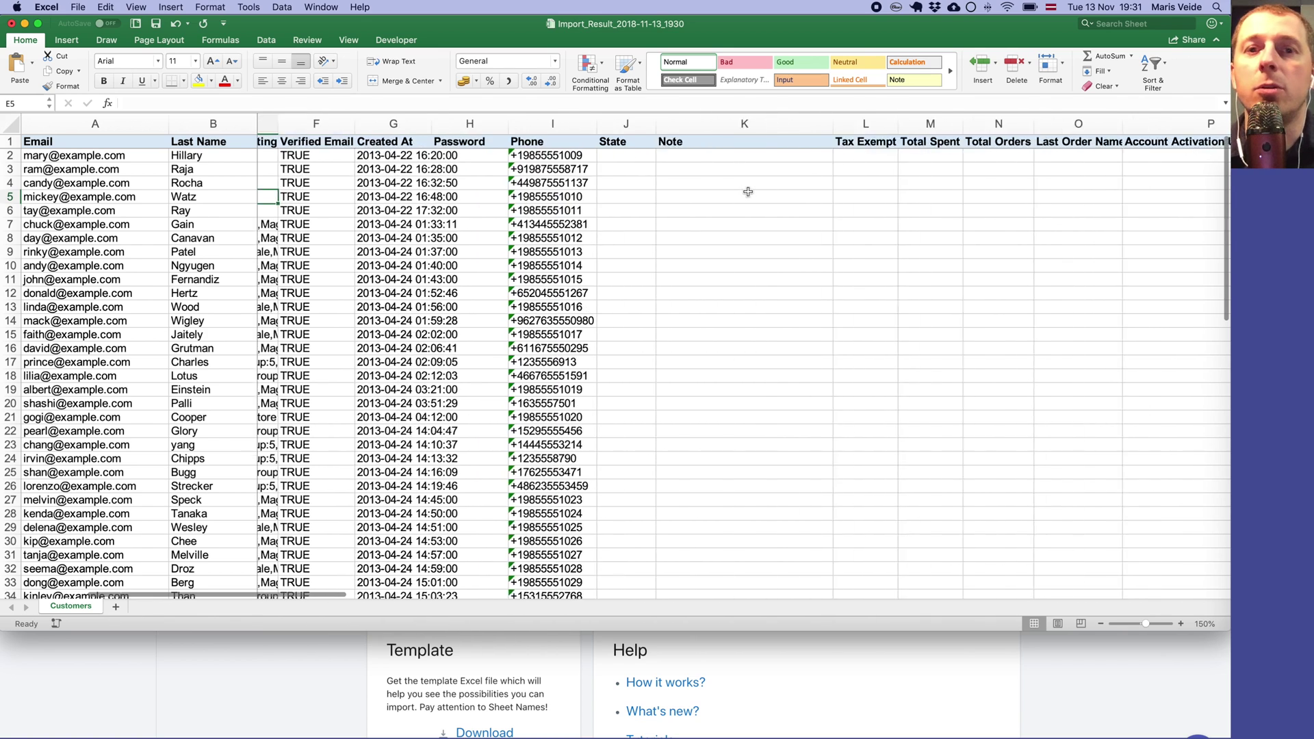
scroll(748, 191, "left", 4)
left_click_drag(733, 166, 726, 301)
left_click(726, 293)
double_click(687, 125)
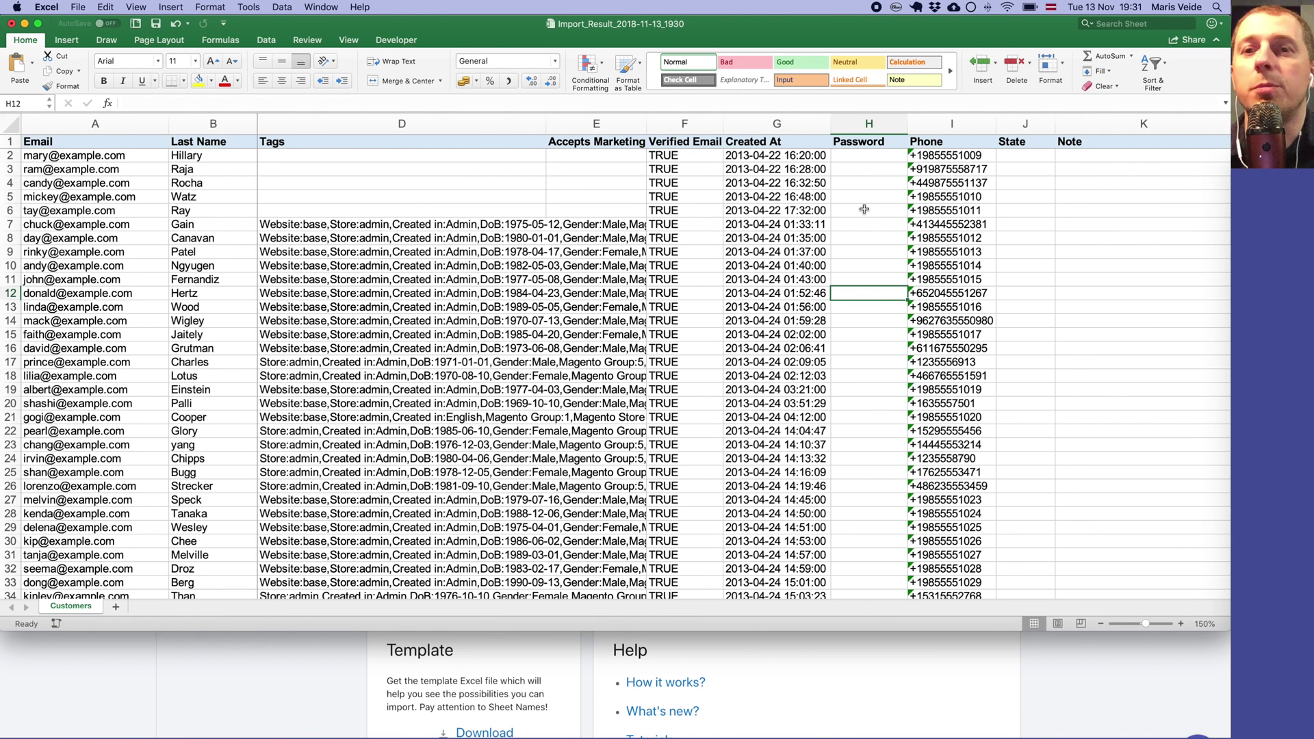
scroll(848, 209, "right", 10)
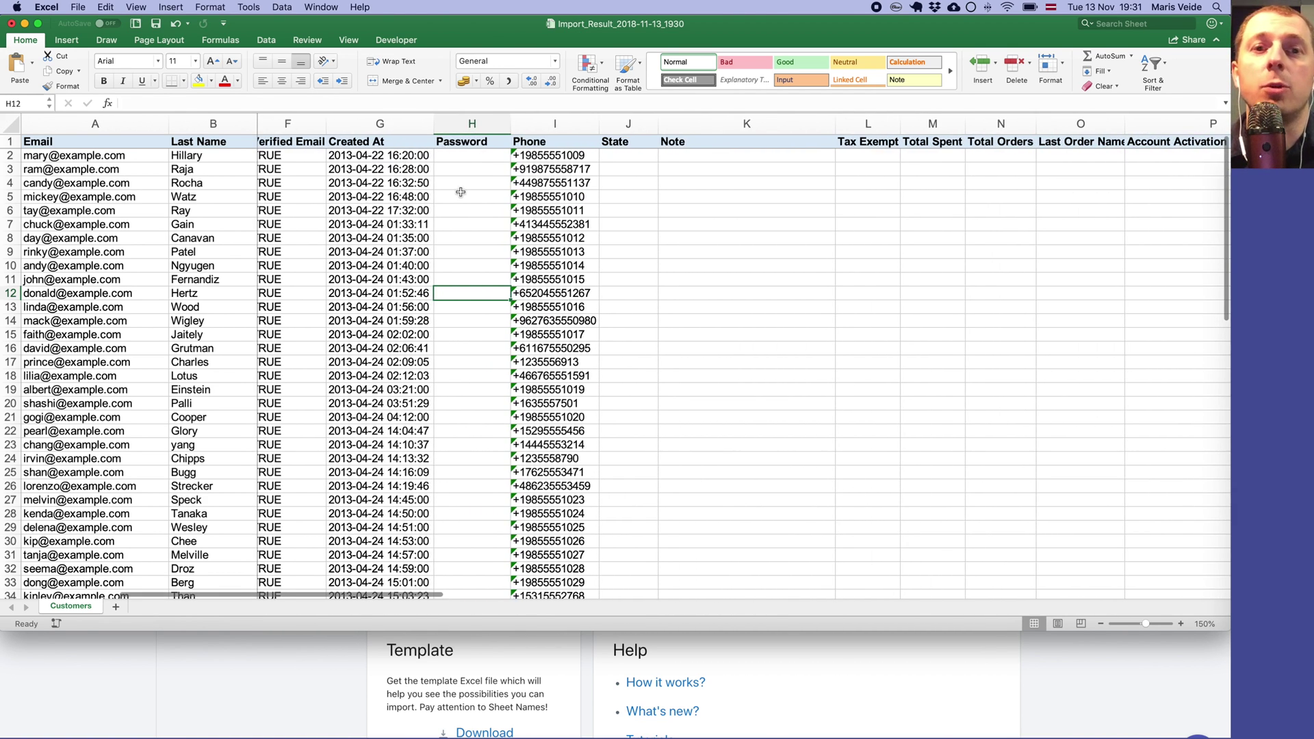
scroll(461, 193, "left", 1)
left_click(476, 159)
Step: Type placeholder passwords into consecutive Password cells starting at H2
key("Return")
key("Return")
key("Return")
key("Return")
key("Return")
key("Return")
key("Return")
Step: Move the selection up to the header row and across to the Account Activation URL header
key("Up")
key("Up")
key("Up")
key("Up")
key("Up")
key("Up")
key("Up")
key("Right")
key("Up")
key("Left")
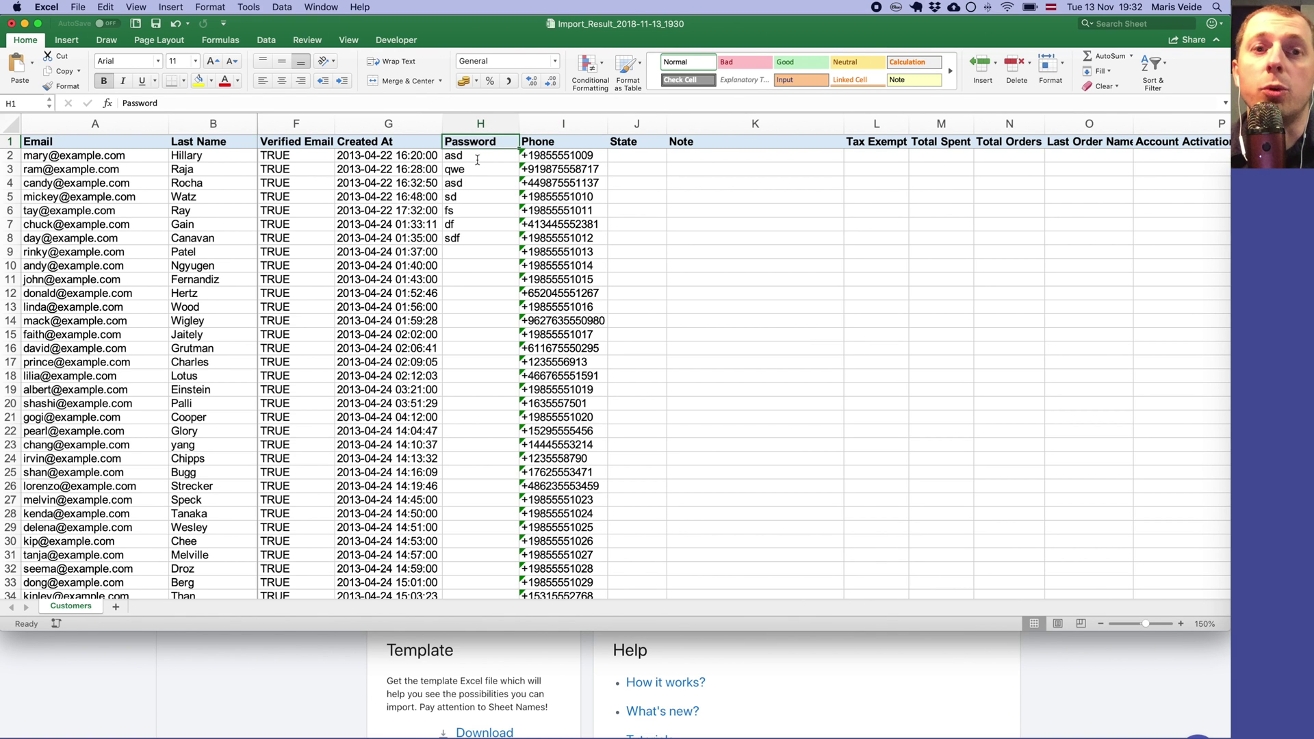
key("Right")
key("Right")
key("Right")
key("Right")
key("Right")
key("Right")
key("Right")
key("Right")
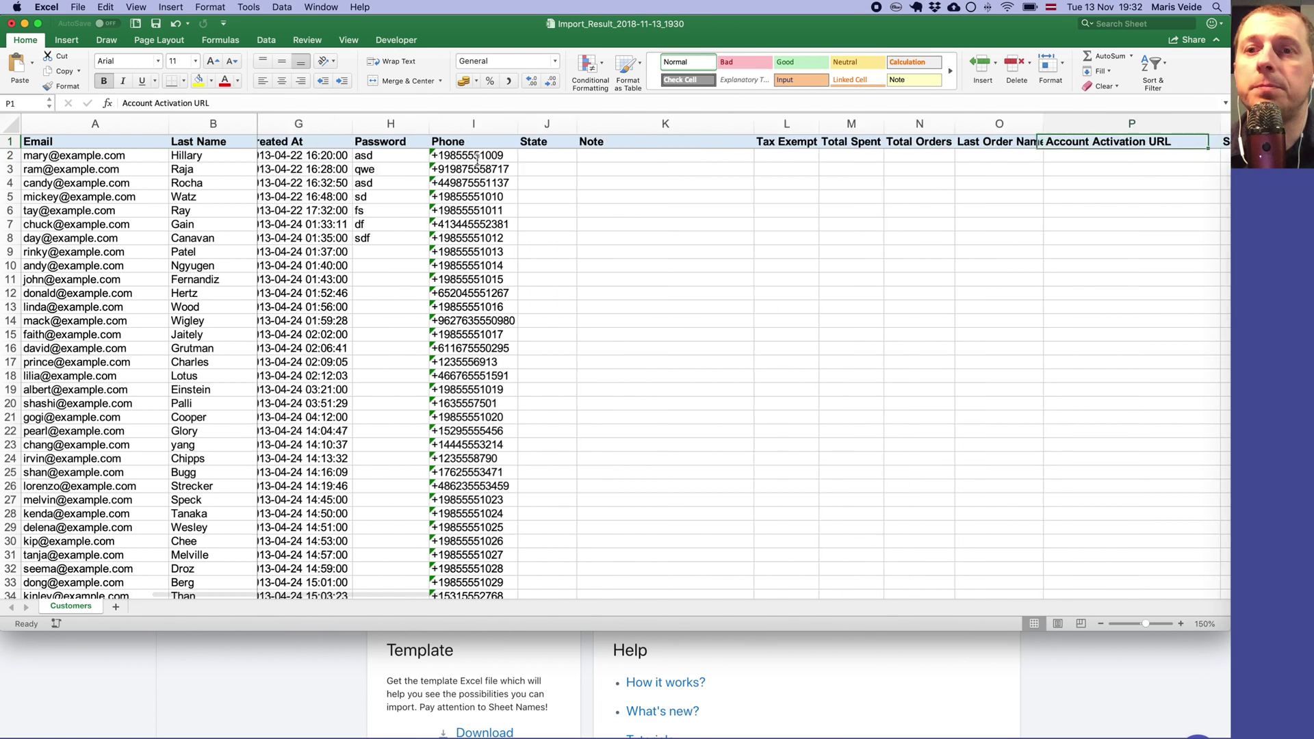
Step: Enter TRUE in cell Q2 under Send Account Activation Email
key("Right")
key("Left")
key("Left")
key("Right")
key("Right")
scroll(478, 159, "right", 5)
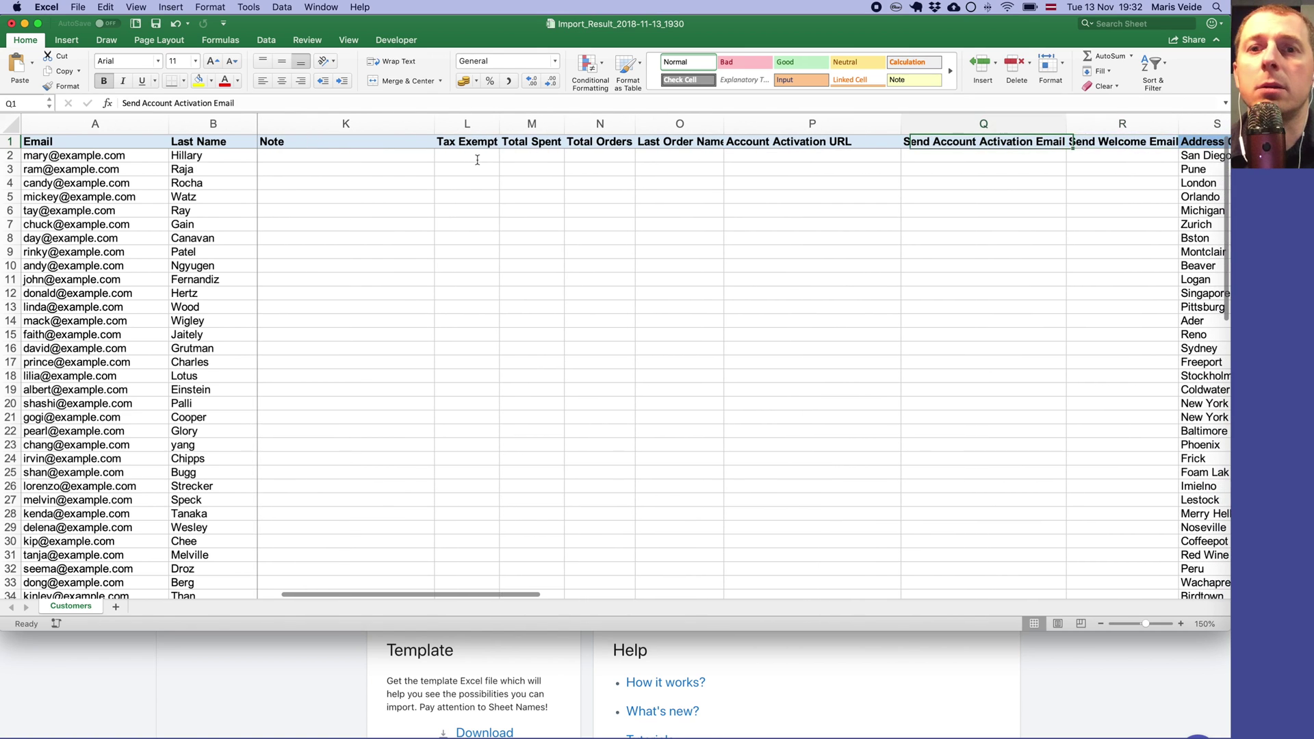
key("Down")
key("Left")
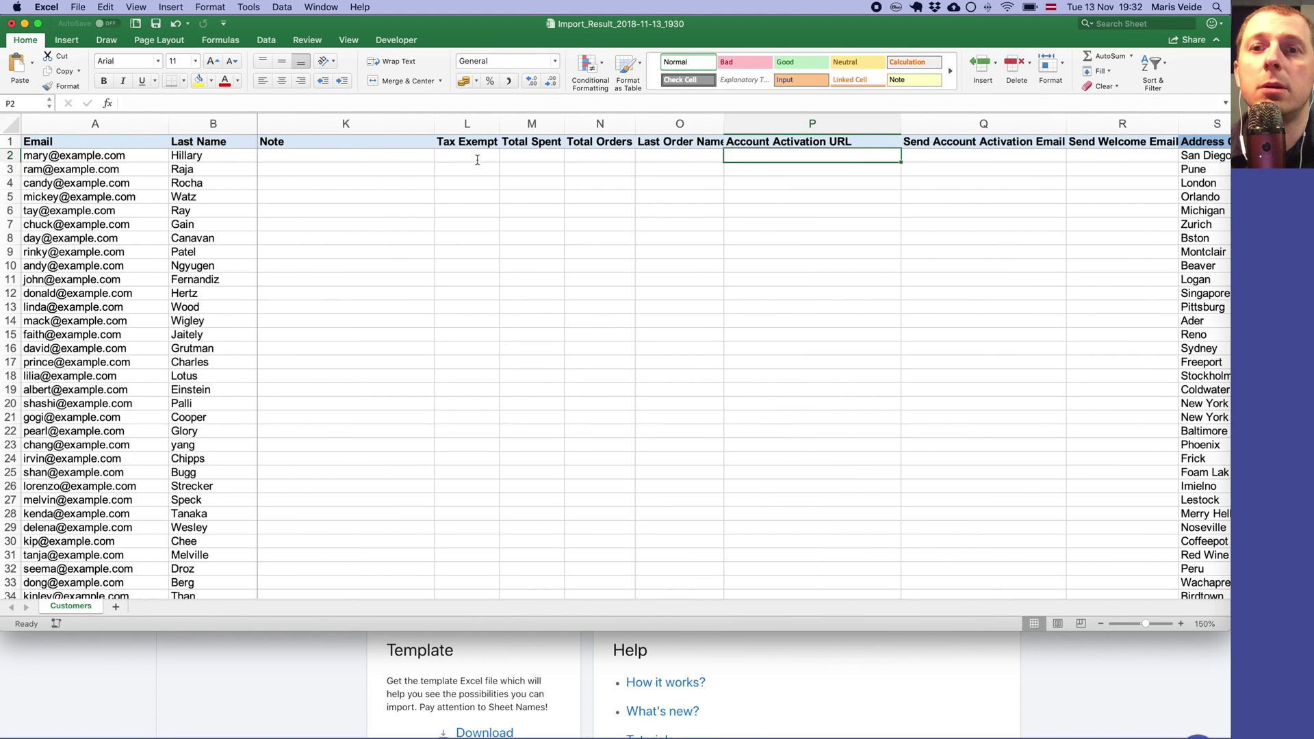
key("Right")
key("Up")
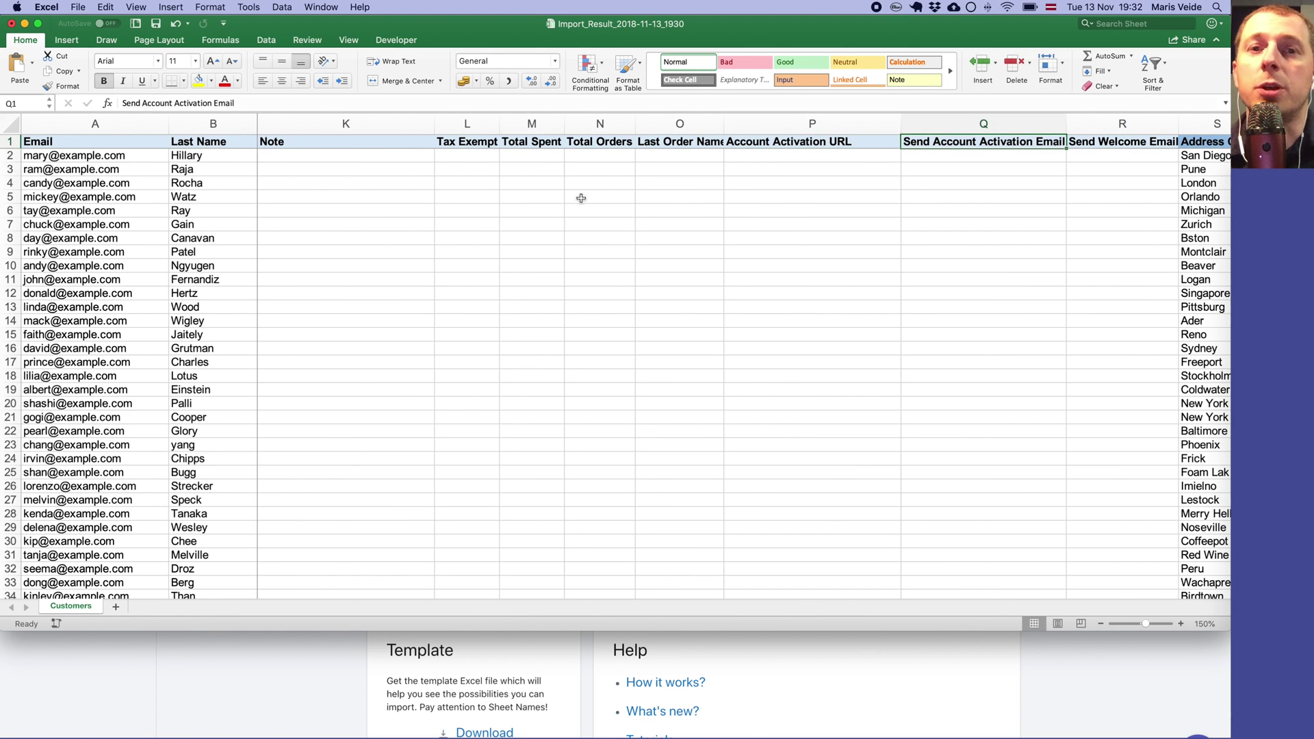
scroll(759, 232, "right", 5)
left_click_drag(778, 121, 783, 121)
key("Down")
type("TRU")
key("Return")
Step: Copy Q2's TRUE down through Q12 and cancel the pending copy
key("super+c")
key("Down")
key("shift+Down")
key("shift+Down")
key("shift+Down")
key("shift+Down")
key("shift+Down")
key("shift+Down")
key("shift+Down")
key("shift+Down")
key("shift+Down")
key("super+v")
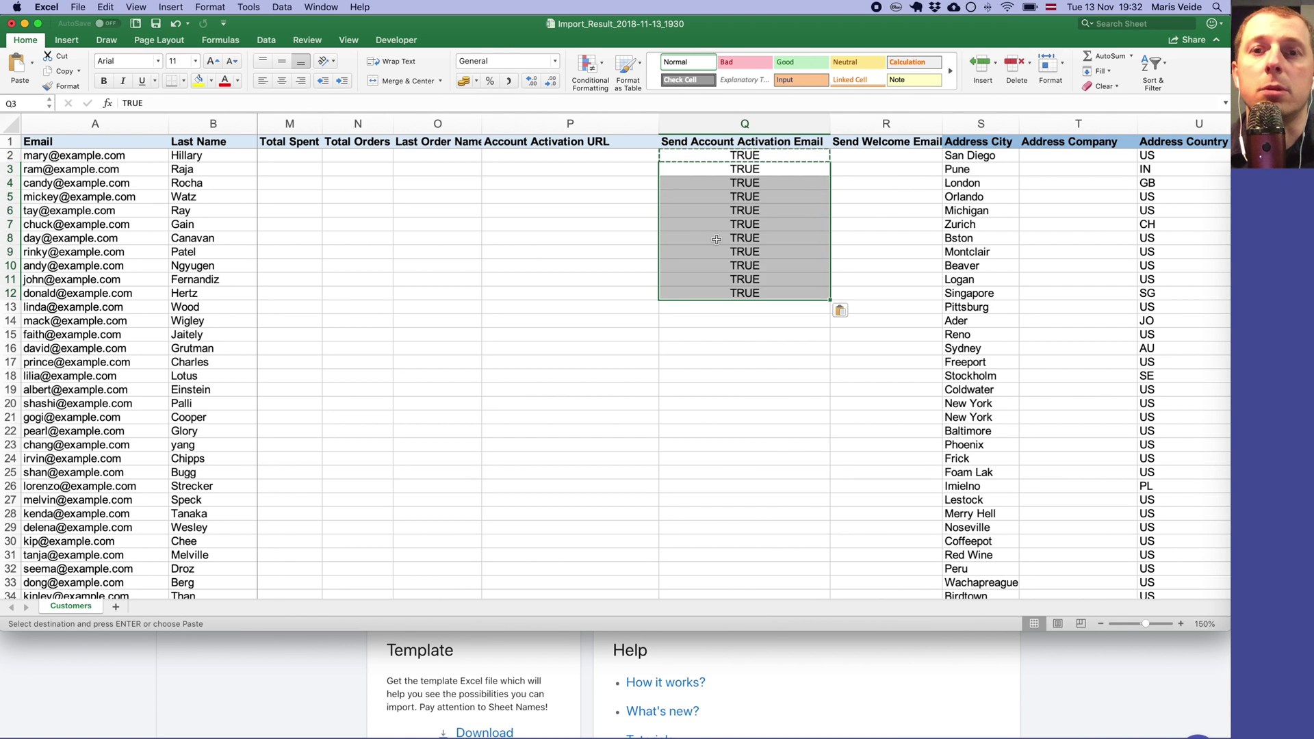
key("Up")
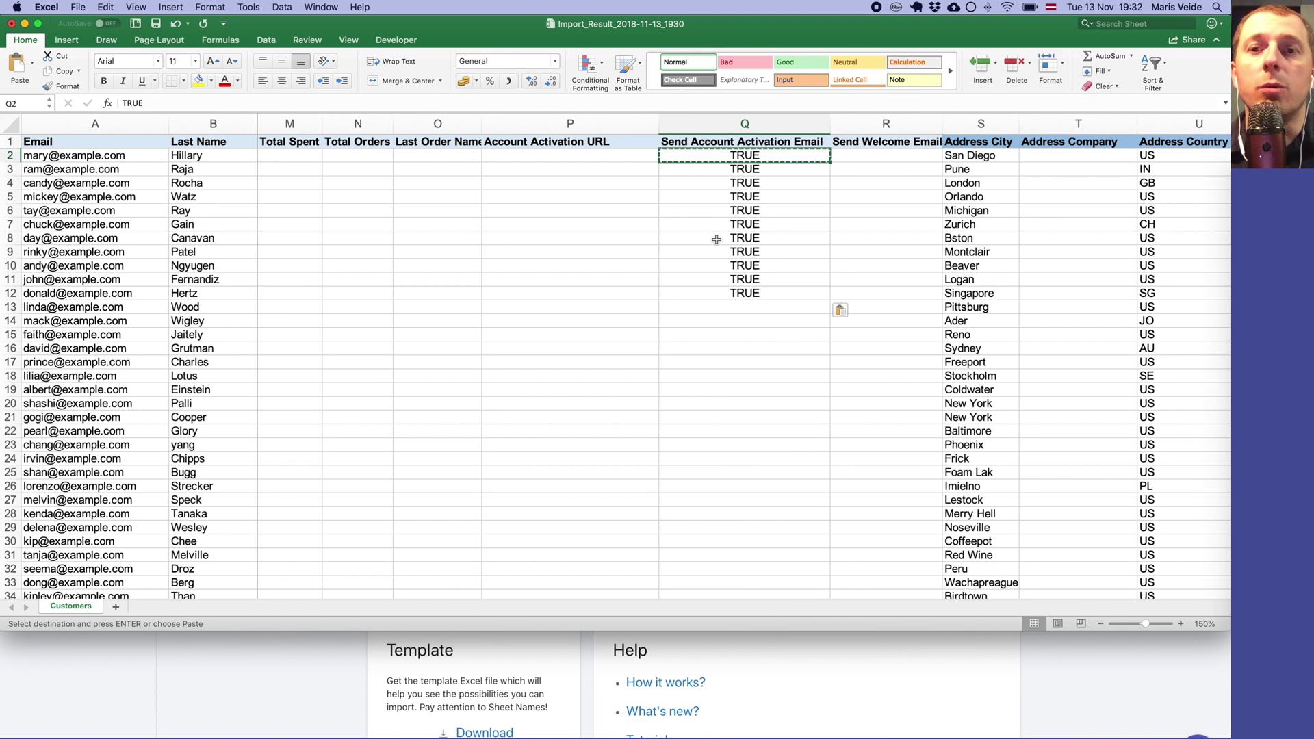
key("shift+Down")
key("shift+Down")
key("shift+Down")
key("shift+Down")
key("shift+Down")
key("shift+Down")
key("shift+Down")
key("shift+Down")
key("shift+Down")
key("shift+Down")
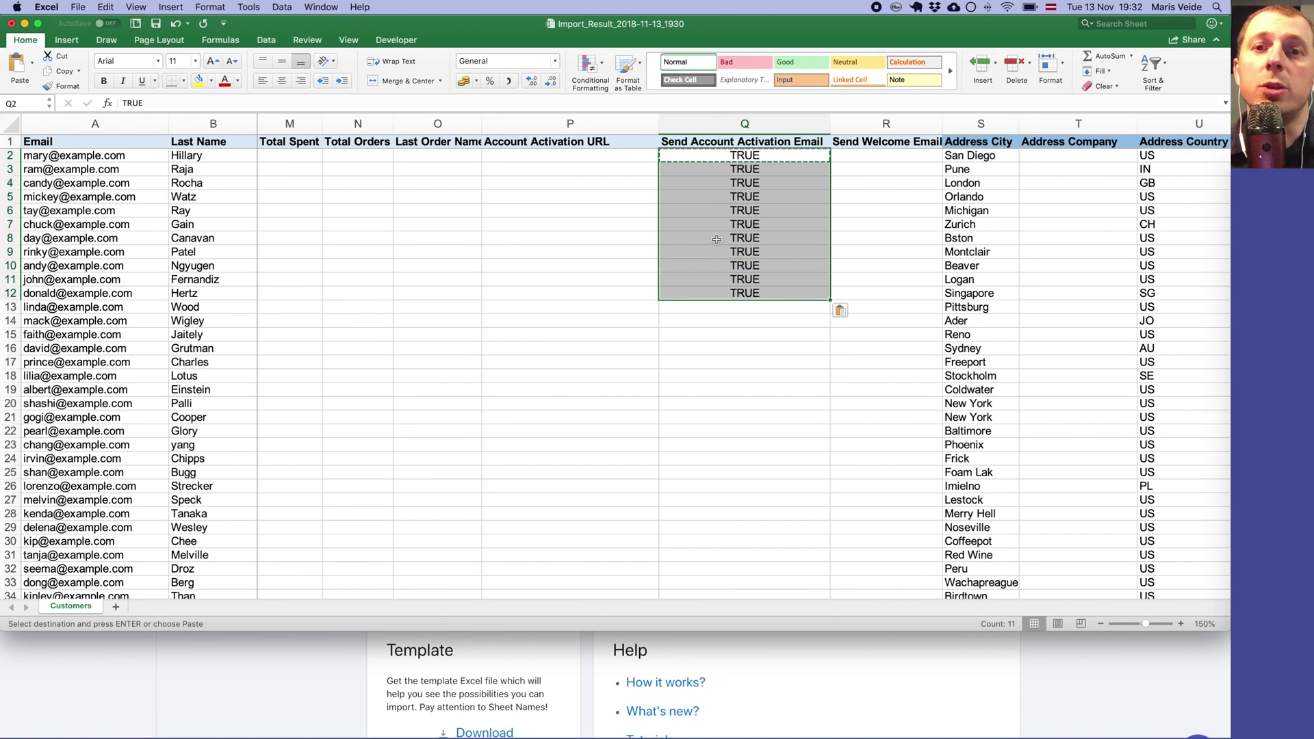
left_click(716, 239)
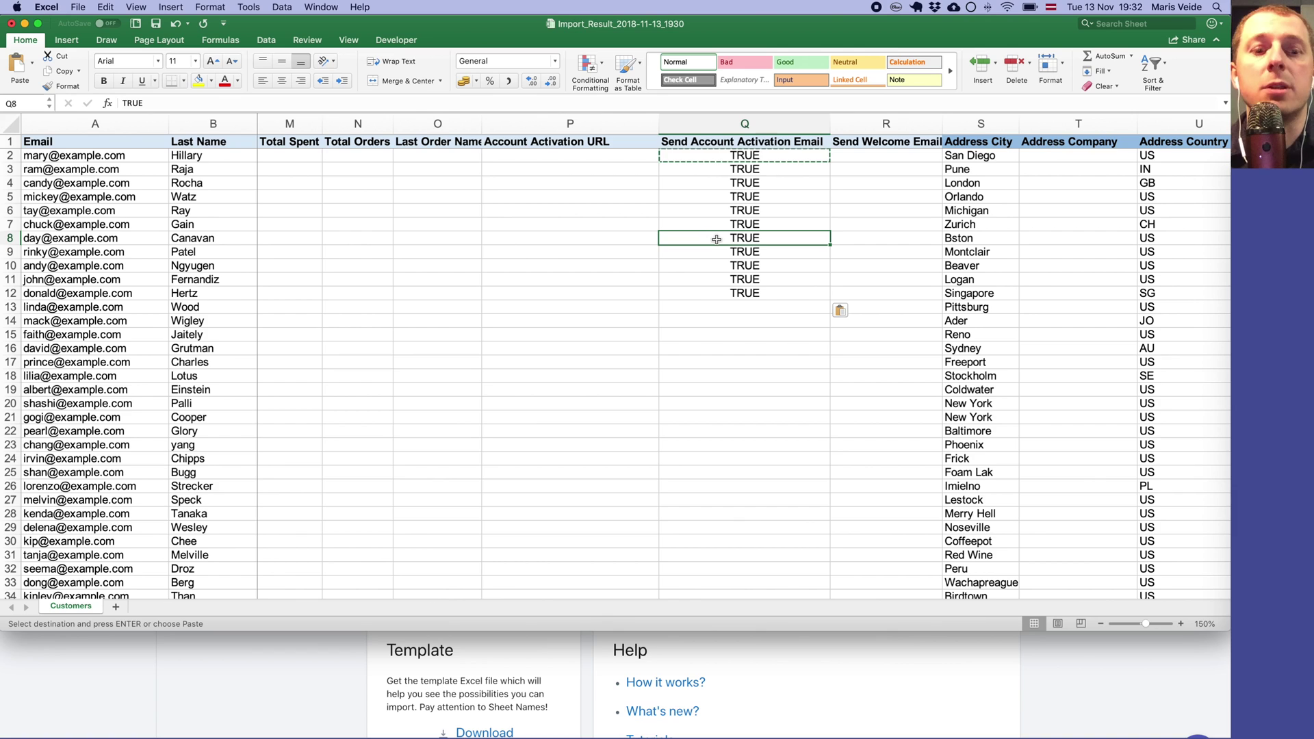
key("Escape")
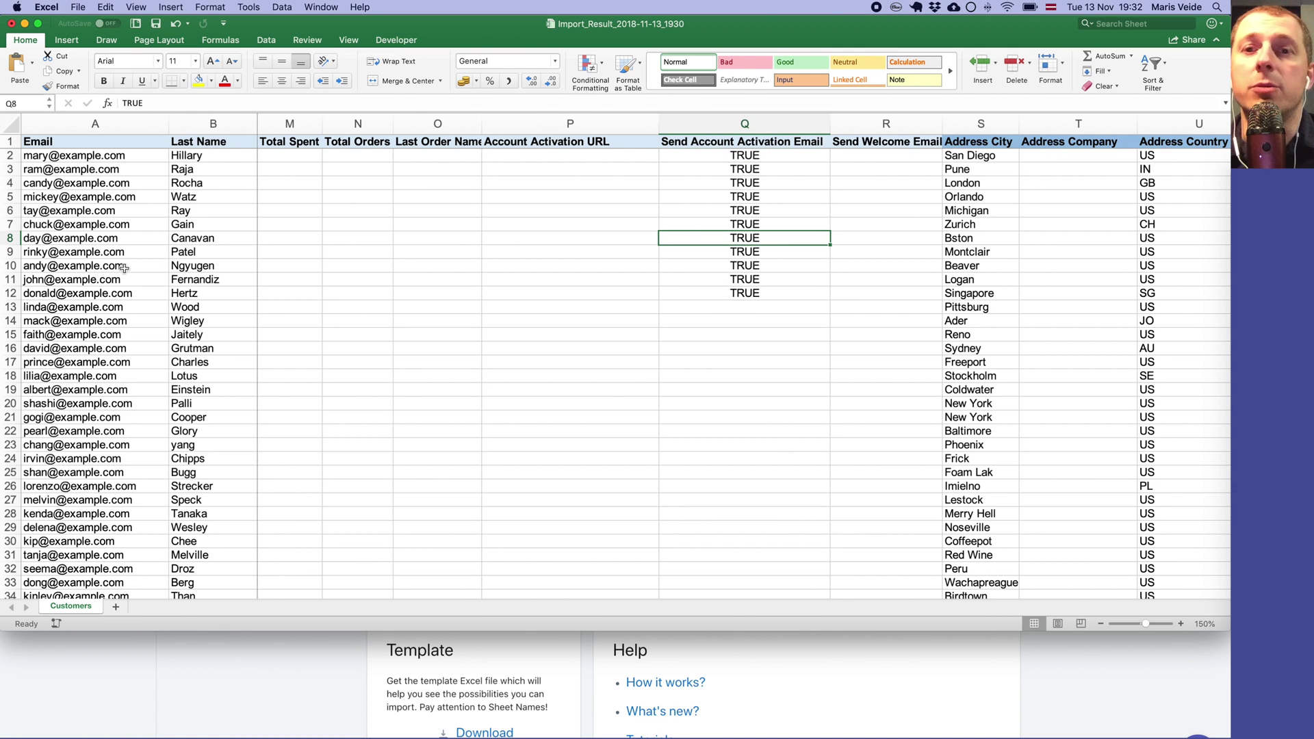
scroll(731, 205, "right", 3)
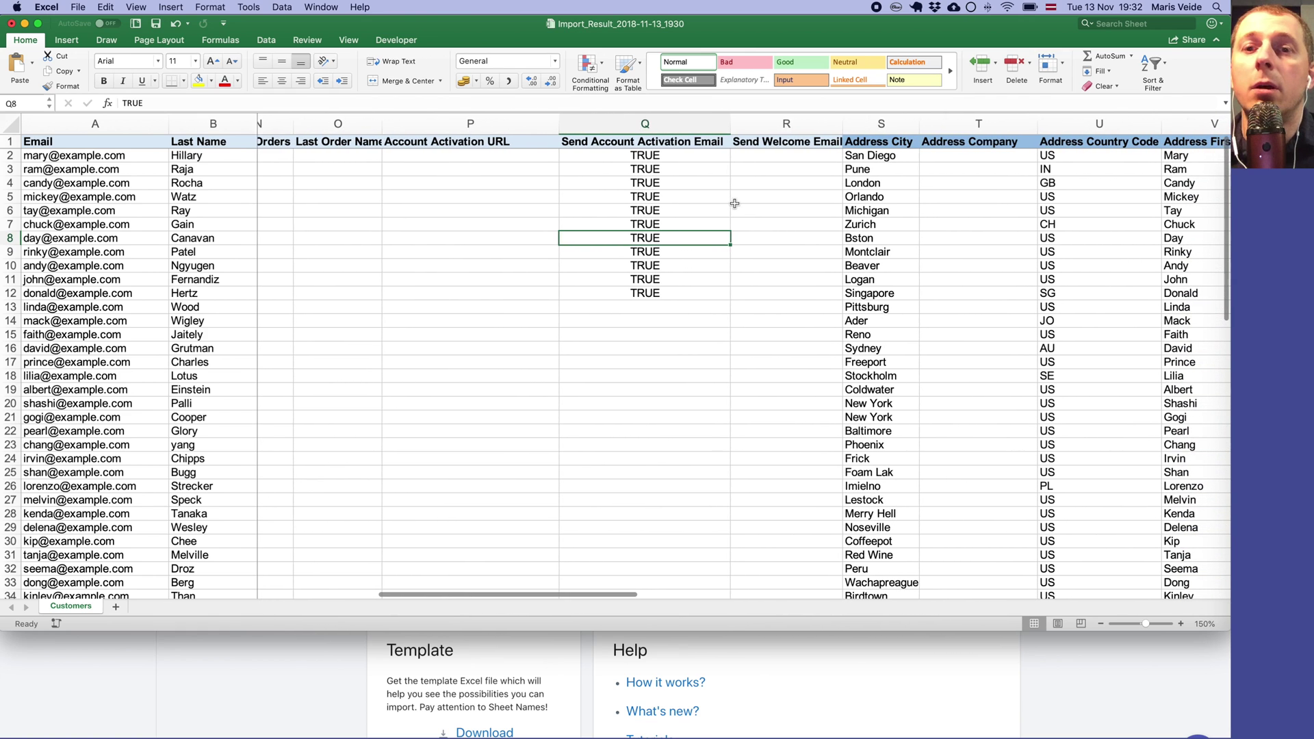
left_click(656, 155)
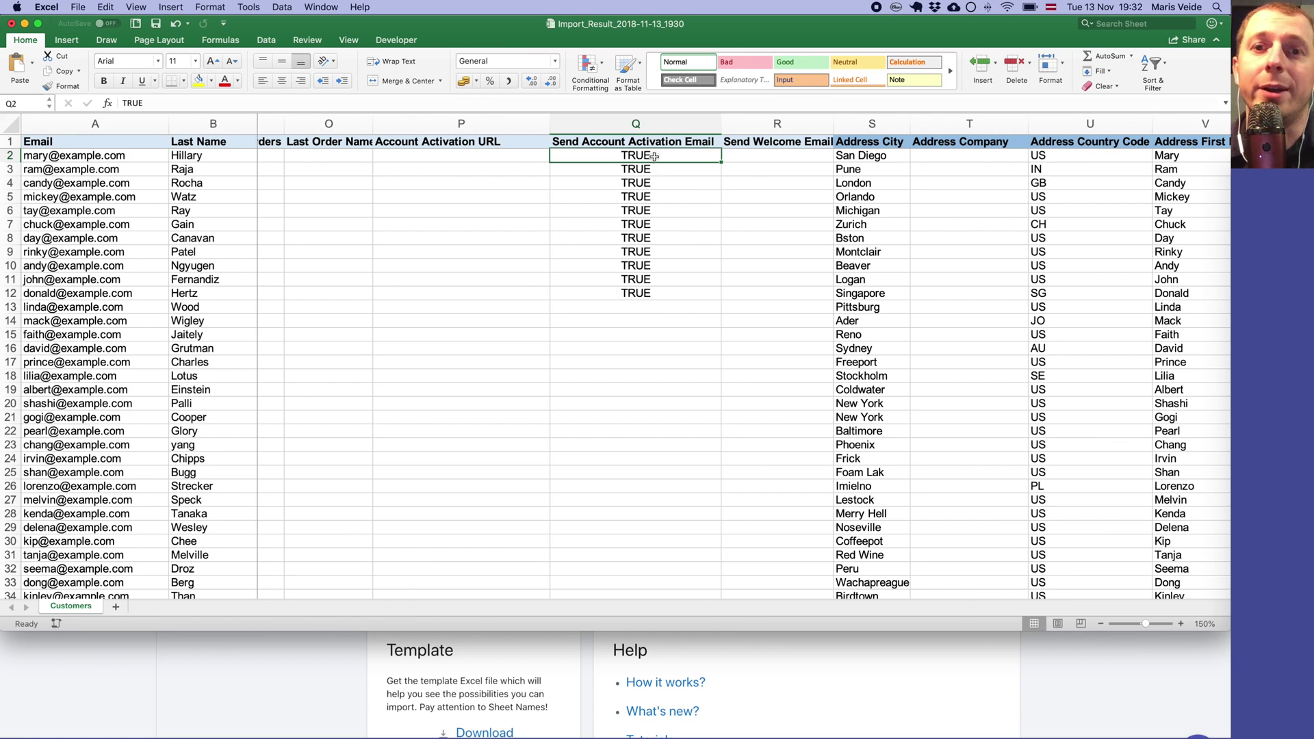
Step: Autofit column R so the Send Welcome Email header shows in full
scroll(771, 205, "right", 5)
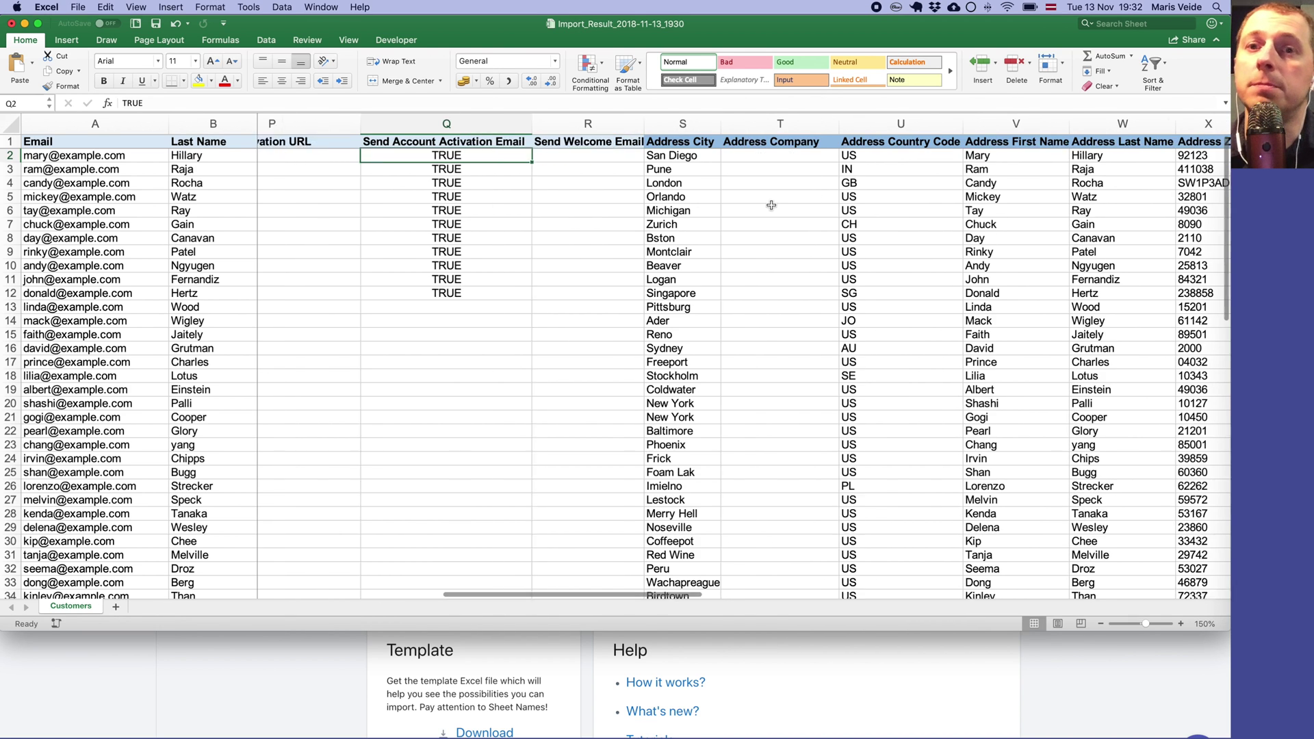
scroll(772, 205, "right", 2)
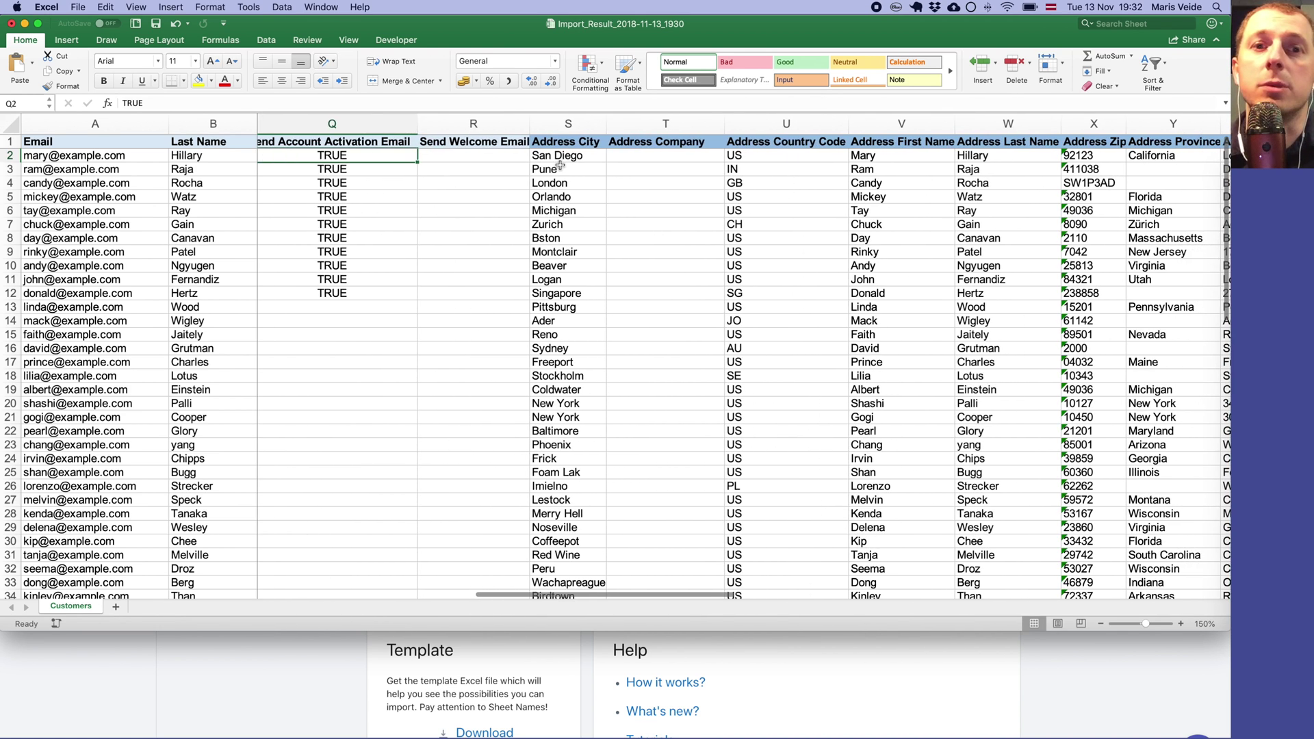
left_click_drag(488, 156, 479, 294)
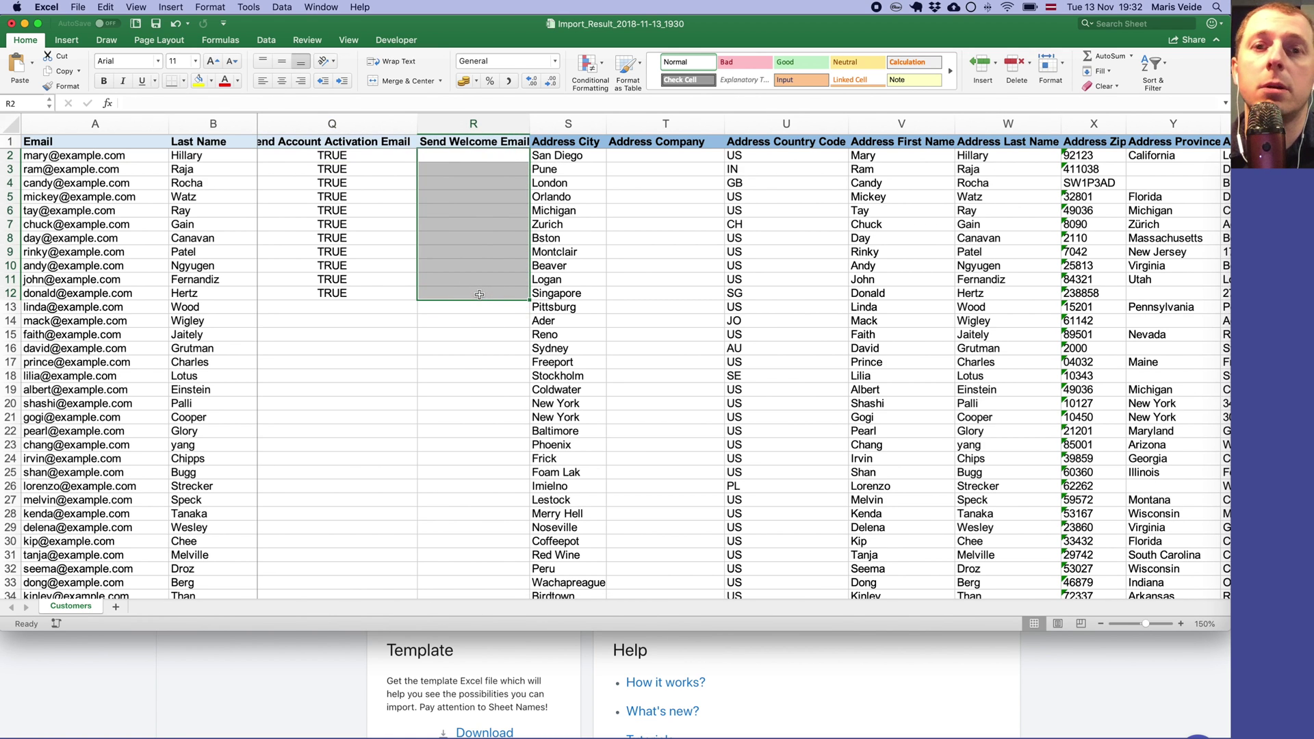
double_click(524, 141)
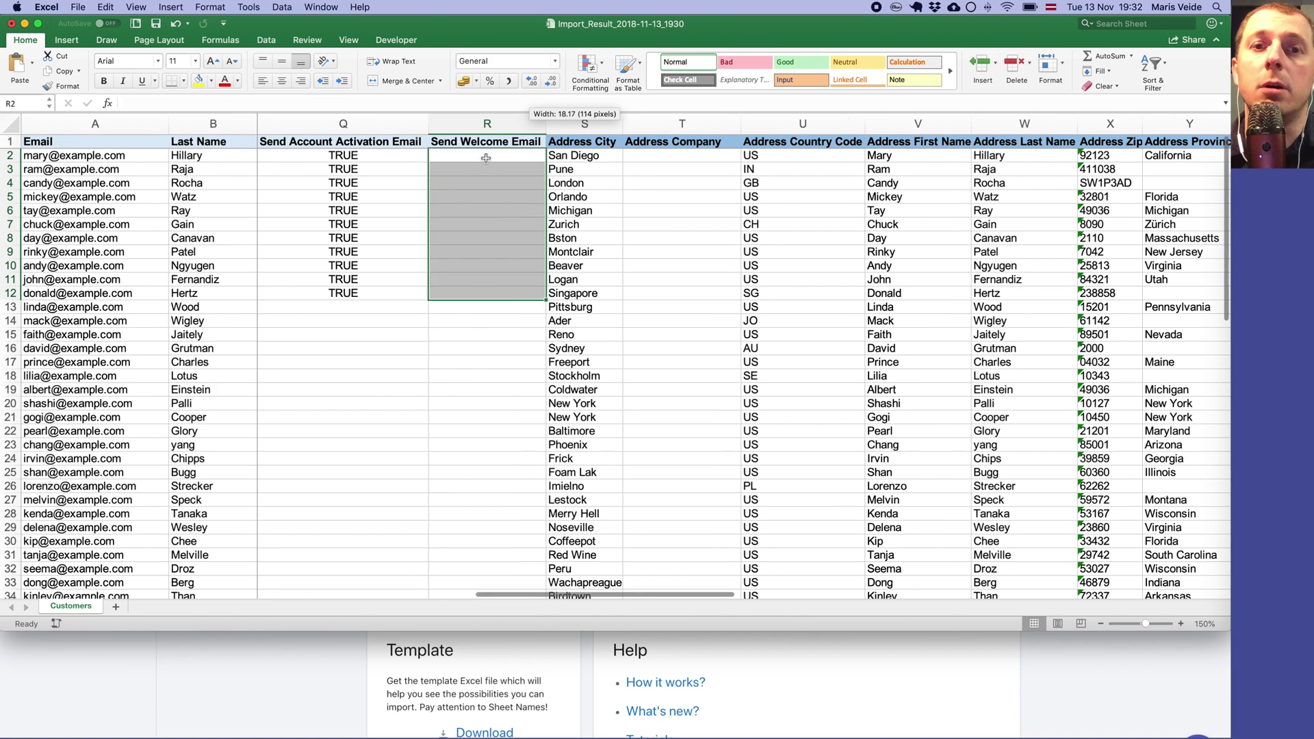
left_click(476, 161)
scroll(401, 176, "left", 10)
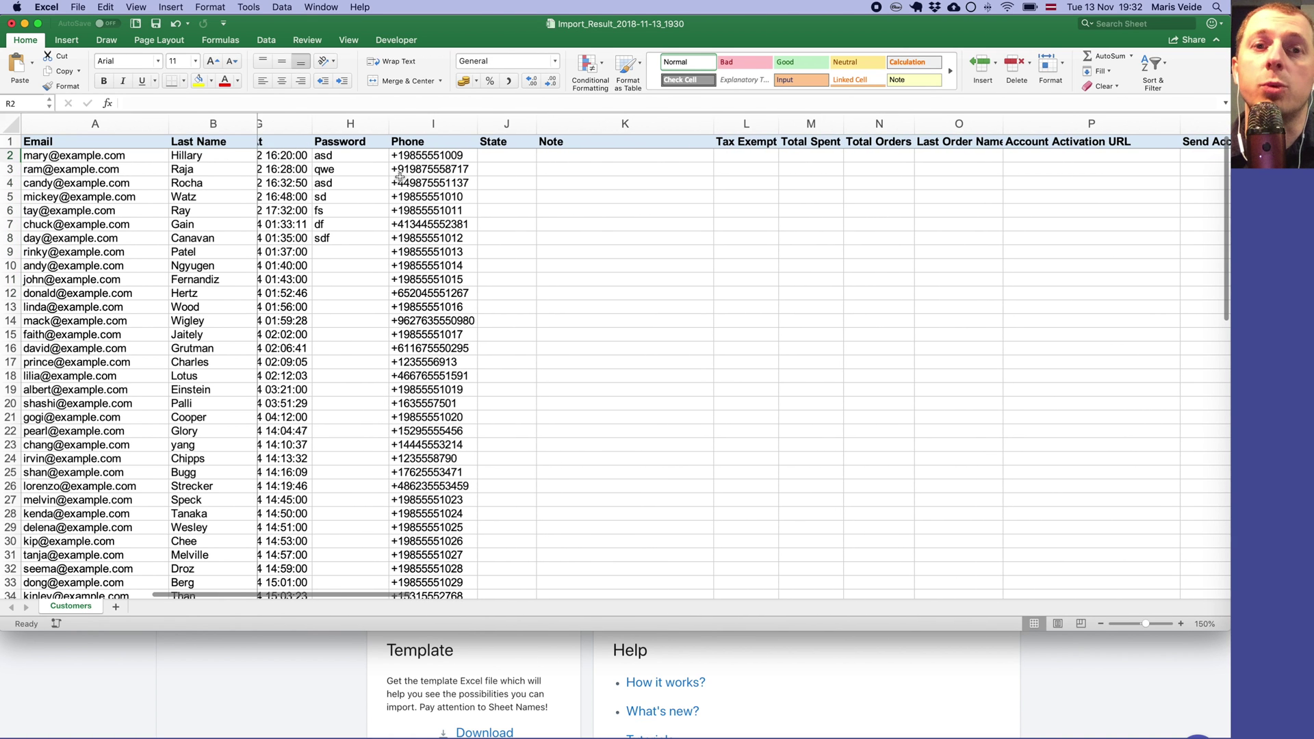
scroll(636, 256, "right", 10)
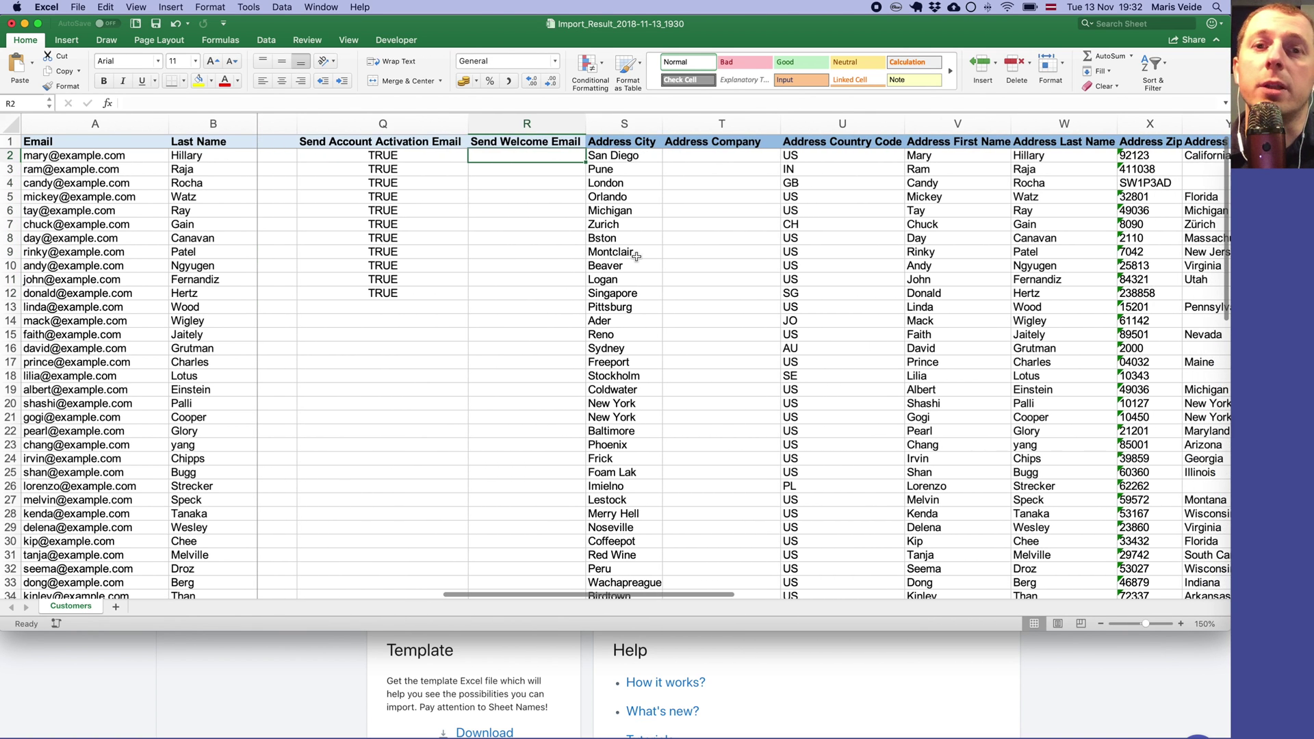
left_click_drag(548, 155, 521, 293)
left_click(520, 294)
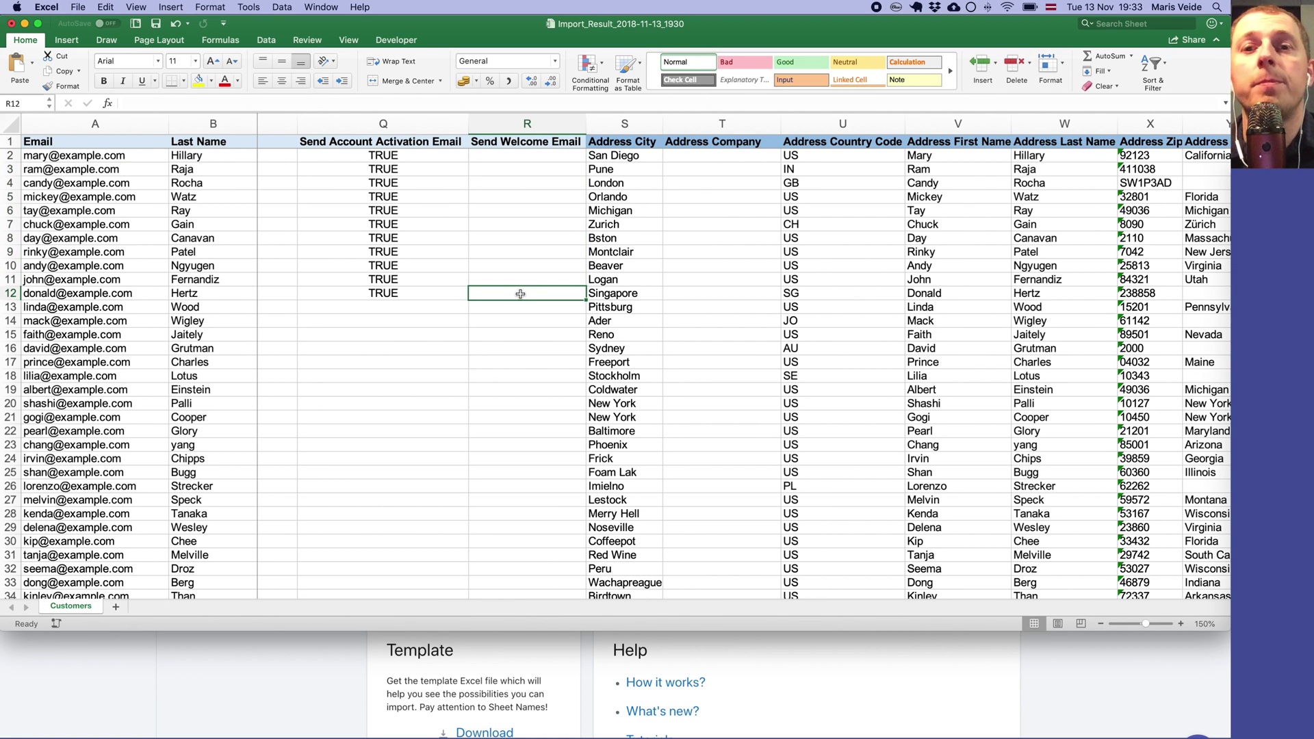
left_click_drag(411, 144, 409, 294)
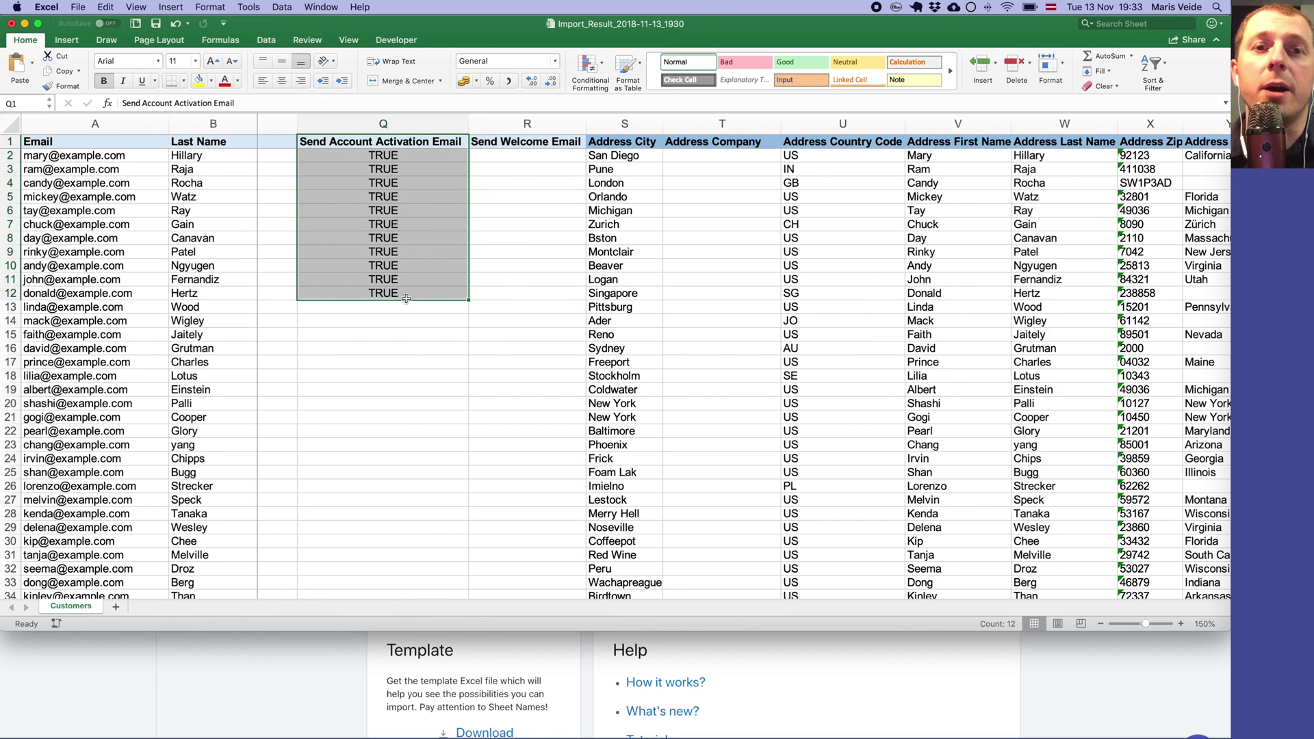
left_click(397, 210)
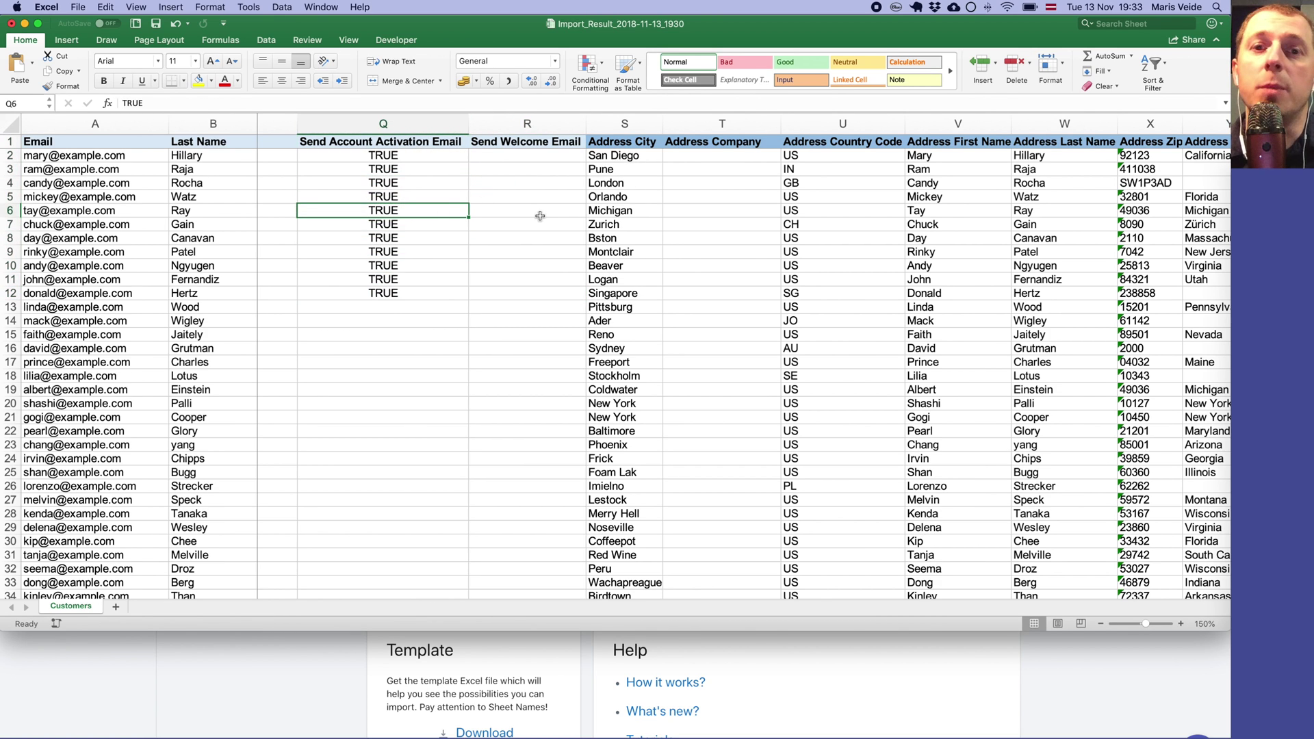
scroll(628, 212, "right", 1)
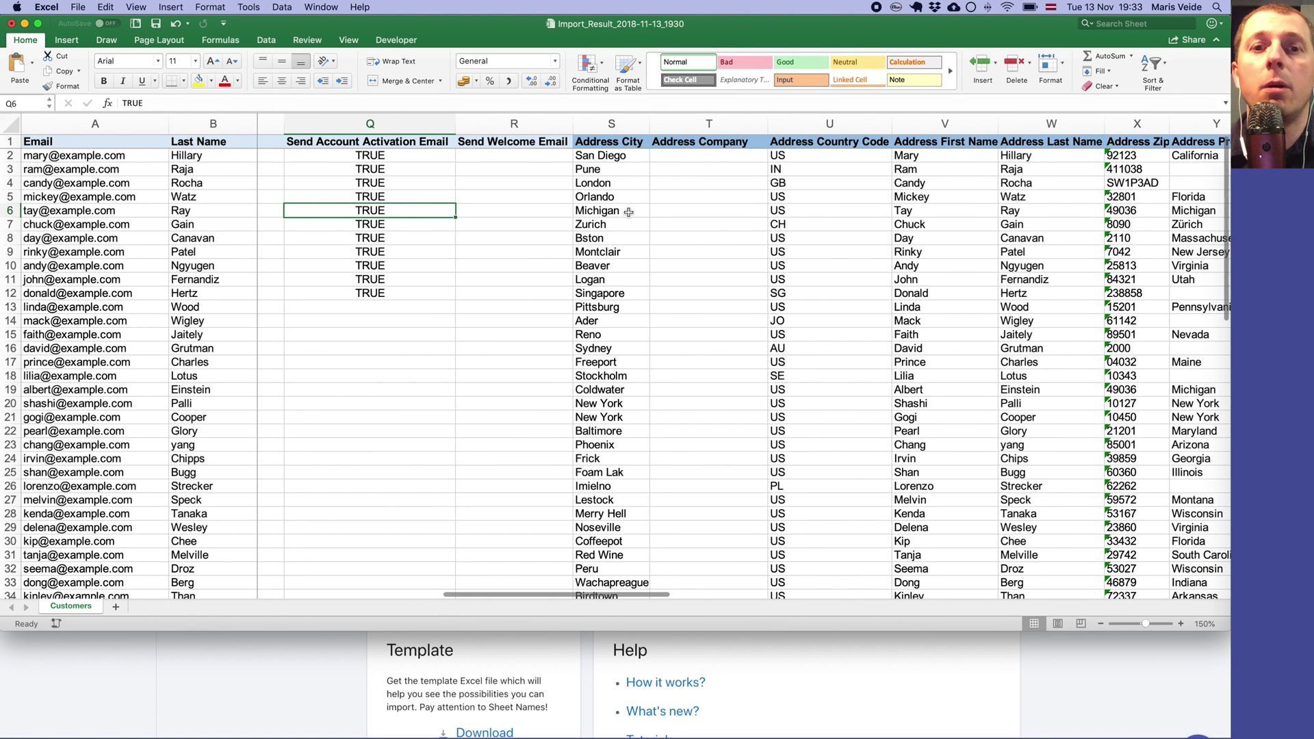
scroll(629, 212, "right", 1)
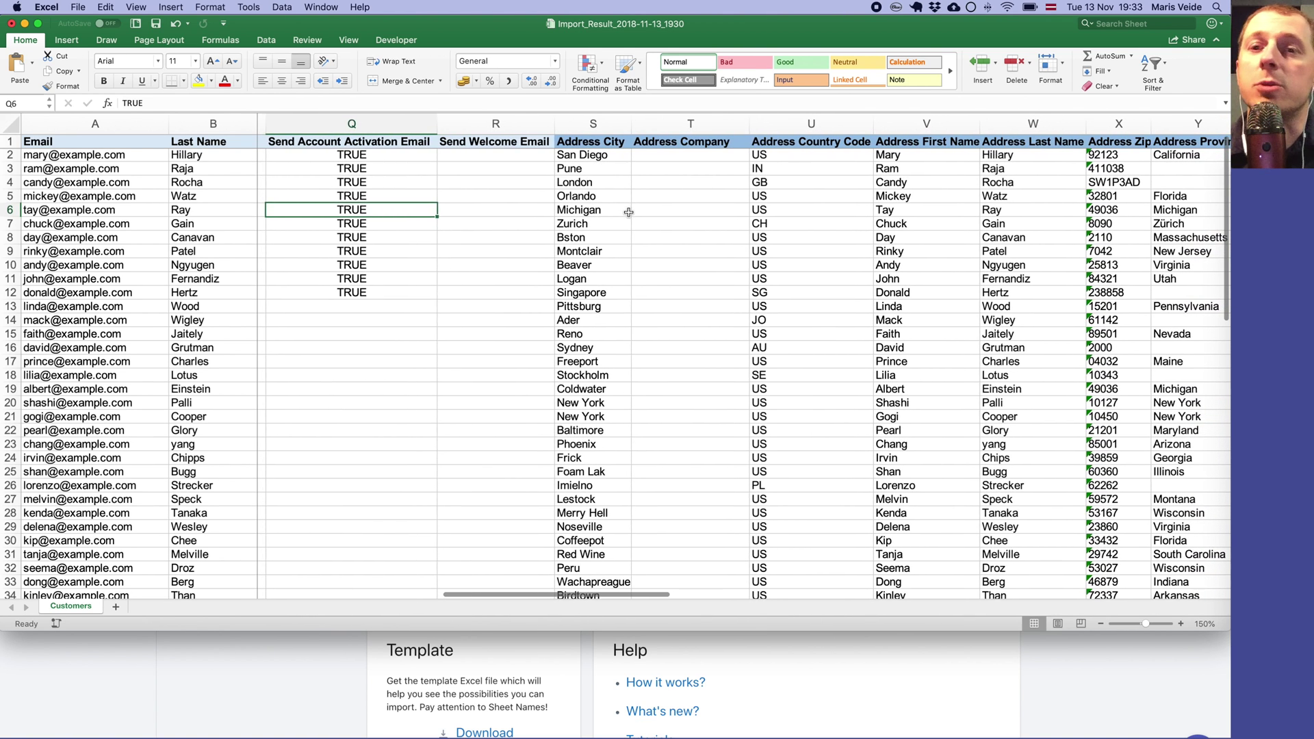
scroll(629, 213, "right", 2)
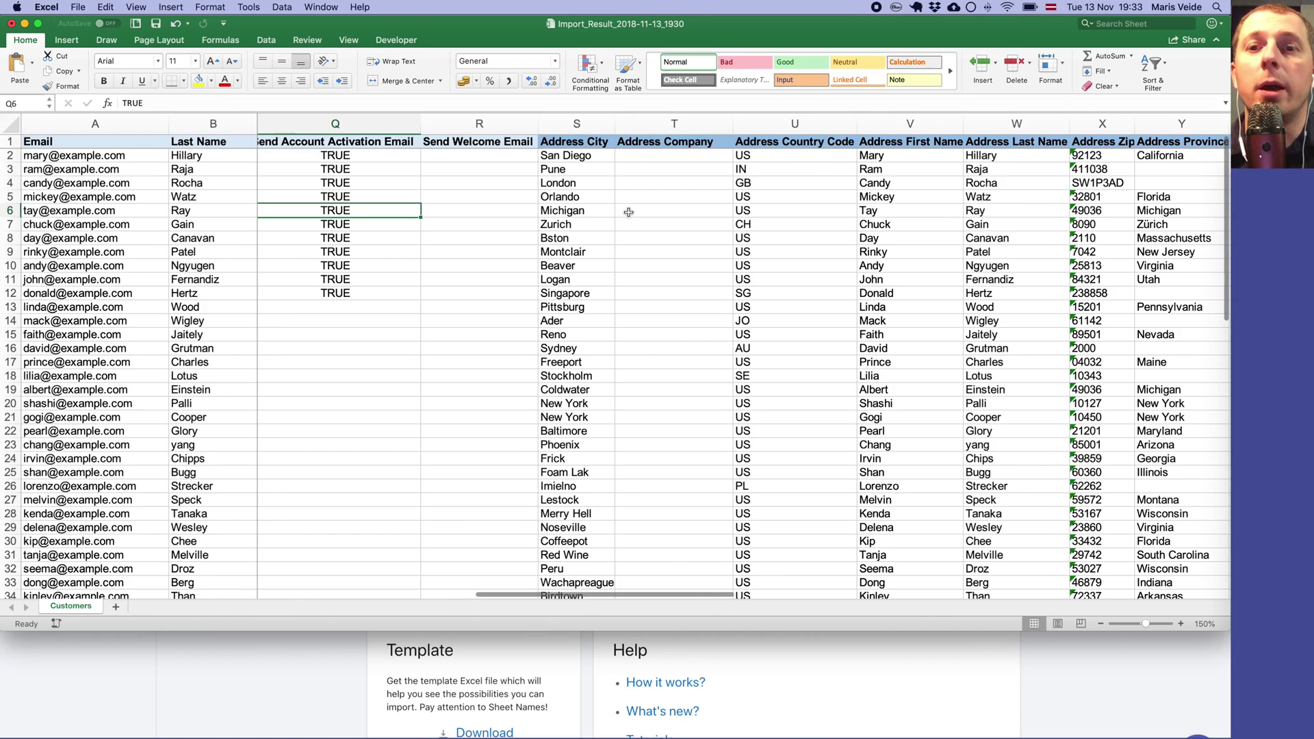
scroll(582, 164, "right", 18)
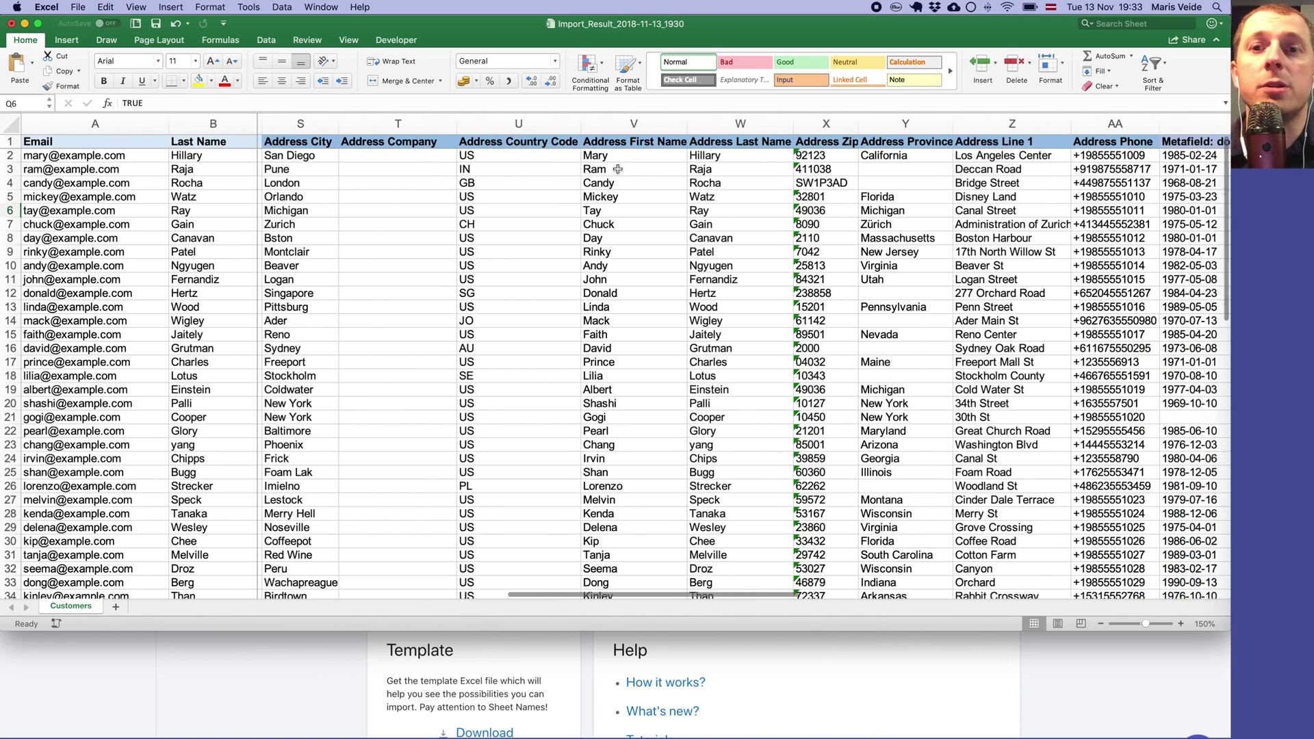
scroll(603, 192, "right", 5)
scroll(582, 205, "left", 12)
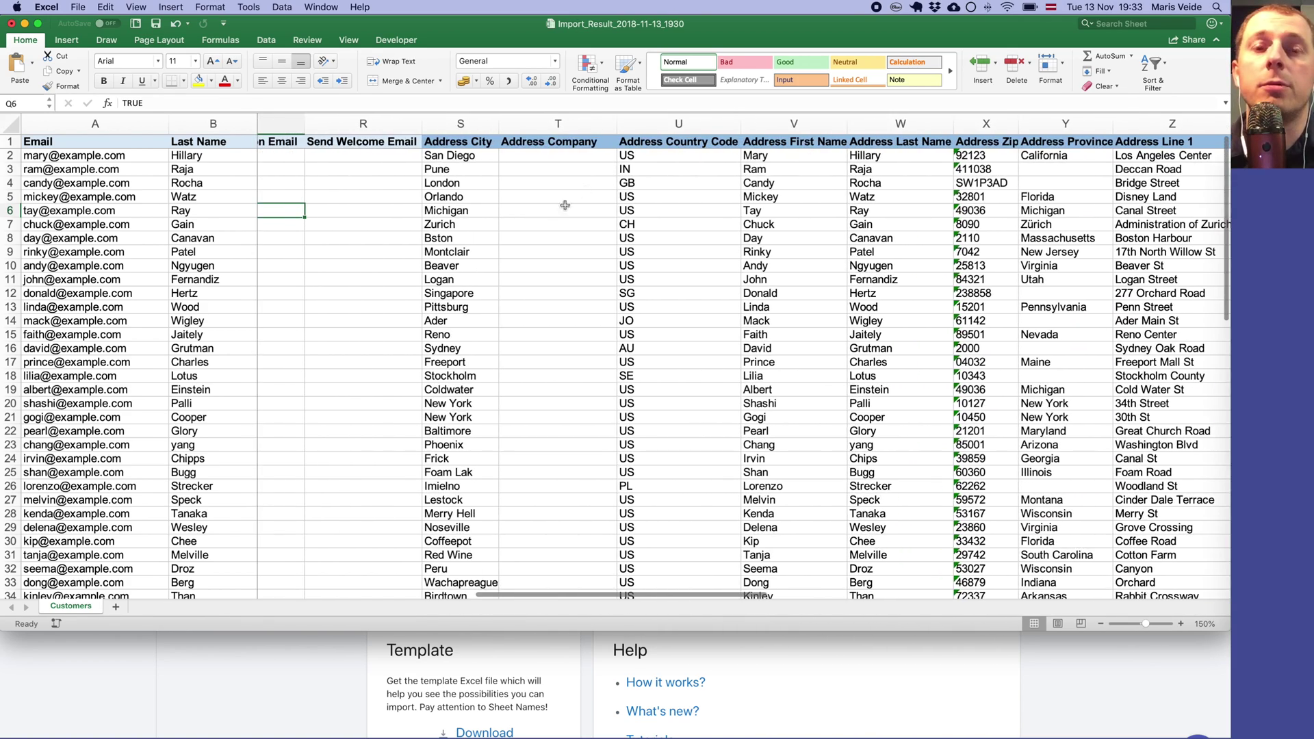
scroll(554, 229, "right", 3)
scroll(555, 230, "right", 5)
scroll(549, 282, "down", 3)
scroll(549, 282, "down", 13)
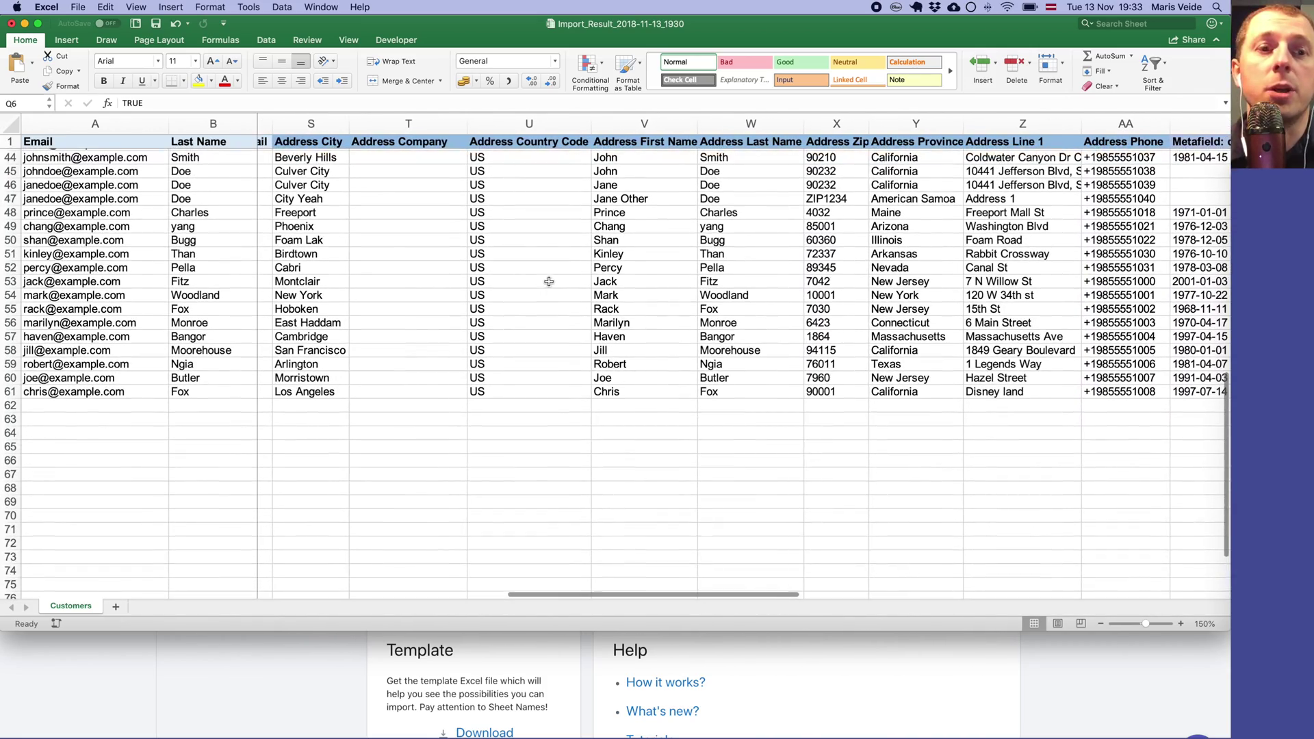
scroll(549, 282, "up", 3)
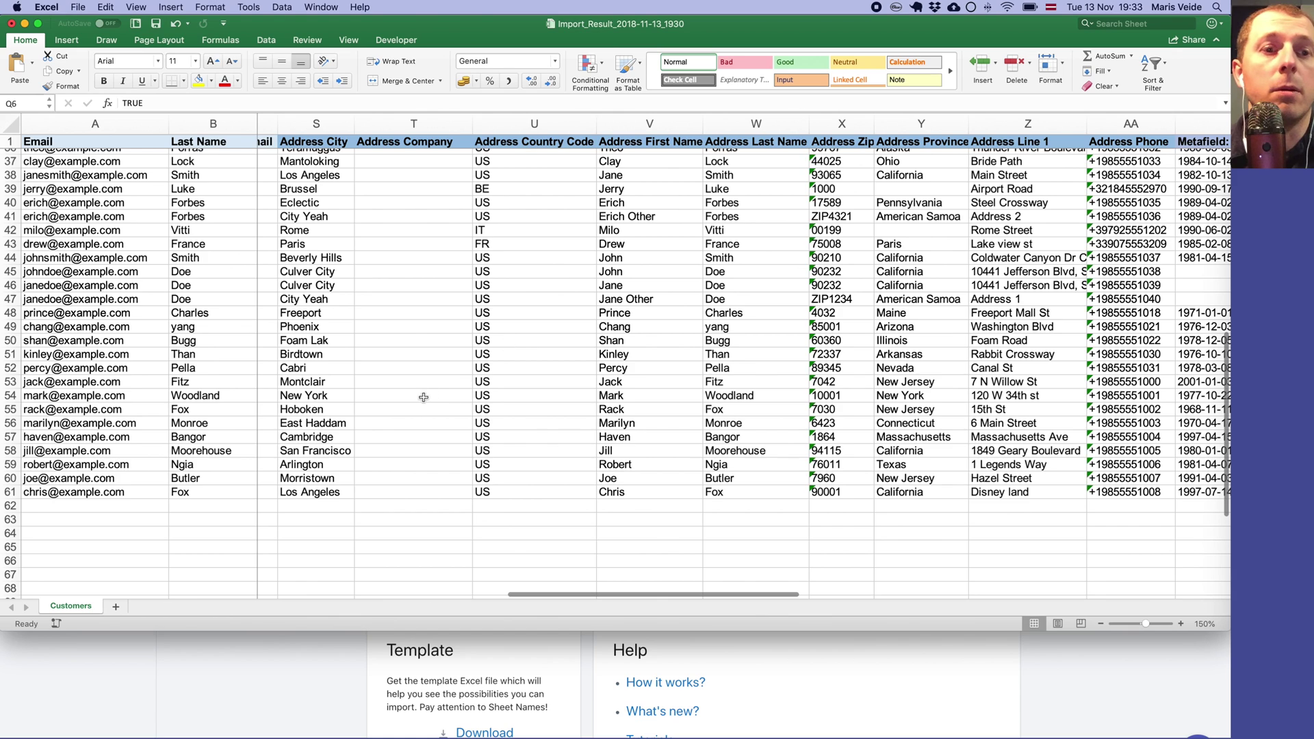
left_click_drag(23, 286, 23, 299)
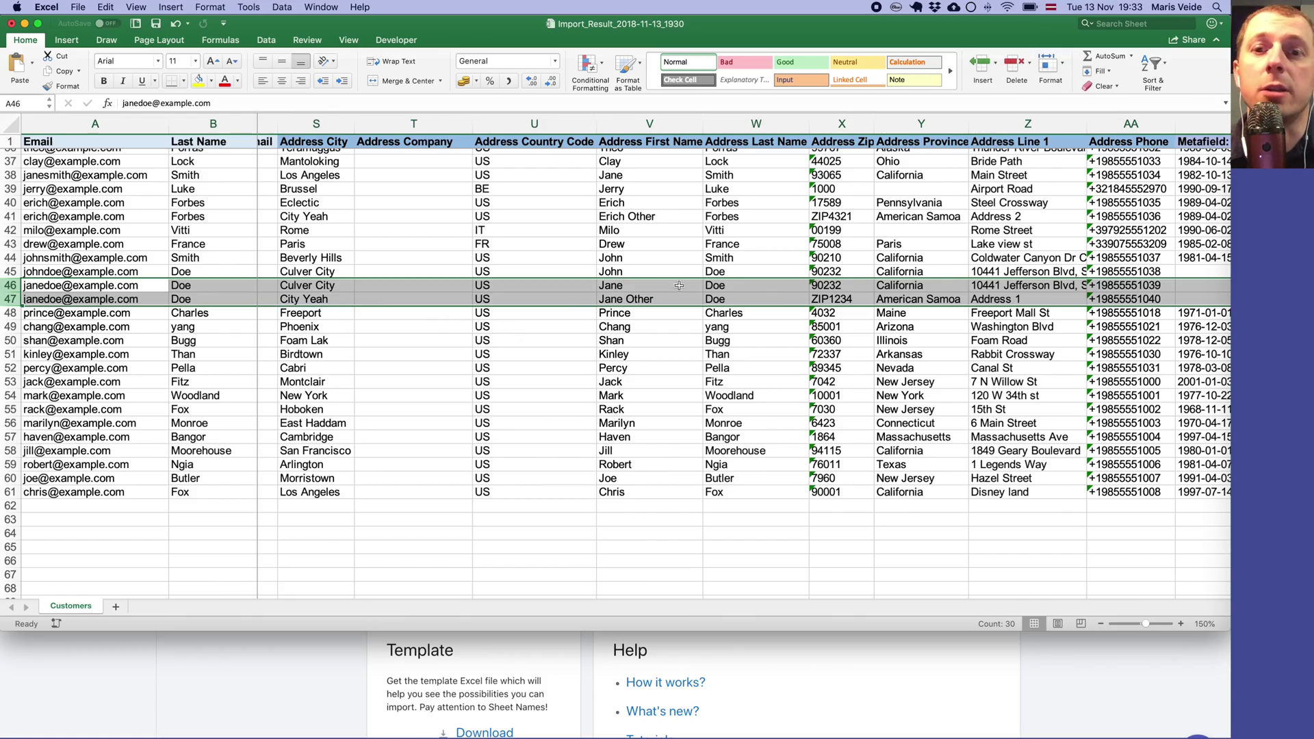
scroll(816, 287, "right", 3)
left_click(801, 294)
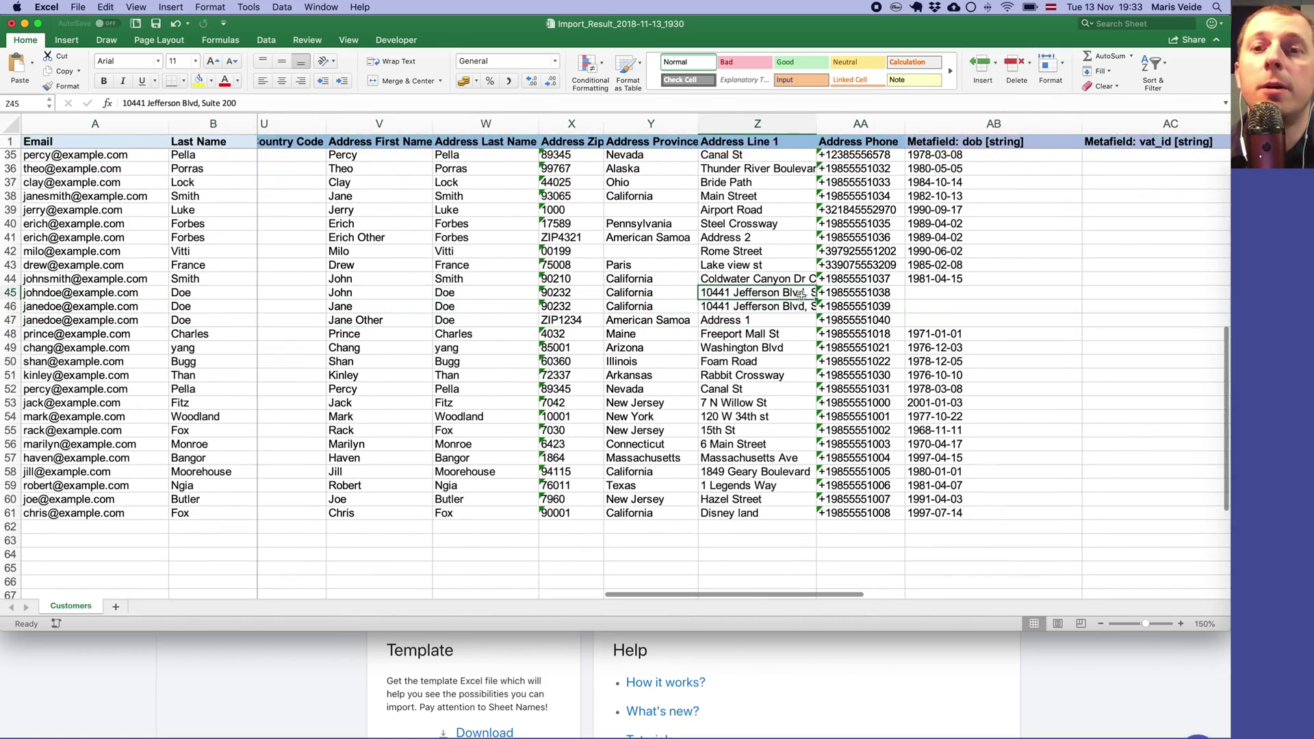
scroll(855, 246, "up", 5)
scroll(855, 247, "up", 8)
scroll(855, 247, "right", 1)
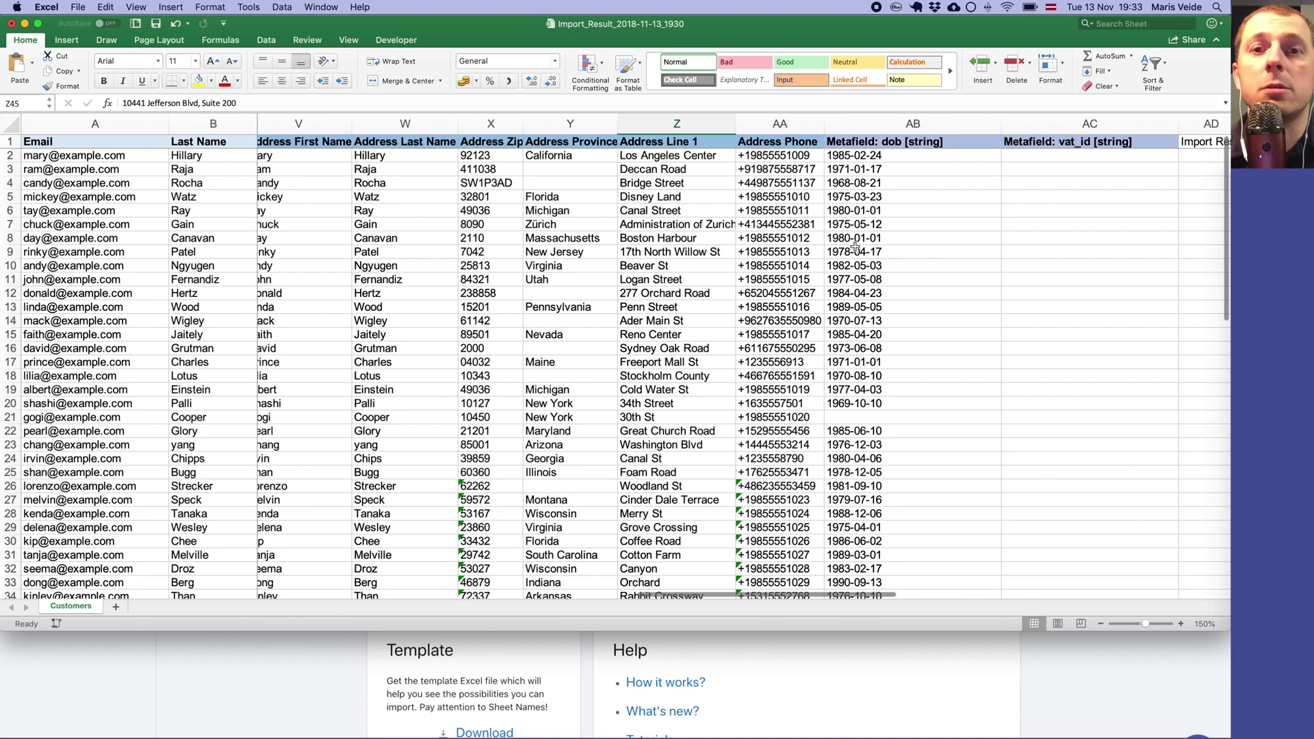
scroll(801, 203, "right", 3)
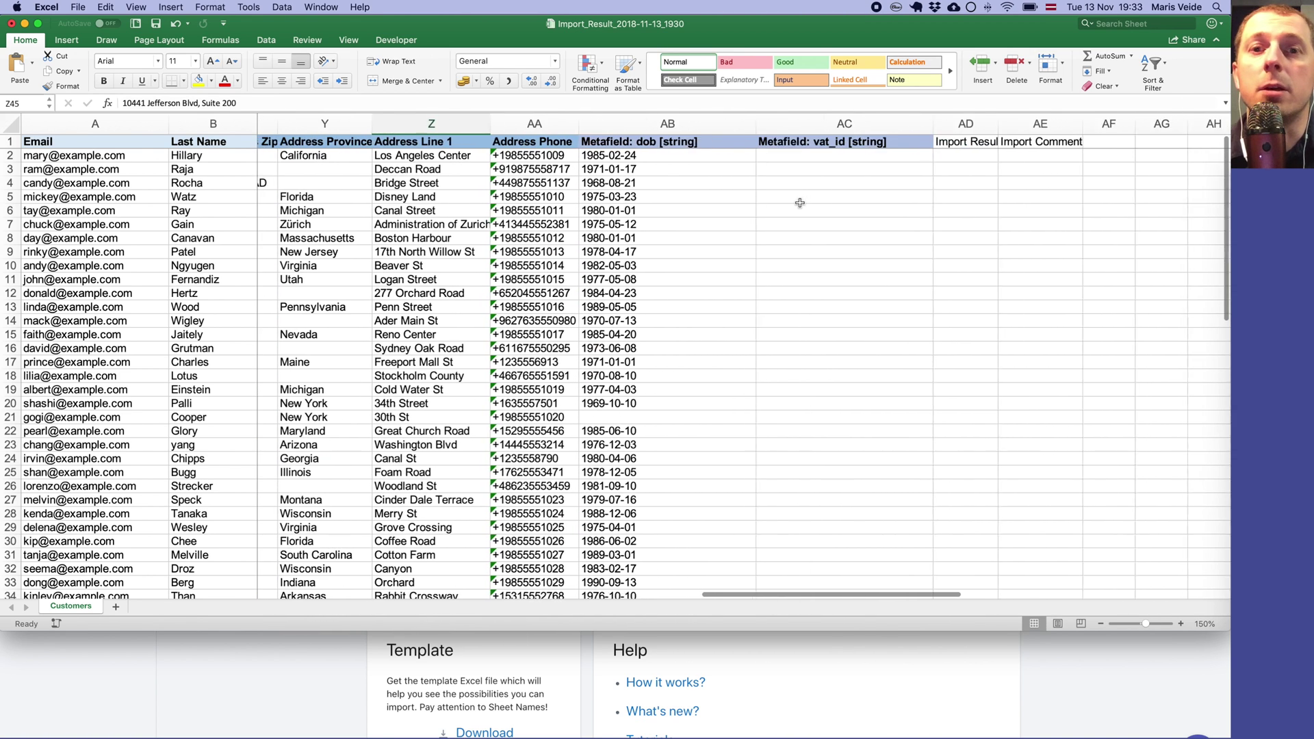
left_click(654, 144)
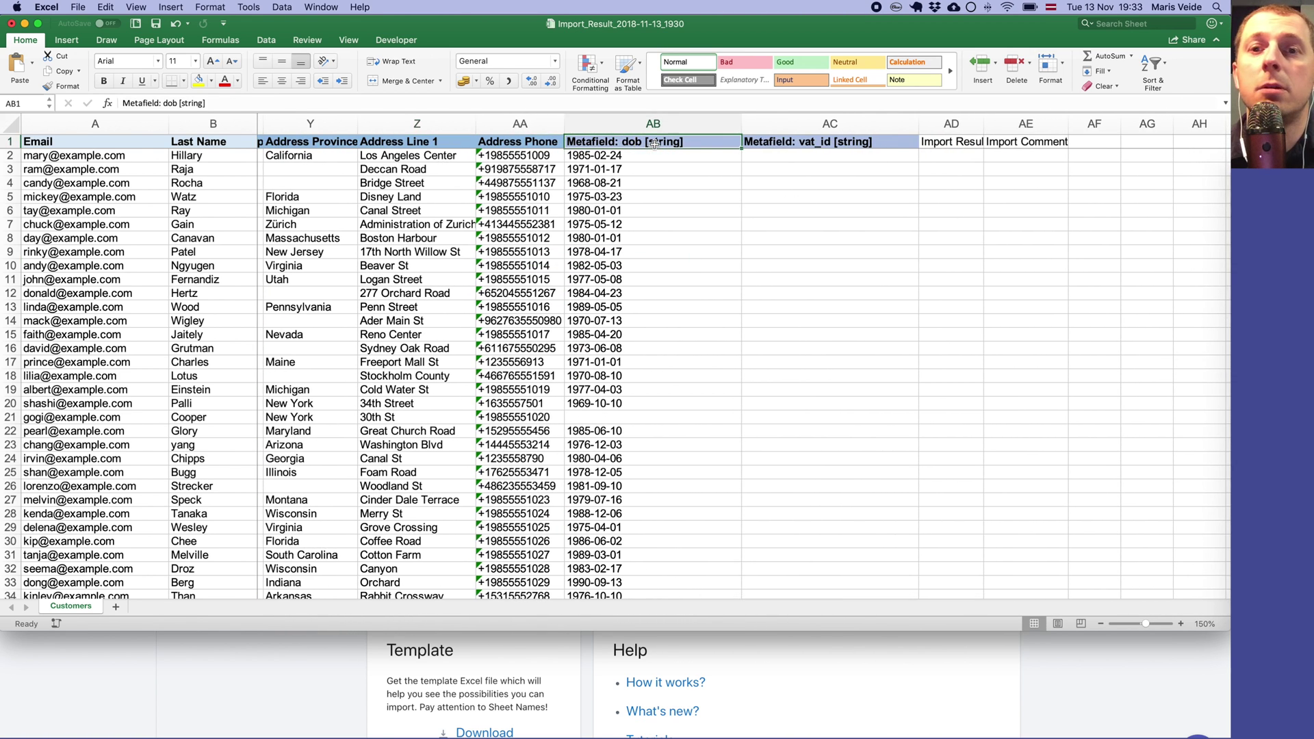
left_click(799, 144)
left_click(645, 144)
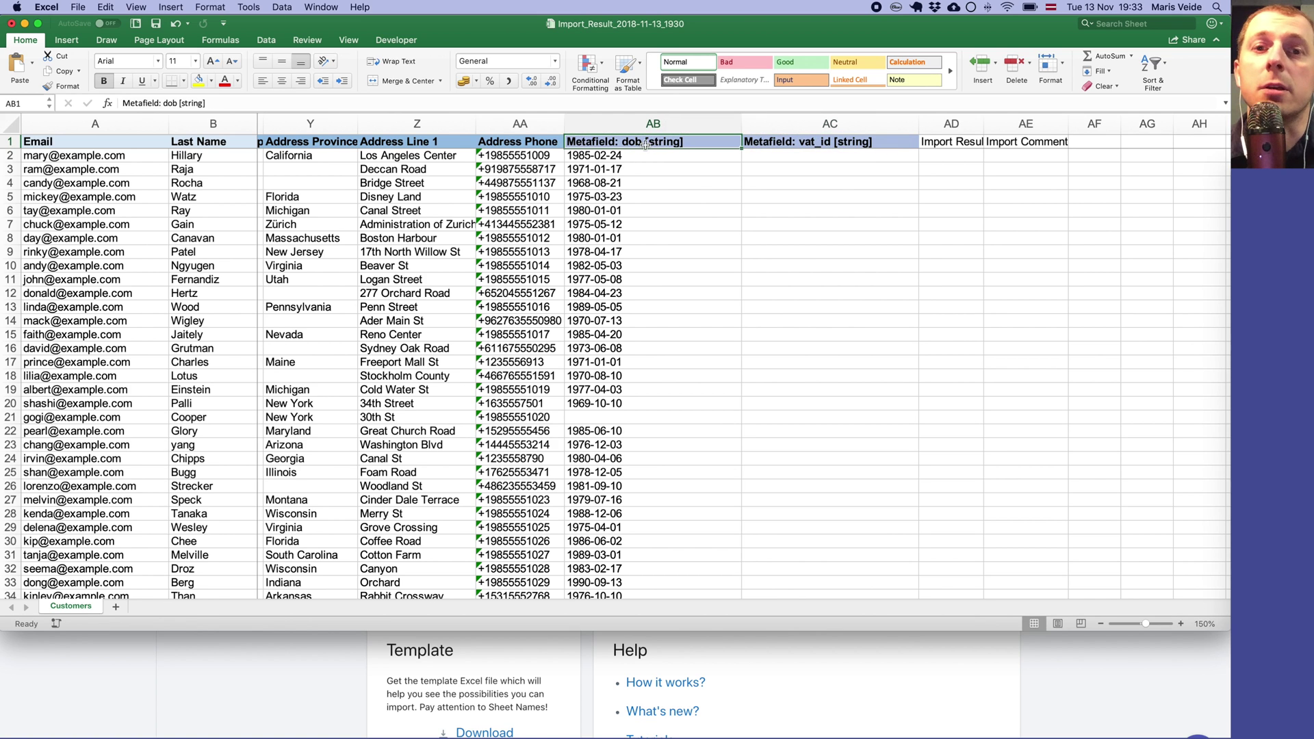
left_click(837, 146)
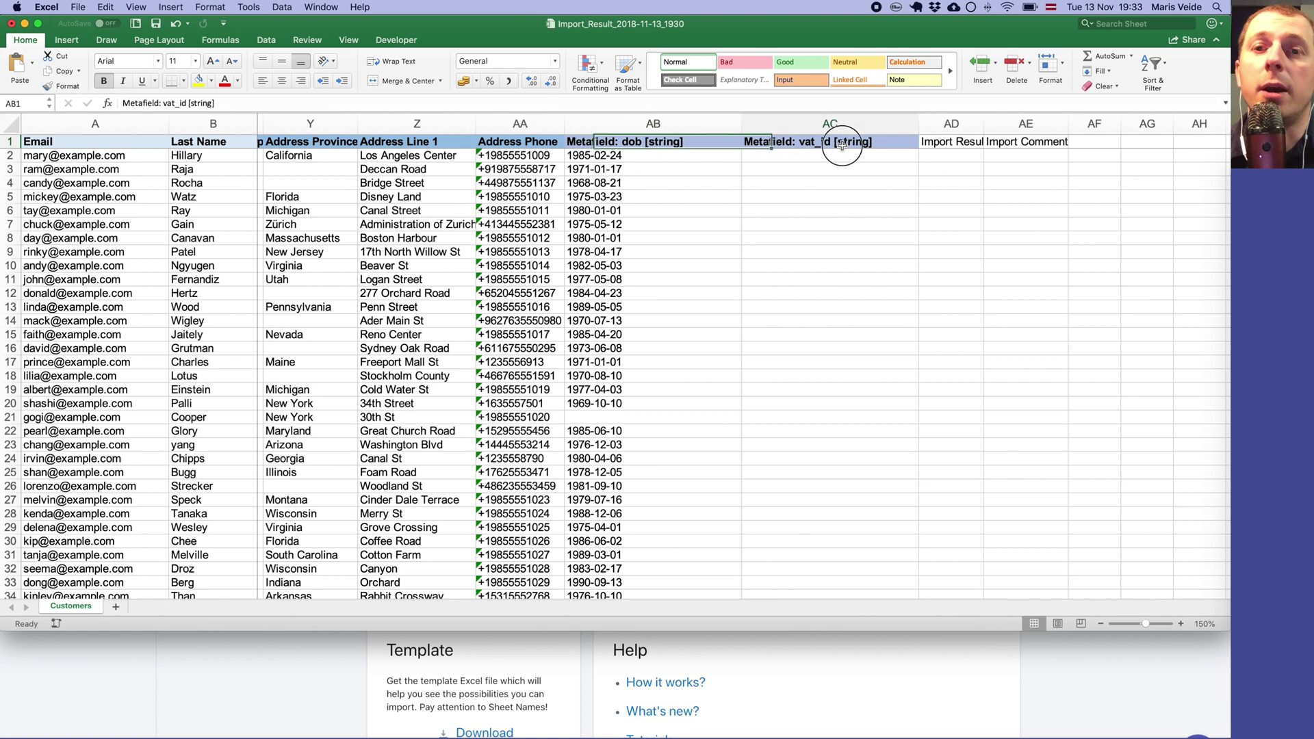
scroll(836, 202, "right", 2)
scroll(836, 202, "down", 5)
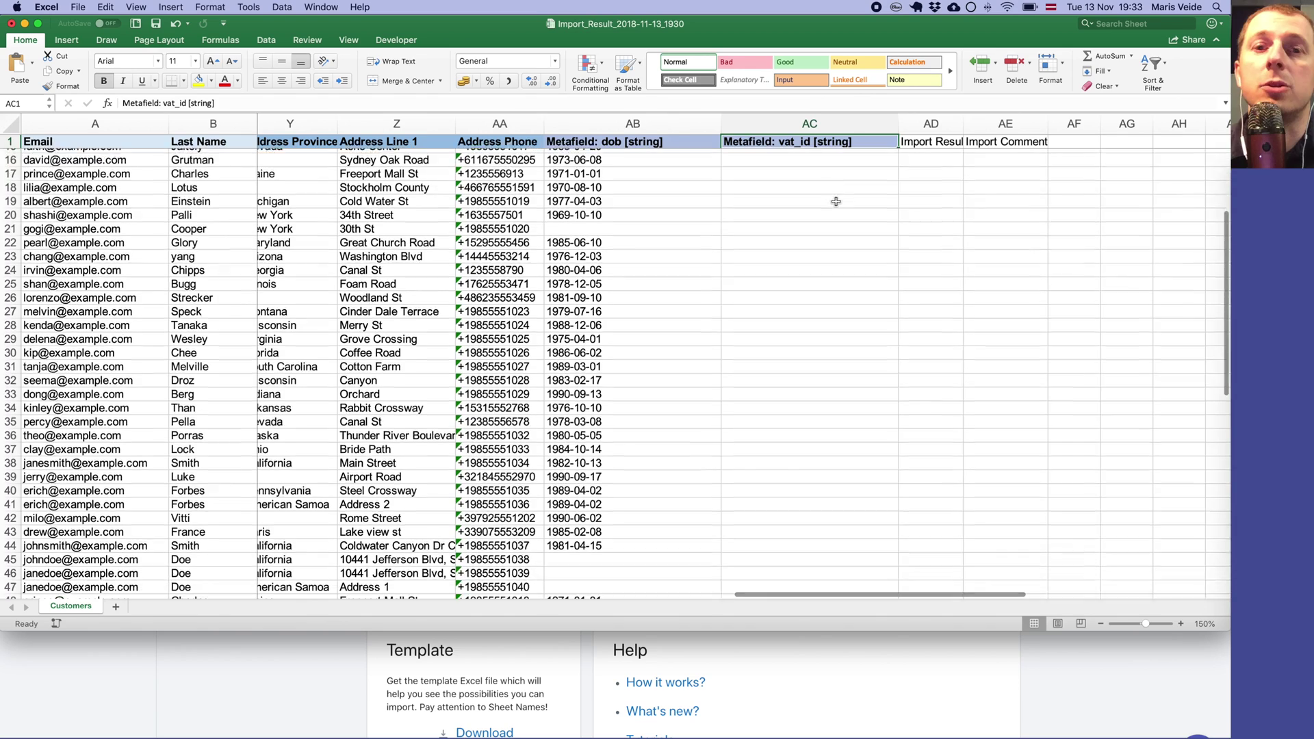
scroll(837, 202, "up", 5)
left_click_drag(625, 142, 619, 242)
left_click(620, 242)
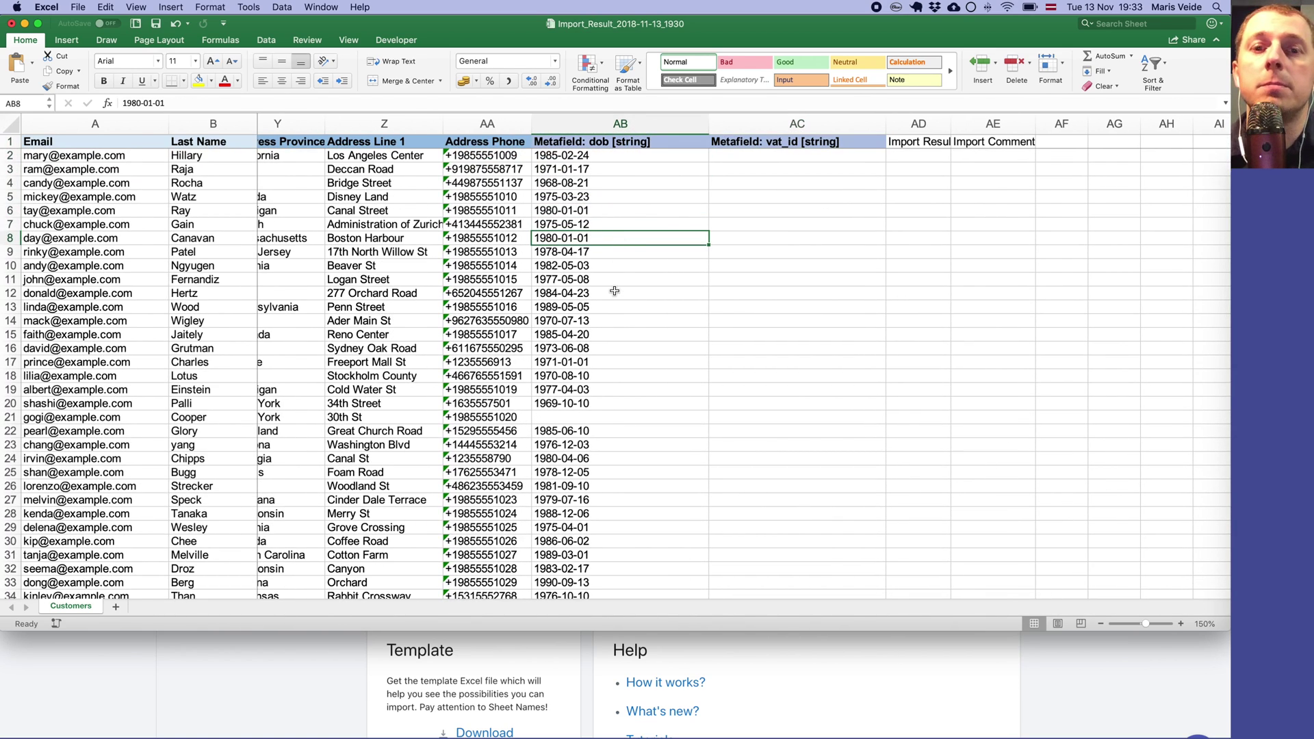
scroll(615, 291, "down", 14)
scroll(607, 381, "up", 14)
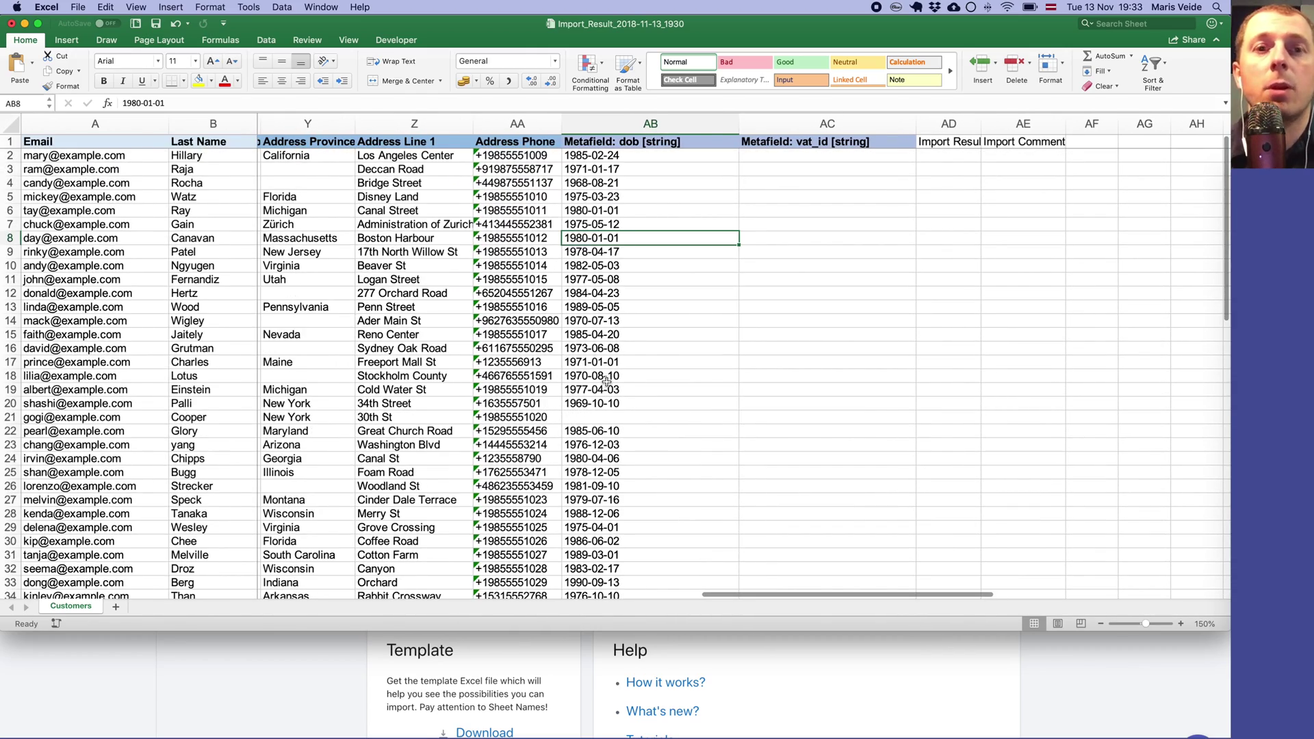
scroll(607, 381, "left", 15)
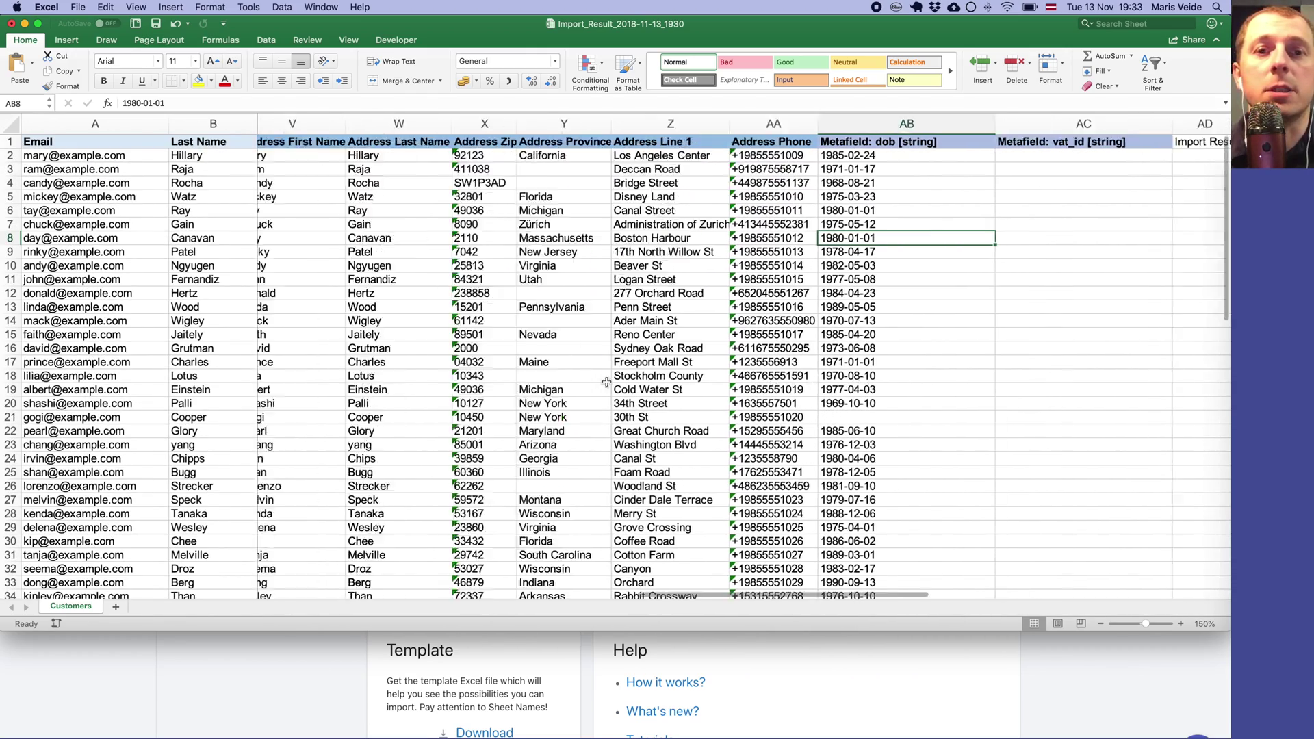
scroll(606, 381, "left", 5)
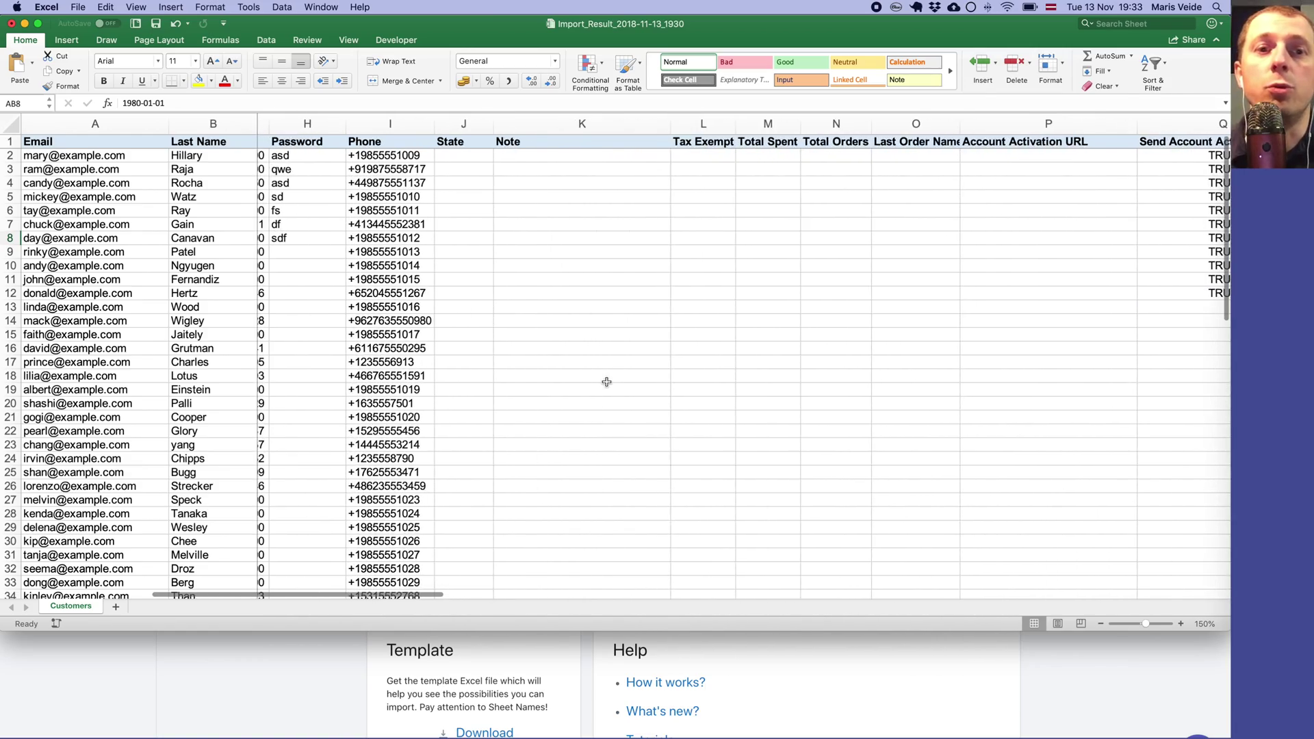
scroll(333, 344, "left", 4)
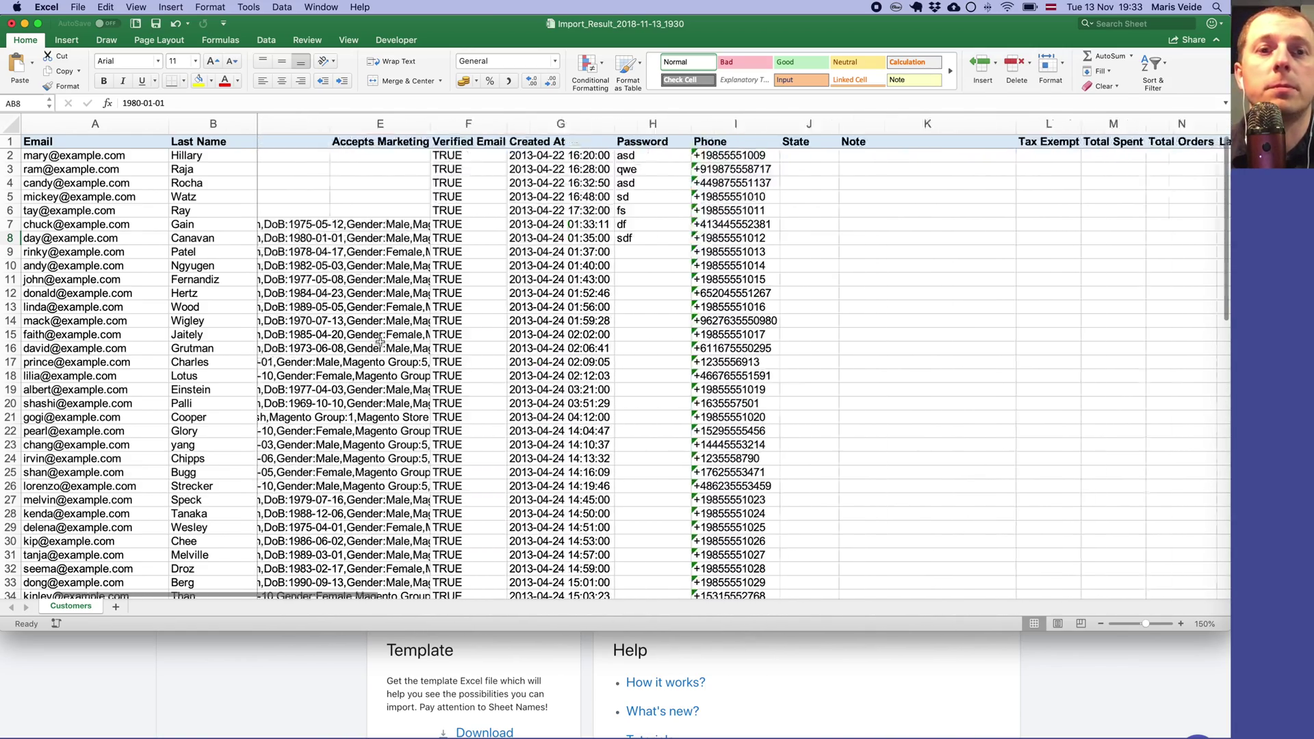
double_click(133, 155)
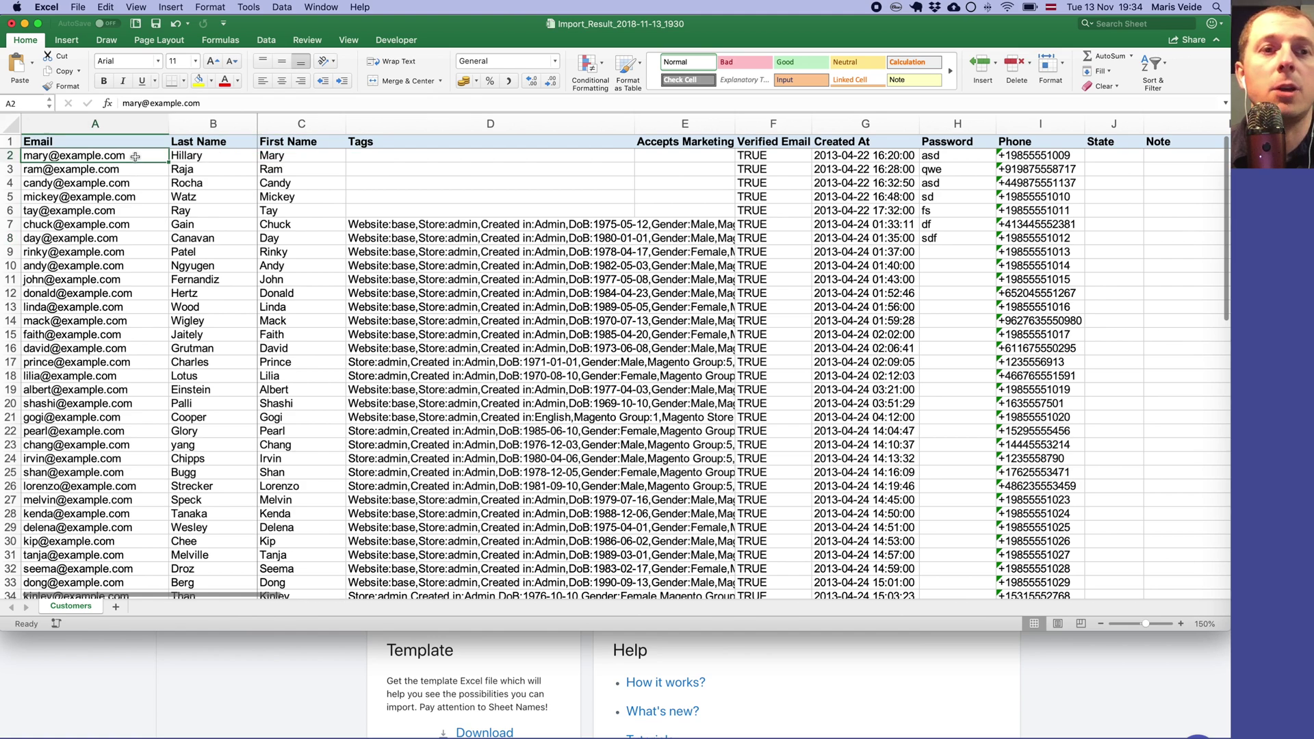
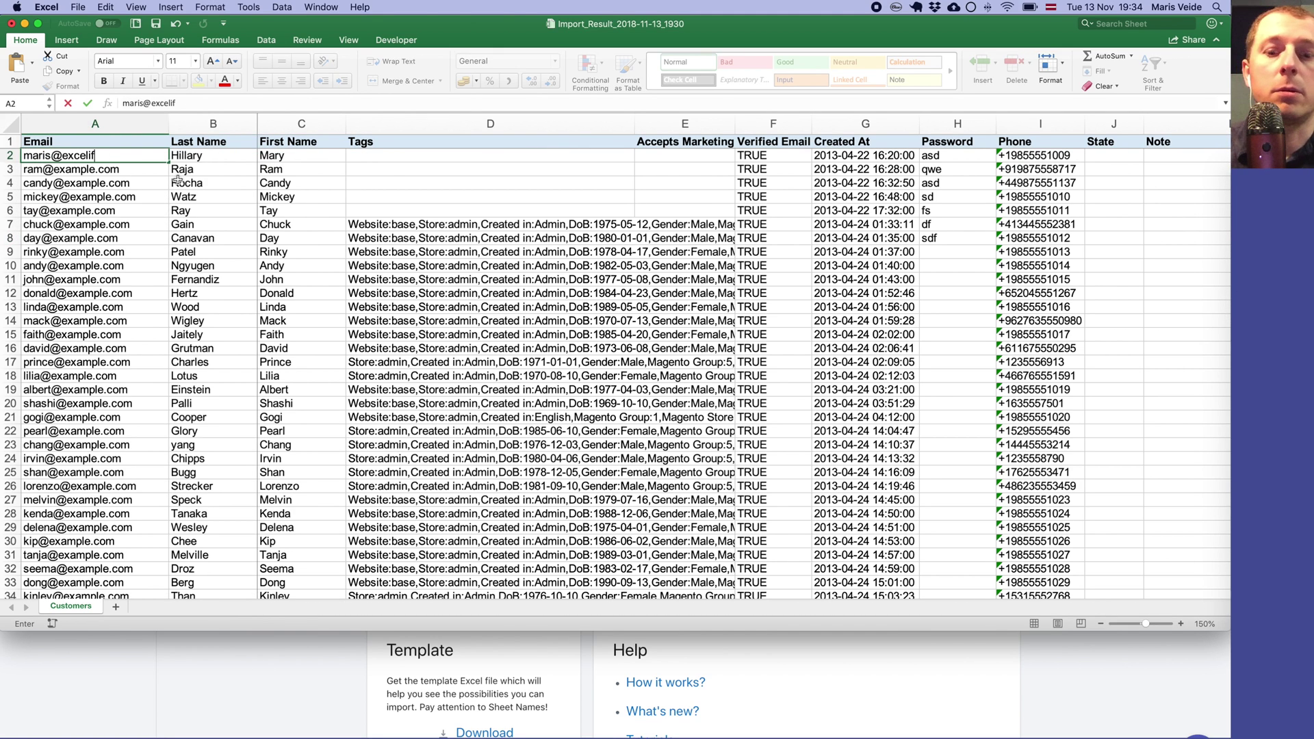
Step: Correct row 2's email, last name and first name, and clear its password in H2
key("Tab")
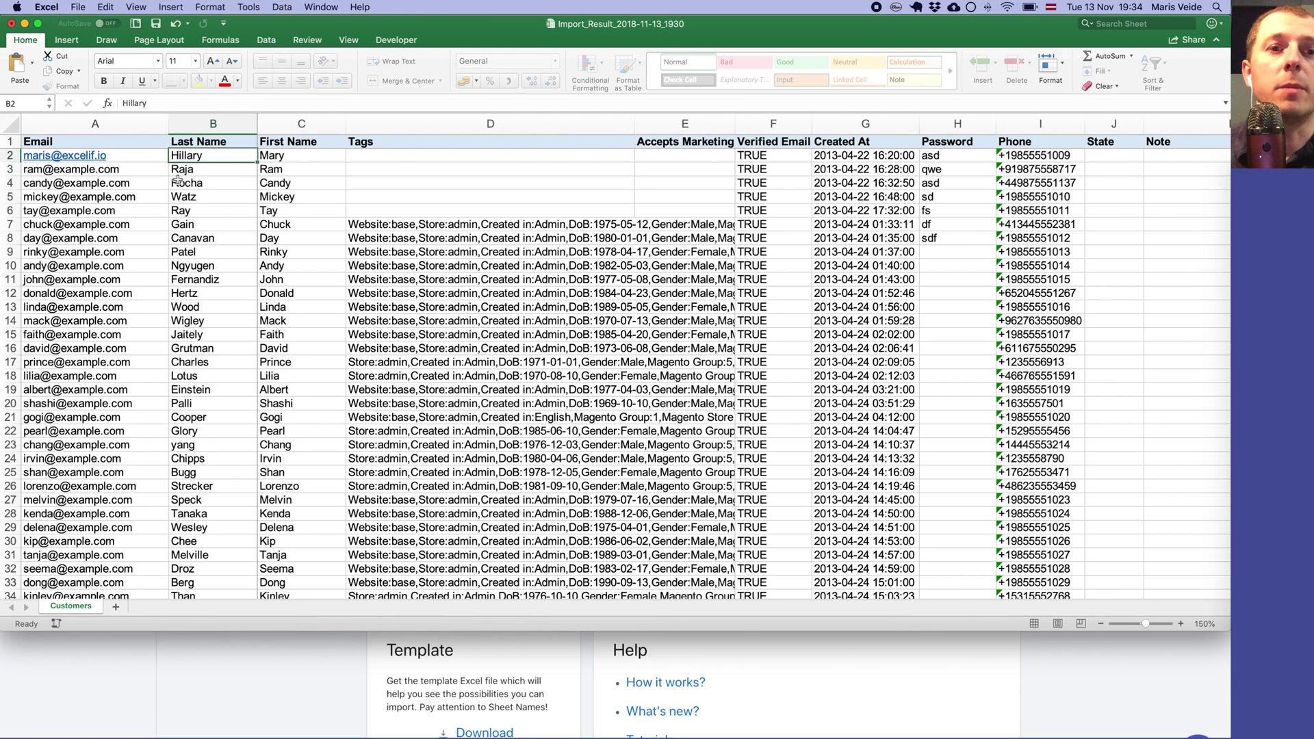
type("Maris")
key("Tab")
type("Ve")
key("Tab")
key("Tab")
key("Tab")
key("Tab")
key("Tab")
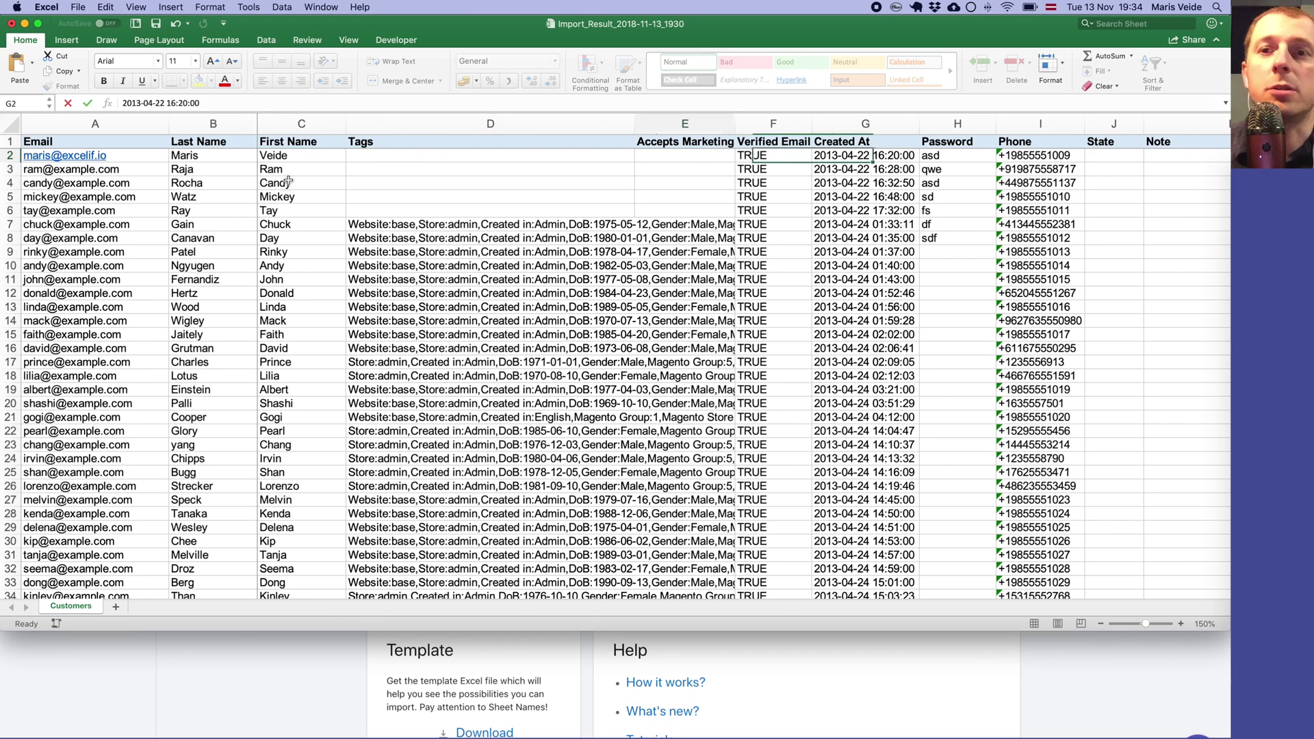
key("BackSpace")
Step: Clear the extra TRUE values from Q3:Q12 and save the workbook
key("Tab")
scroll(288, 180, "right", 5)
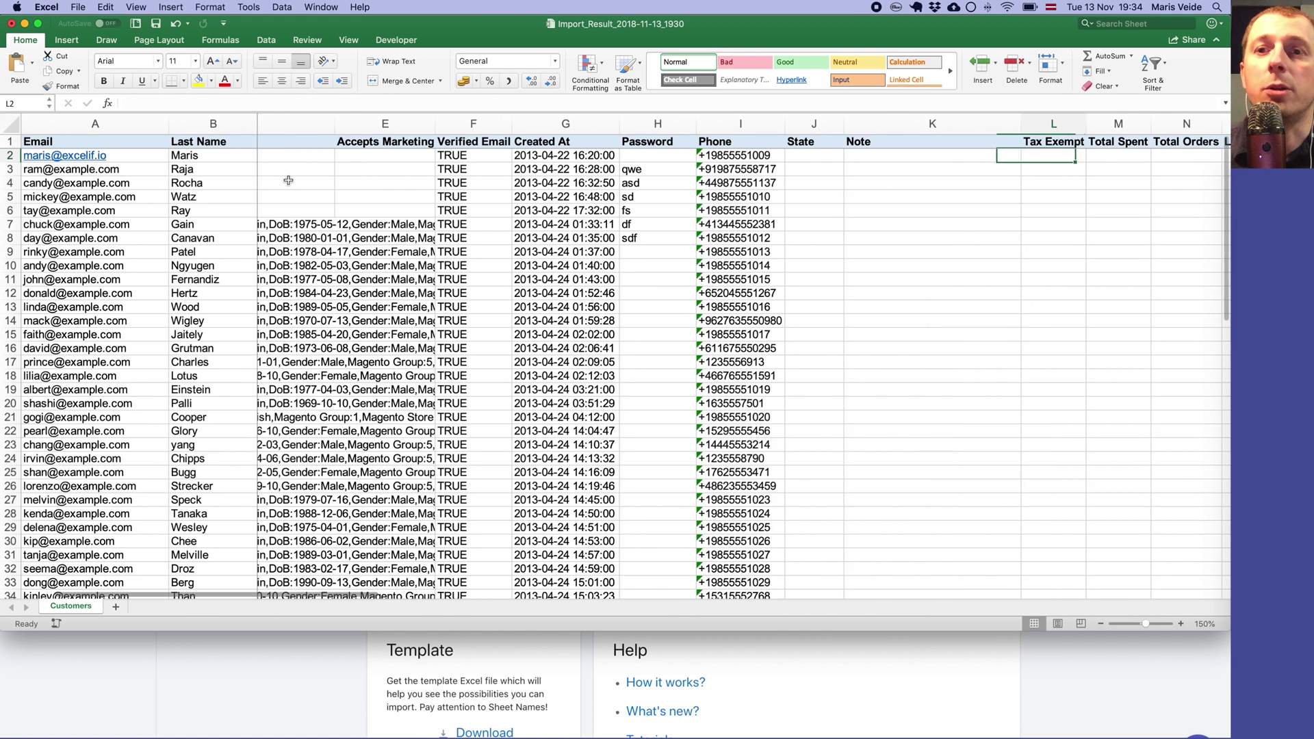
key("Tab")
key("Tab")
key("Tab")
key("Tab")
key("Tab")
key("Tab")
key("Tab")
key("Tab")
key("Tab")
key("Tab")
key("Tab")
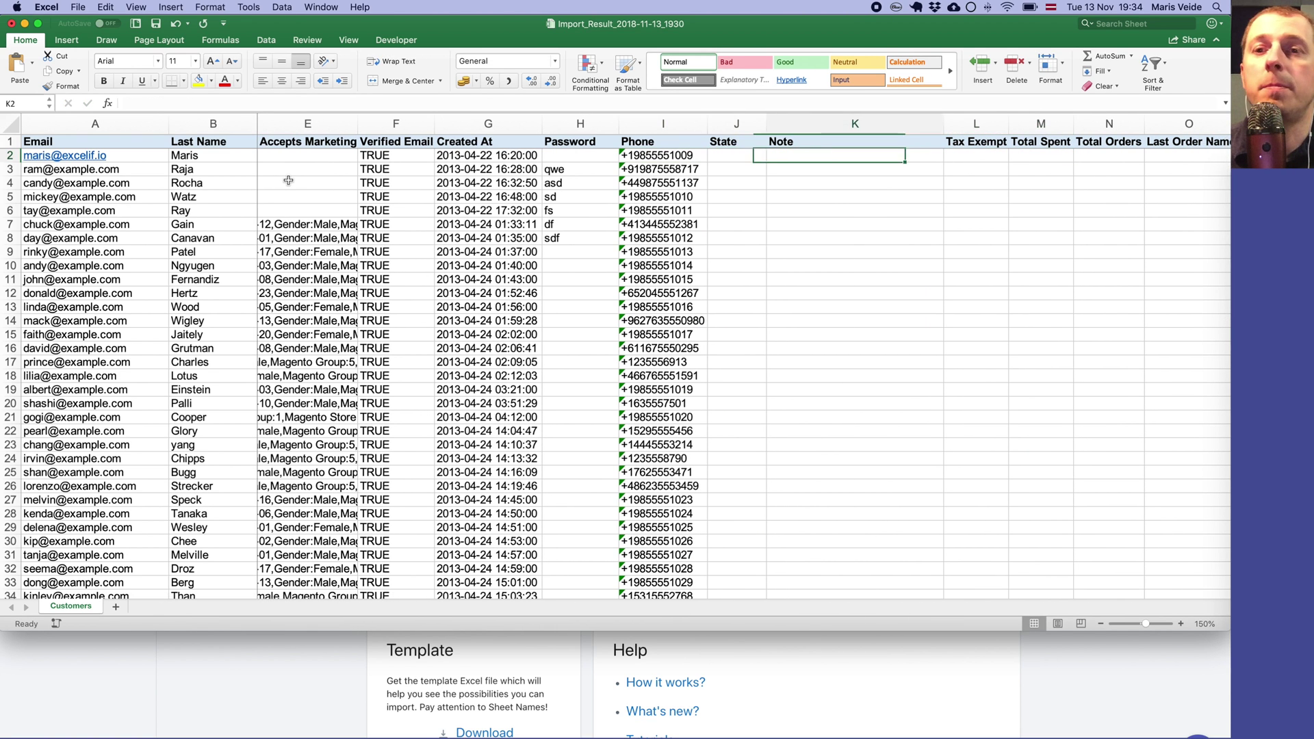
key("shift+Tab")
key("shift+Tab")
key("shift+Tab")
key("Tab")
key("shift+Tab")
key("Up")
key("Down")
key("Down")
key("shift+Down")
key("shift+Down")
key("shift+Down")
key("shift+Down")
key("shift+Down")
key("shift+Down")
key("shift+Down")
key("shift+Down")
key("shift+Down")
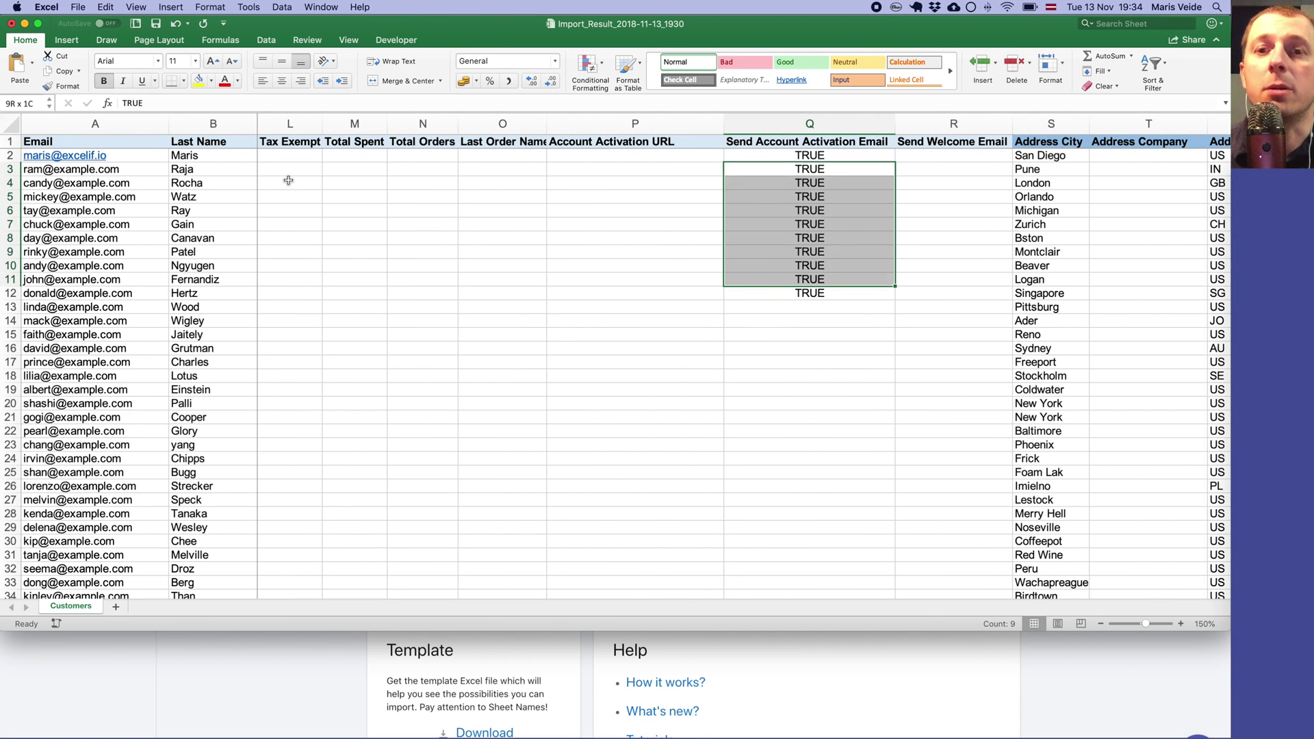
key("Delete")
key("Up")
key("Up")
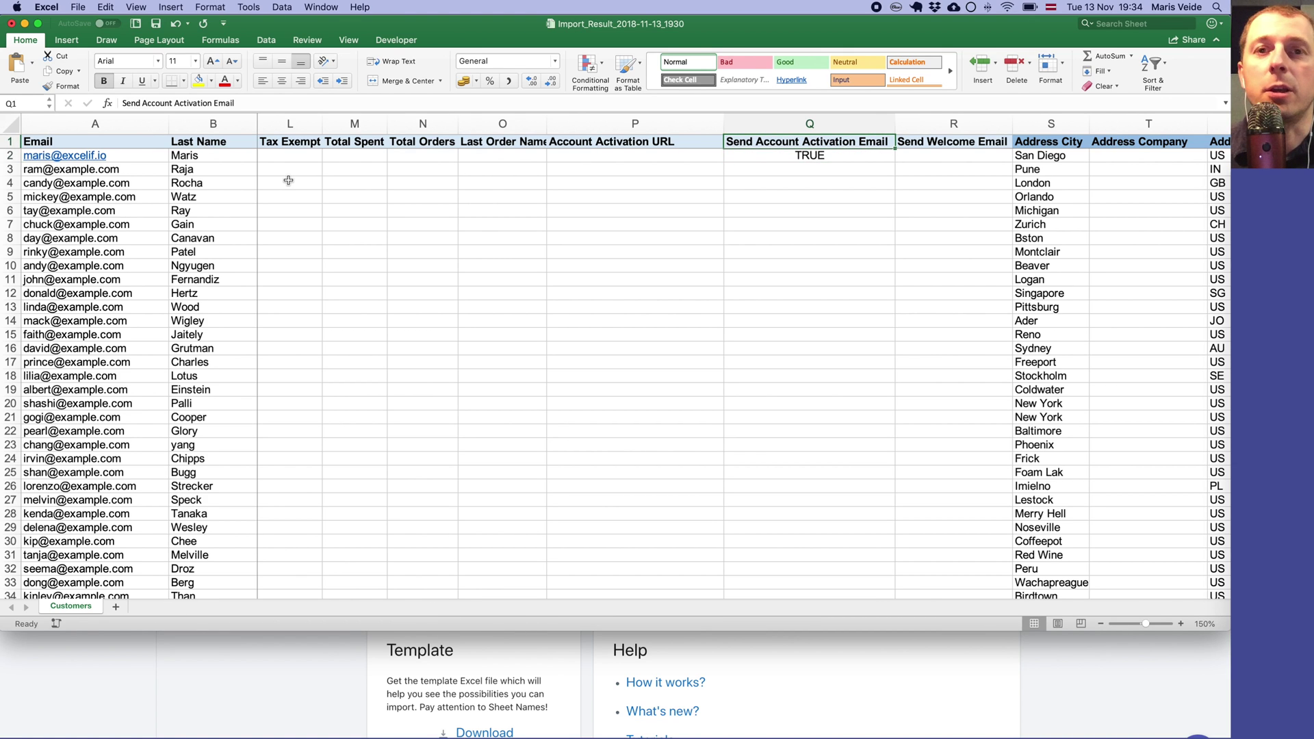
key("super+s")
key("super+q")
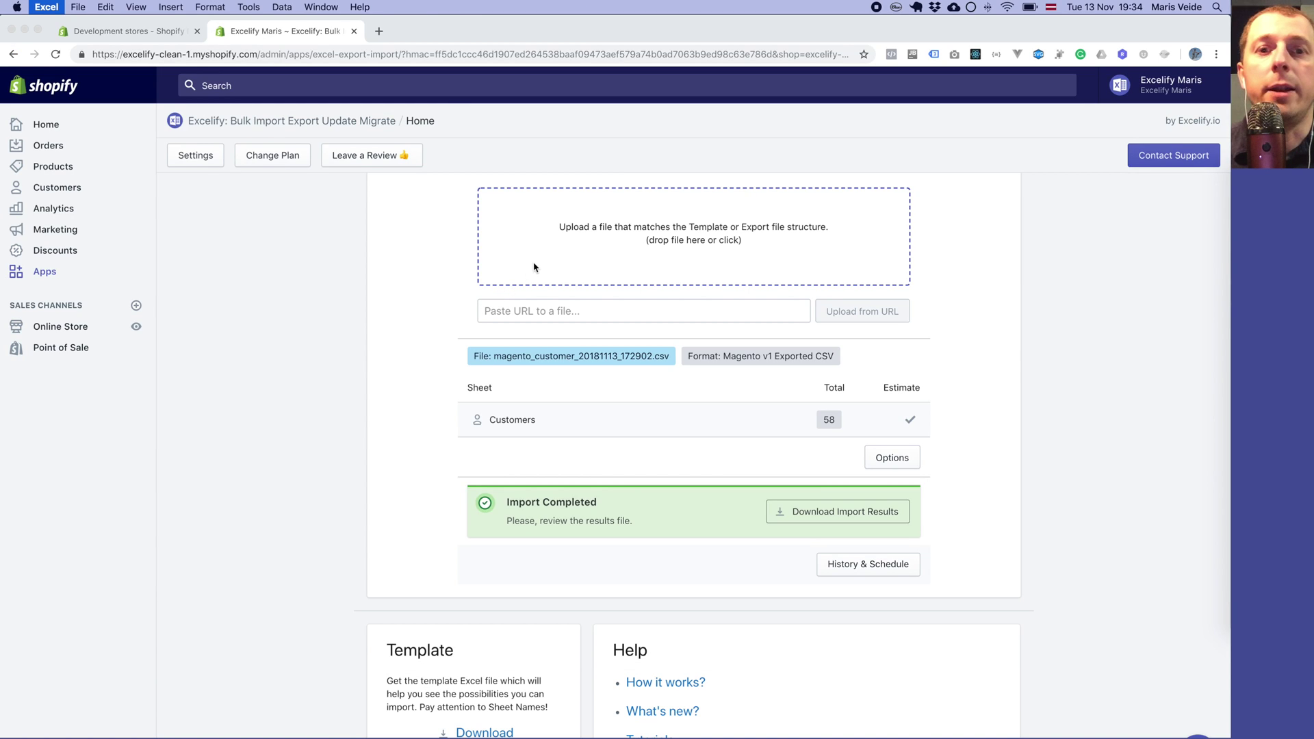
Step: Import the edited Import_Result_2018-11-13_1930.xlsx and download the new import results
left_click(542, 275)
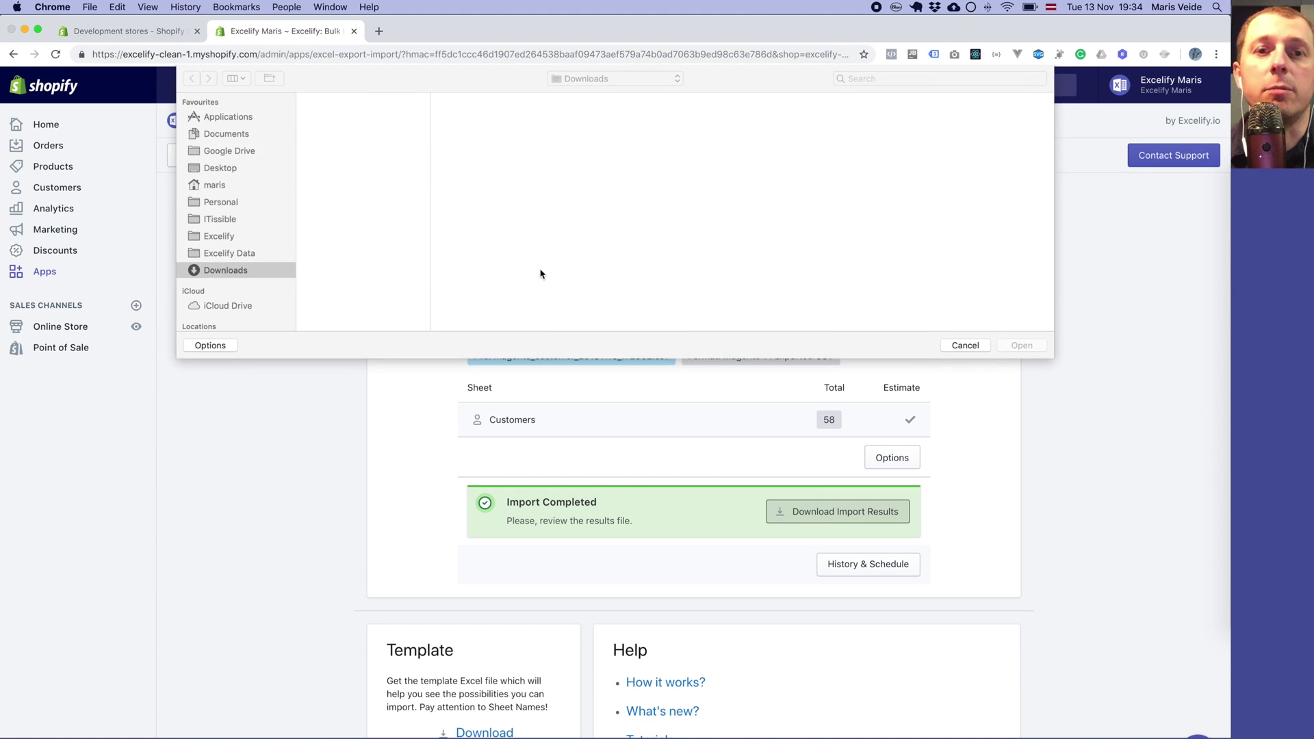
double_click(398, 112)
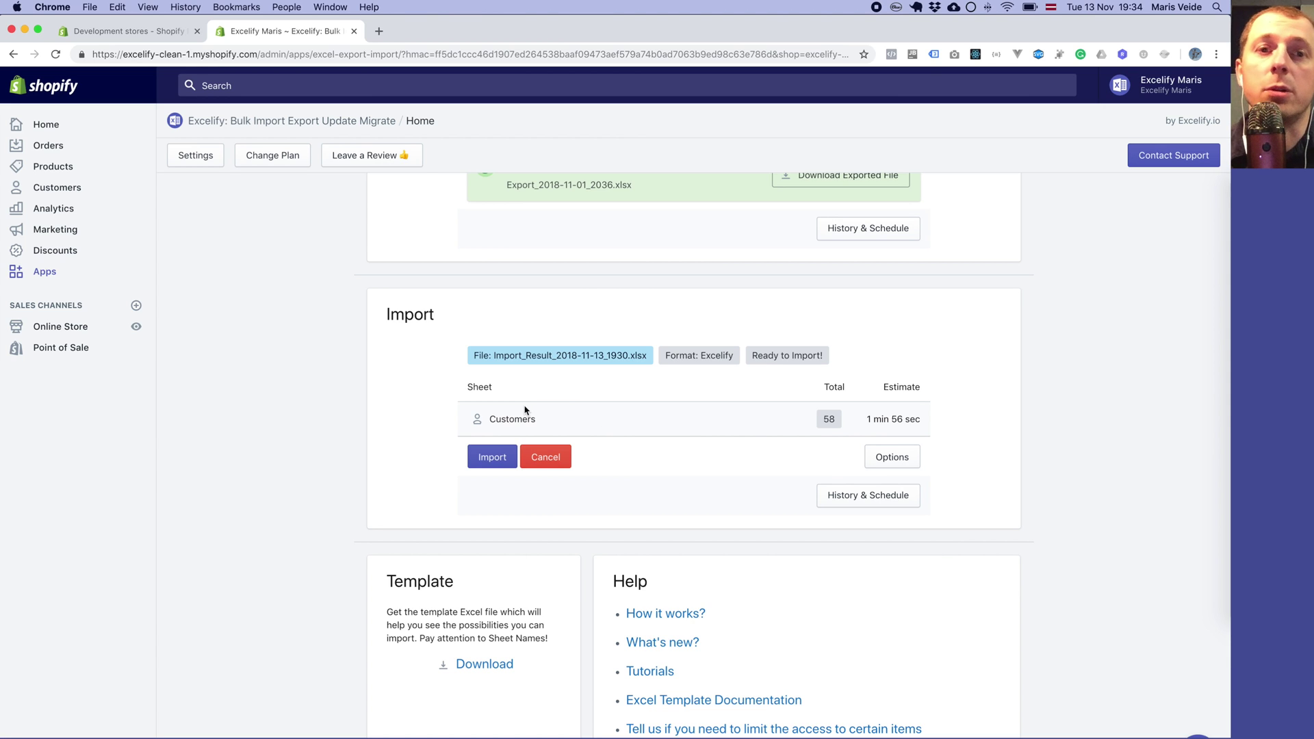
left_click(493, 457)
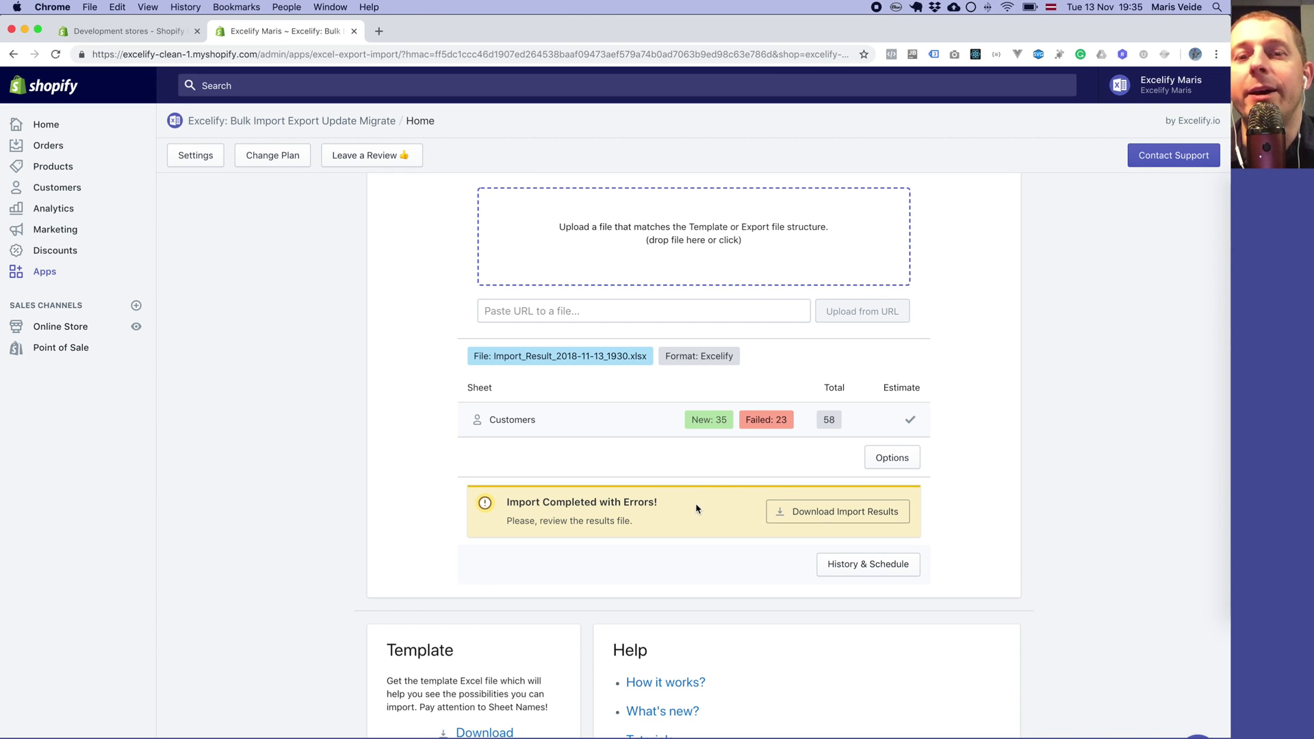
left_click(837, 518)
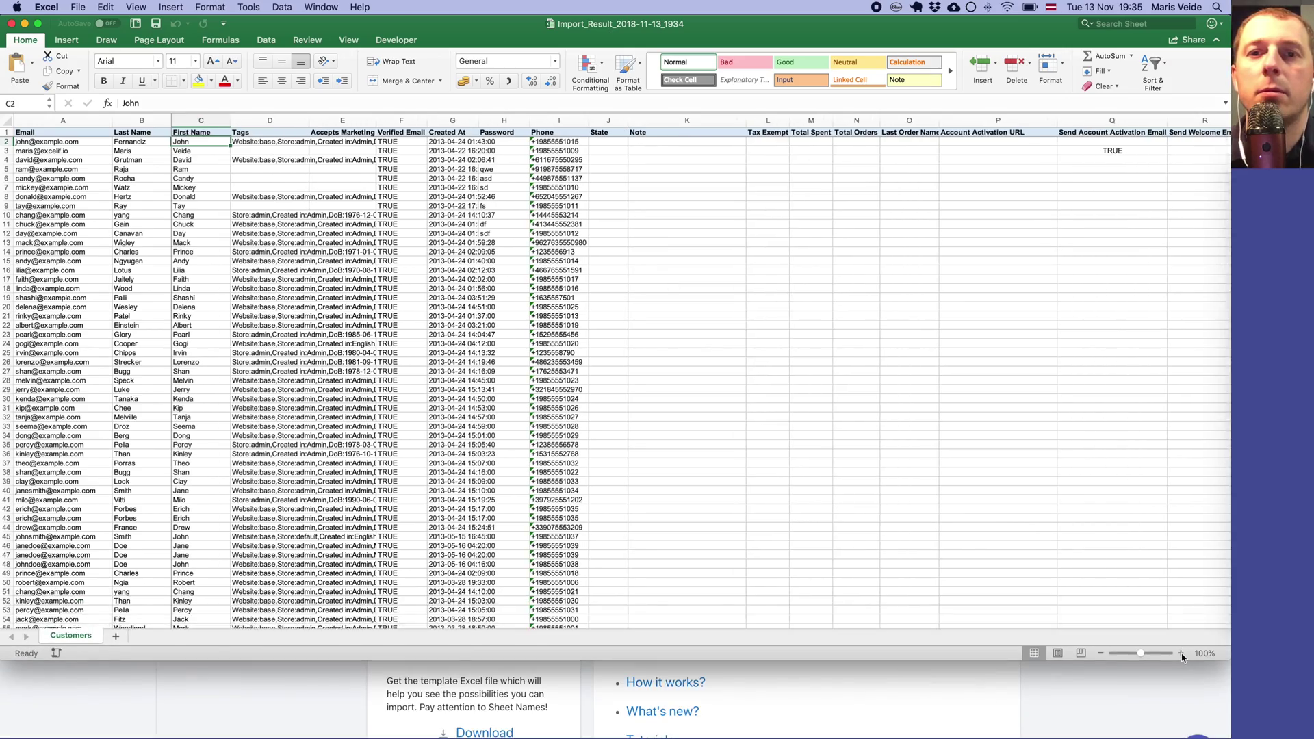
Step: Widen column AD to fit its Import Result header and review results down to row 9
scroll(1081, 419, "right", 15)
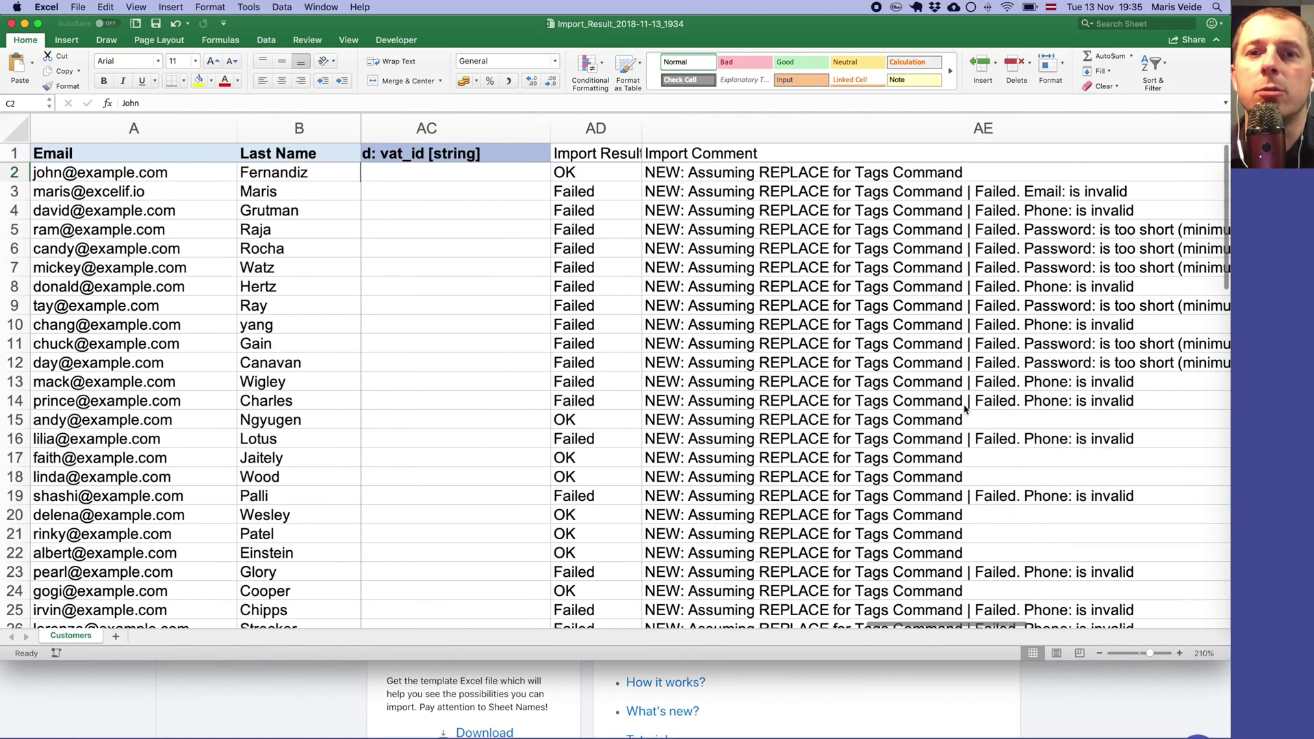
scroll(965, 410, "up", 3)
scroll(966, 409, "right", 2)
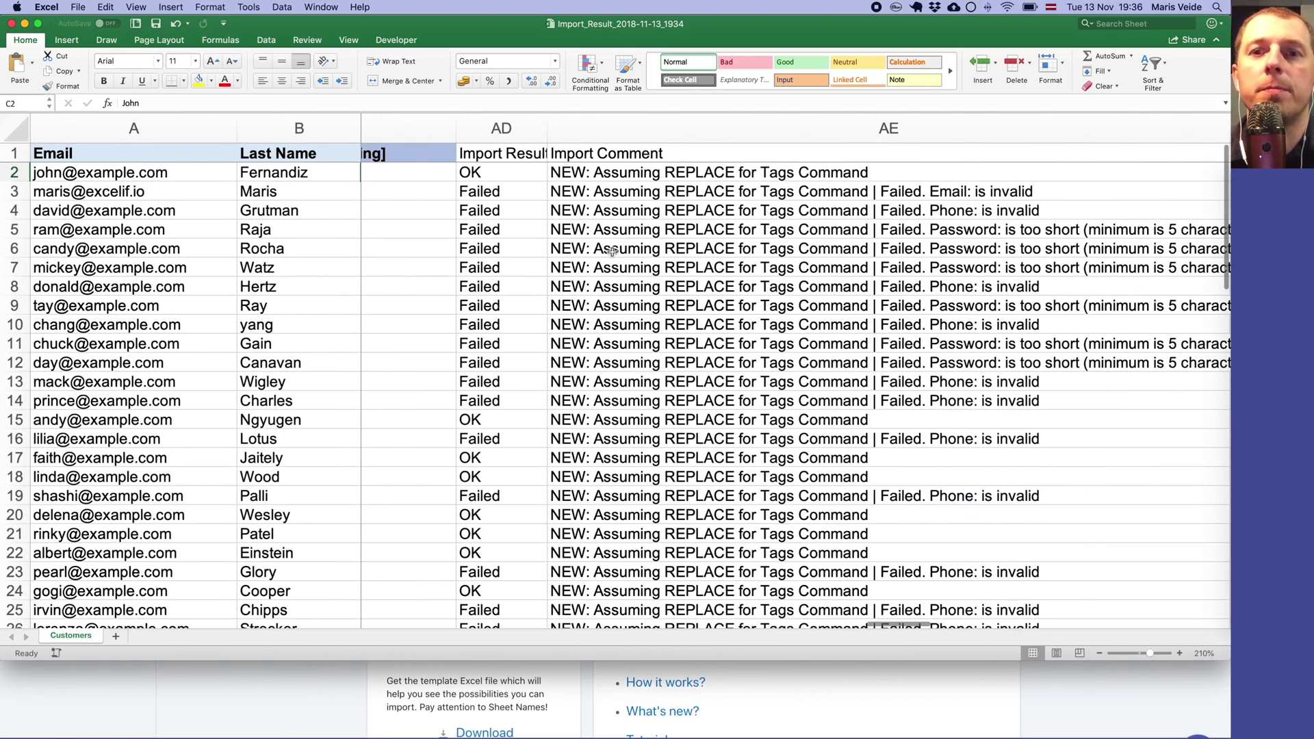
left_click(512, 192)
left_click_drag(547, 127, 556, 127)
scroll(636, 171, "left", 3)
left_click(673, 155)
left_click_drag(669, 218, 666, 306)
left_click(665, 306)
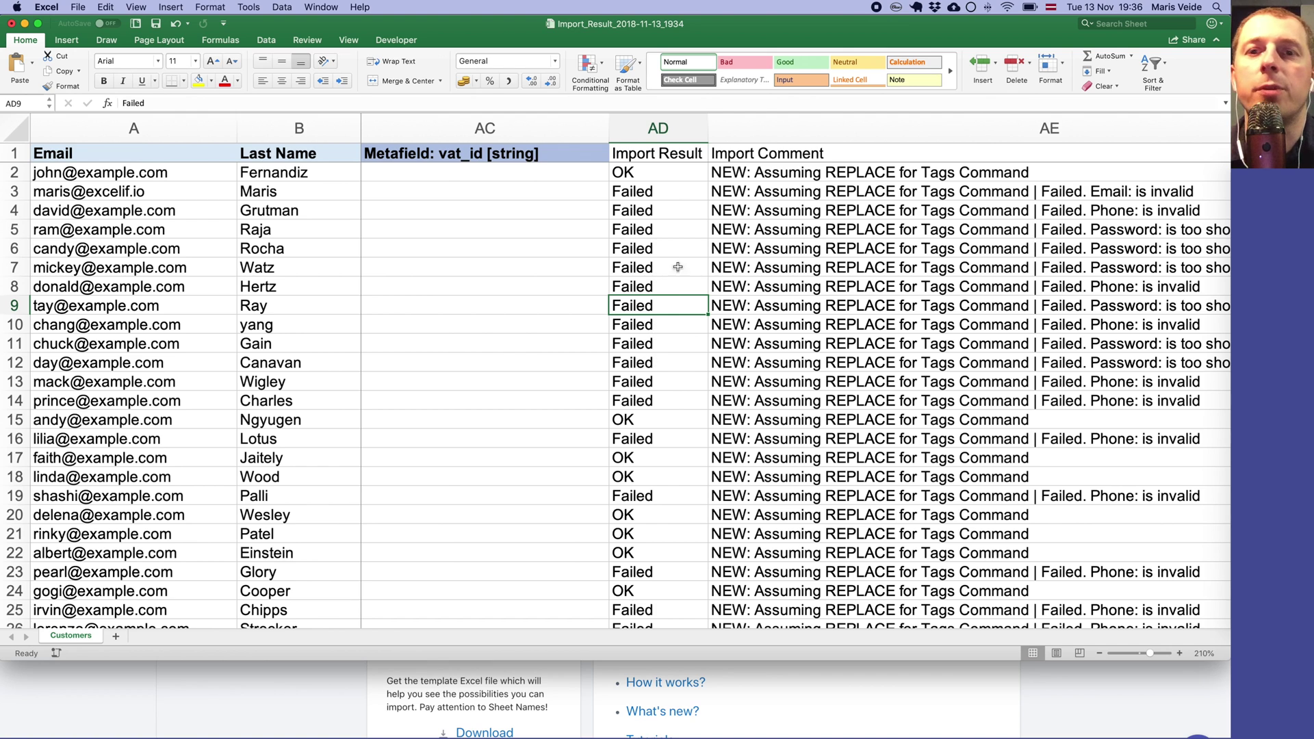
Step: Read the failure comments for rows 3 and 4, including the invalid email
scroll(674, 273, "right", 3)
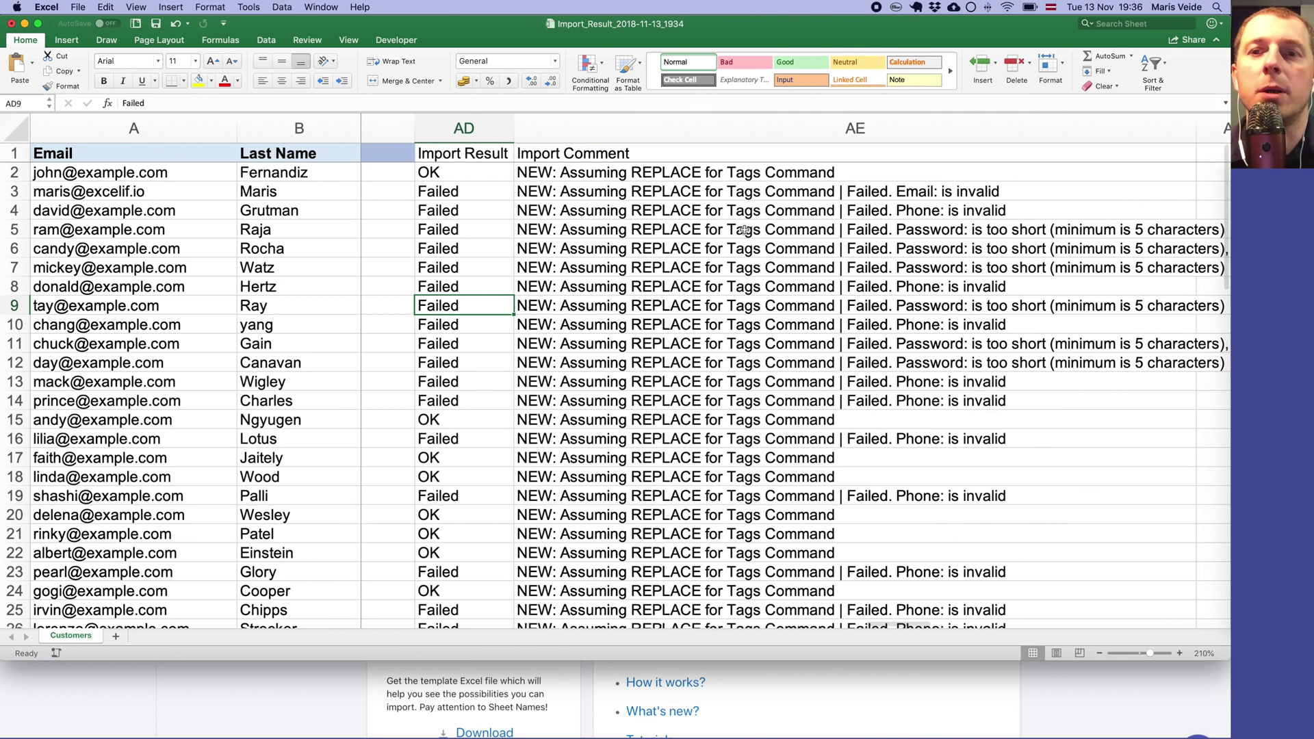
left_click(835, 194)
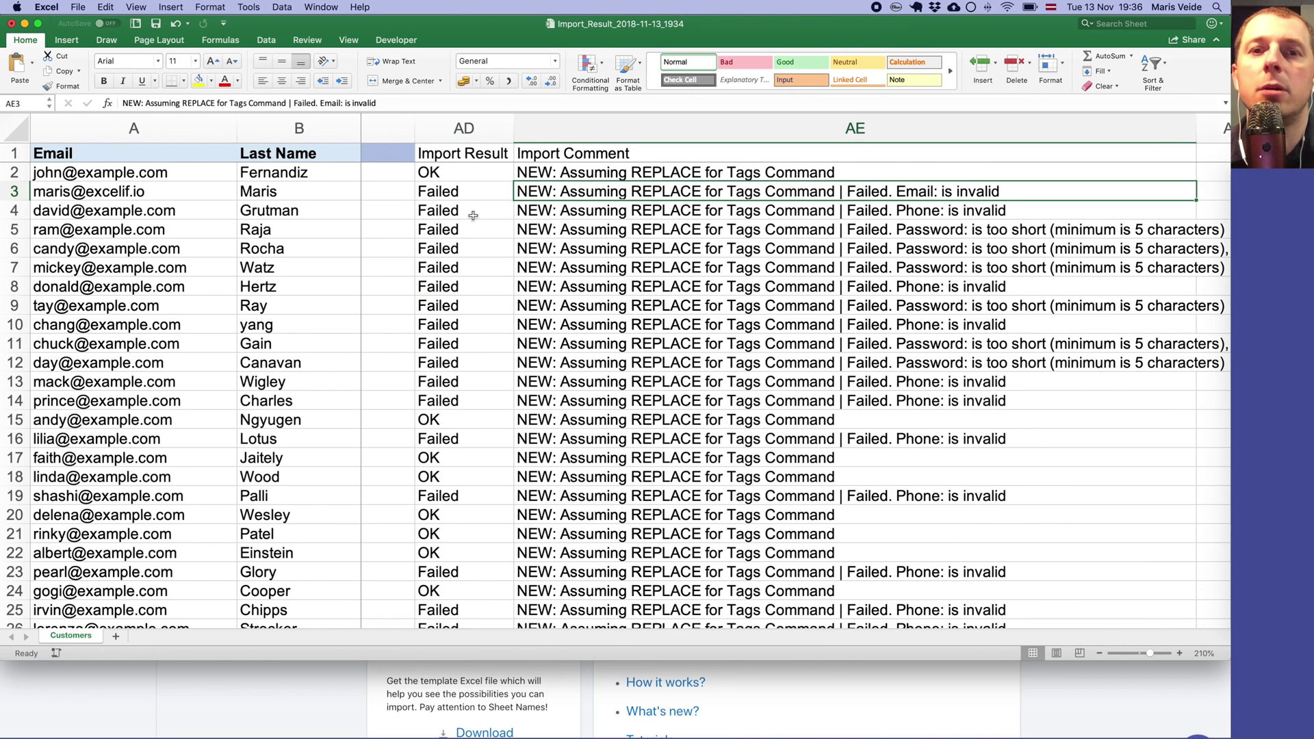
left_click(571, 209)
left_click(582, 199)
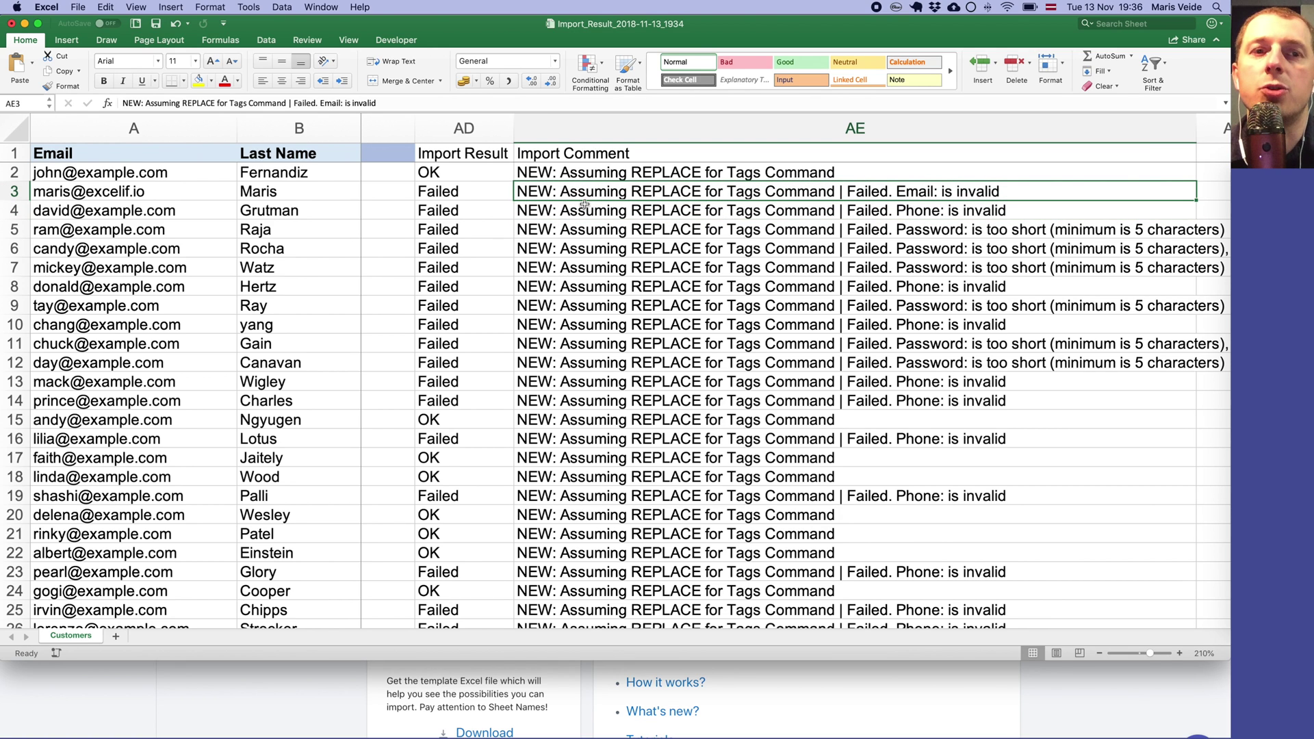
left_click(590, 209)
left_click(615, 192)
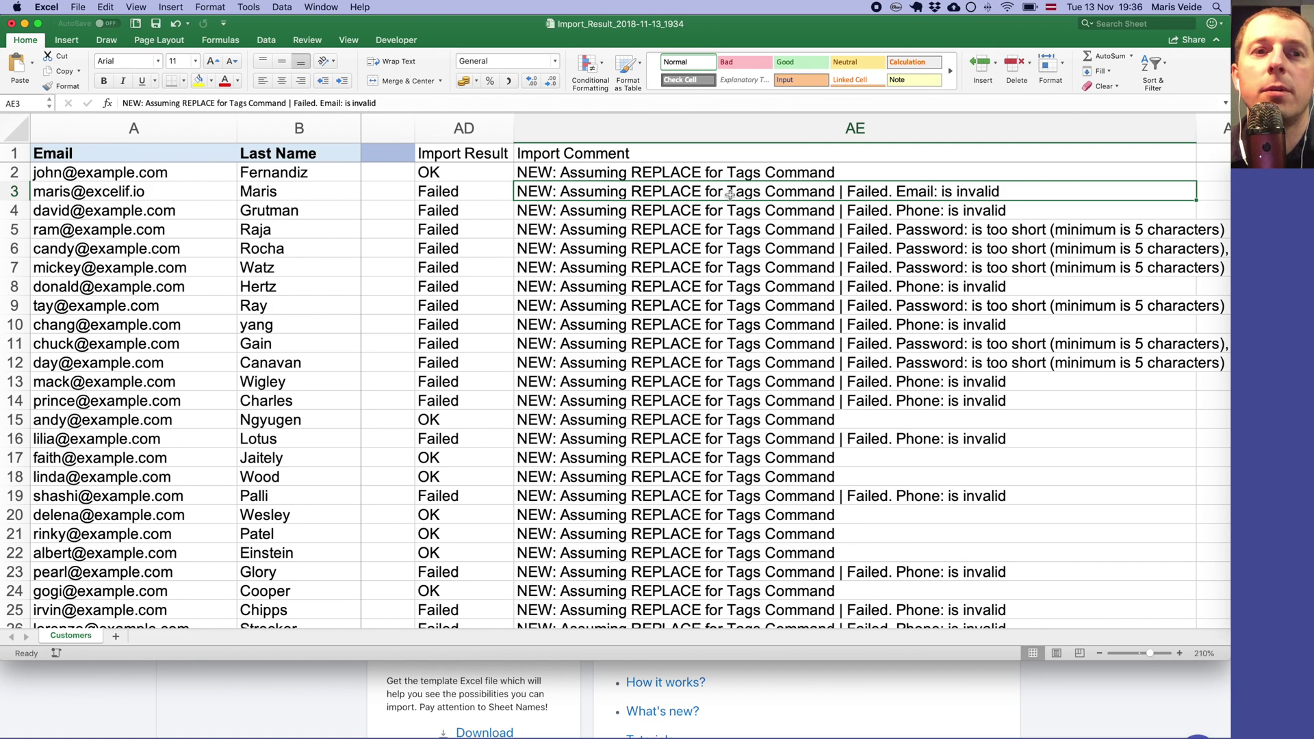
left_click(164, 193)
double_click(129, 191)
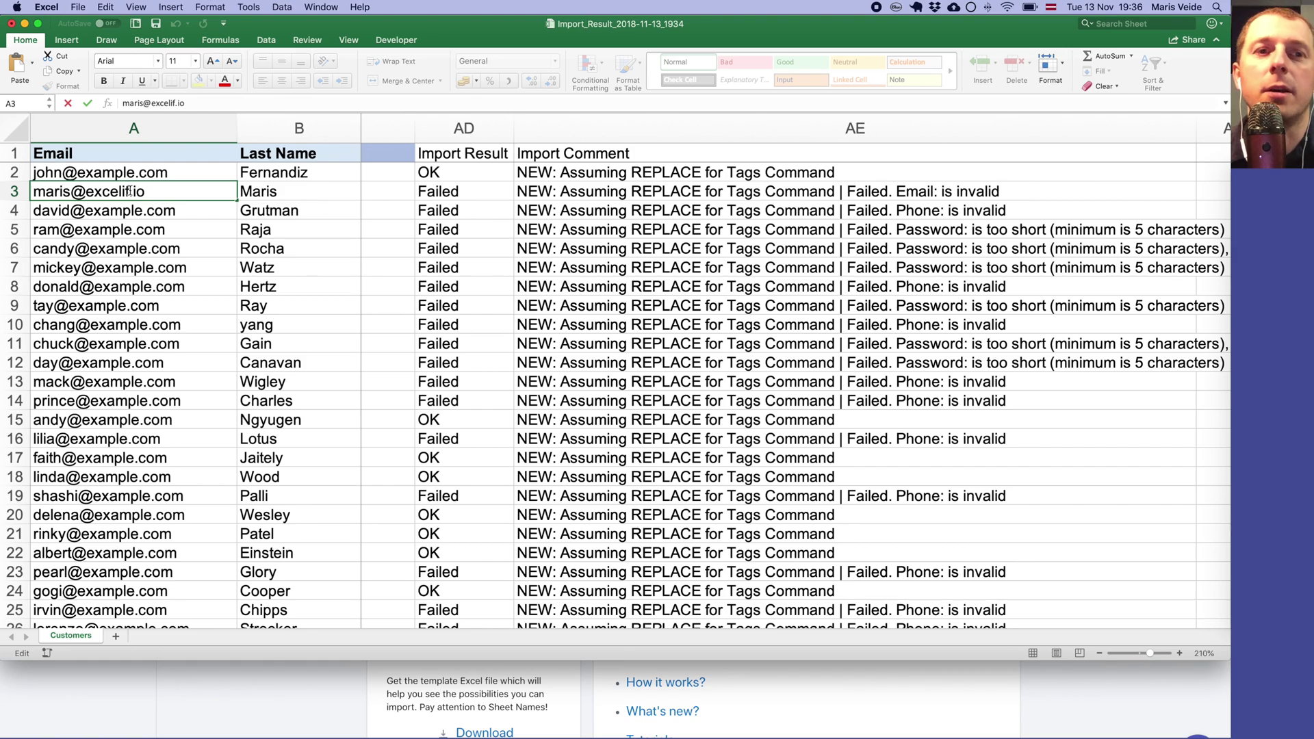
key("Escape")
left_click(452, 196)
scroll(468, 261, "down", 5)
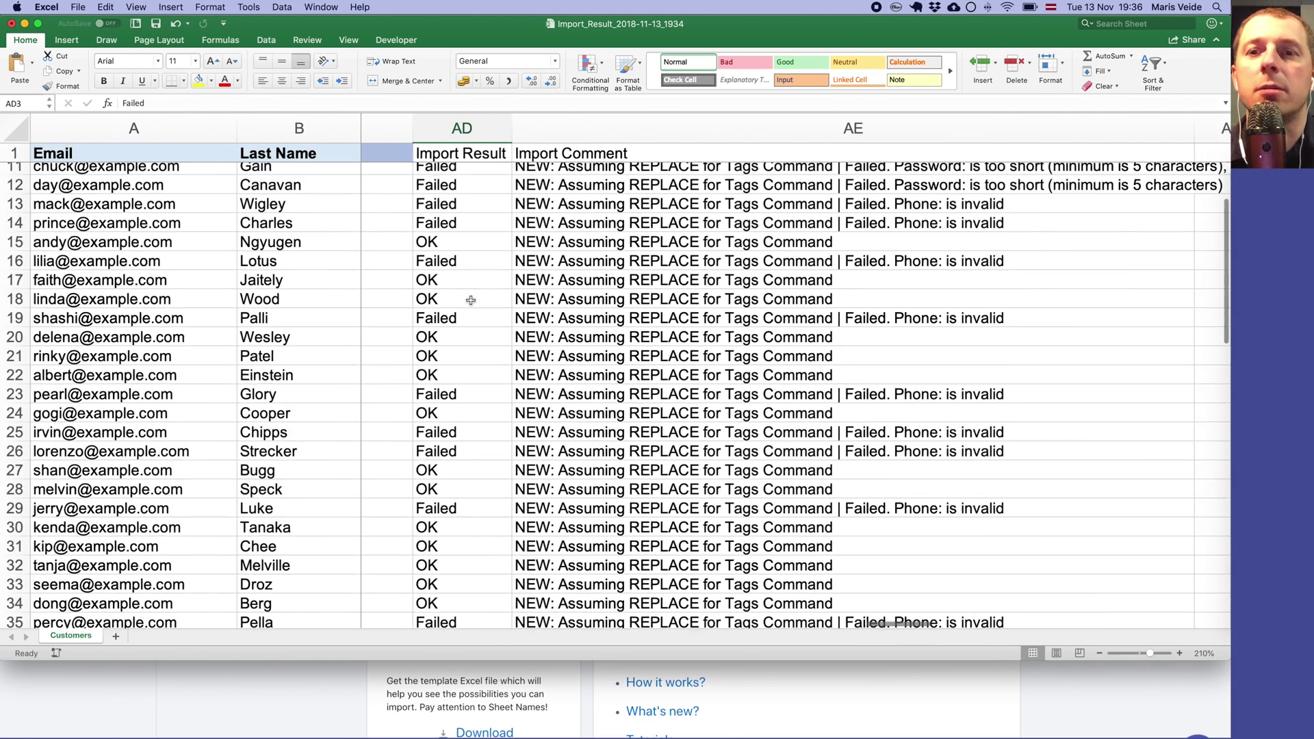
scroll(507, 296, "up", 5)
scroll(508, 296, "right", 1)
left_click(892, 215)
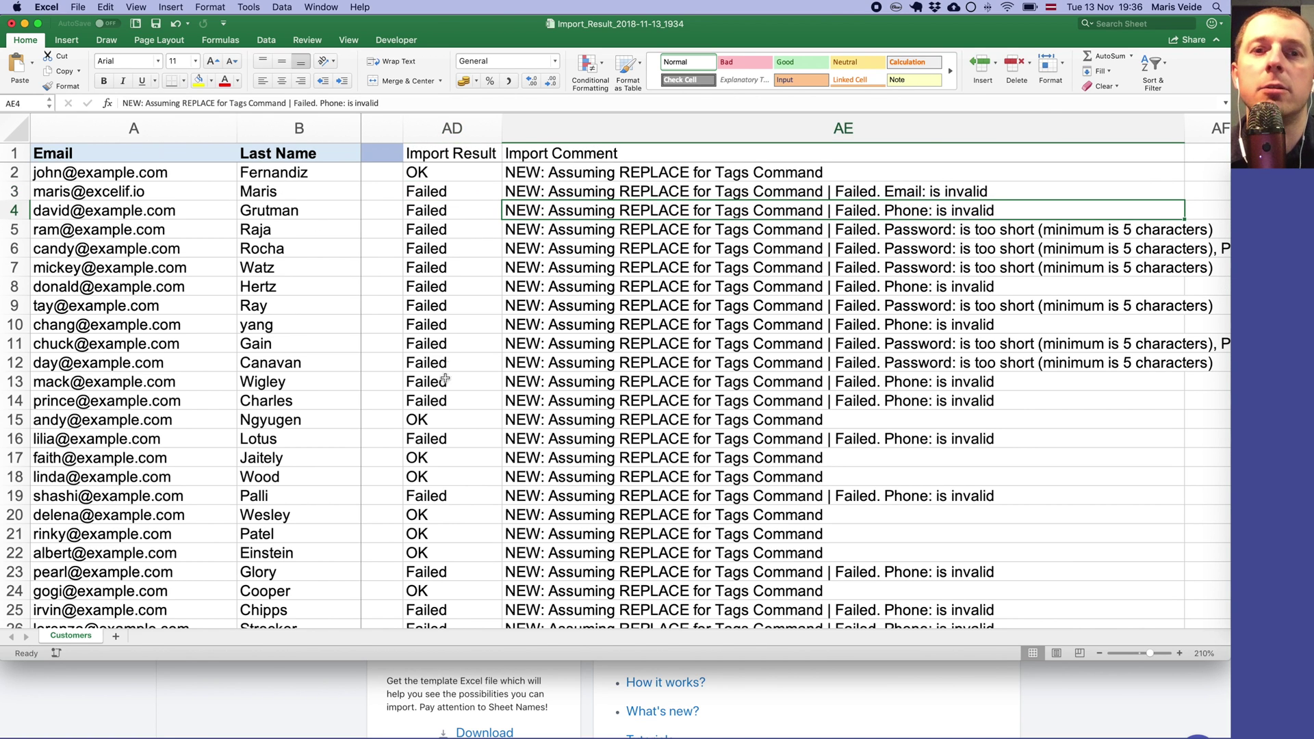
scroll(441, 421, "down", 6)
scroll(441, 420, "down", 7)
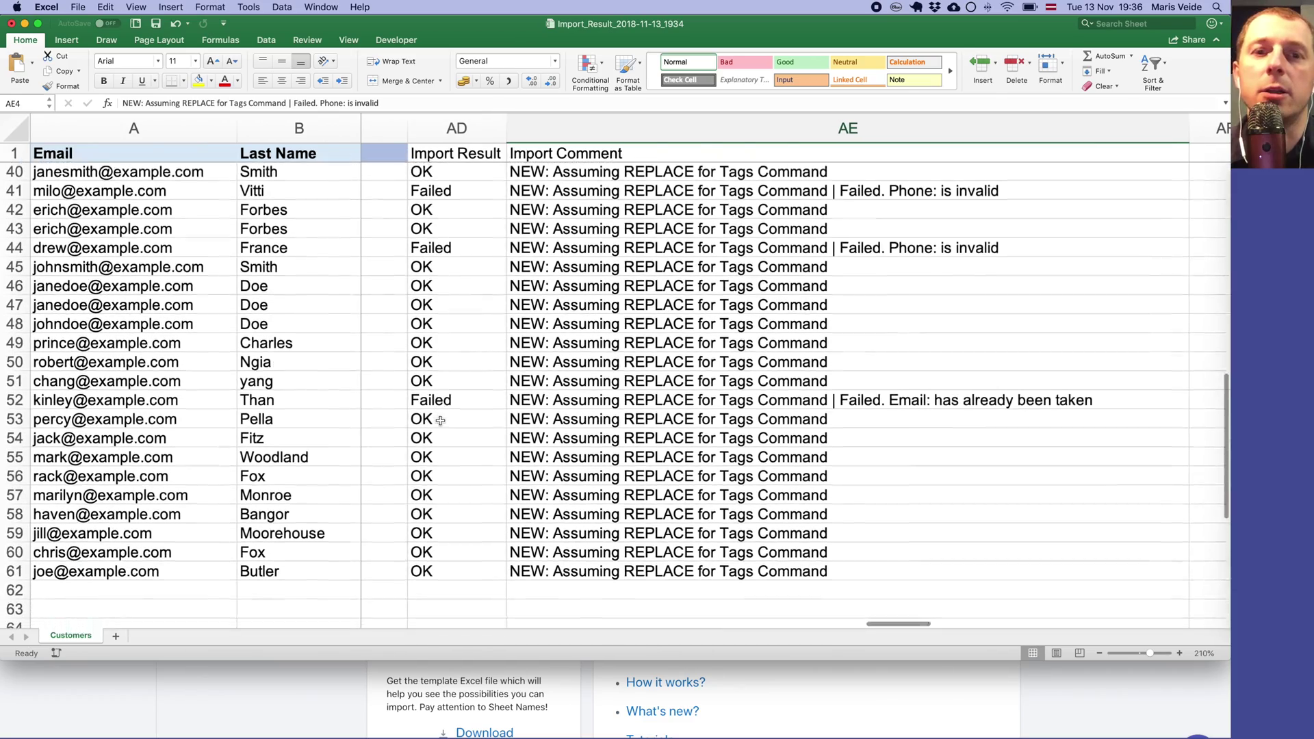
scroll(440, 420, "up", 12)
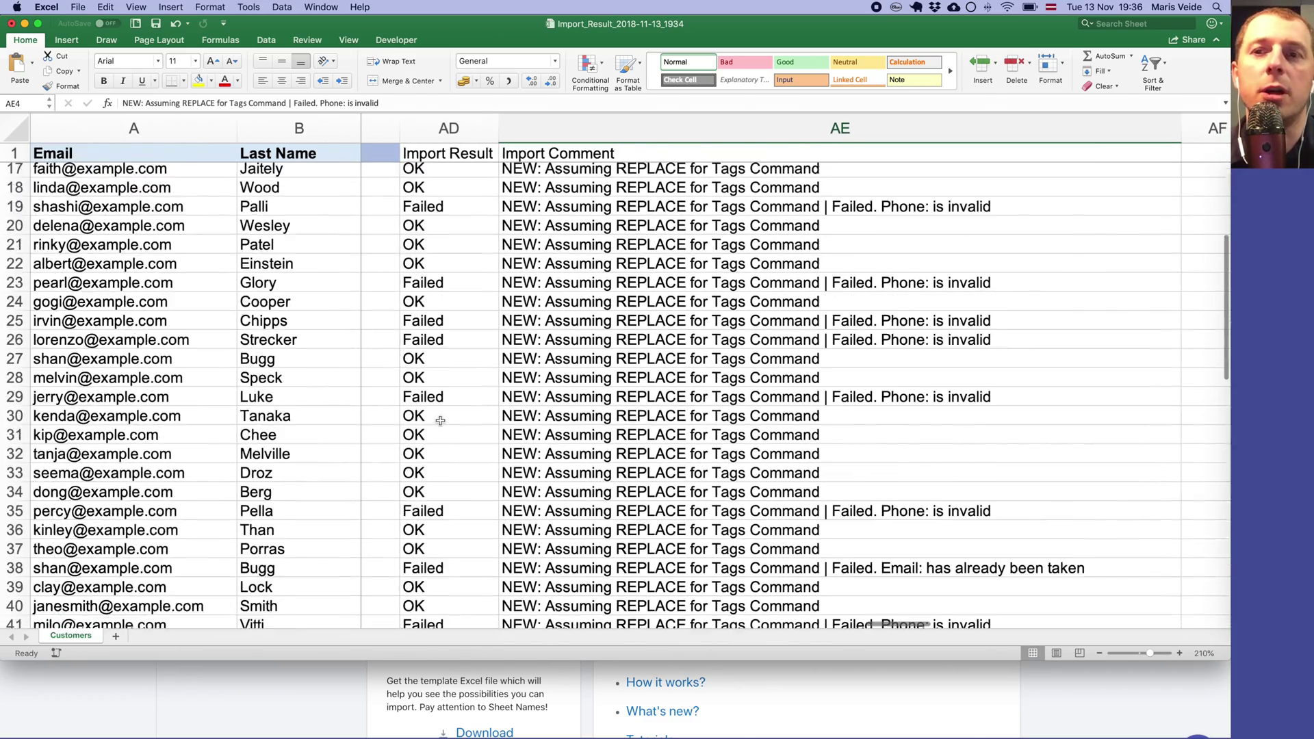
scroll(440, 420, "left", 1)
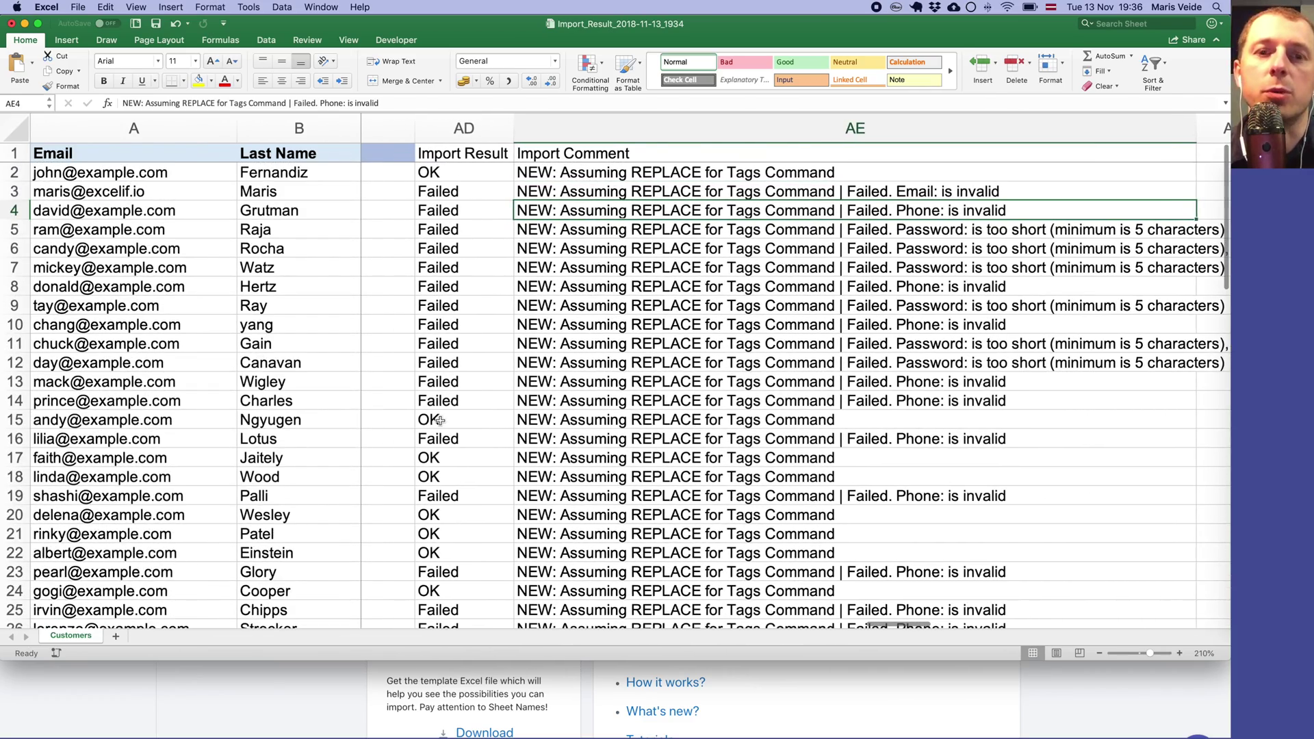
scroll(440, 355, "left", 1)
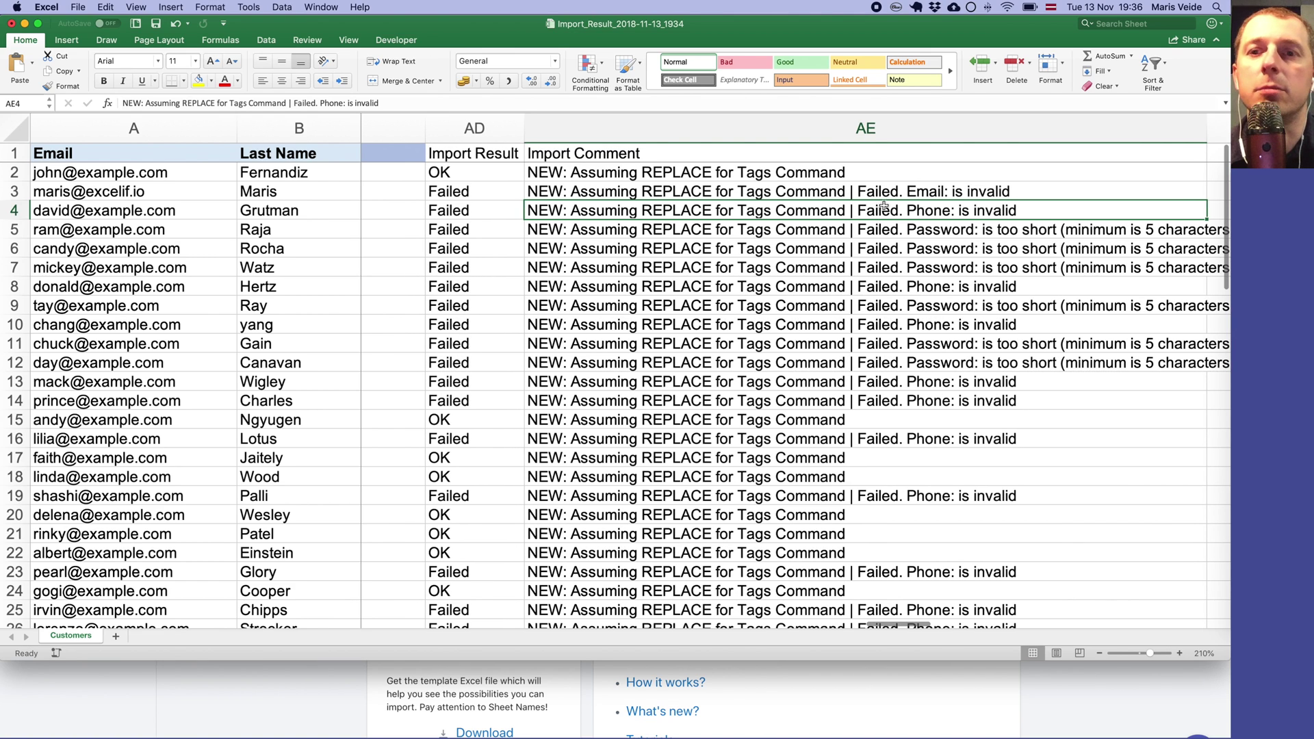
left_click_drag(932, 194, 924, 212)
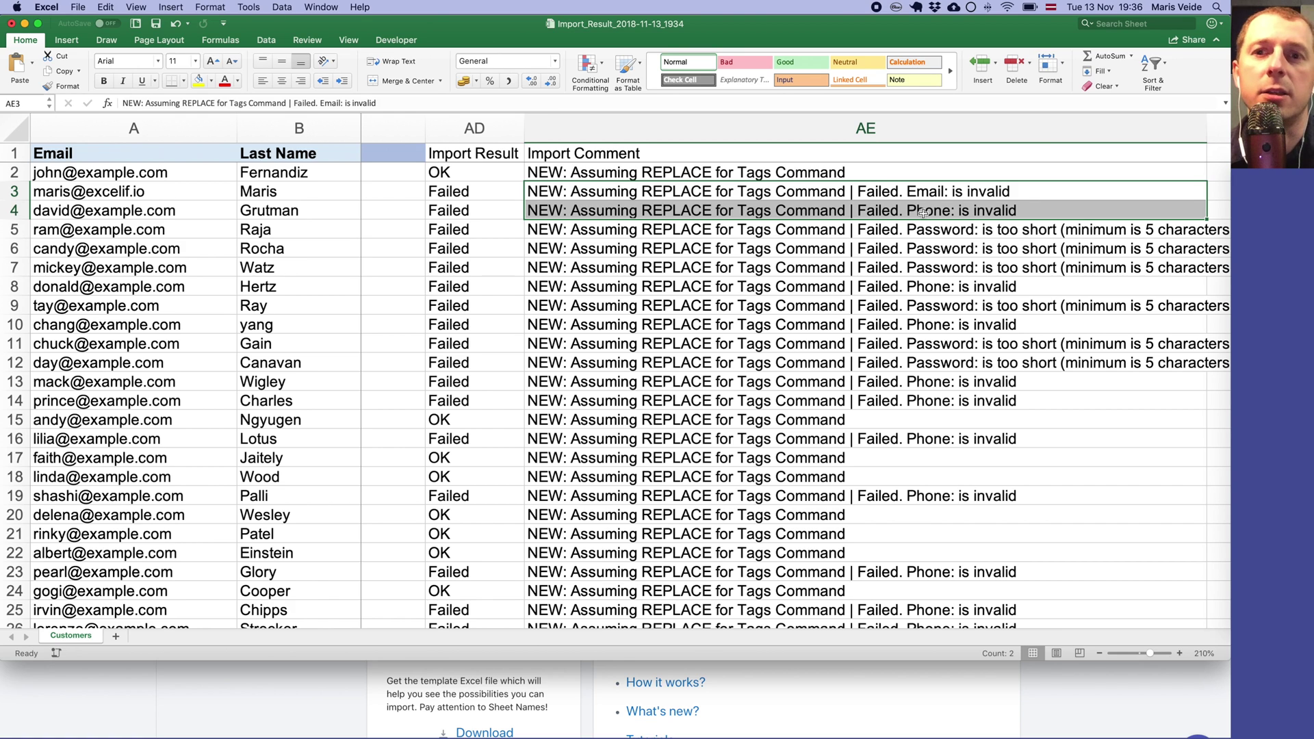
left_click(924, 212)
Step: Filter the Import Result column to show only OK rows
left_click(490, 233)
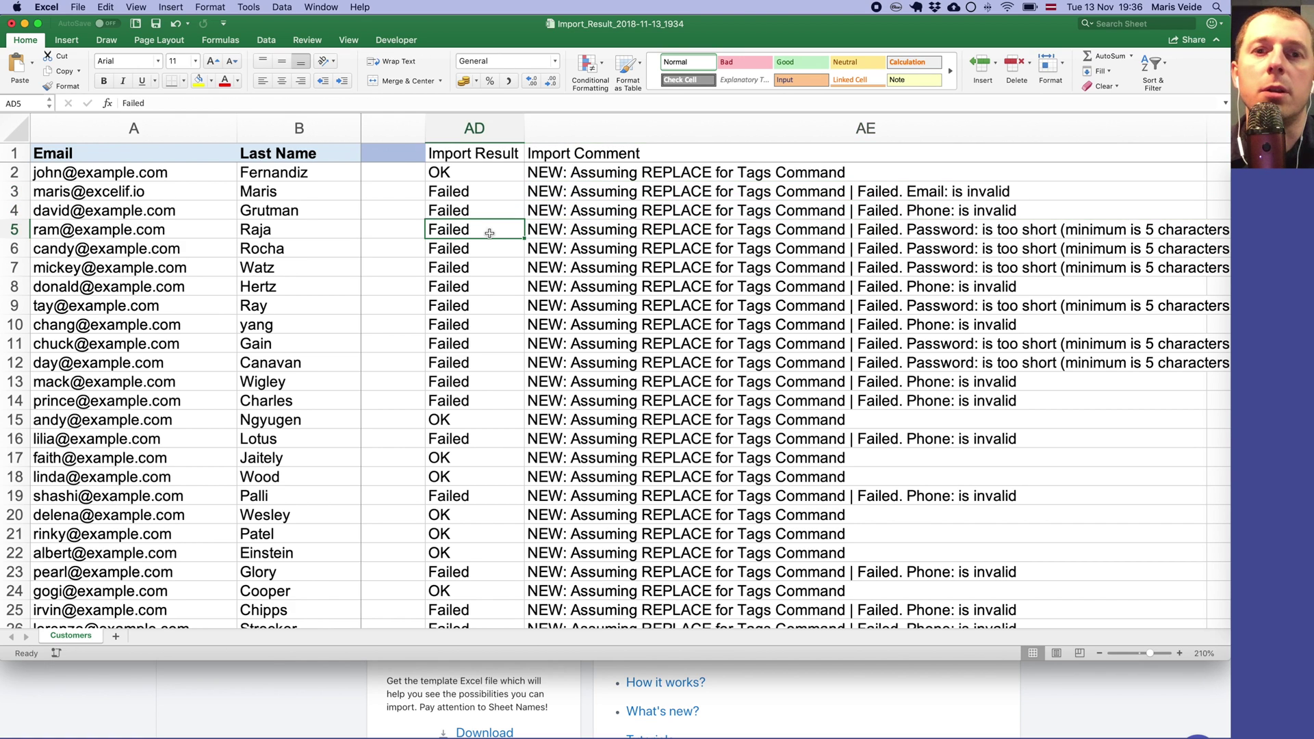
left_click(479, 129)
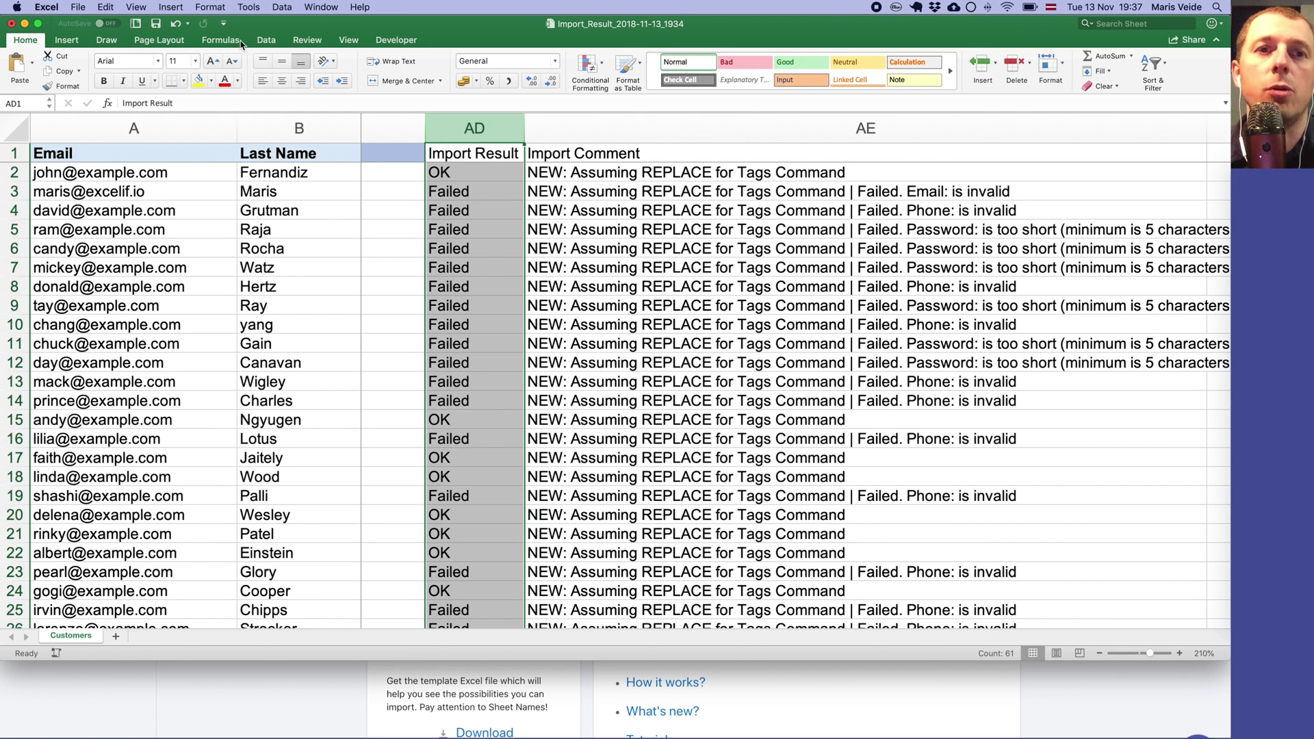
left_click(267, 40)
left_click(298, 68)
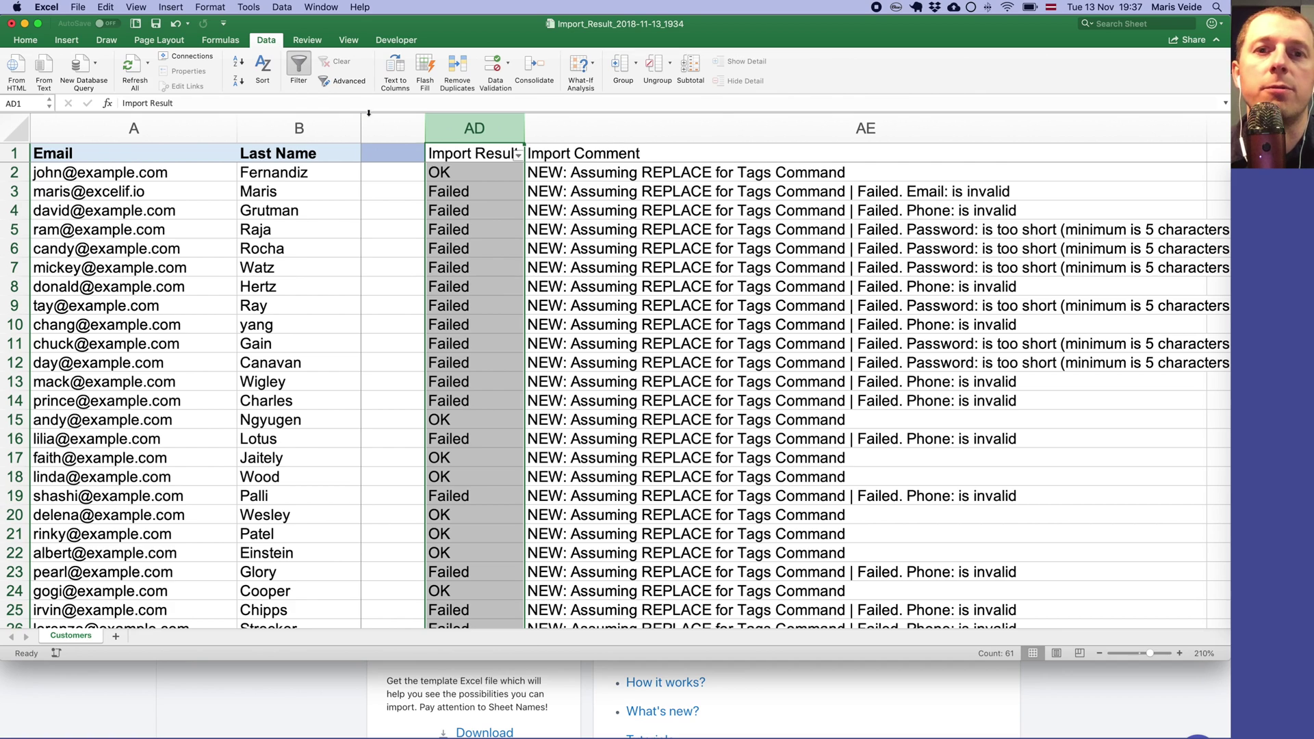
left_click(428, 179)
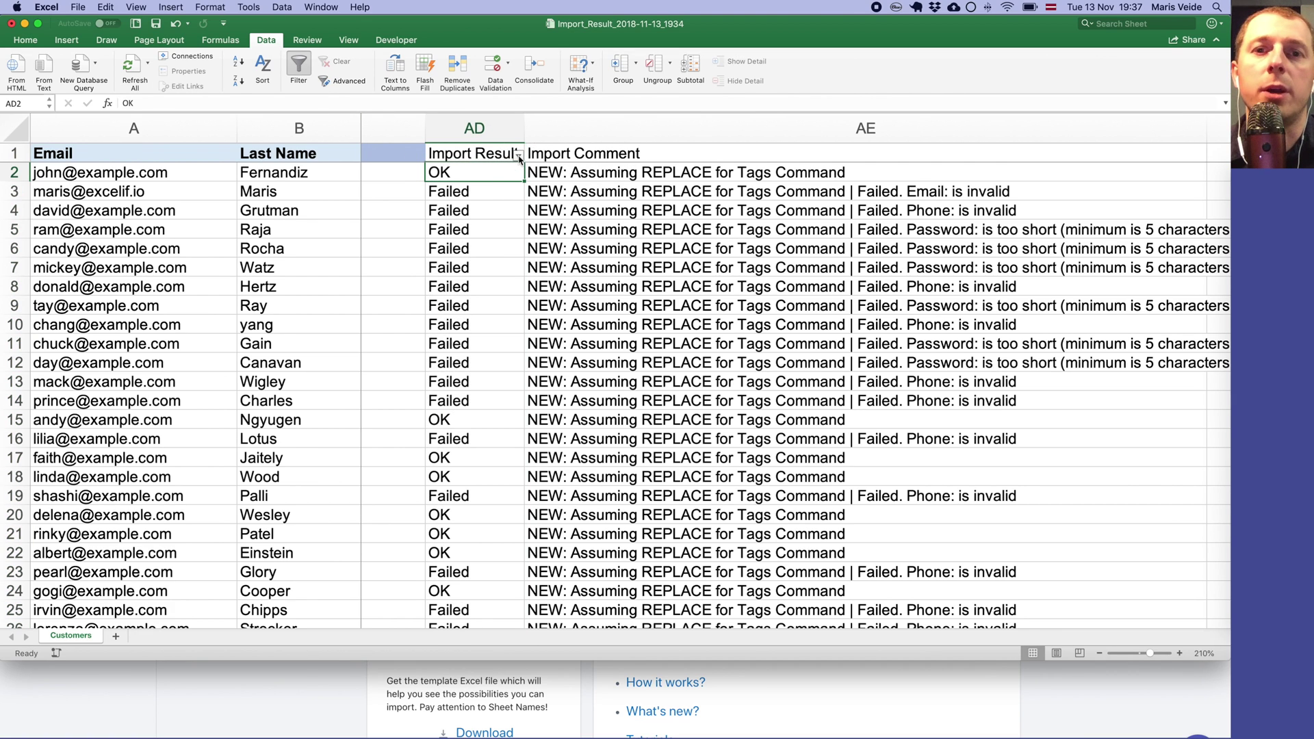
left_click(519, 156)
left_click(555, 303)
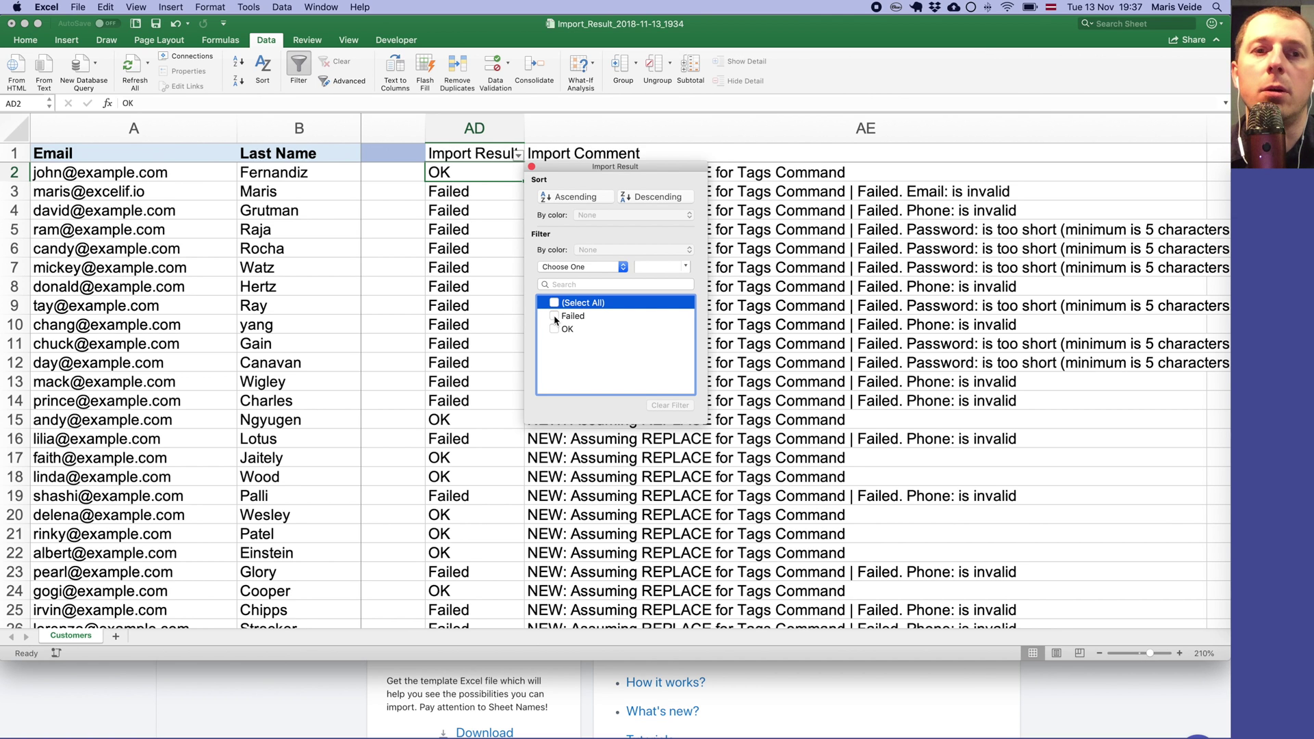
left_click(555, 330)
left_click(488, 296)
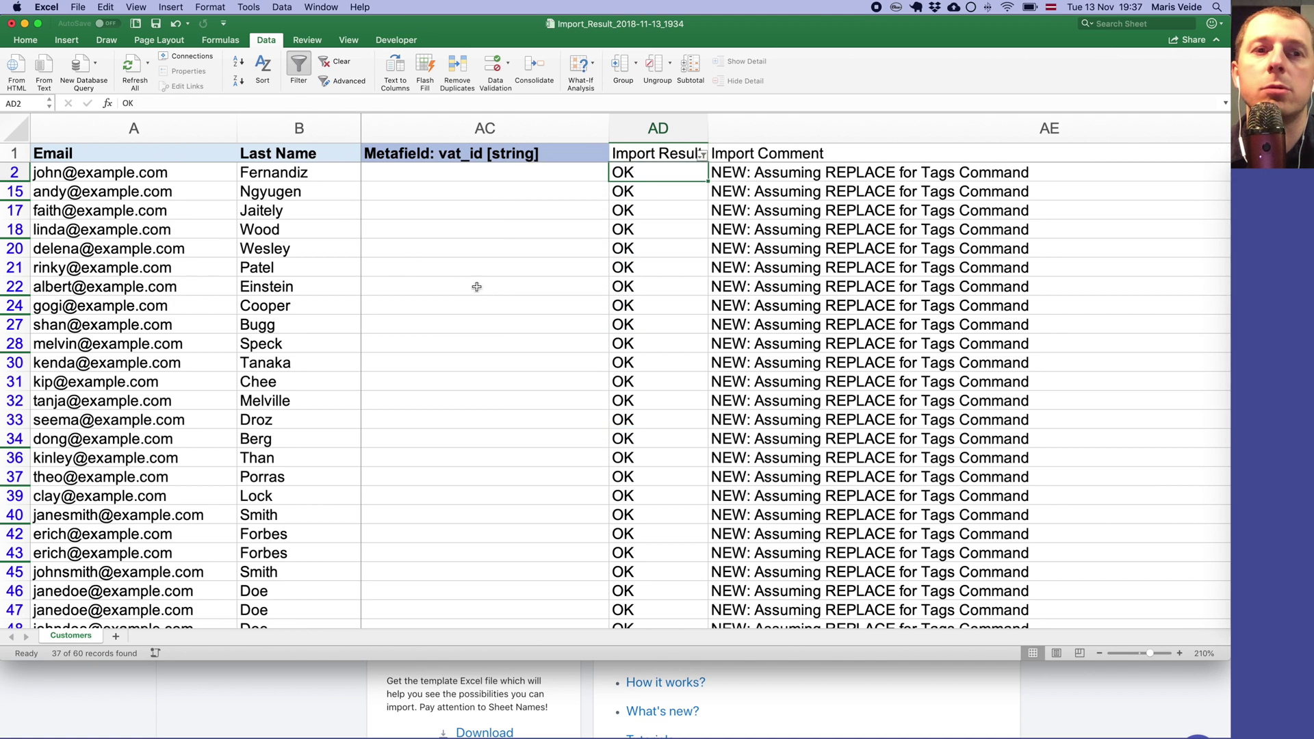
Step: Select all visible OK rows and delete them
left_click(15, 172)
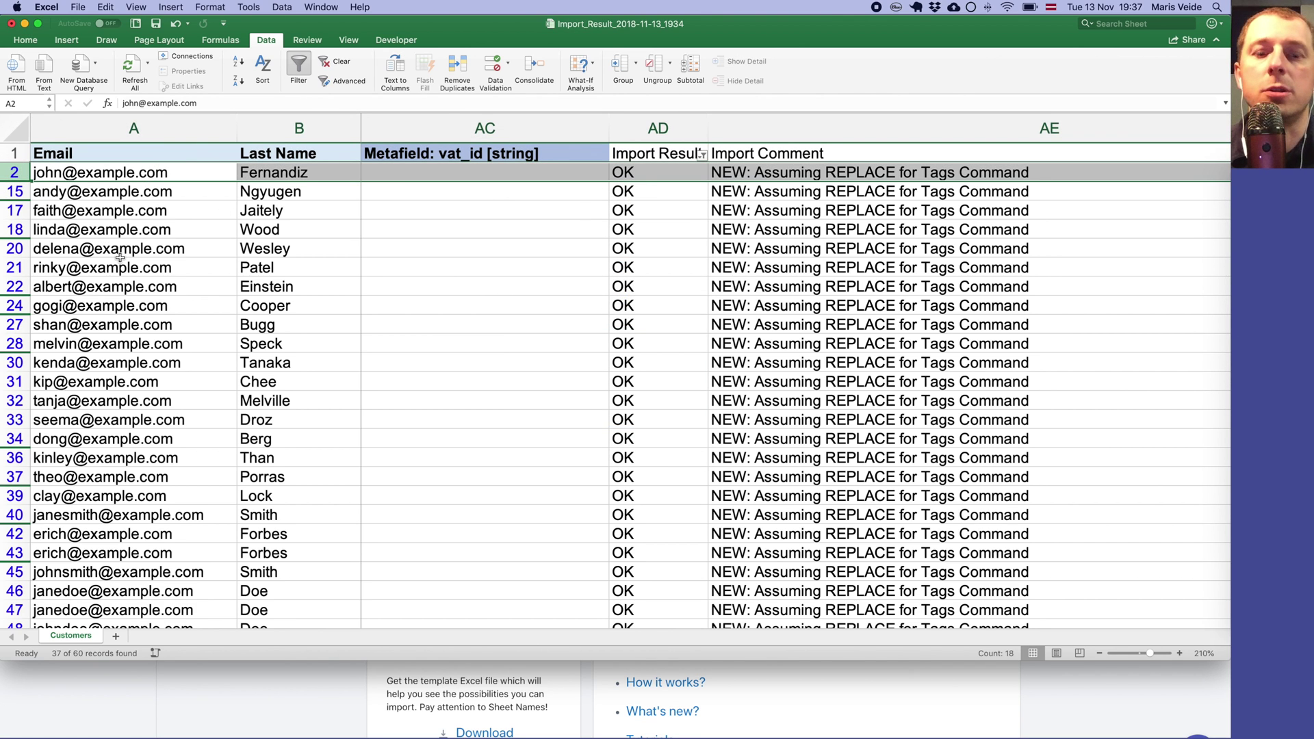
key("ctrl+shift+Down")
scroll(120, 256, "down", 1)
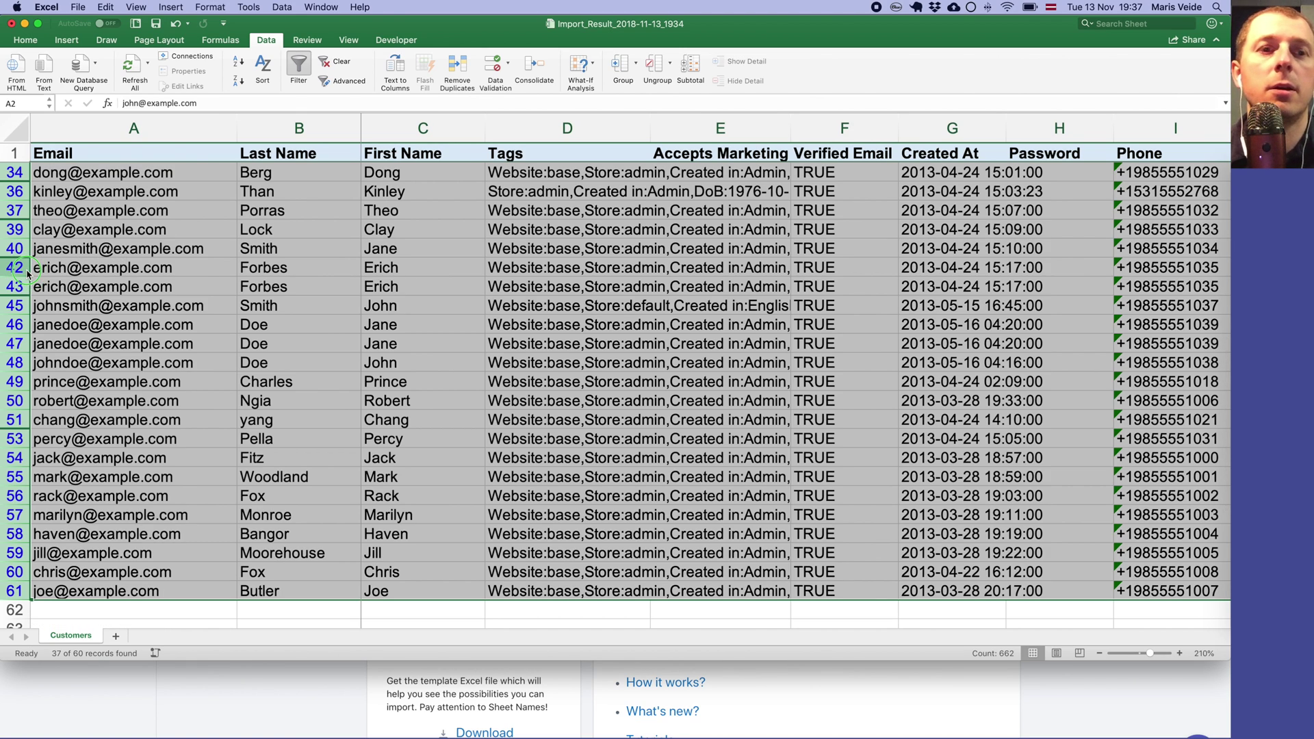
right_click(27, 272)
key("Escape")
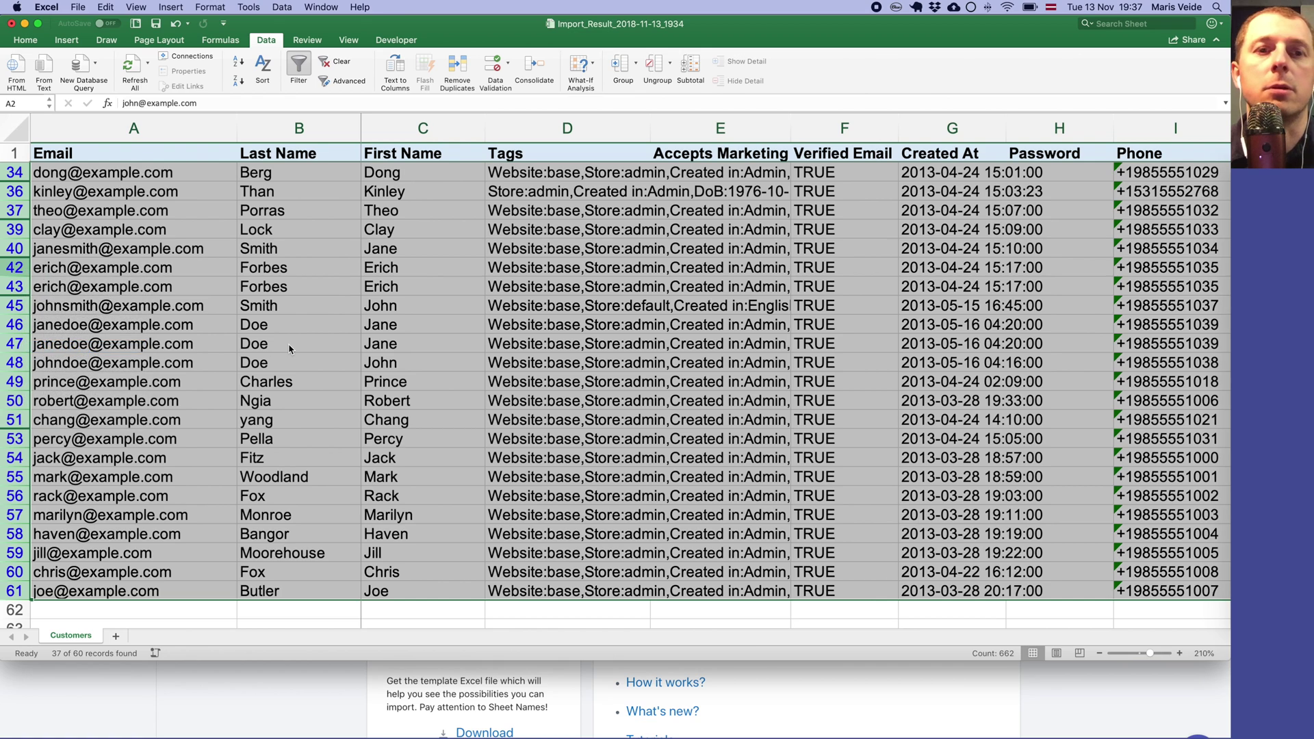
key("Delete")
left_click(356, 192)
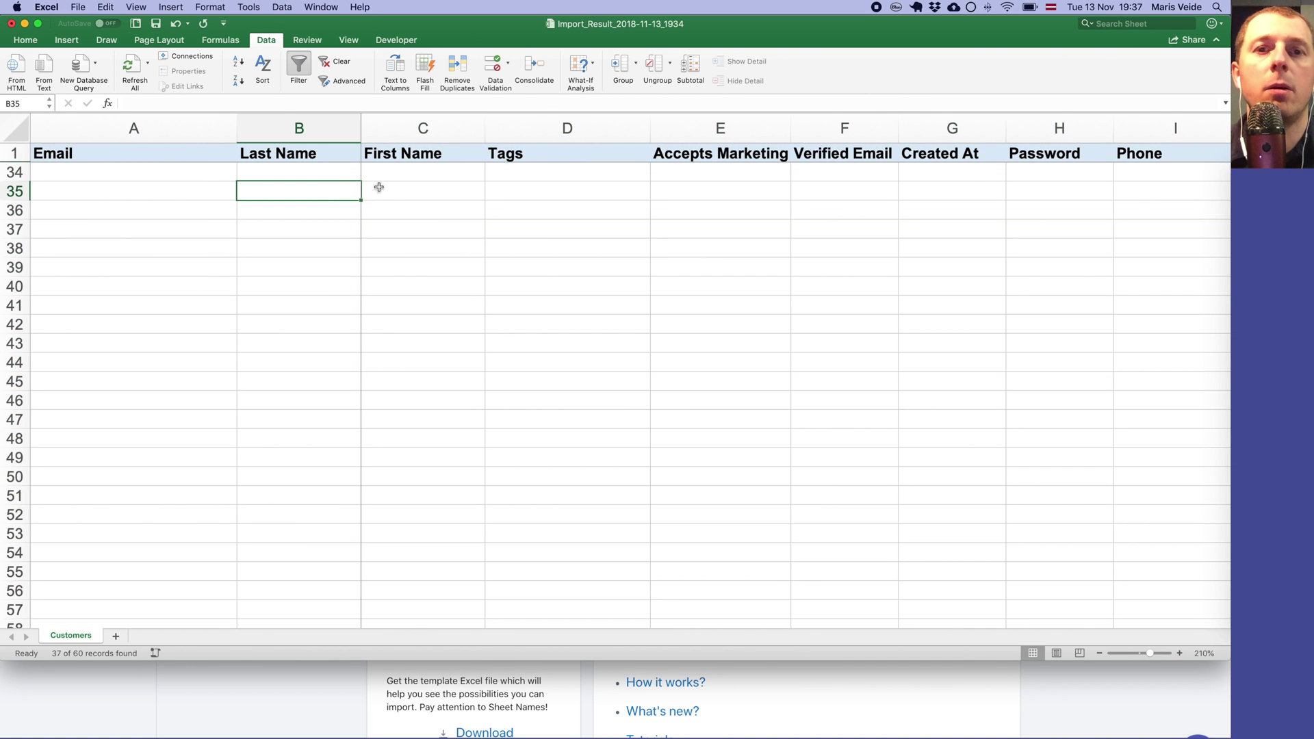
left_click(78, 7)
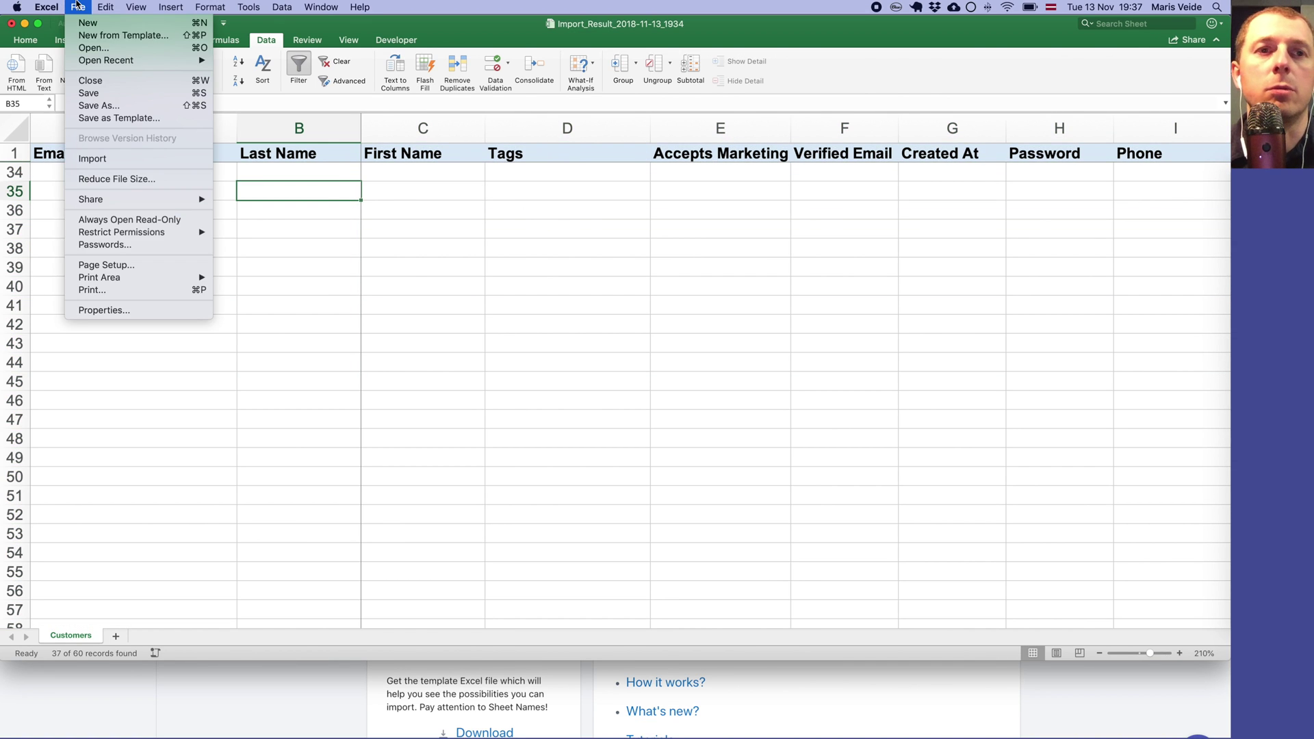
Step: Save the workbook as fixing-customers and scroll across its columns
left_click(98, 105)
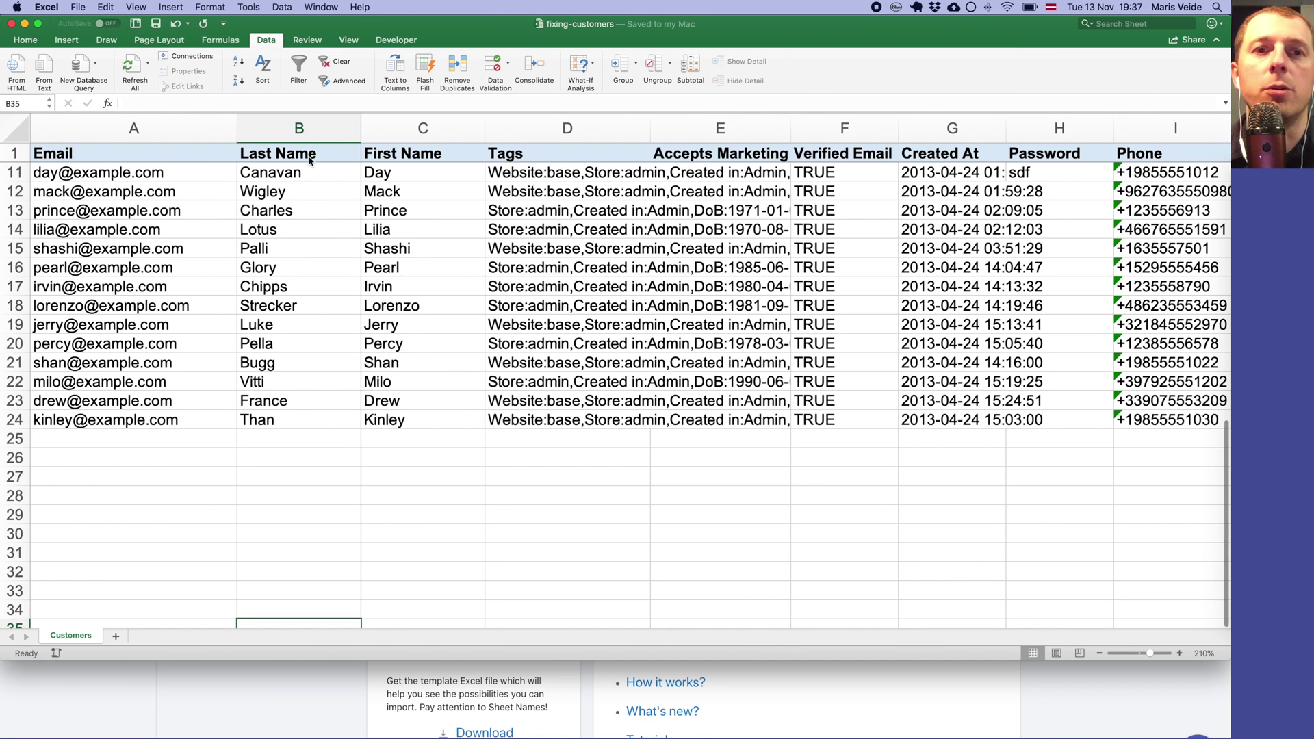
scroll(306, 213, "up", 5)
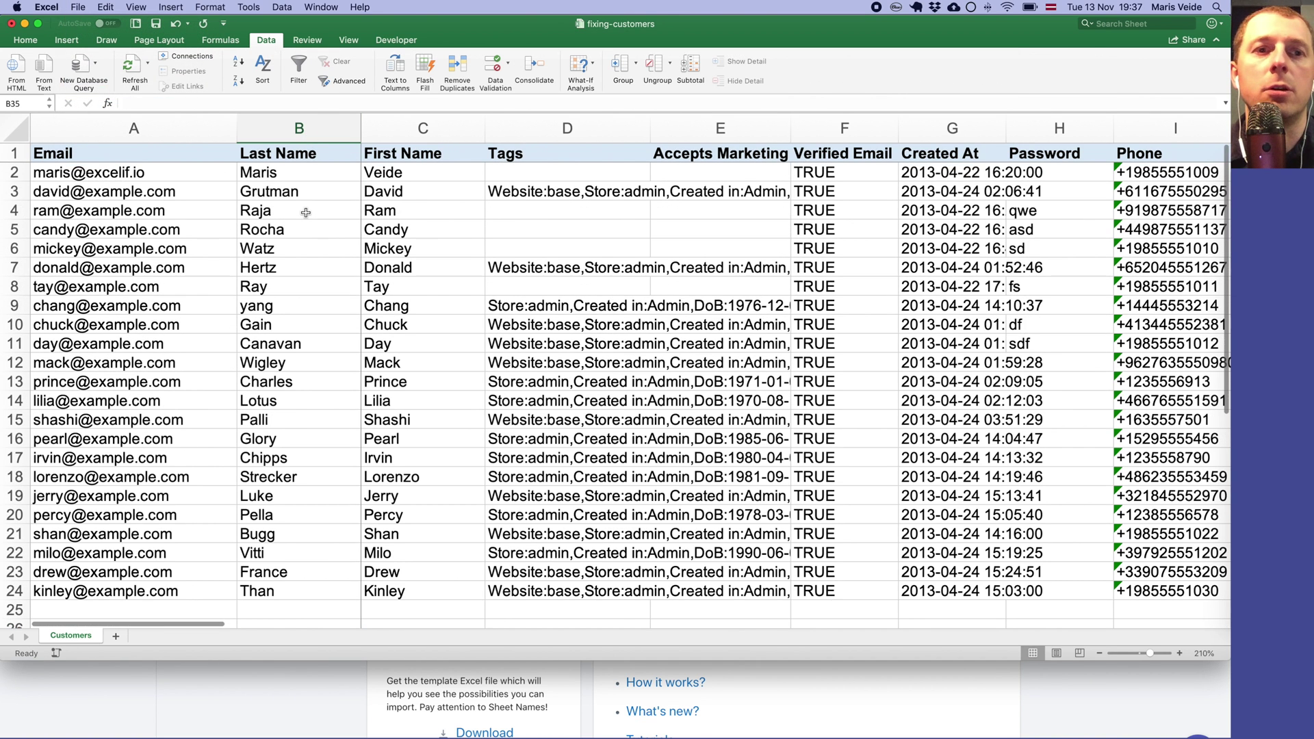
scroll(616, 281, "right", 10)
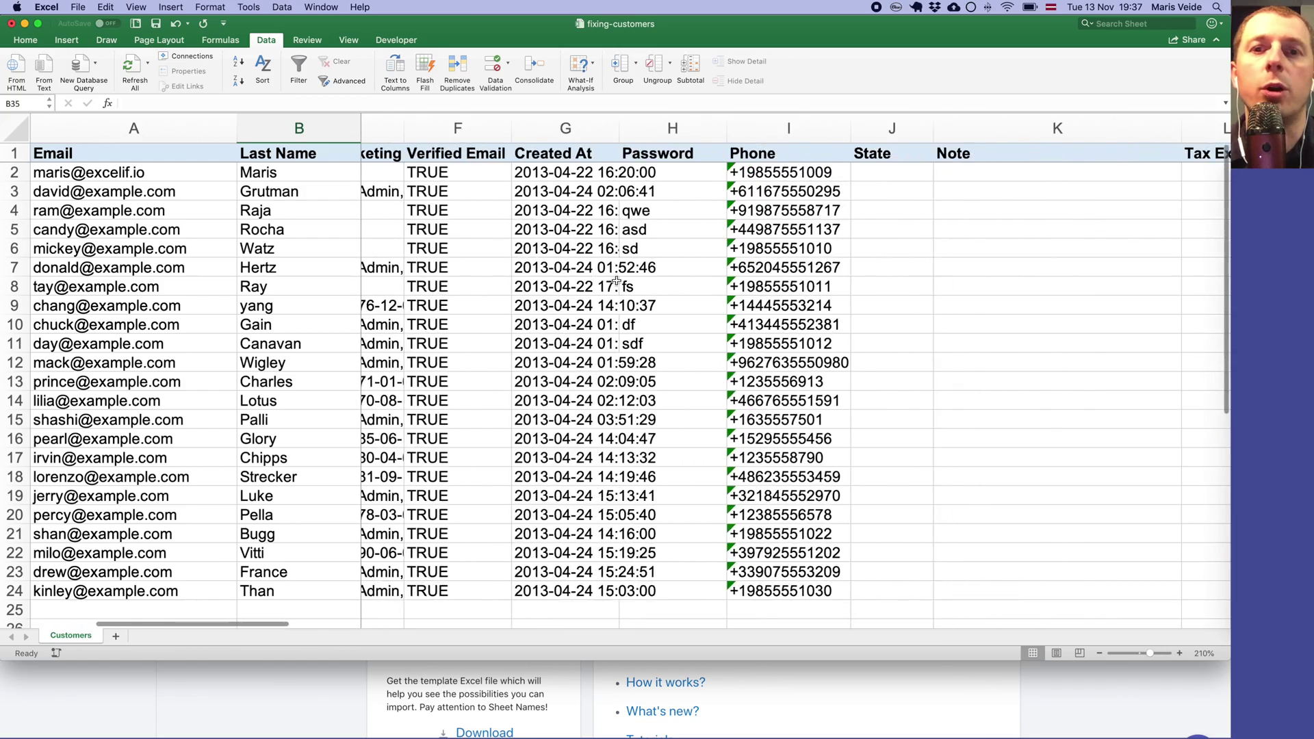
scroll(616, 280, "right", 10)
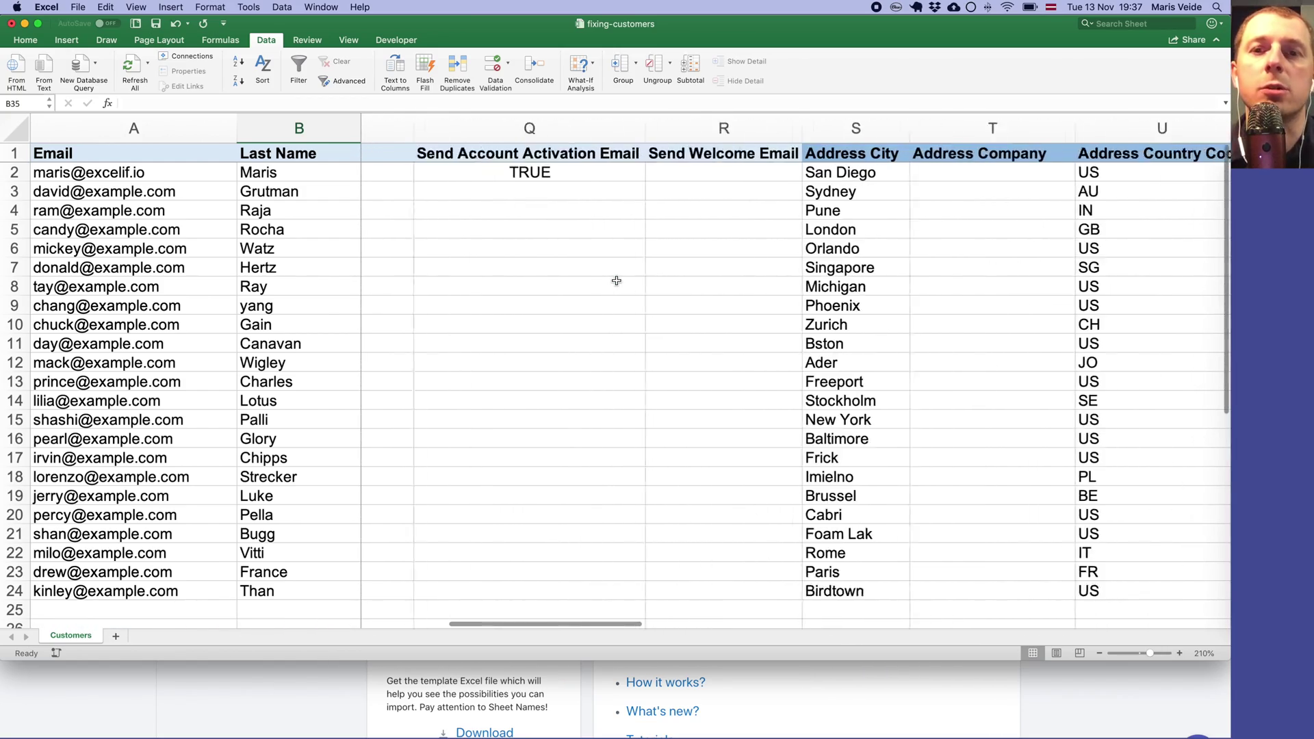
scroll(616, 280, "right", 2)
scroll(616, 281, "left", 15)
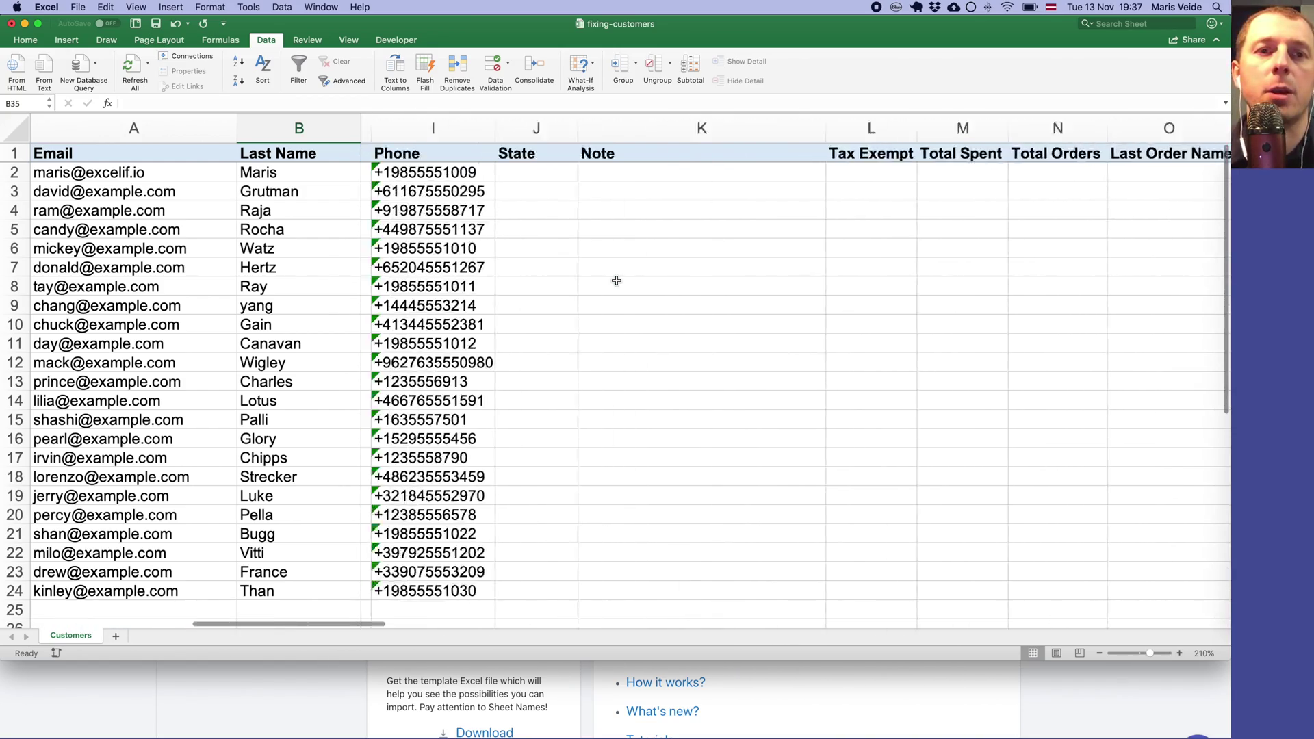
Step: Insert the missing 'y' into the email domain in cell A2
left_click(130, 172)
double_click(130, 172)
type("y")
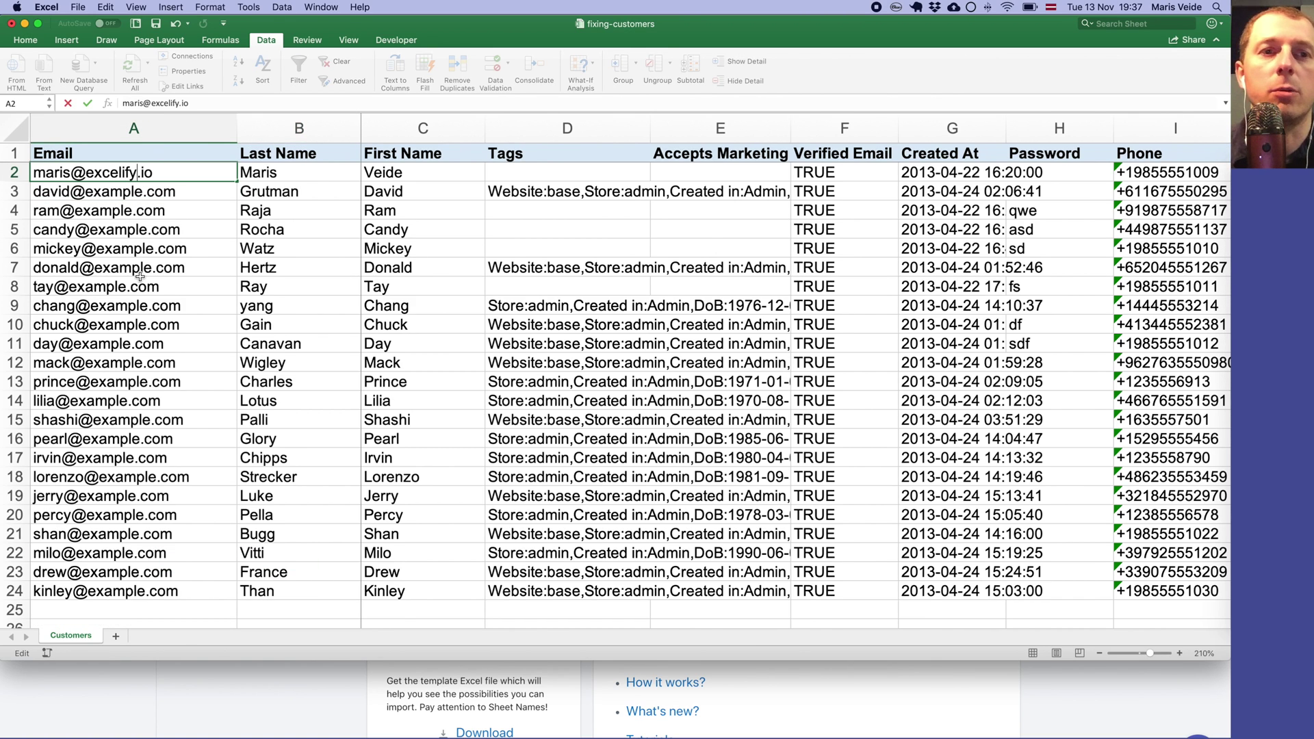
key("Return")
key("Up")
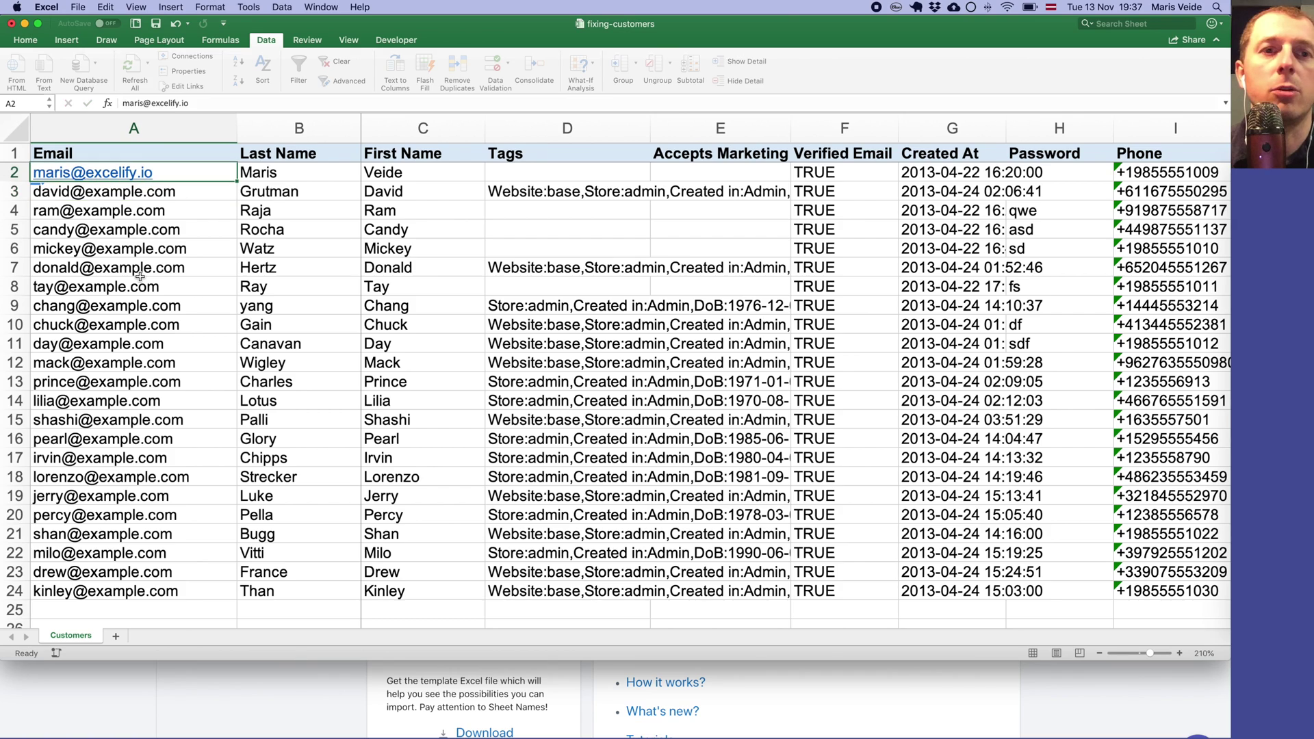
Step: Step down the Import Comment column reviewing each row's failure reason
key("Right")
key("Right")
key("Right")
key("Right")
key("Right")
key("Right")
key("Right")
key("Right")
key("Right")
key("Right")
key("Right")
key("Right")
key("Right")
key("Right")
key("Right")
key("Right")
key("Right")
key("Right")
key("Right")
key("Right")
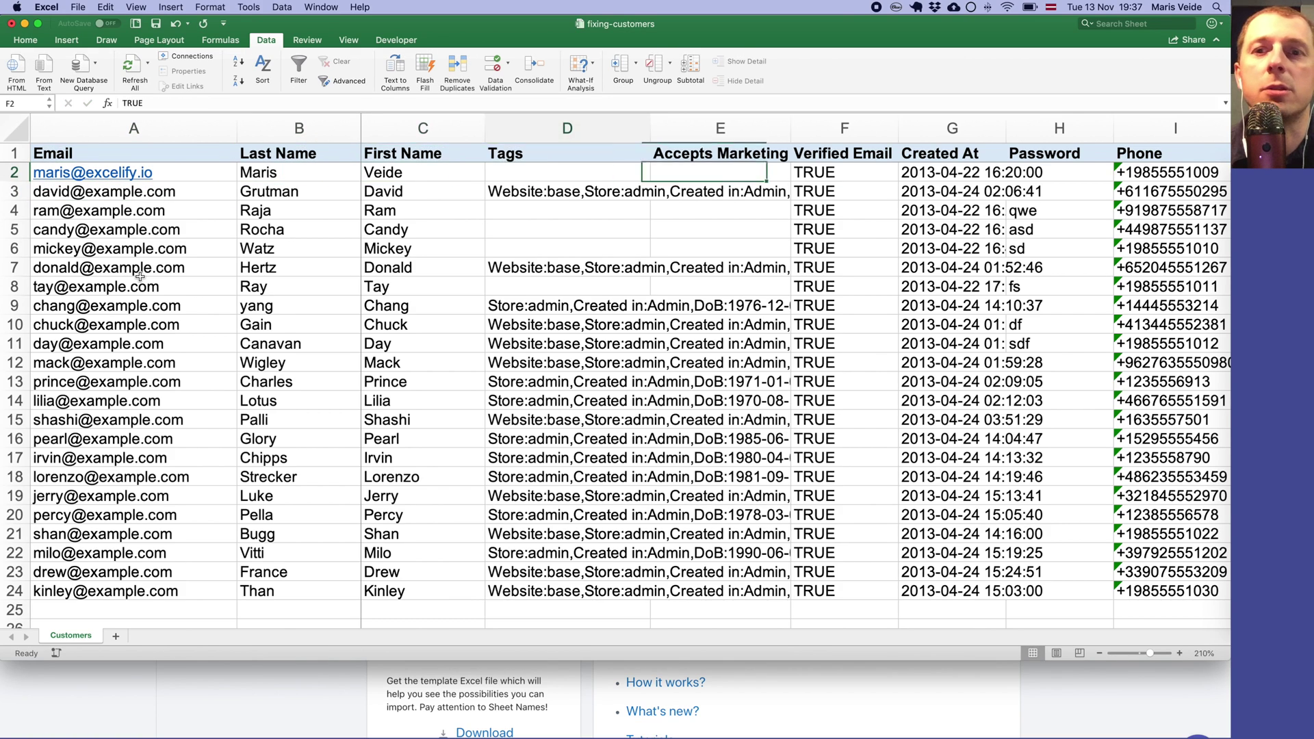
key("Right")
key("Right")
key("Right")
key("Right")
key("Right")
key("Right")
key("Right")
key("Right")
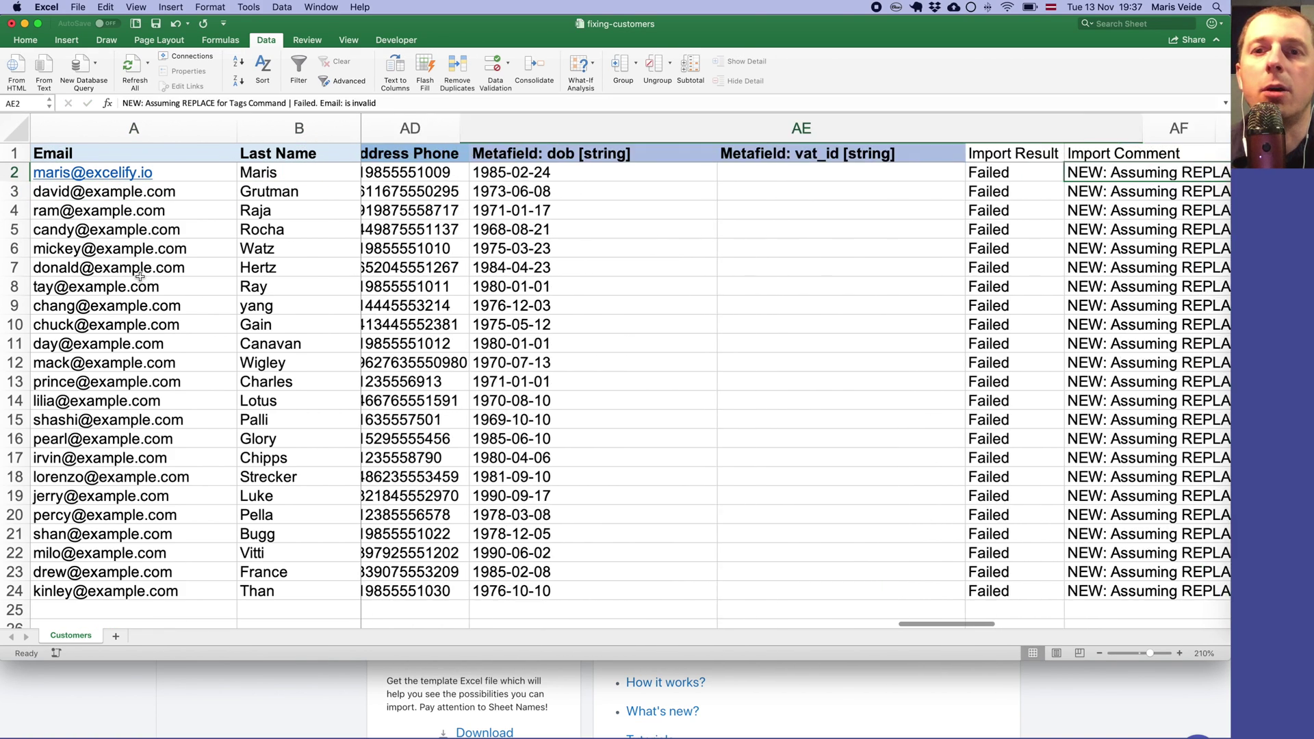
key("Left")
key("Left")
key("Left")
key("Left")
key("Left")
key("Right")
key("Down")
key("Down")
key("shift+Down")
key("shift+Down")
key("shift+Up")
key("shift+Up")
key("shift+Up")
key("shift+Up")
key("Down")
key("Down")
key("Down")
key("Down")
key("Down")
key("Down")
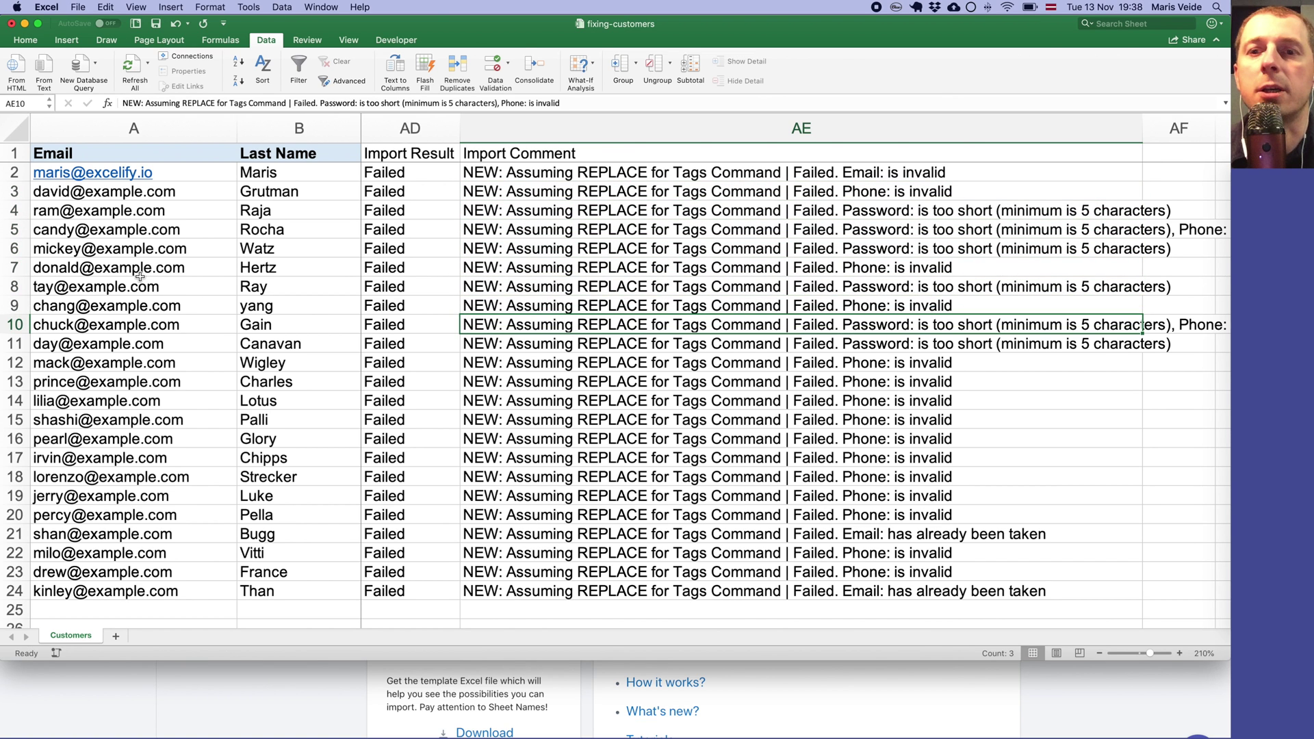
key("Down")
key("Down")
key("Down")
key("Down")
key("Down")
key("Down")
key("Down")
key("Down")
key("Down")
key("Down")
key("Down")
key("Down")
key("Down")
key("Down")
key("Down")
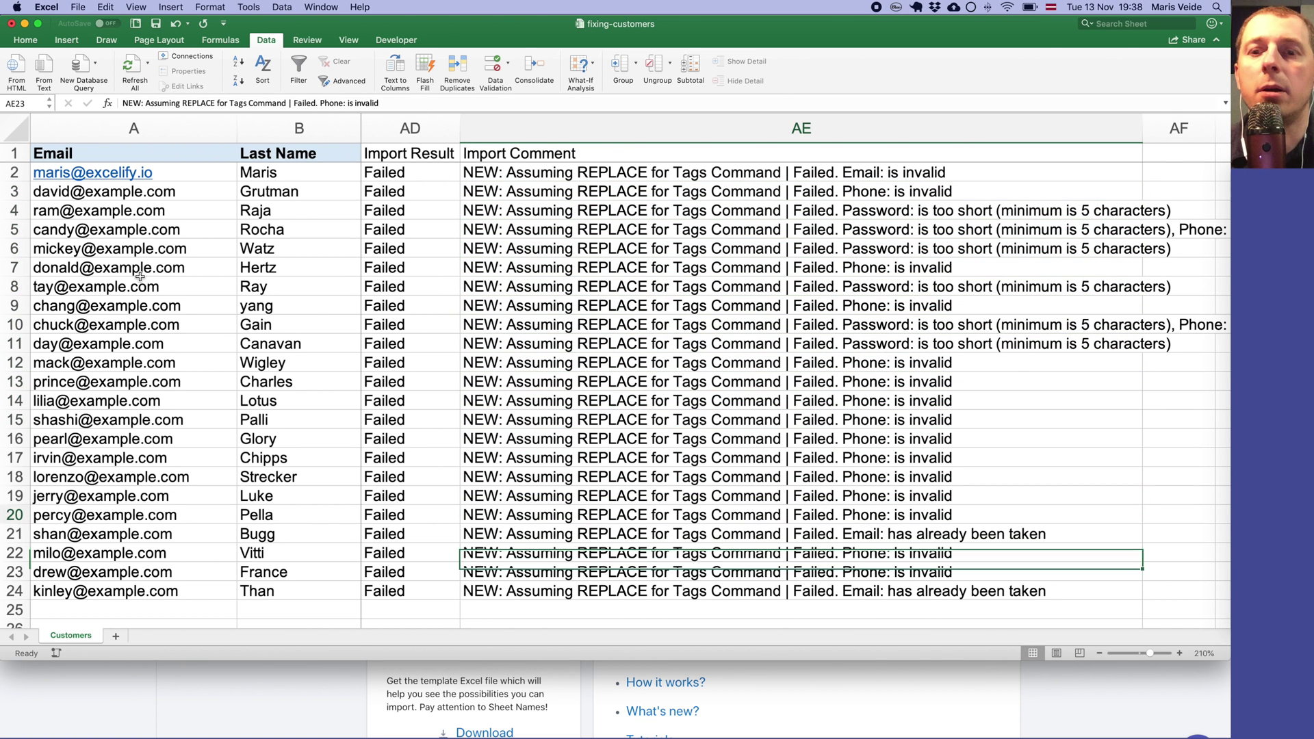
key("Up")
key("Up")
key("Up")
key("Up")
key("Up")
key("Down")
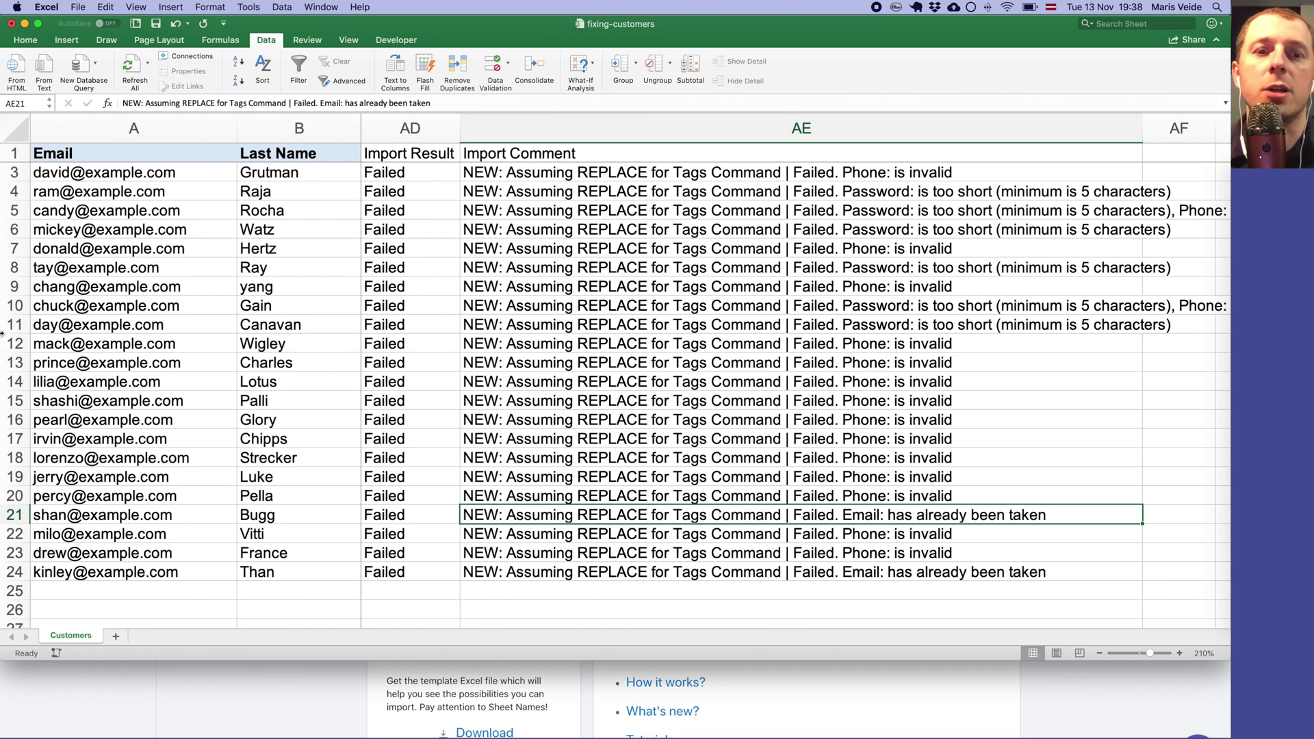
Step: Move A21's duplicate email into Note cell K21 and clear A21
left_click(121, 515)
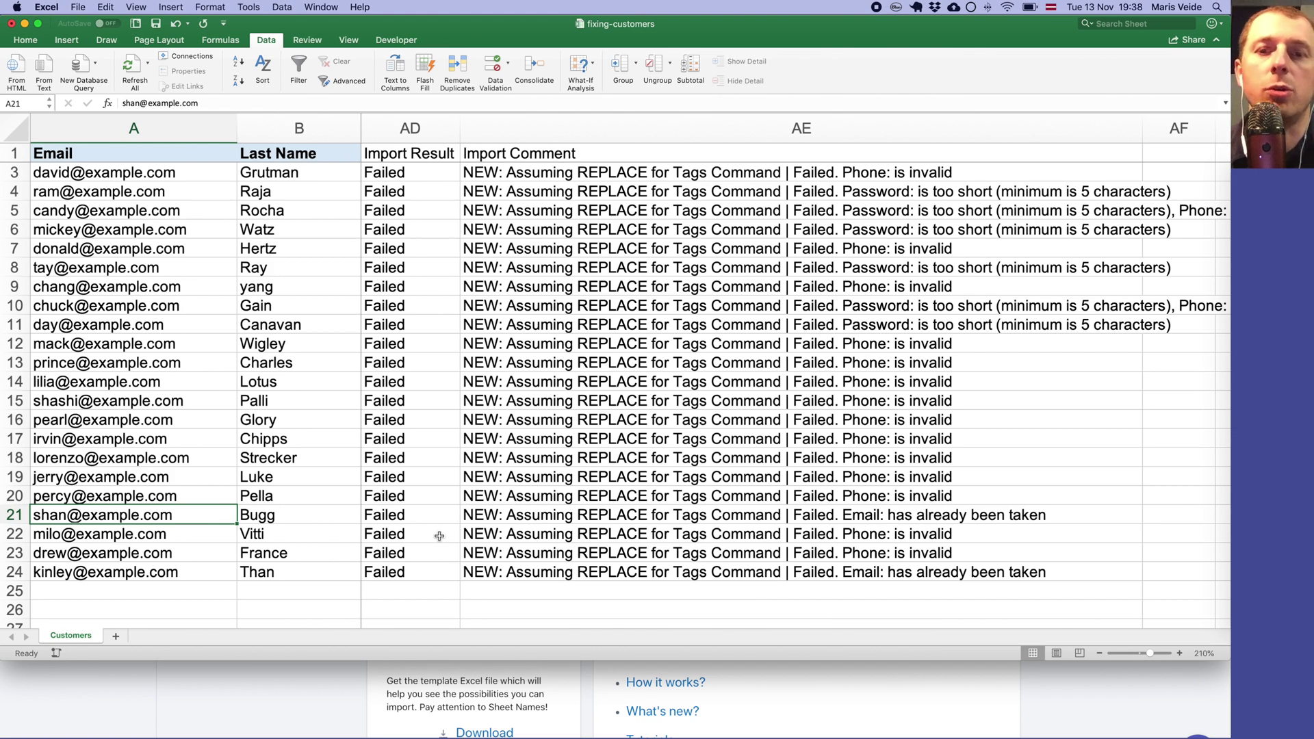
scroll(427, 537, "left", 10)
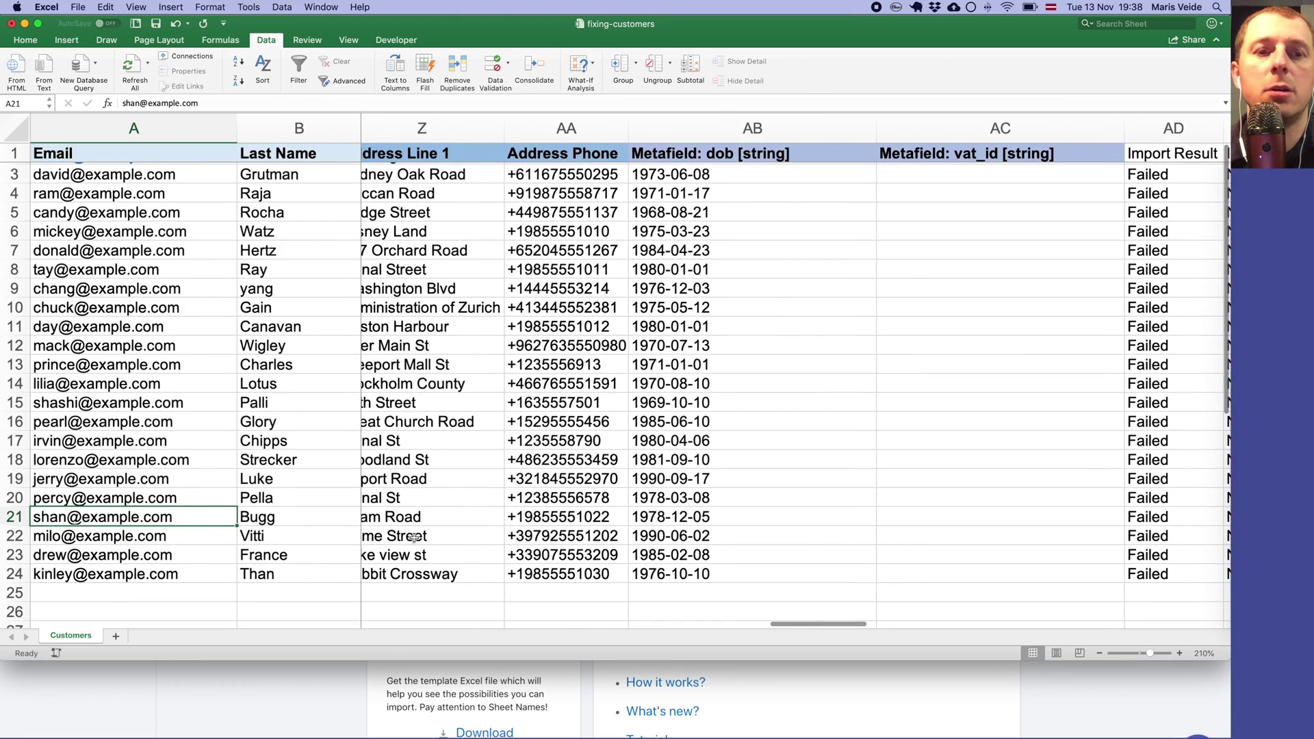
scroll(414, 538, "left", 20)
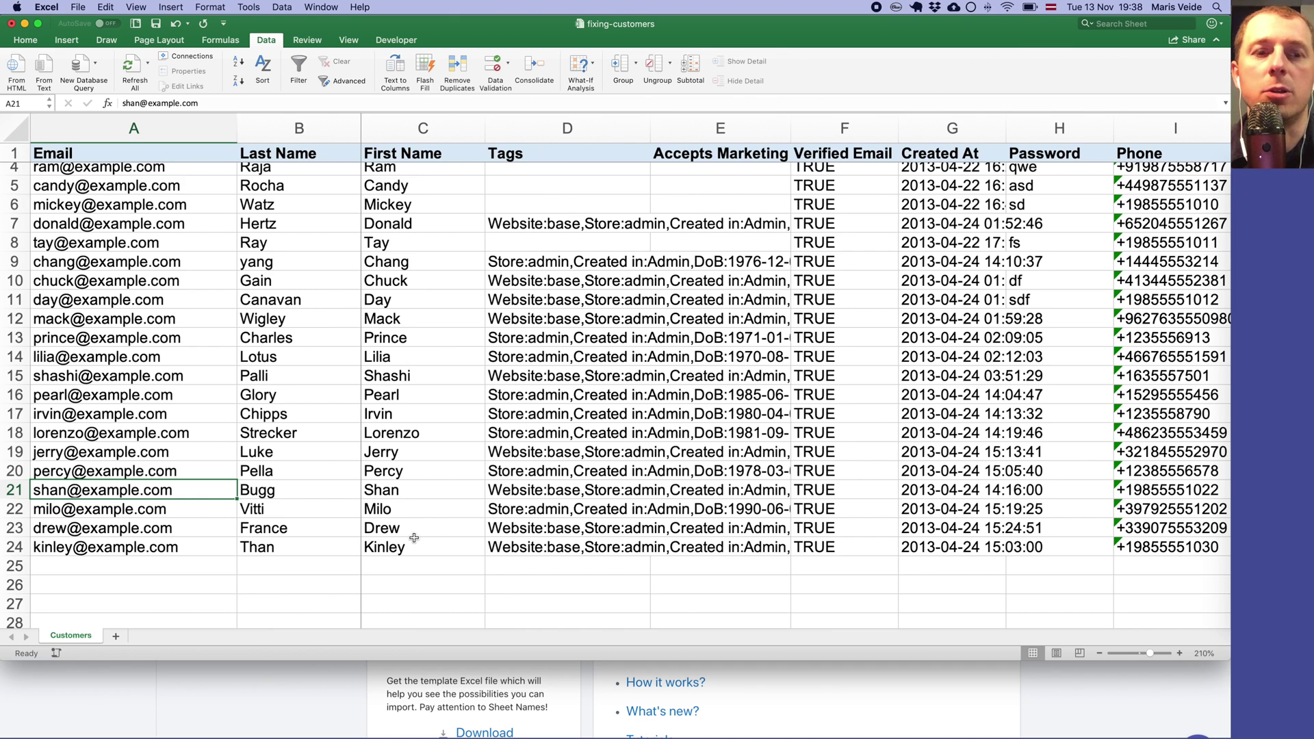
key("super+c")
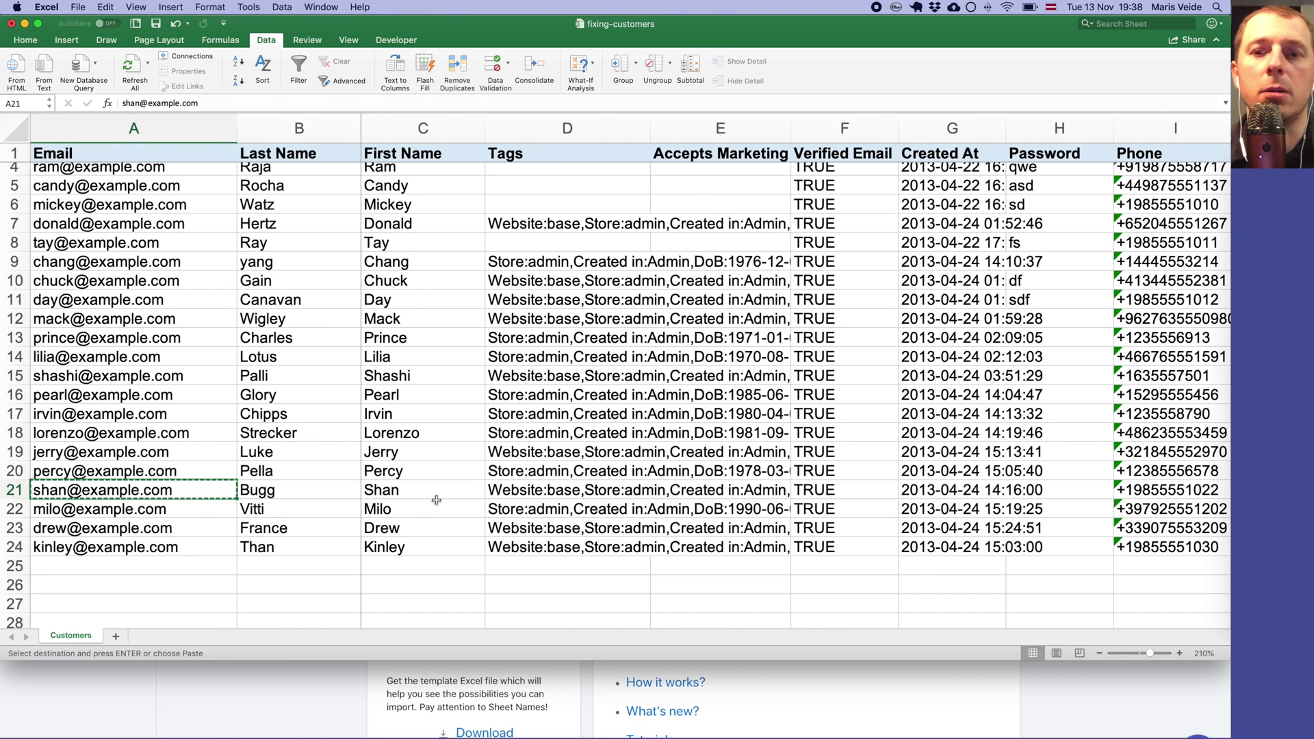
scroll(690, 488, "right", 10)
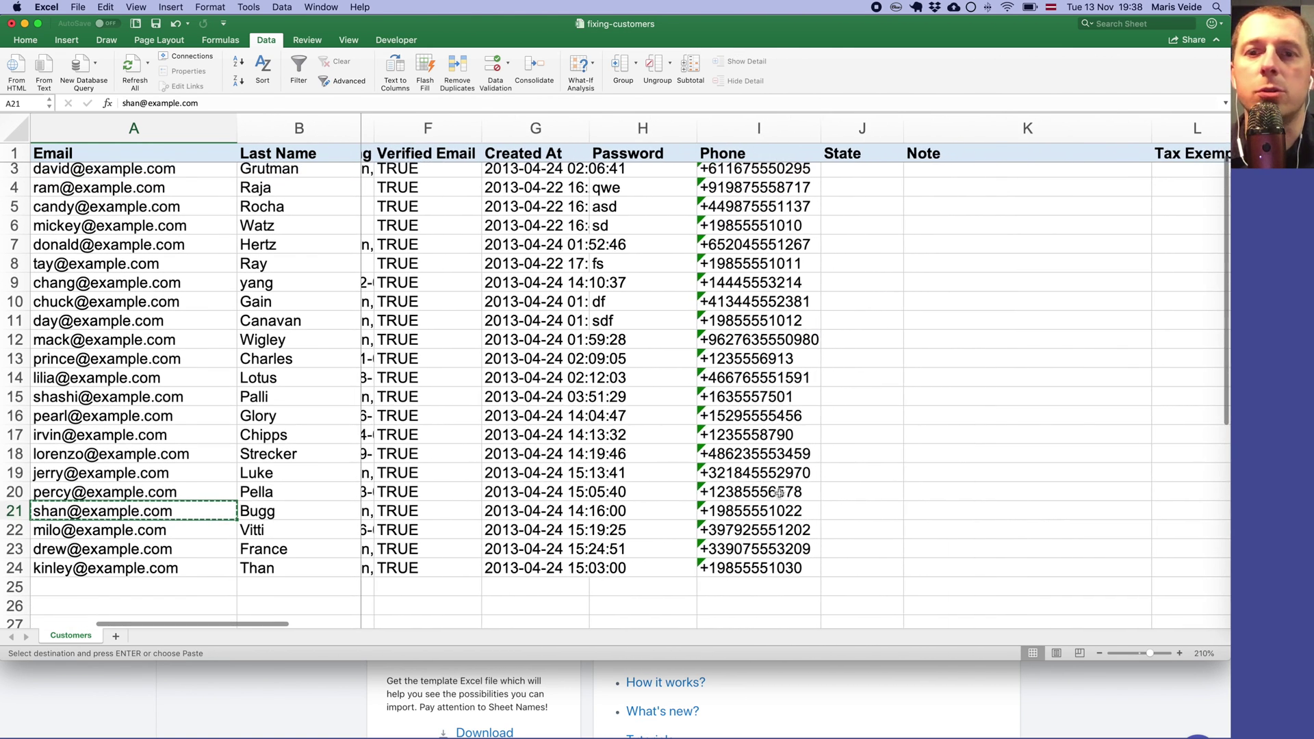
double_click(948, 510)
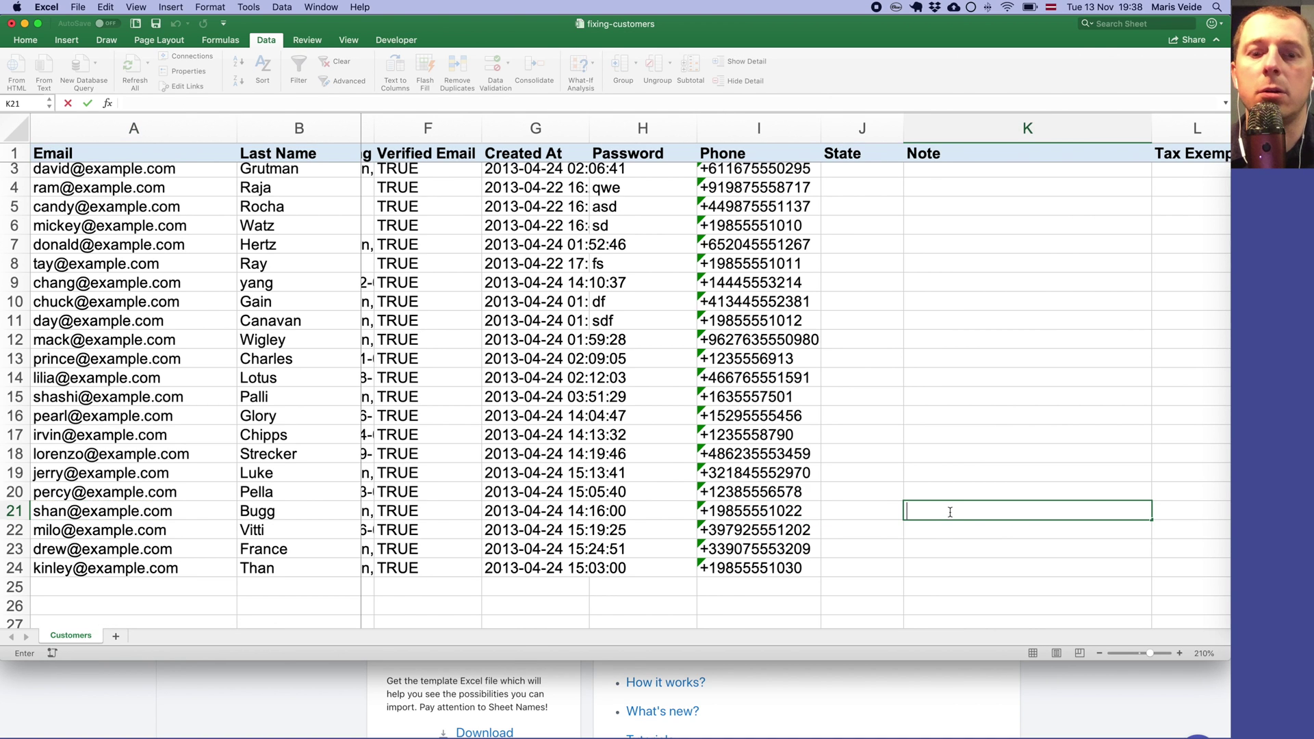
key("super+v")
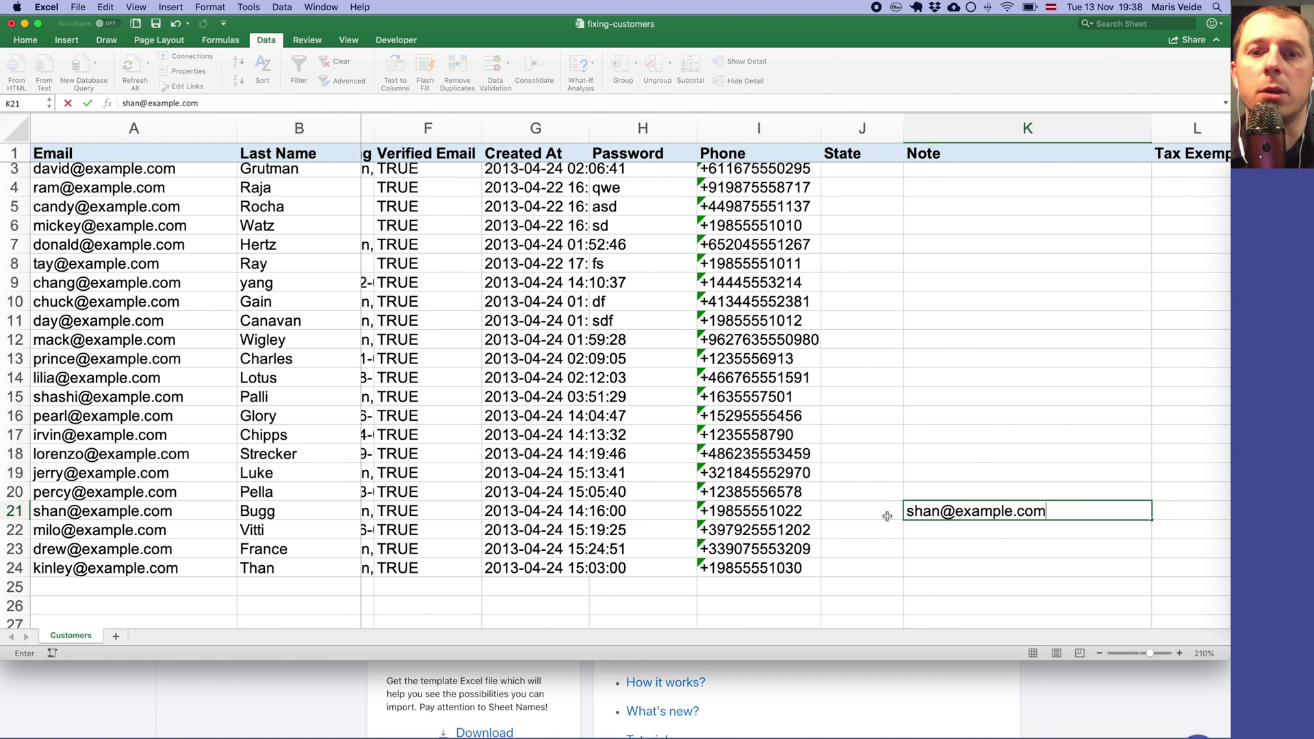
key("Return")
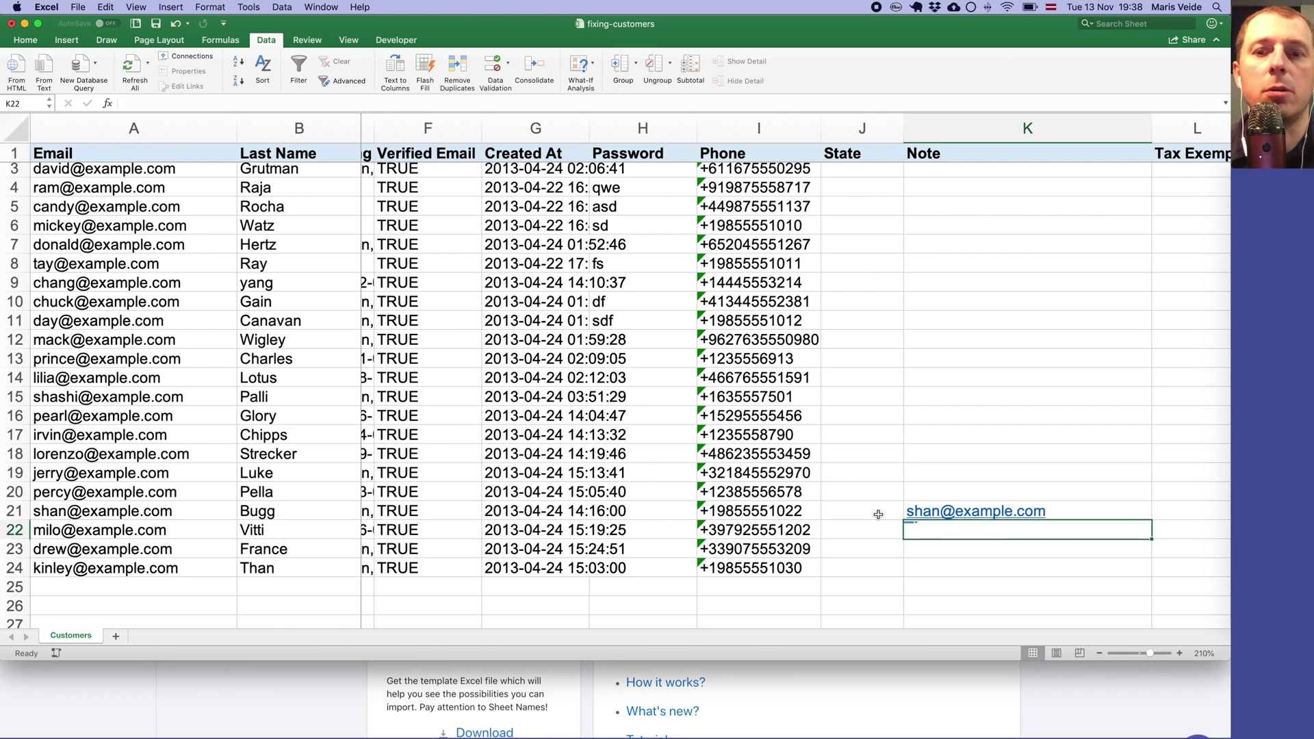
left_click(162, 511)
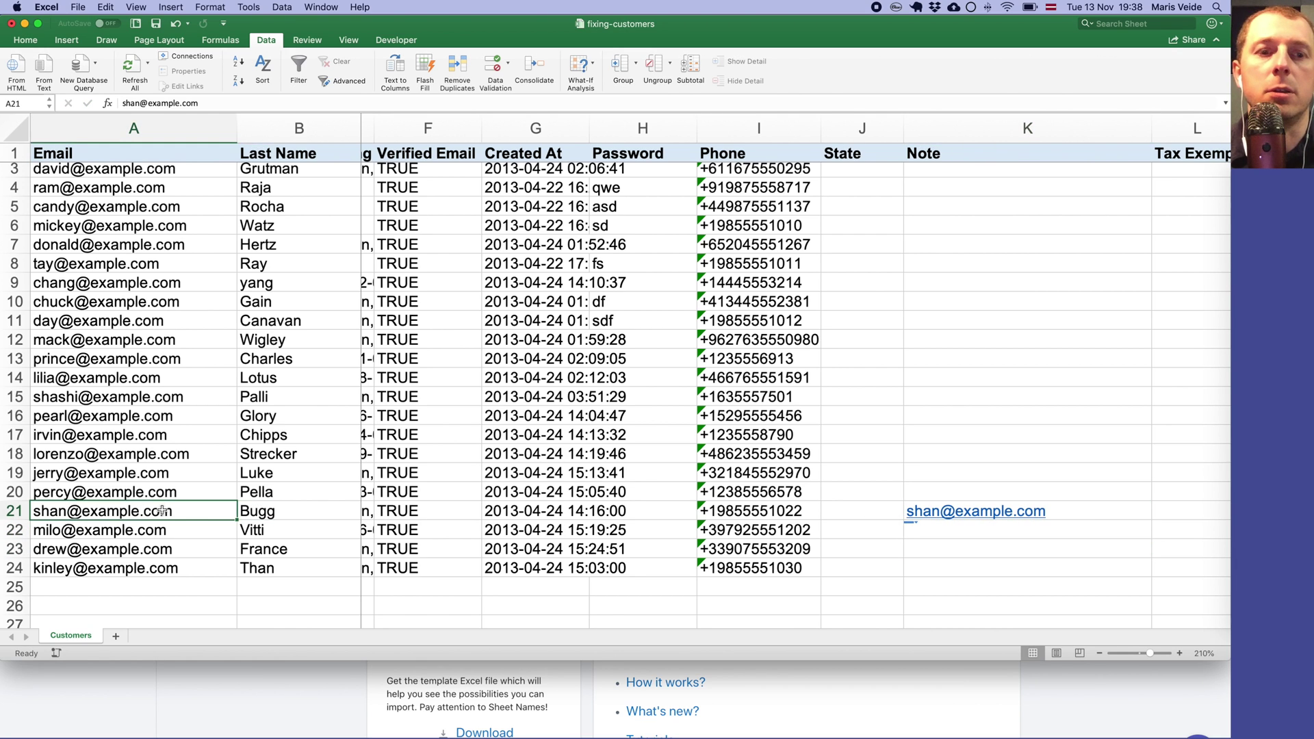
key("BackSpace")
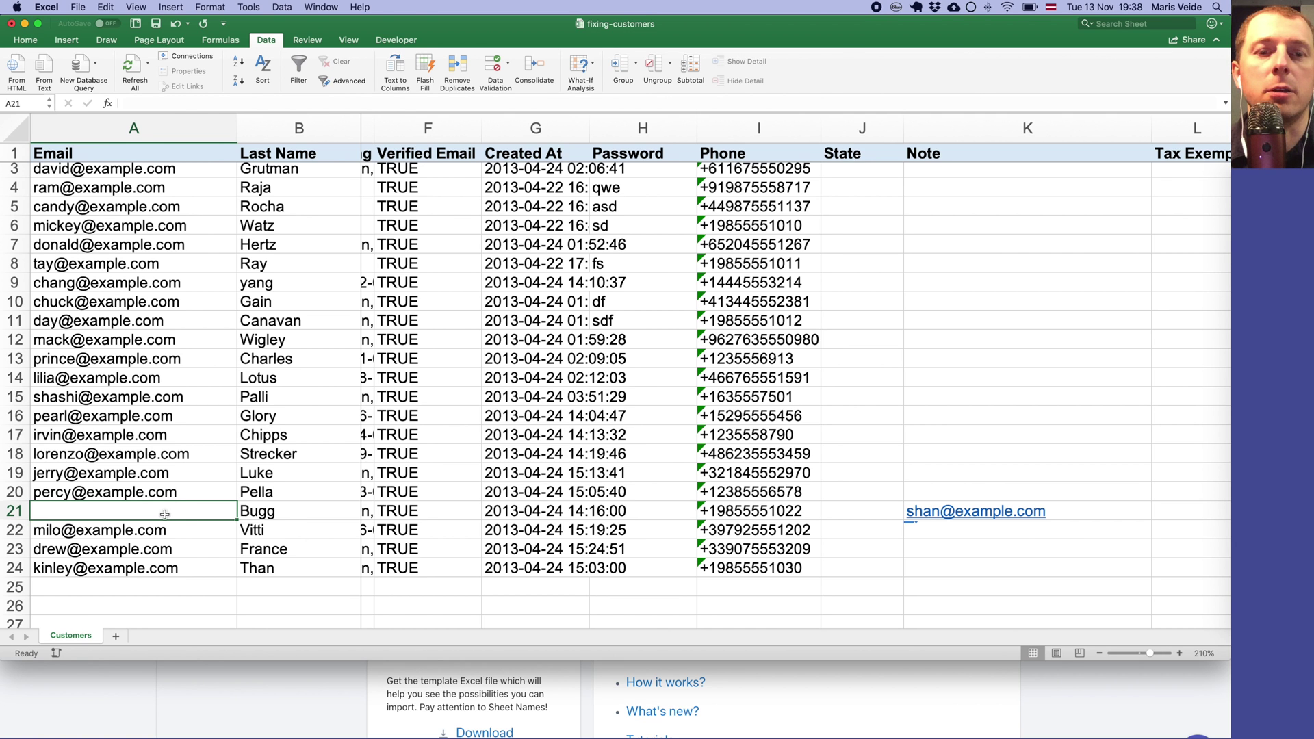
Step: Check row 24's import comment and copy its email from A24
scroll(546, 464, "right", 15)
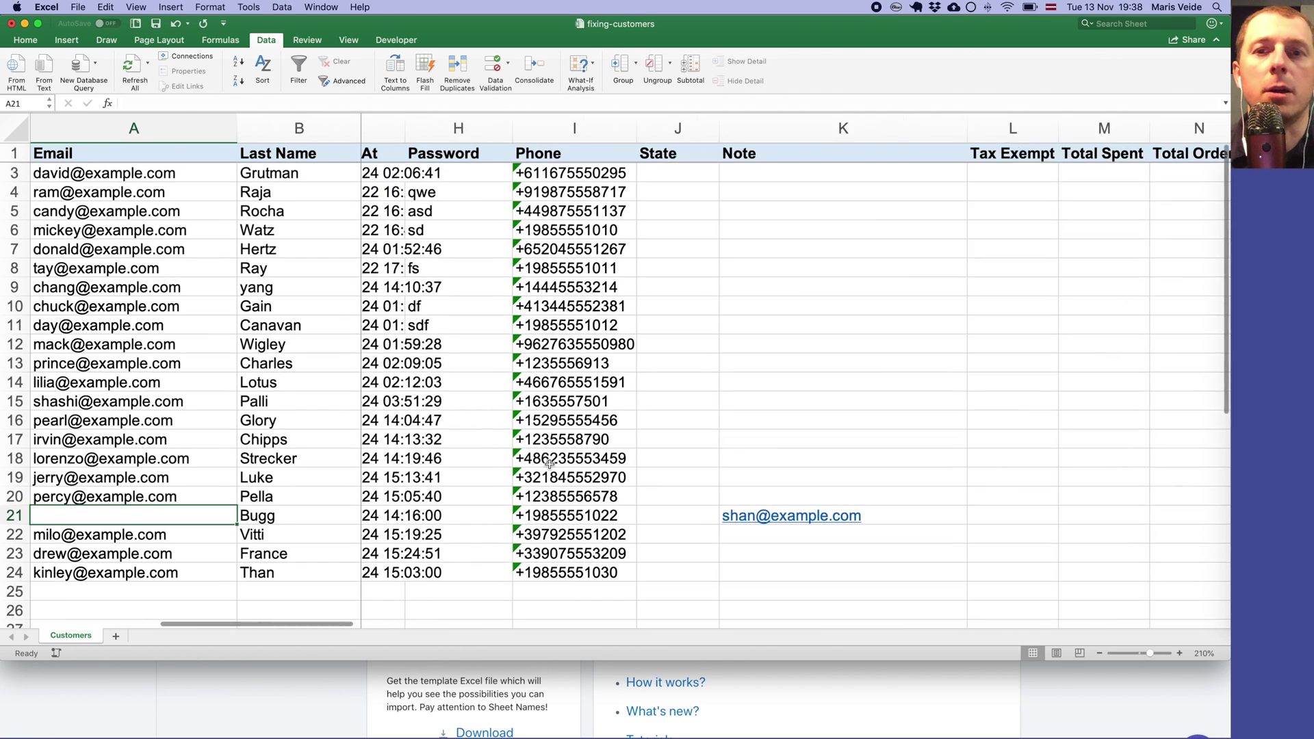
scroll(550, 465, "right", 15)
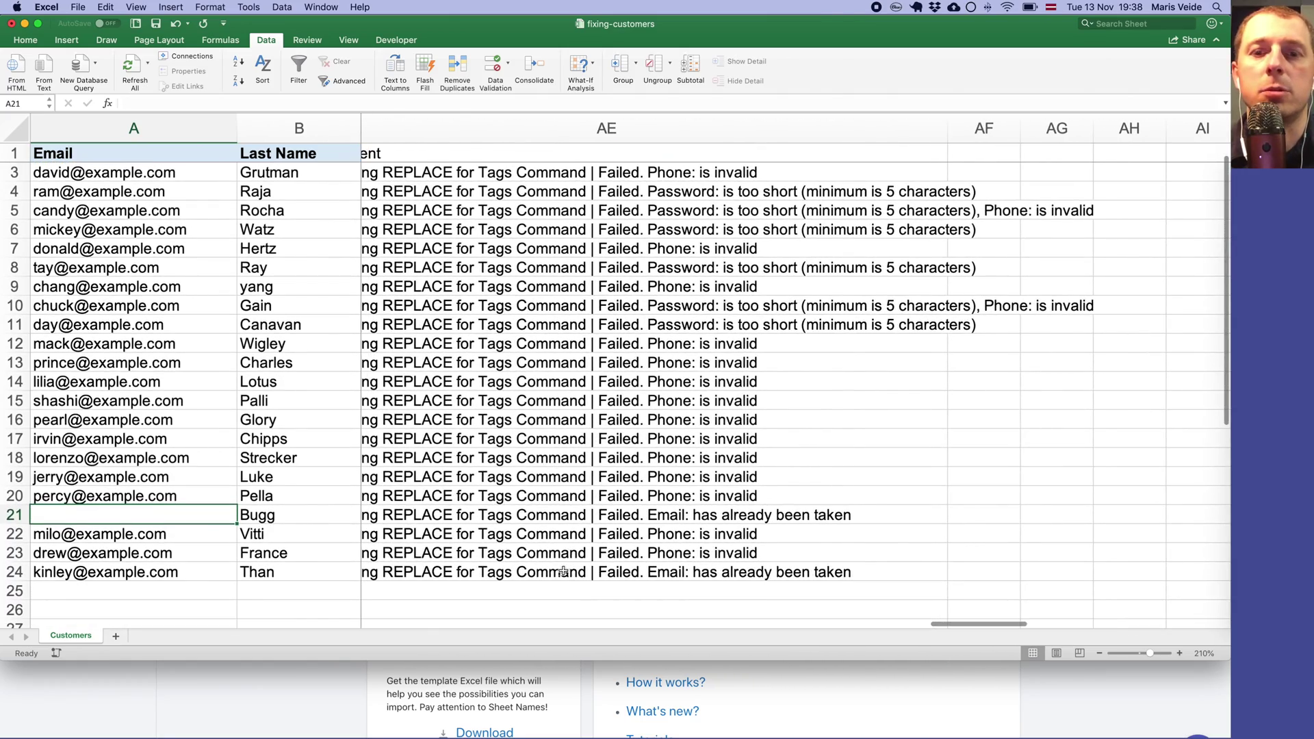
left_click(560, 572)
left_click(161, 578)
key("ctrl+c")
key("Right")
key("Right")
key("Right")
key("Right")
key("Right")
key("Right")
key("Right")
key("Right")
key("Right")
key("Right")
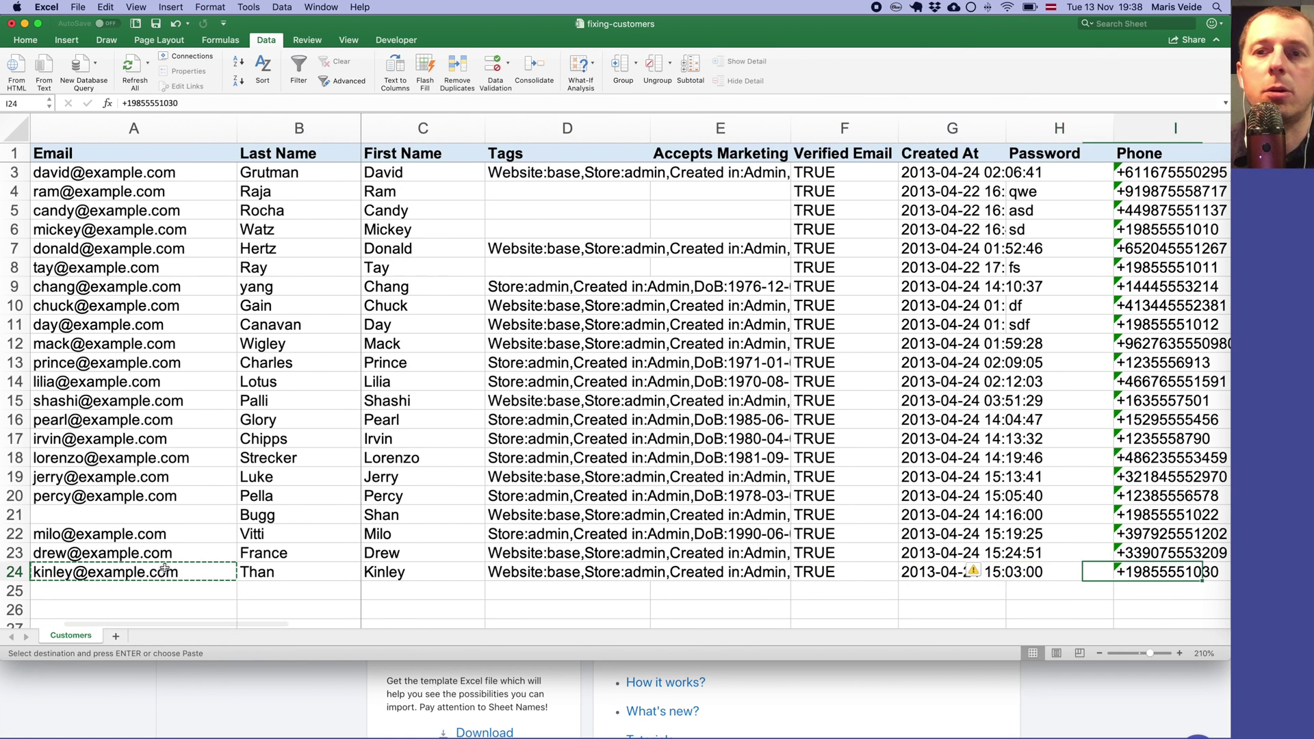
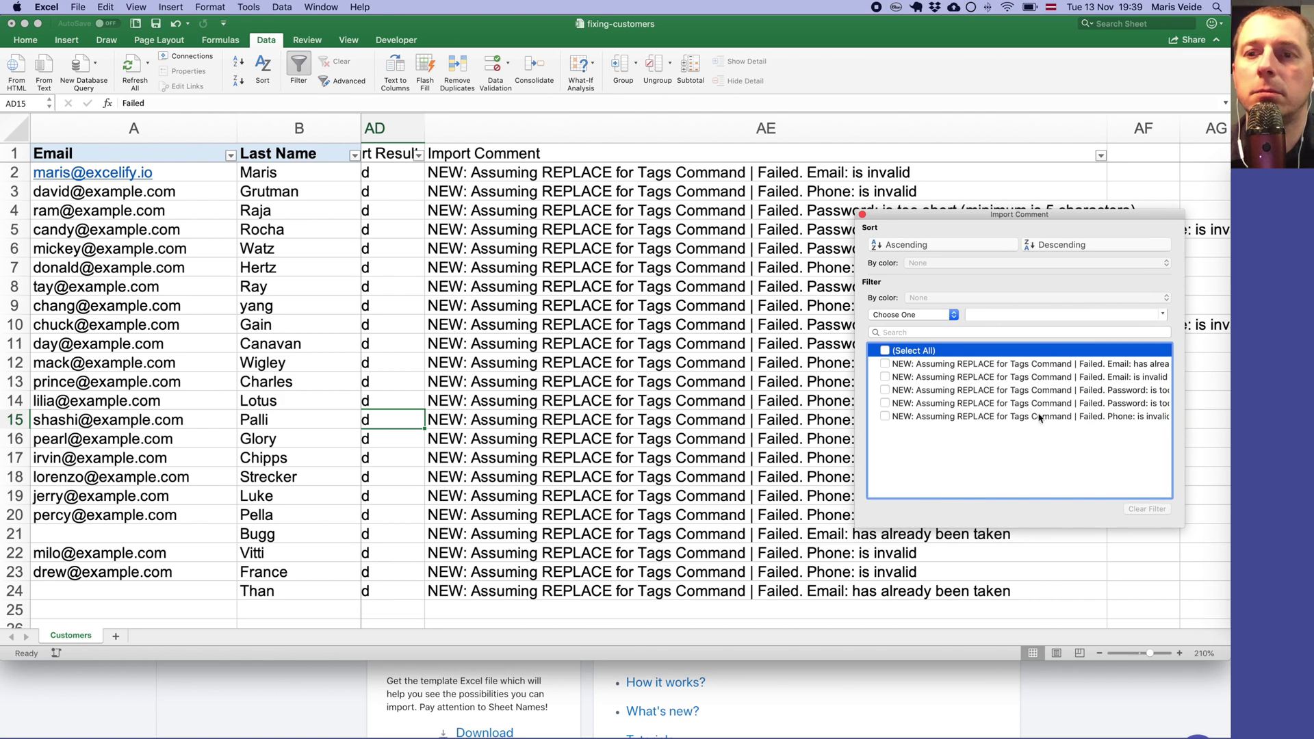
Step: Filter Import Comment to 'Email: has already been taken' and read row 21's full failure message
left_click(887, 364)
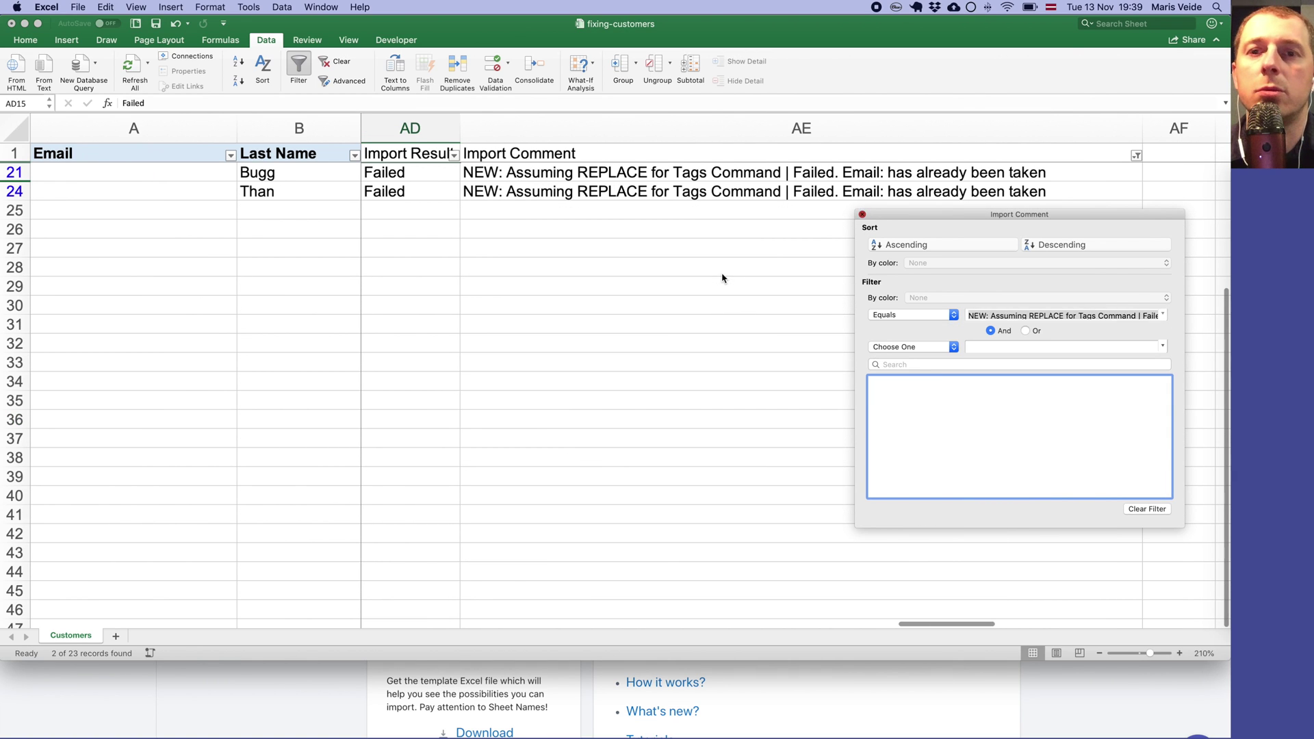
left_click(717, 171)
left_click(717, 170)
scroll(411, 206, "left", 6)
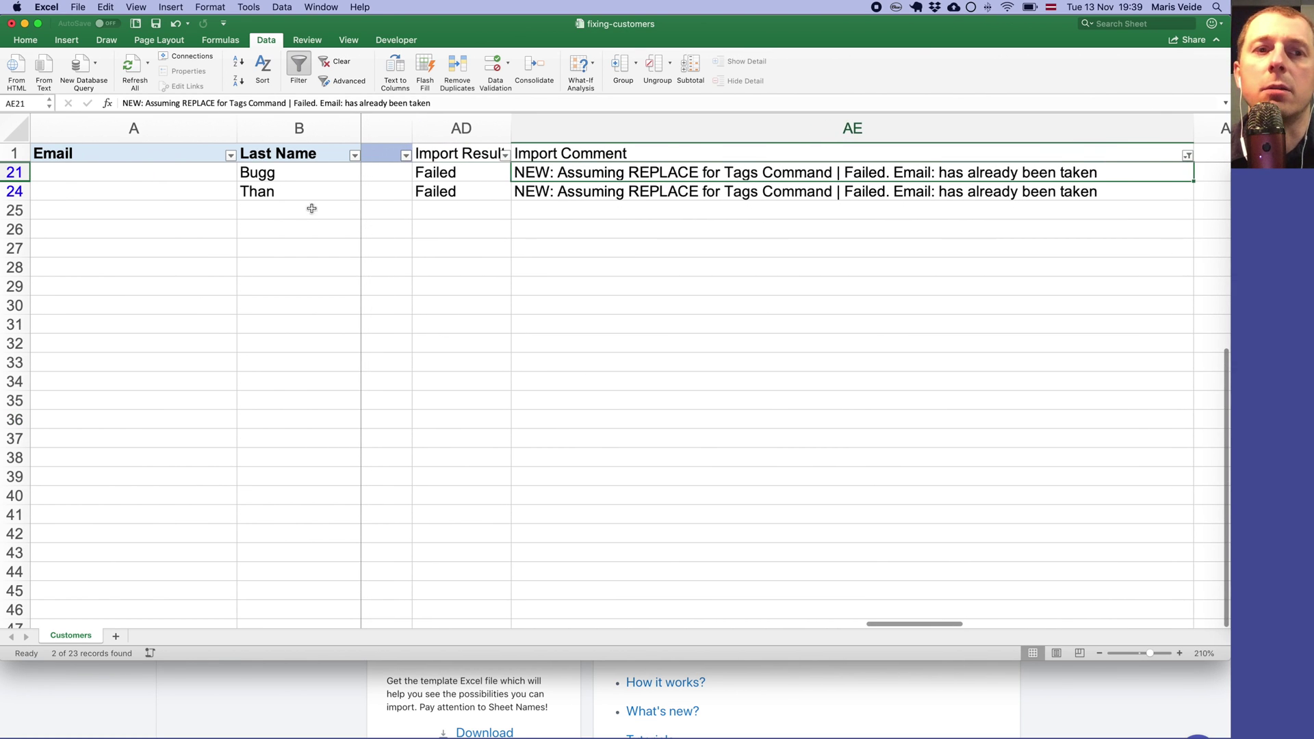
scroll(593, 260, "right", 3)
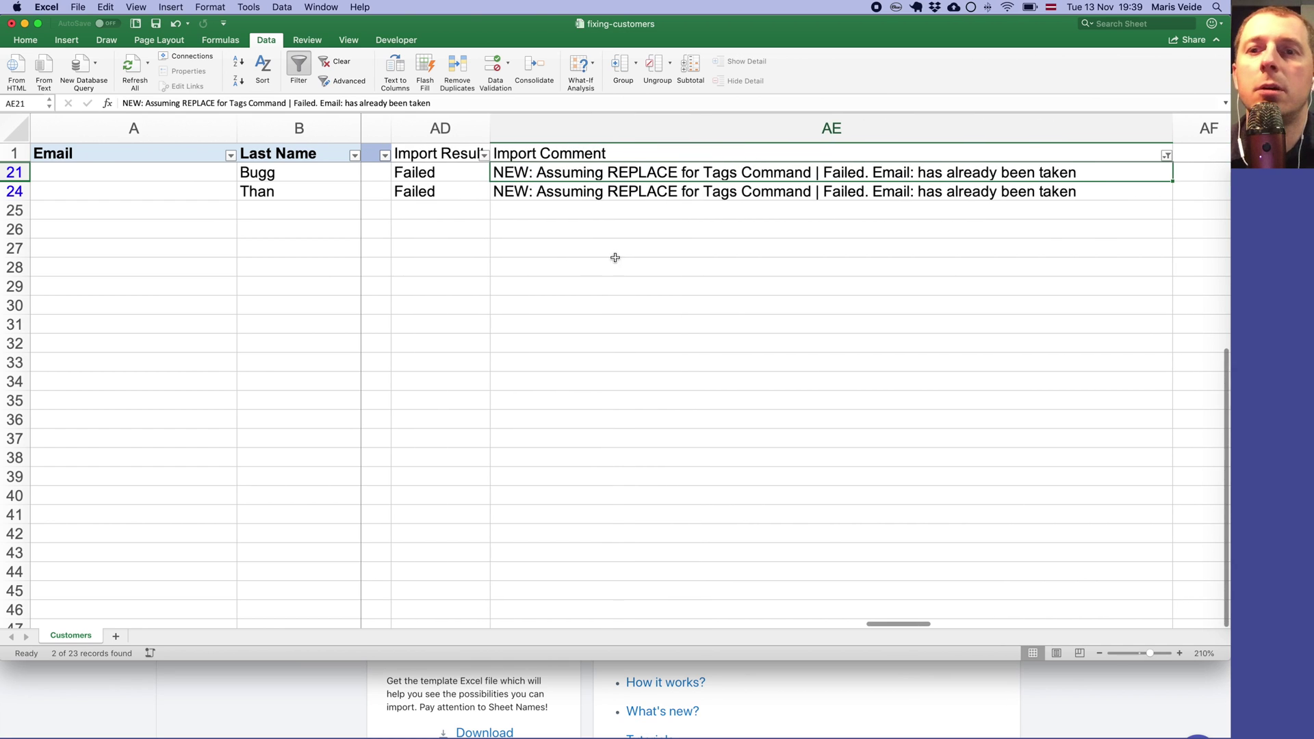
Step: Switch the Import Comment filter to 'Email: is invalid' and read row 2's comment
left_click(1167, 157)
left_click(1114, 347)
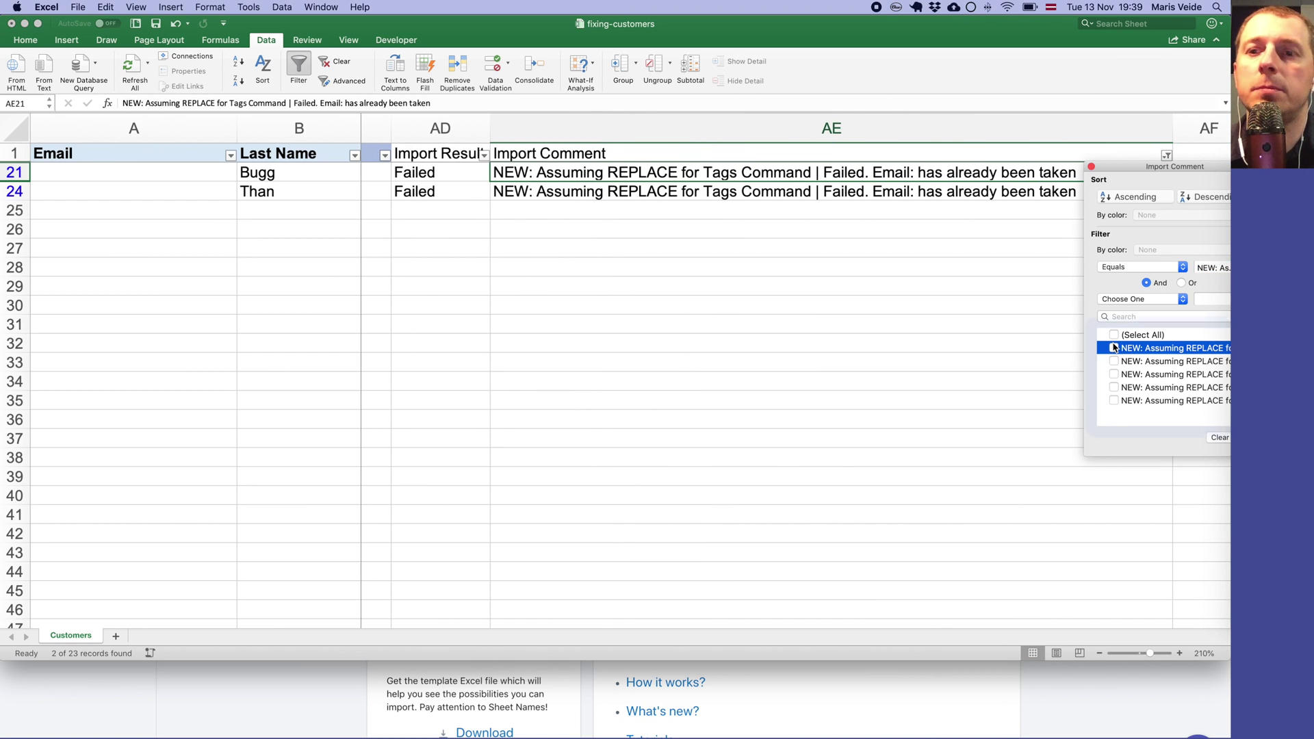
left_click(1116, 362)
left_click(847, 293)
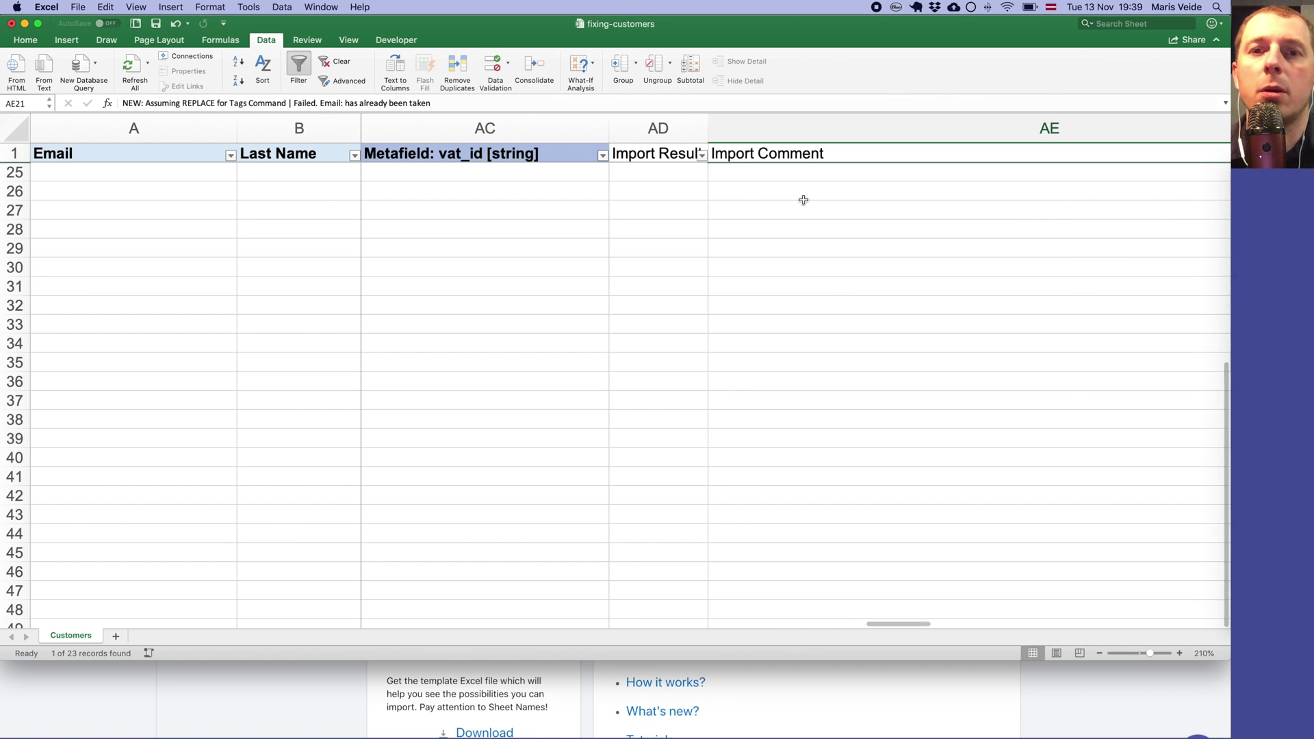
scroll(804, 200, "left", 3)
scroll(849, 193, "right", 4)
left_click(831, 172)
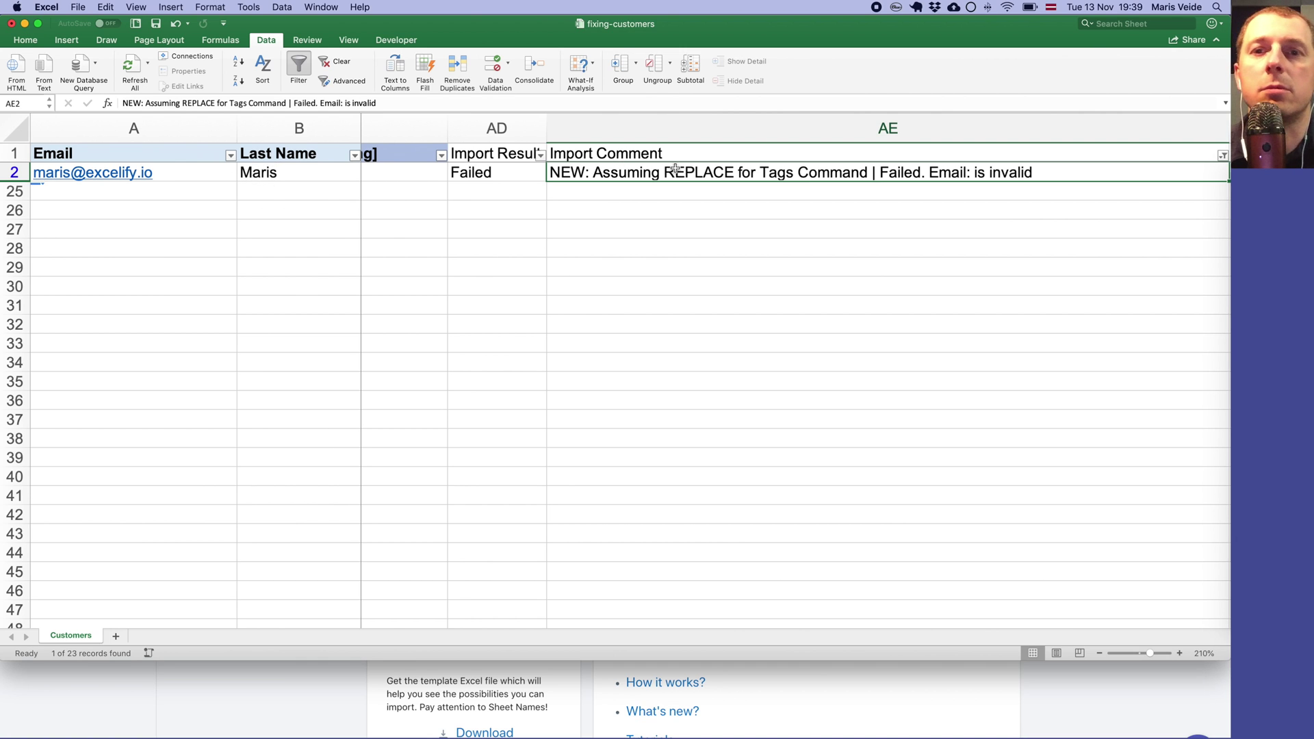
Step: Switch the Import Comment filter to 'Password: is too short', leaving four customers
scroll(860, 181, "right", 3)
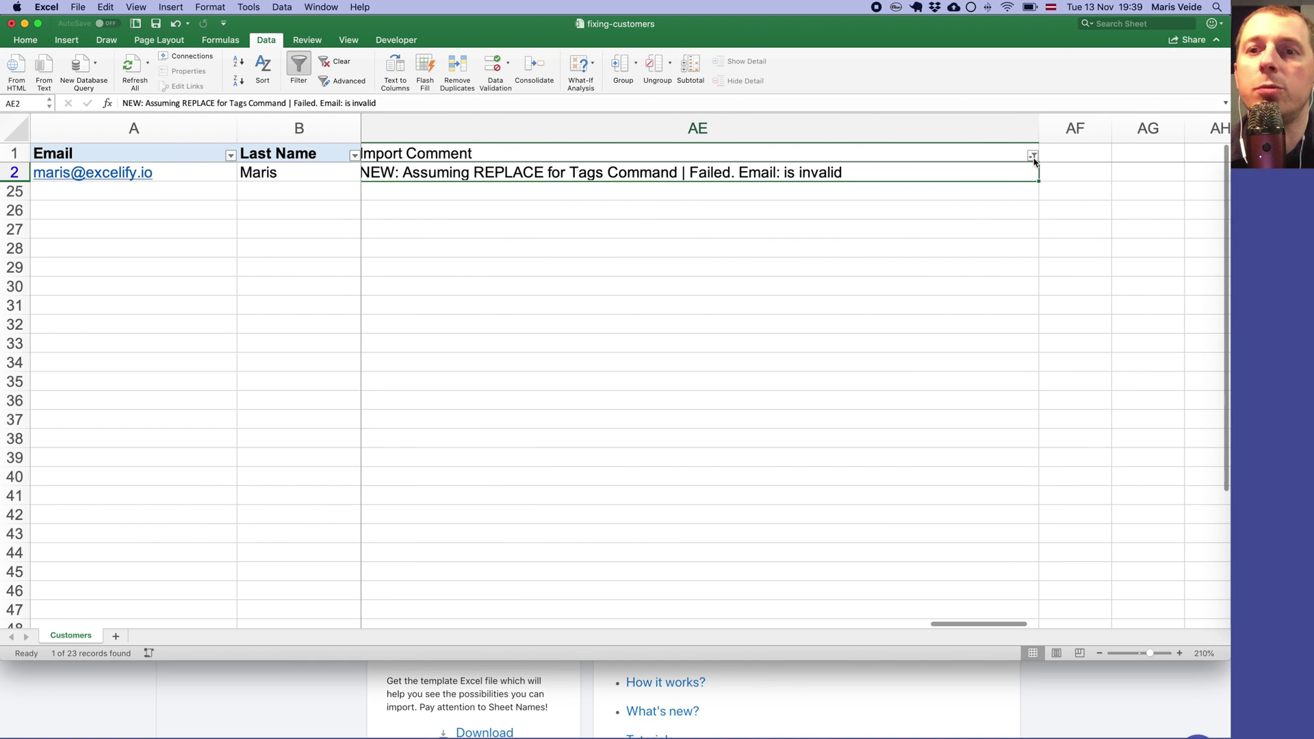
left_click(1032, 156)
left_click(1069, 361)
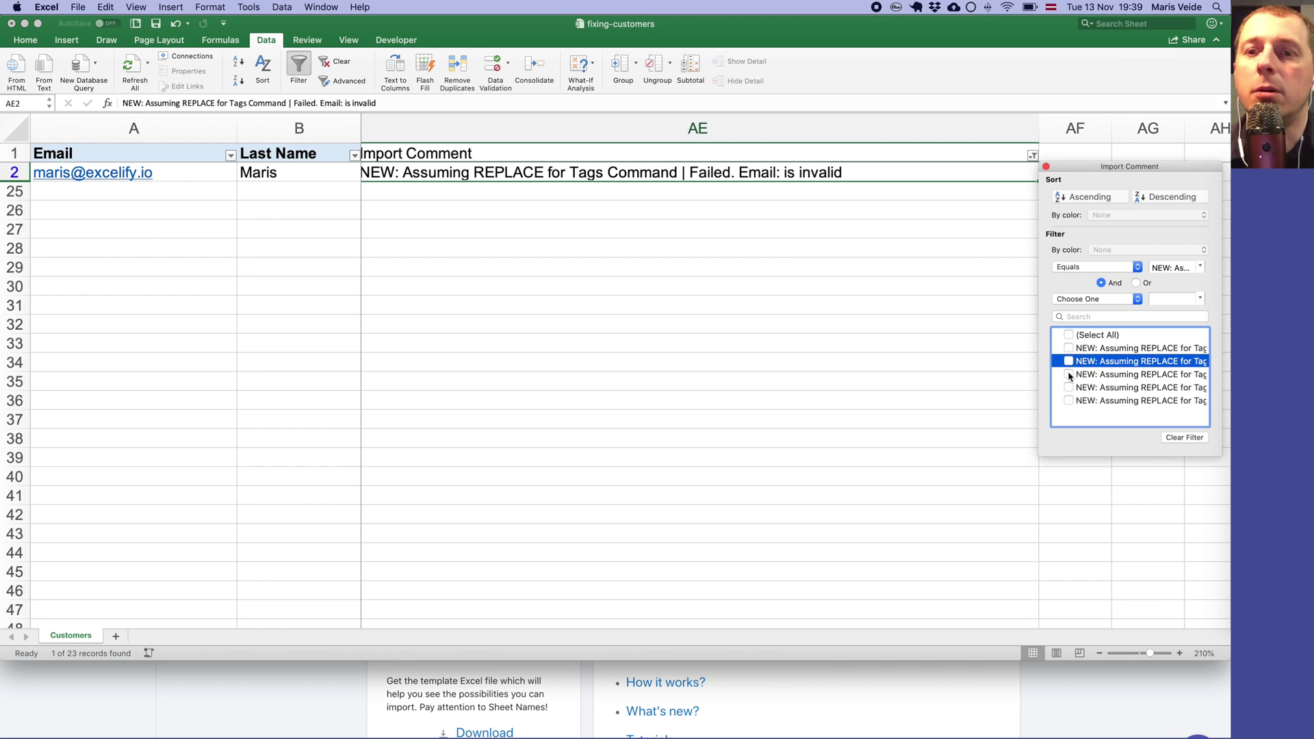
left_click(1070, 375)
Step: Replace the too-short password in H4 with a longer nine-character password
left_click(865, 248)
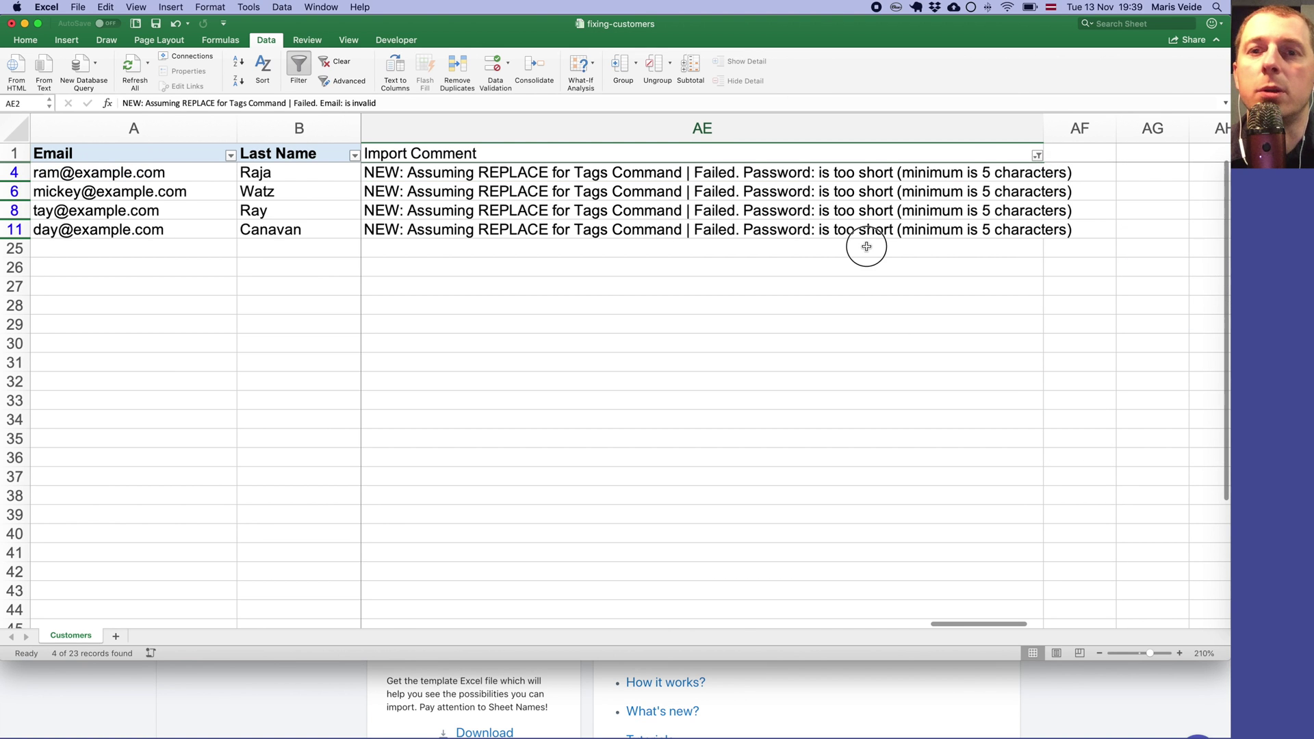
scroll(734, 217, "left", 13)
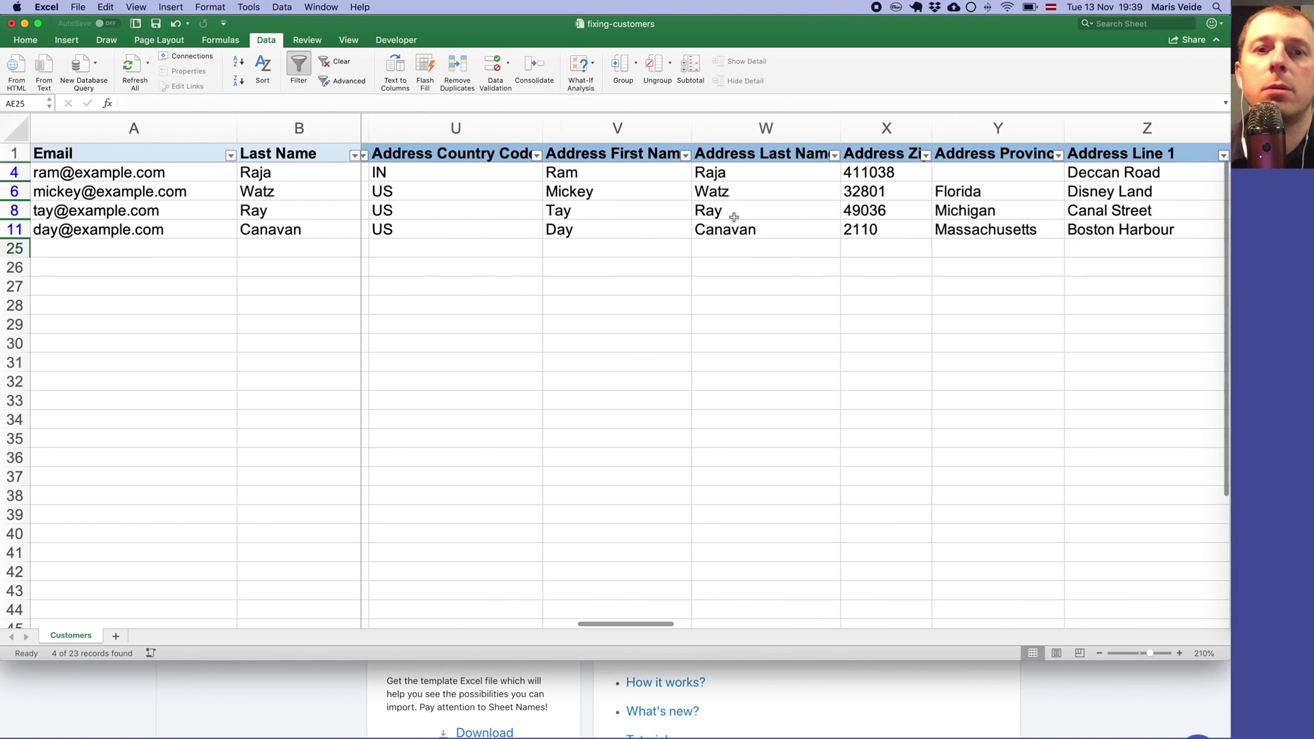
scroll(734, 217, "left", 10)
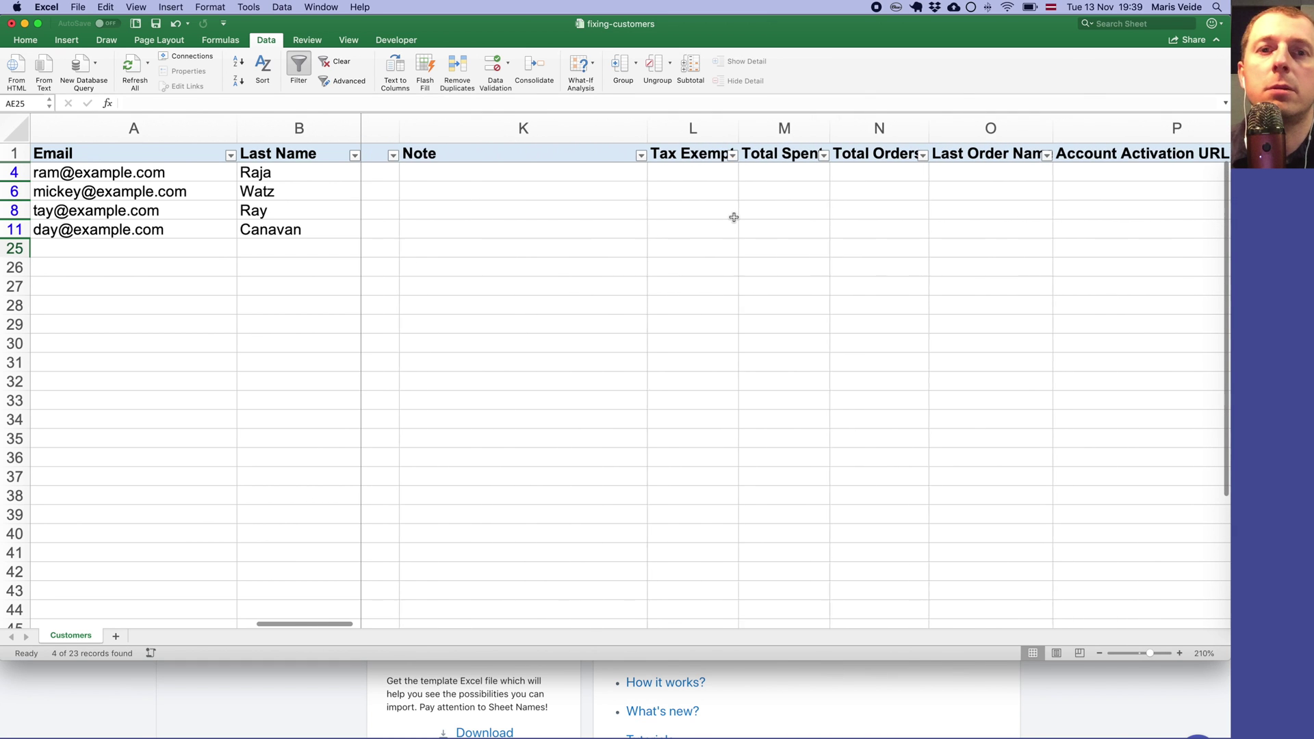
scroll(734, 218, "left", 5)
left_click(734, 179)
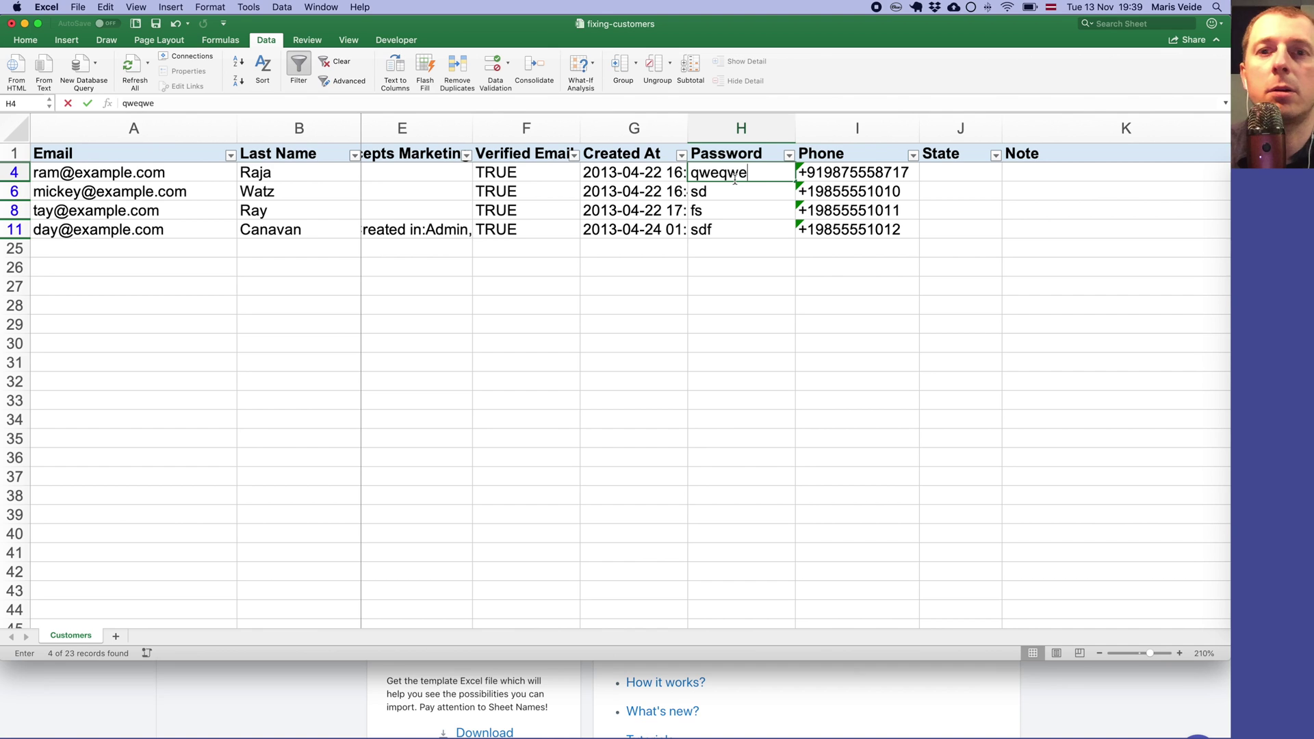
key("super+Return")
Step: Copy the new password over the passwords in H6, H8 and H11
key("super+c")
key("Down")
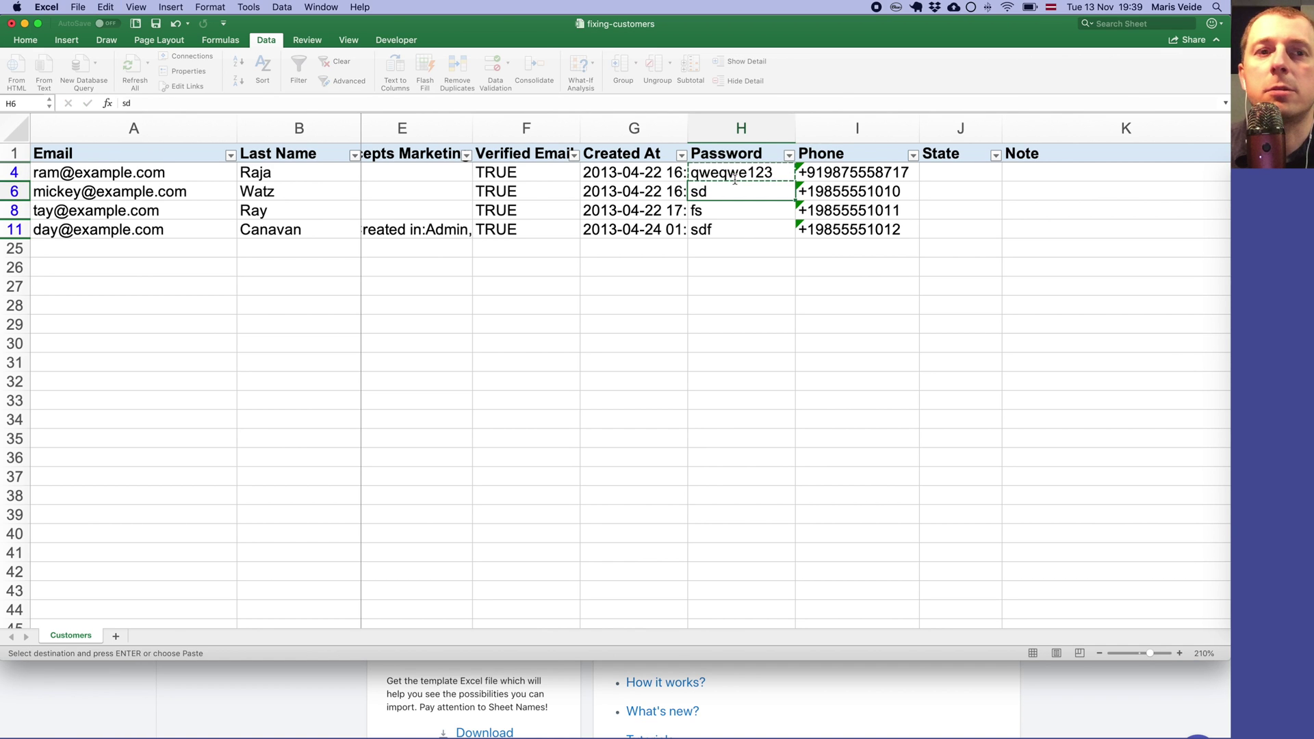
key("super+v")
key("Down")
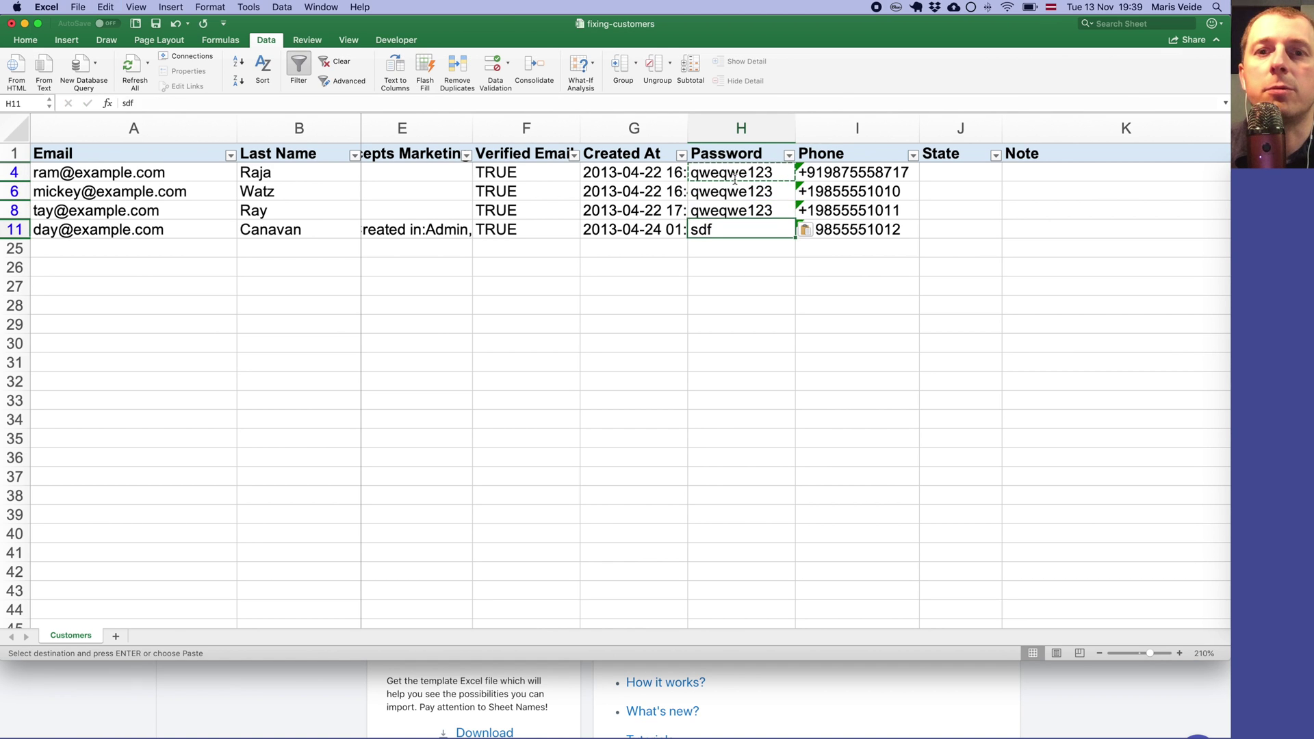
key("super+v")
key("Right")
key("Right")
key("Right")
Step: Bring up the Import Comment filter choices again
scroll(798, 244, "right", 10)
scroll(798, 244, "right", 10)
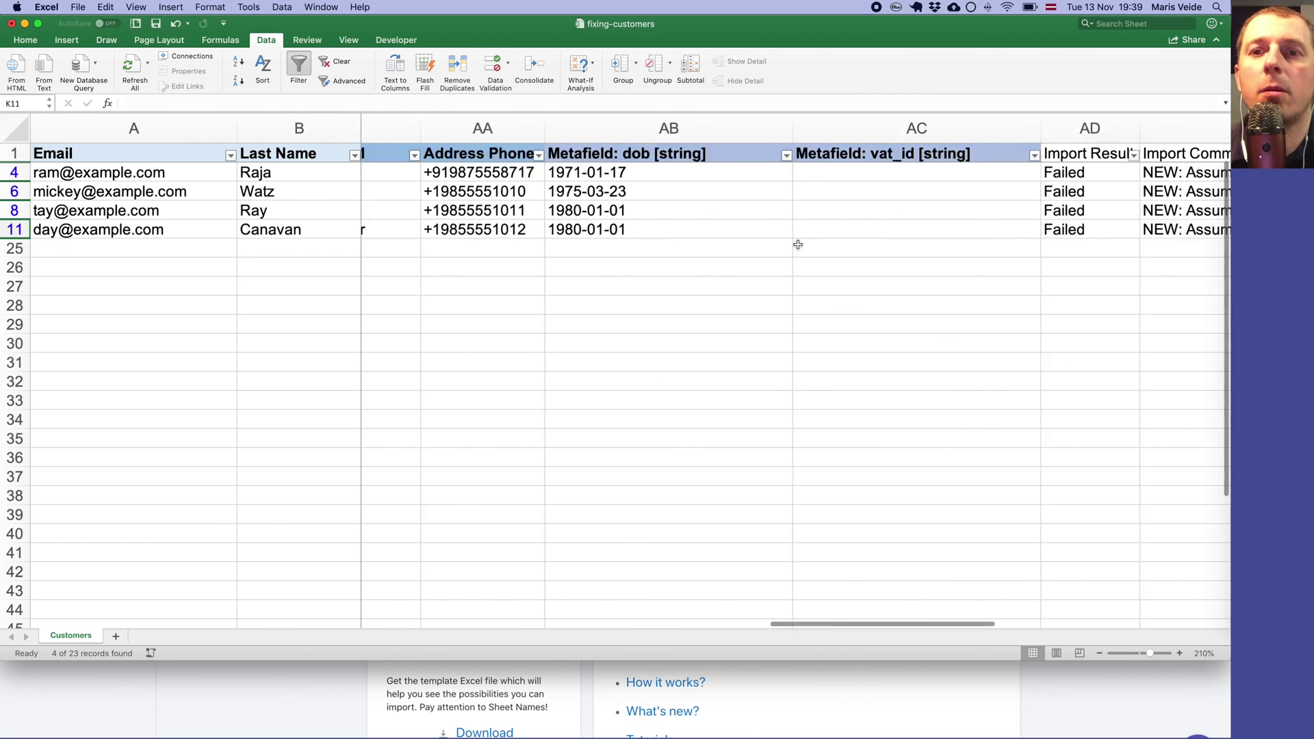
scroll(798, 239, "left", 1)
left_click(783, 157)
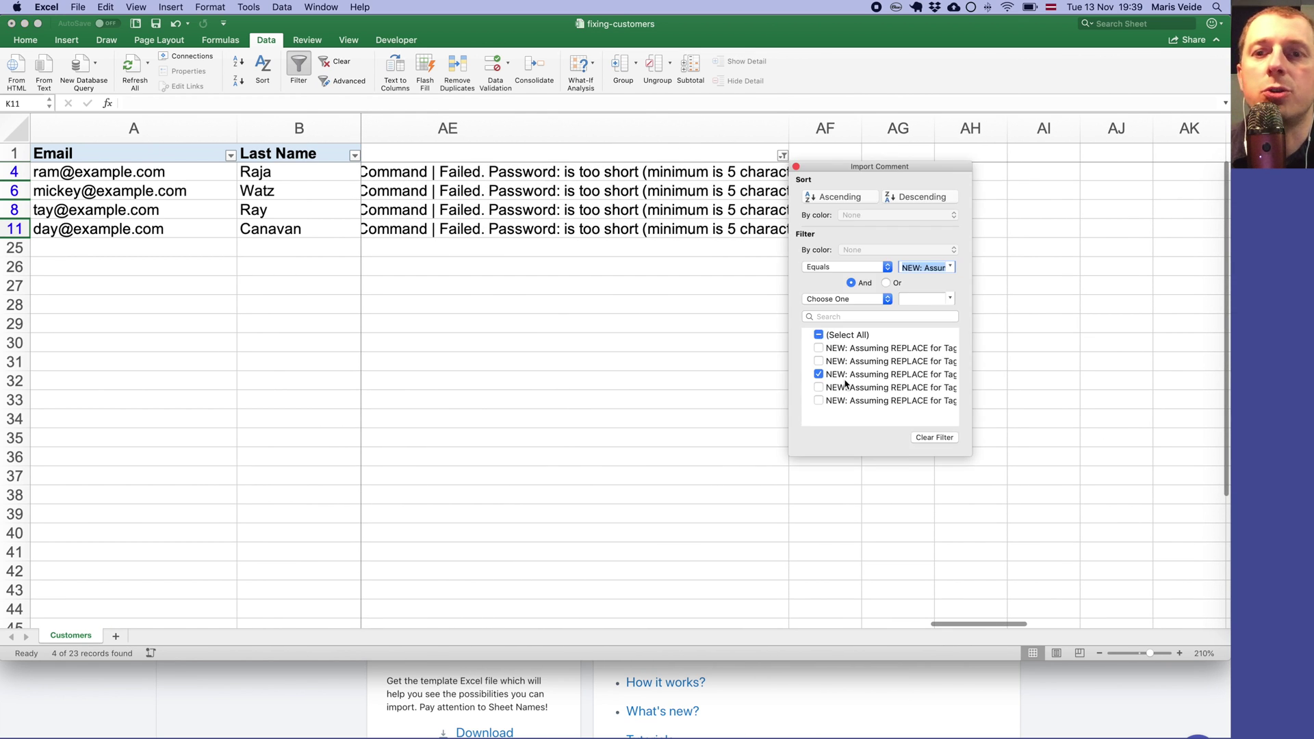
Step: Filter Import Comment to the short-password plus invalid-phone failure, leaving rows 5 and 10
left_click(818, 374)
left_click(820, 388)
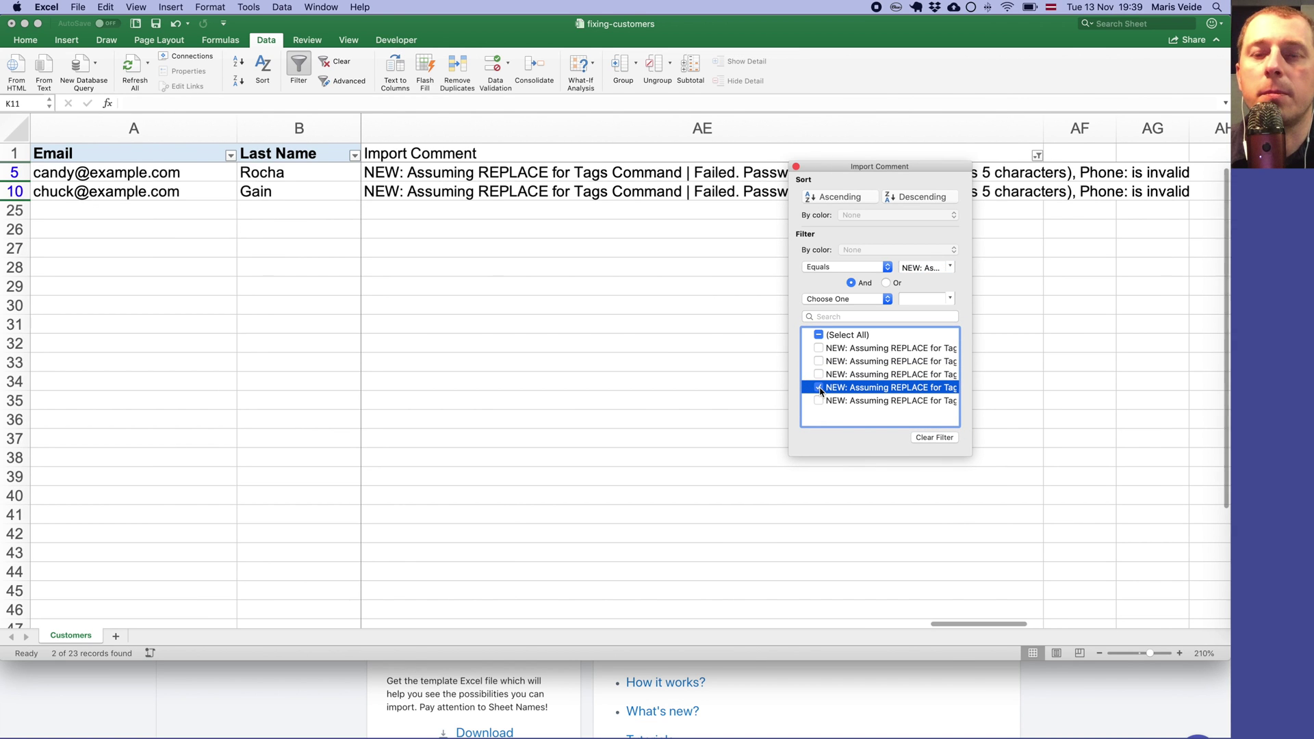
left_click(657, 299)
left_click(658, 296)
left_click(702, 176)
Step: Paste the longer shared password into H5 and H10
scroll(616, 214, "left", 1)
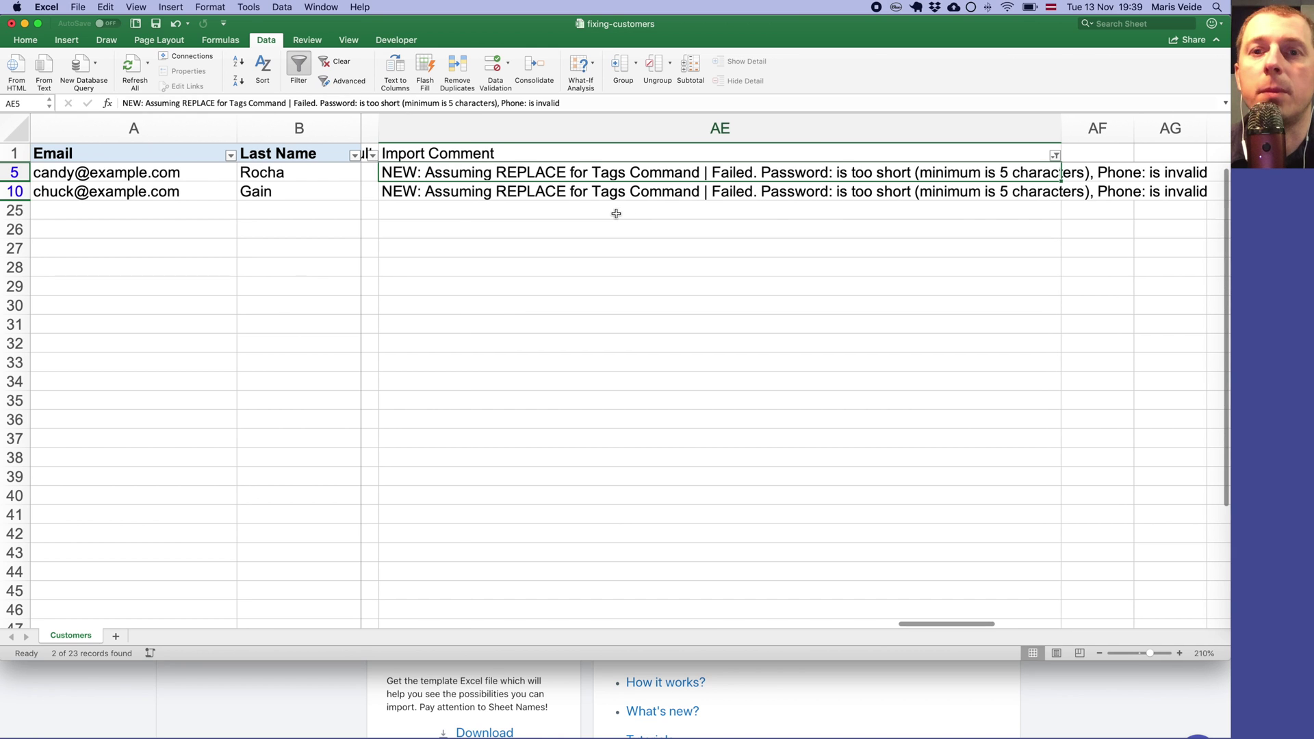
scroll(616, 213, "left", 8)
scroll(584, 216, "left", 12)
scroll(585, 216, "left", 4)
left_click(629, 173)
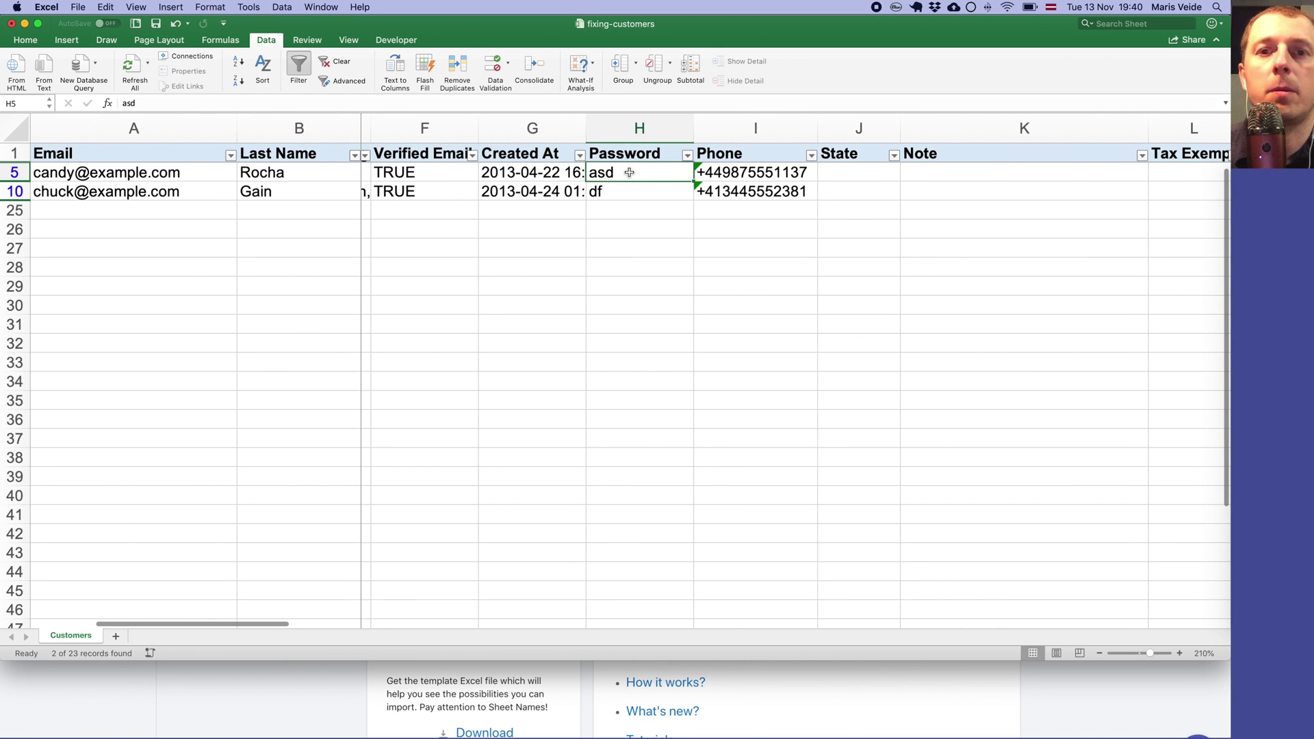
key("Return")
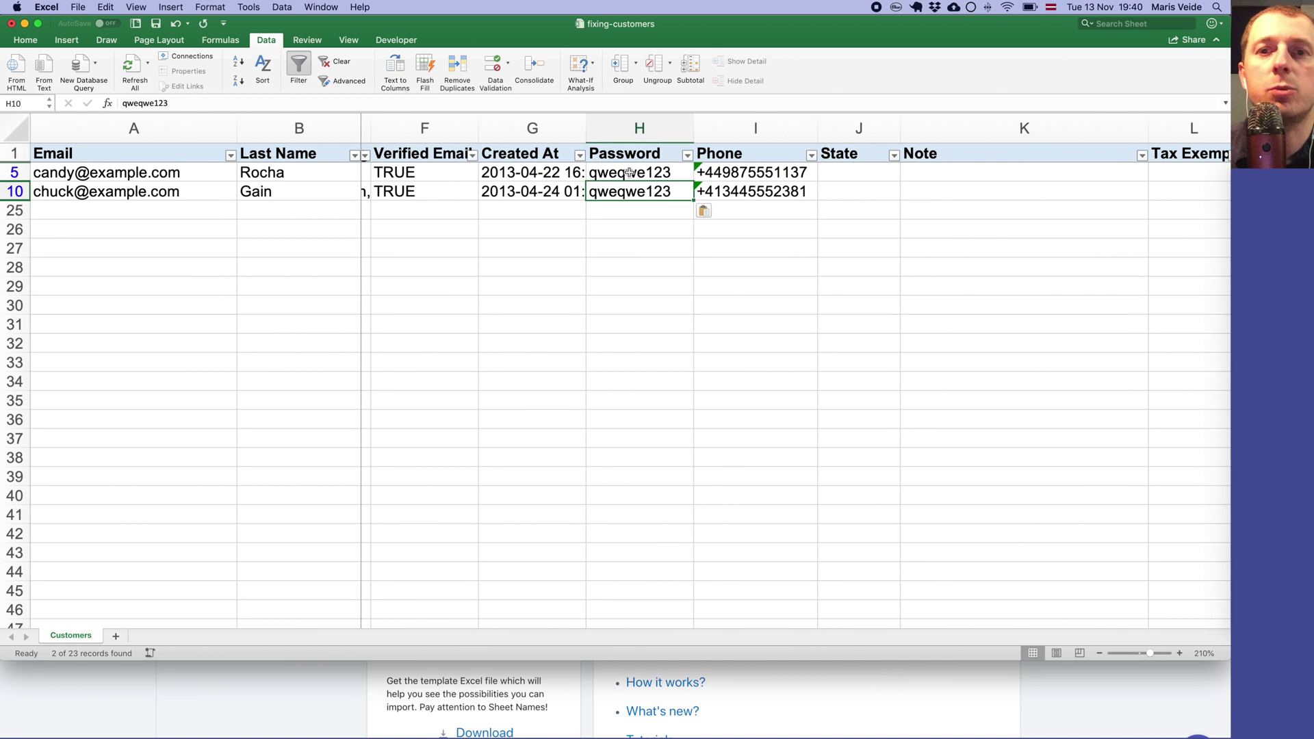
Step: Copy the phone numbers of rows 5 and 10 into Note cells K5 and K10
key("Tab")
key("shift+Up")
key("Return")
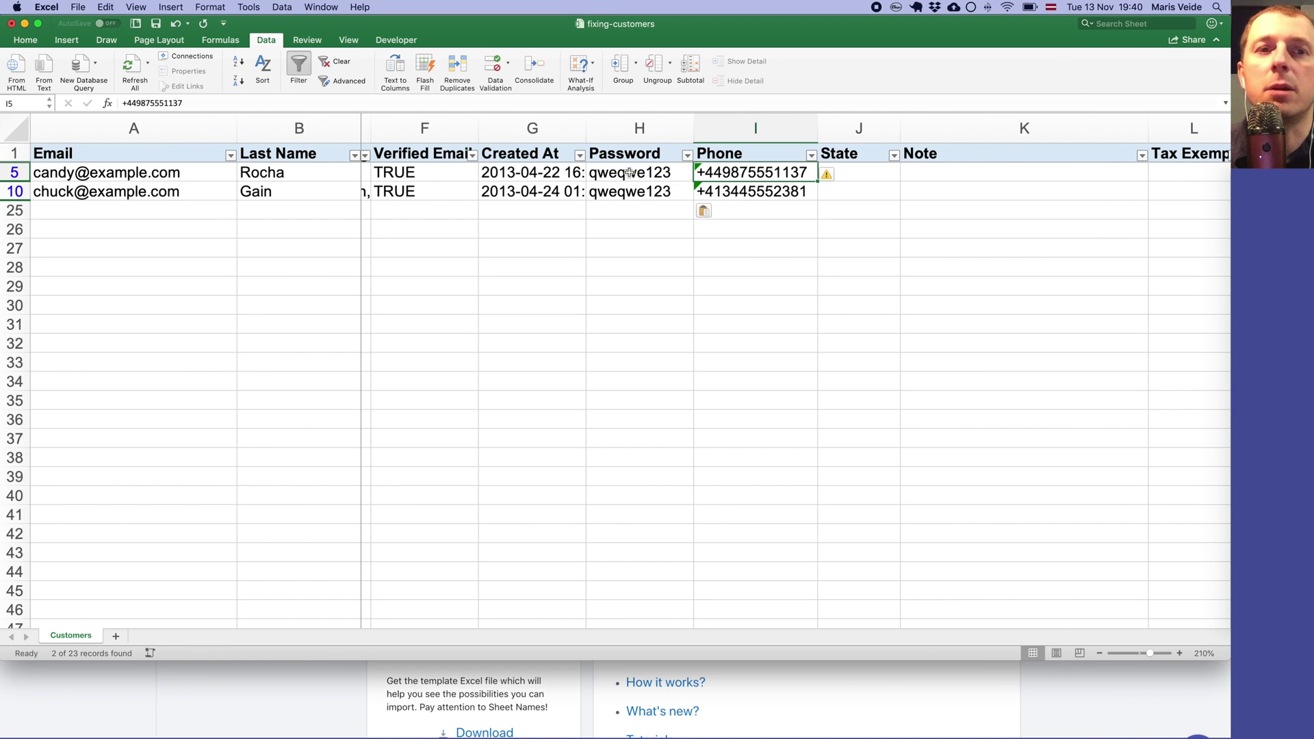
scroll(789, 232, "right", 5)
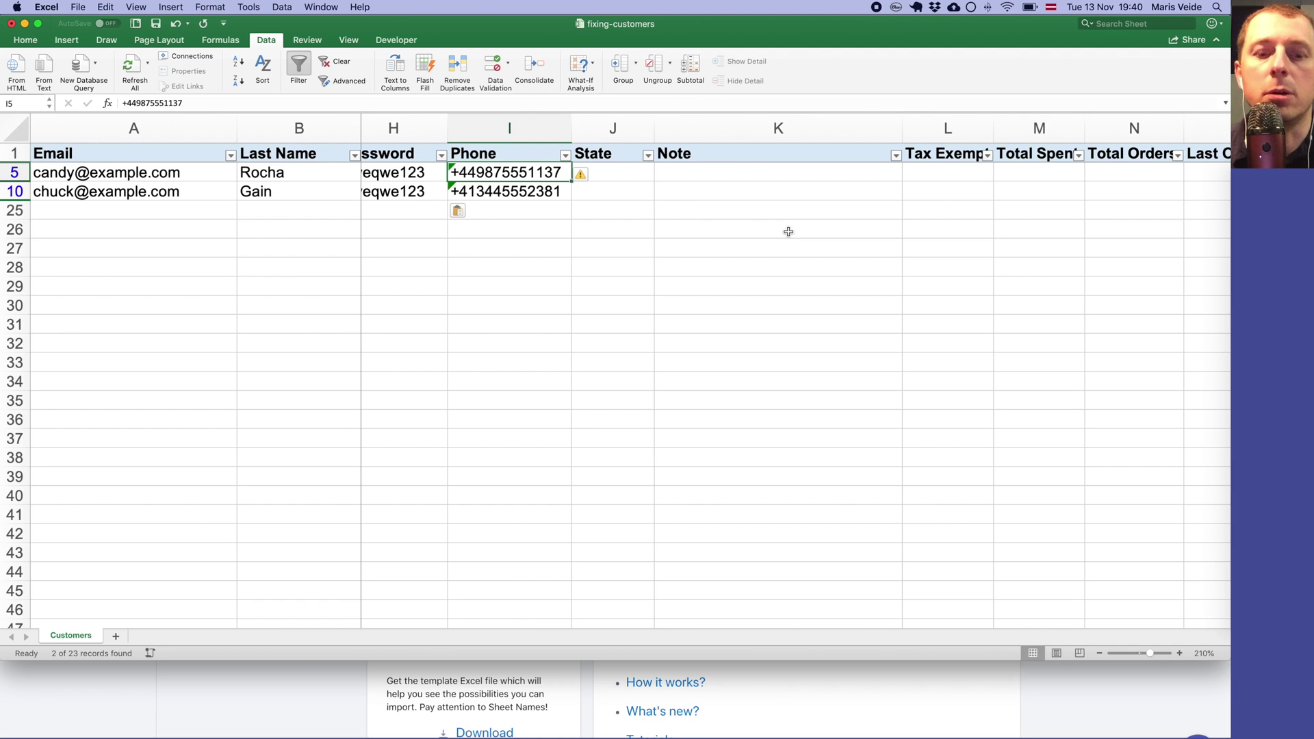
key("super+c")
left_click(728, 173)
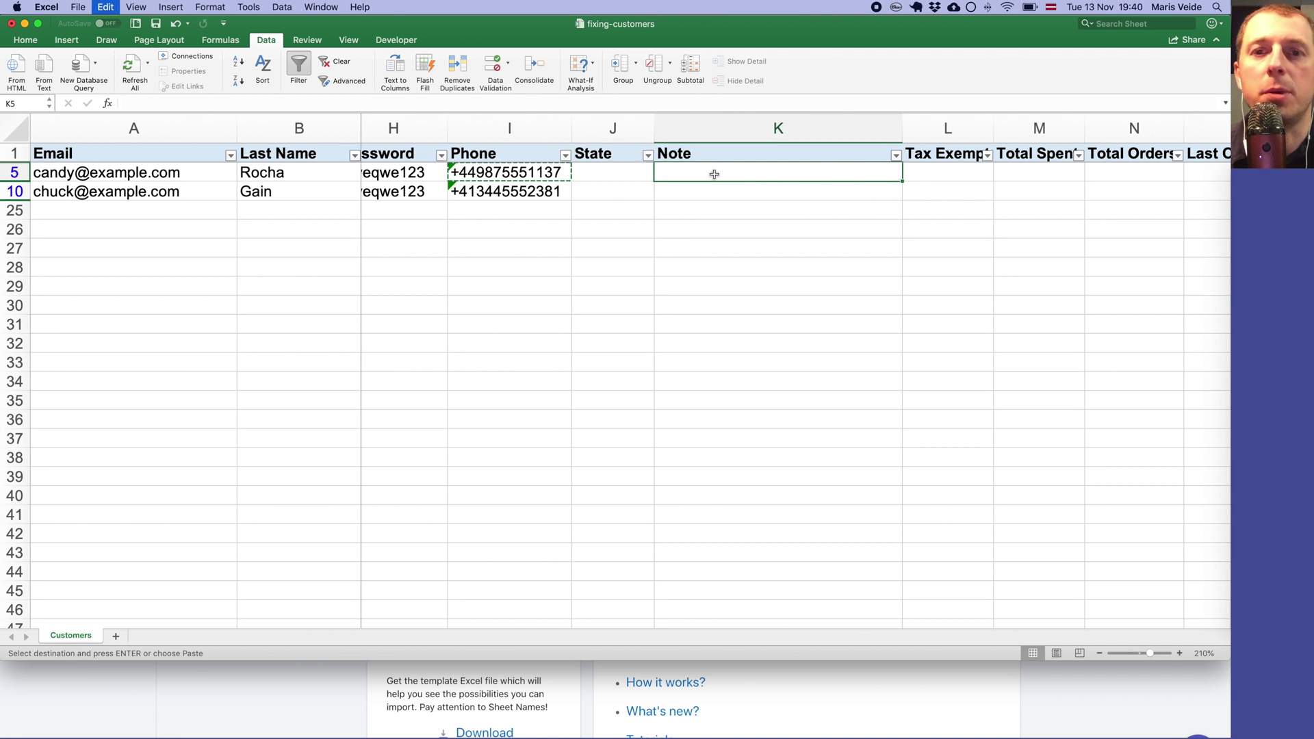
key("super+v")
left_click(533, 195)
key("super+c")
left_click(705, 189)
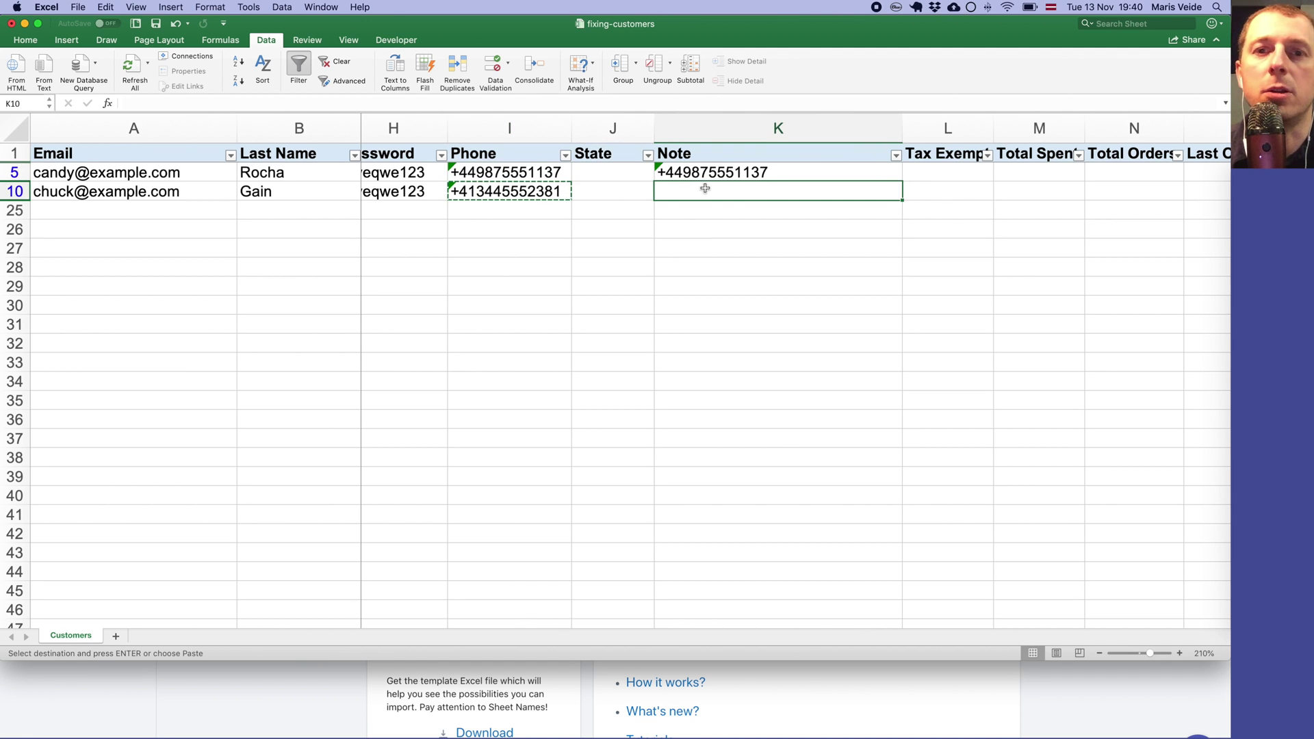
key("super+v")
Step: Clear the invalid phone numbers from column I and check the new notes
left_click_drag(524, 171, 515, 191)
key("Delete")
key("Up")
key("Down")
key("Right")
key("Right")
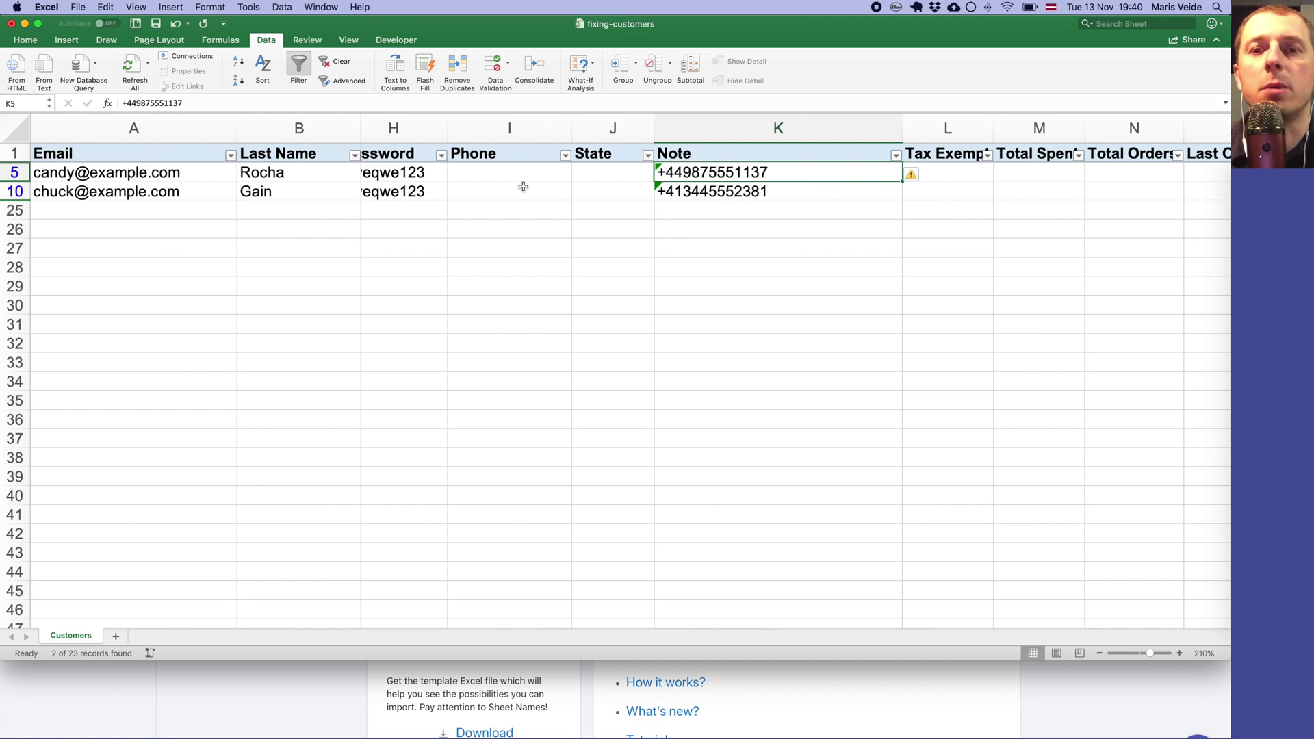
key("Down")
key("Up")
key("Left")
key("Left")
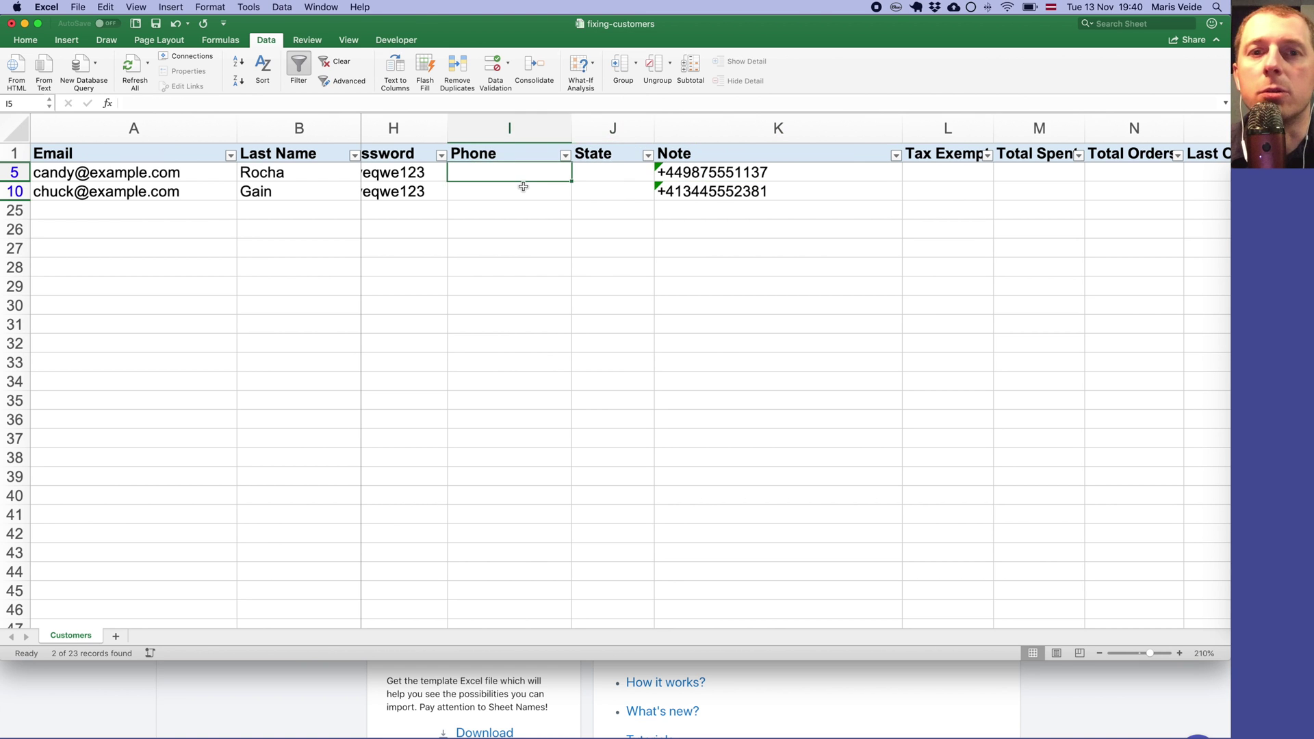
key("Right")
key("Right")
scroll(822, 247, "right", 10)
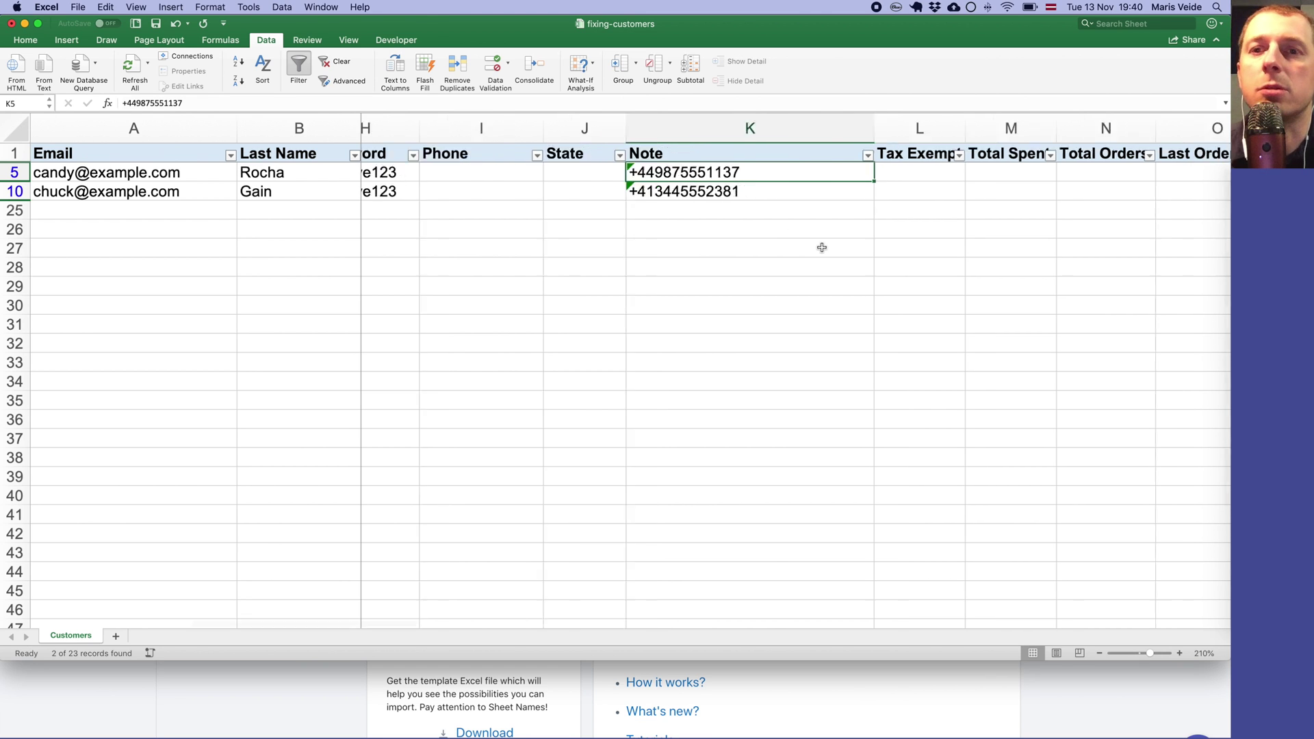
scroll(822, 247, "right", 10)
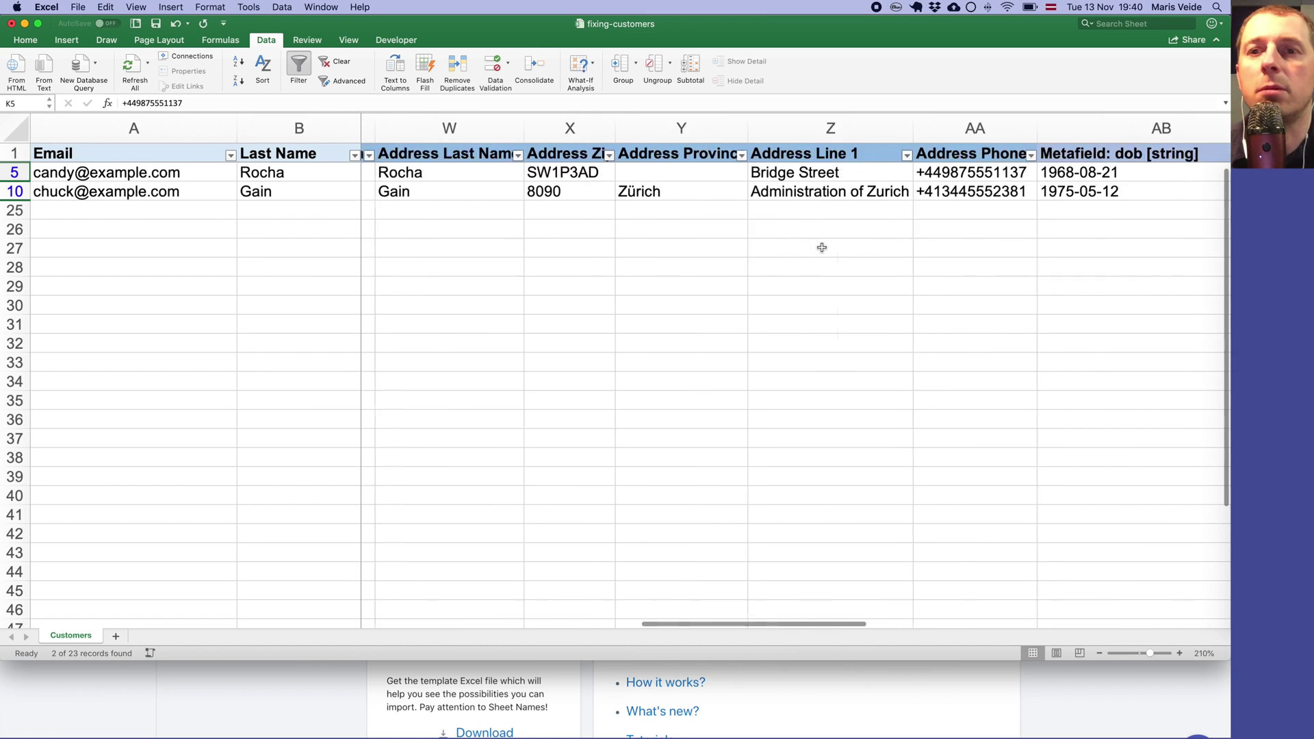
scroll(829, 236, "right", 5)
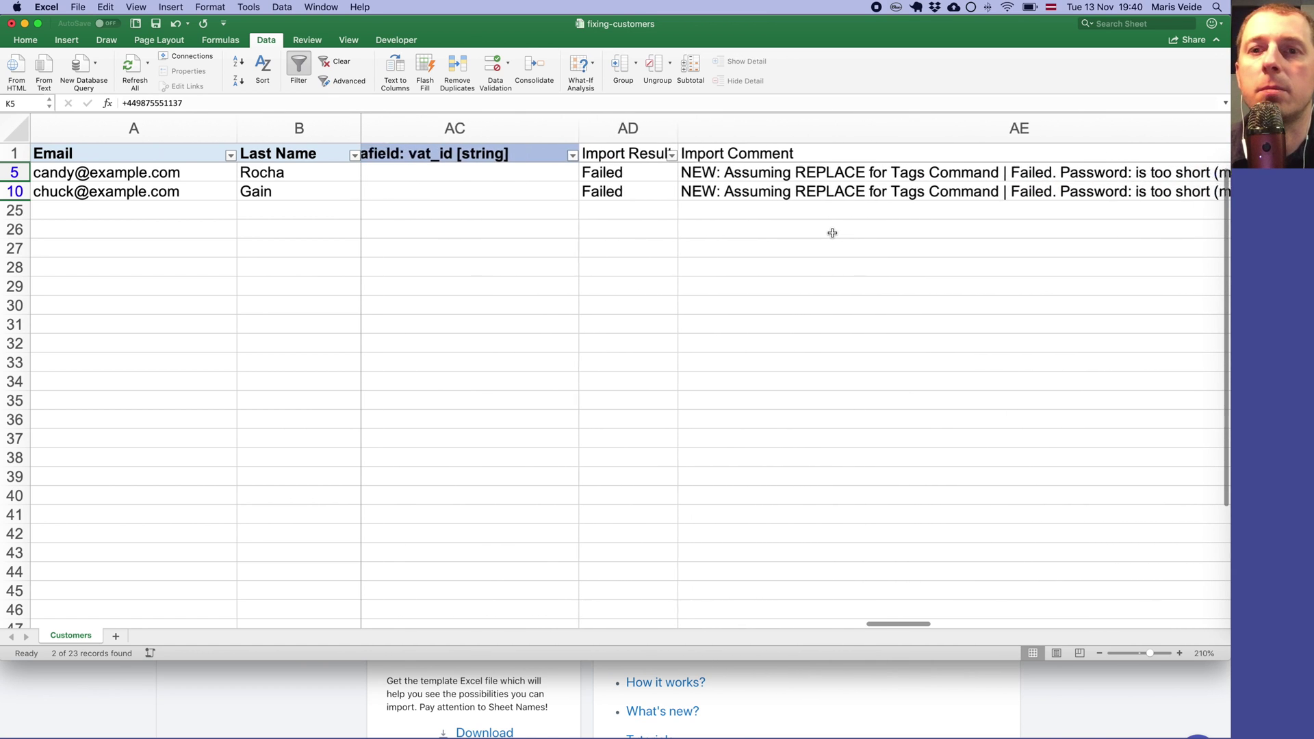
Step: Filter Import Comment to show only 'Phone: is invalid' rows
left_click(1105, 156)
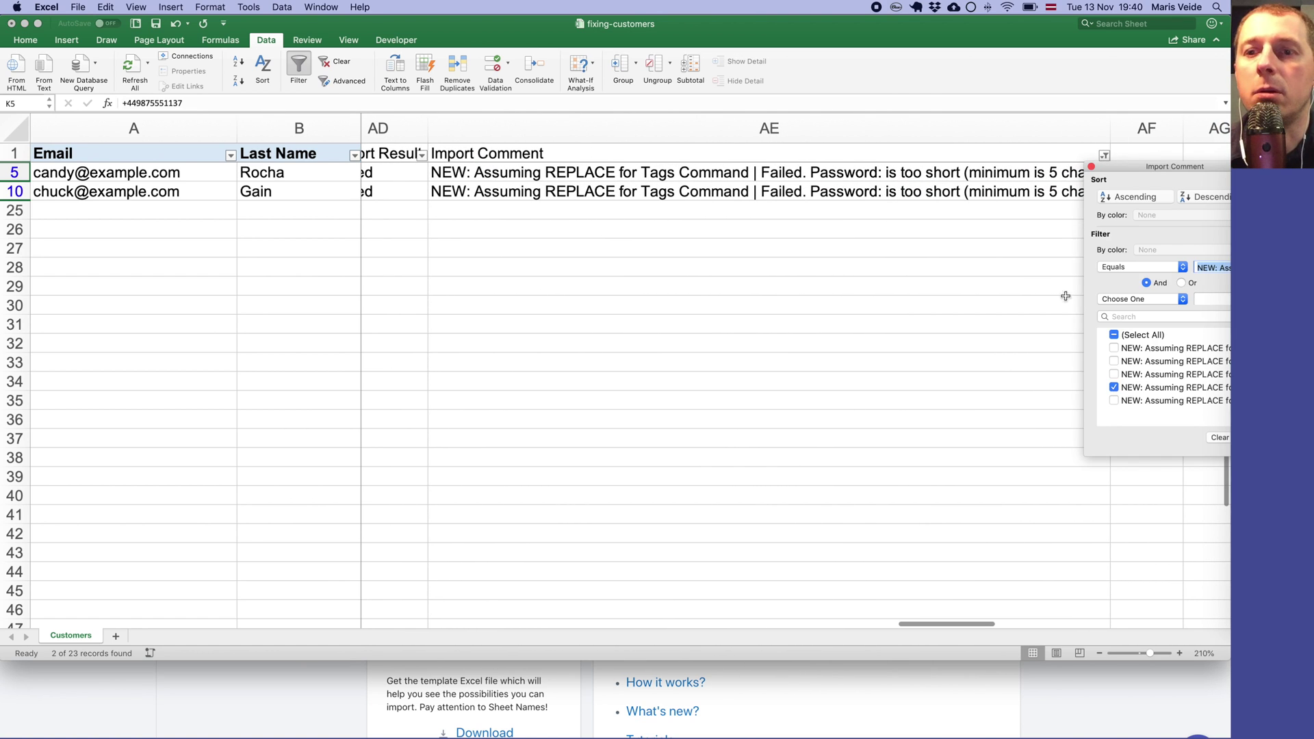
left_click(1114, 388)
left_click(1114, 401)
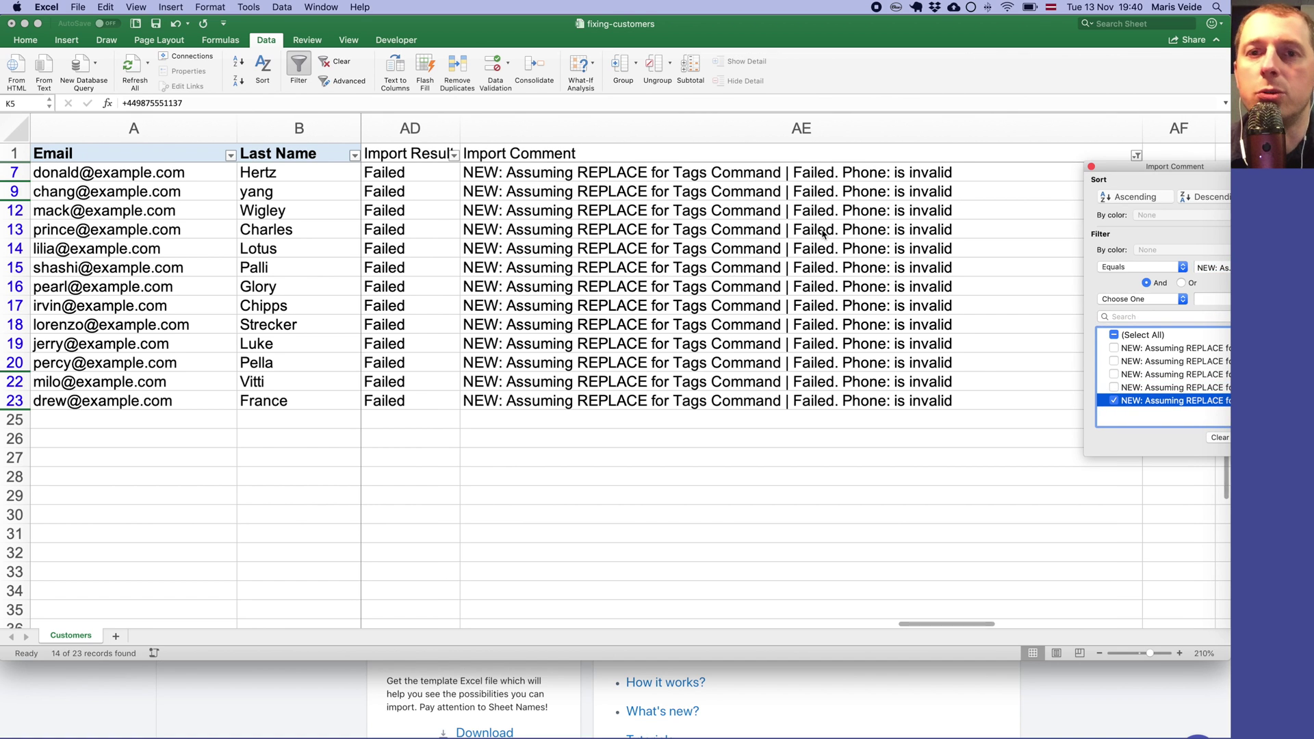
left_click(806, 252)
left_click(682, 249)
Step: Try copying the filtered phone numbers into the visible Note cells K3:K23
scroll(682, 249, "left", 15)
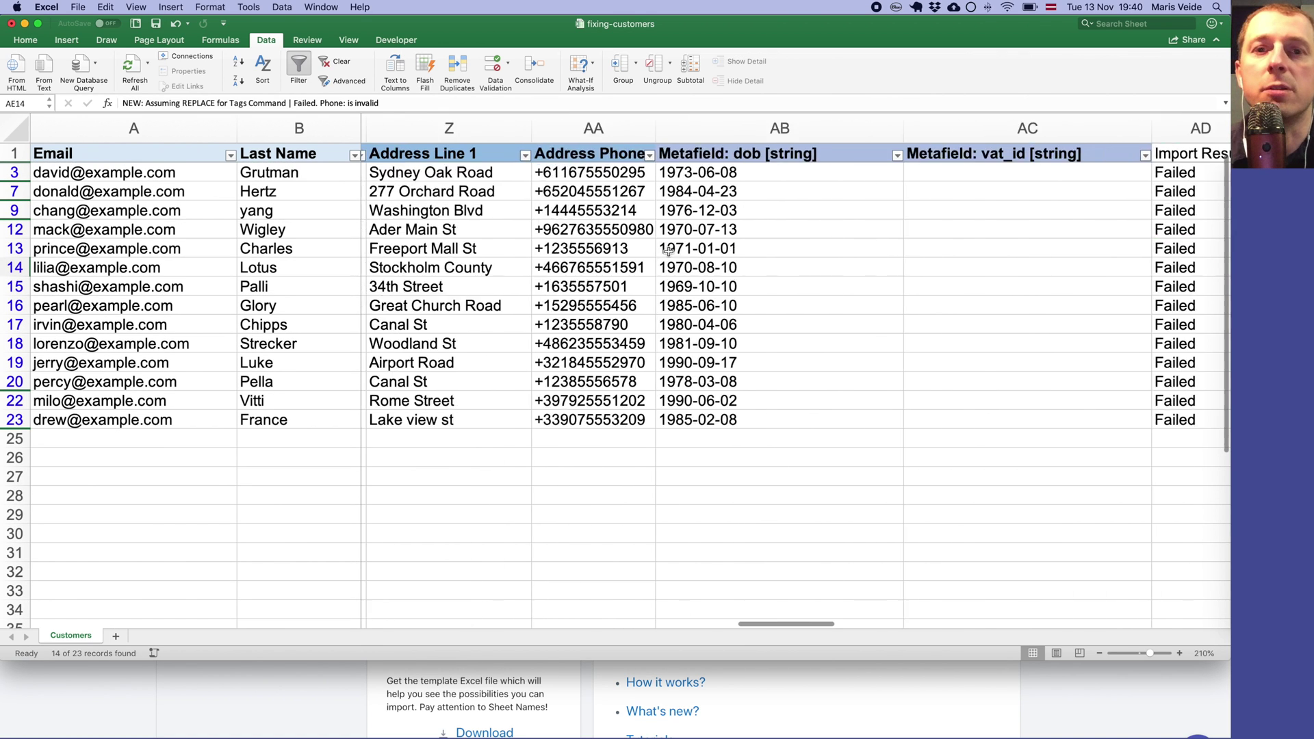
scroll(669, 252, "left", 10)
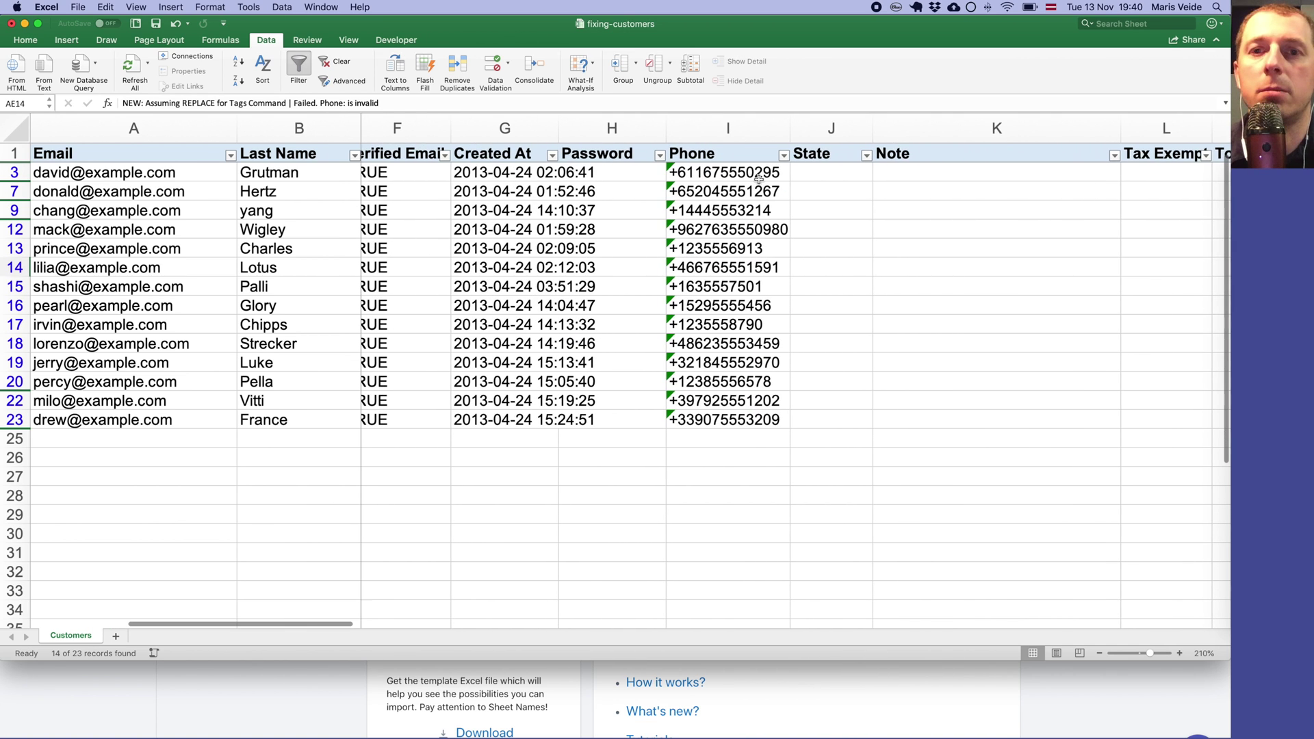
left_click_drag(758, 179, 759, 364)
left_click_drag(760, 436, 771, 411)
key("super+c")
left_click(920, 176)
key("super+v")
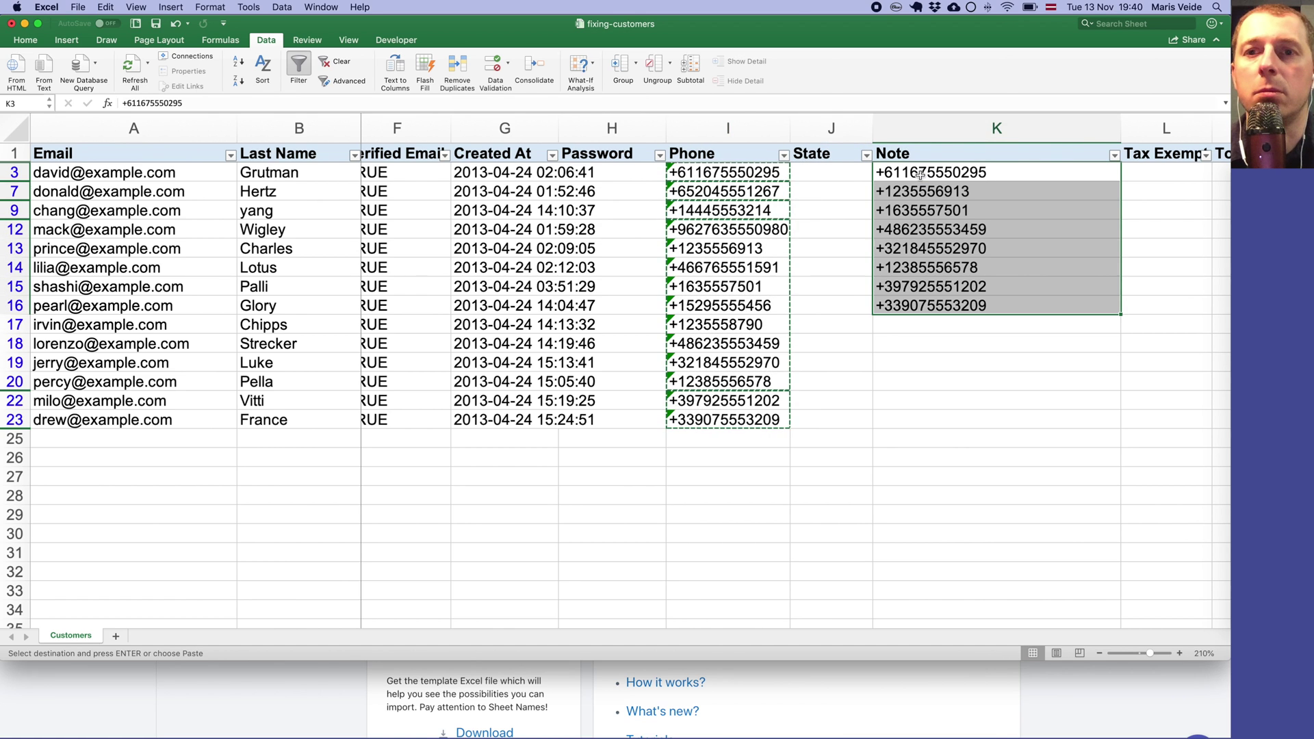
key("super+z")
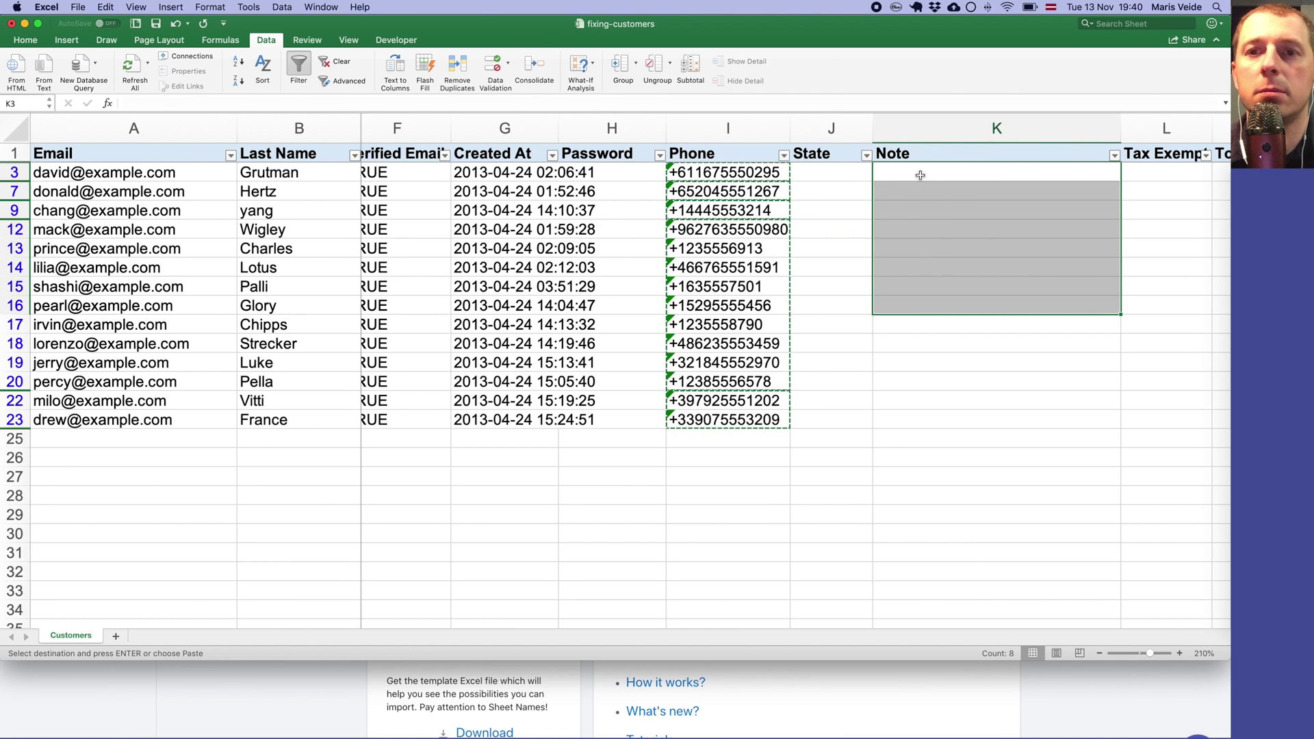
left_click_drag(920, 175, 911, 420)
key("super+shift+z")
key("super+v")
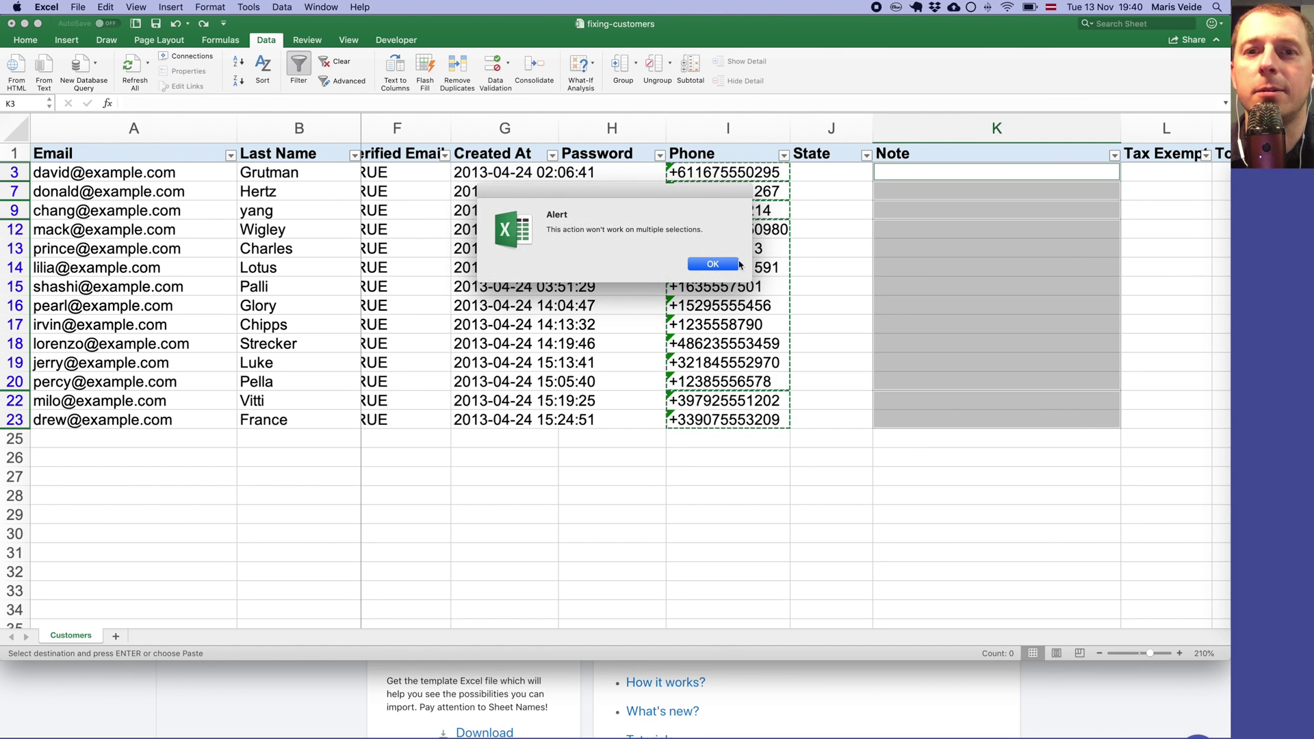
left_click(713, 264)
Step: Cancel the pending copy and remove the Import Comment filter to show all rows
left_click(760, 274)
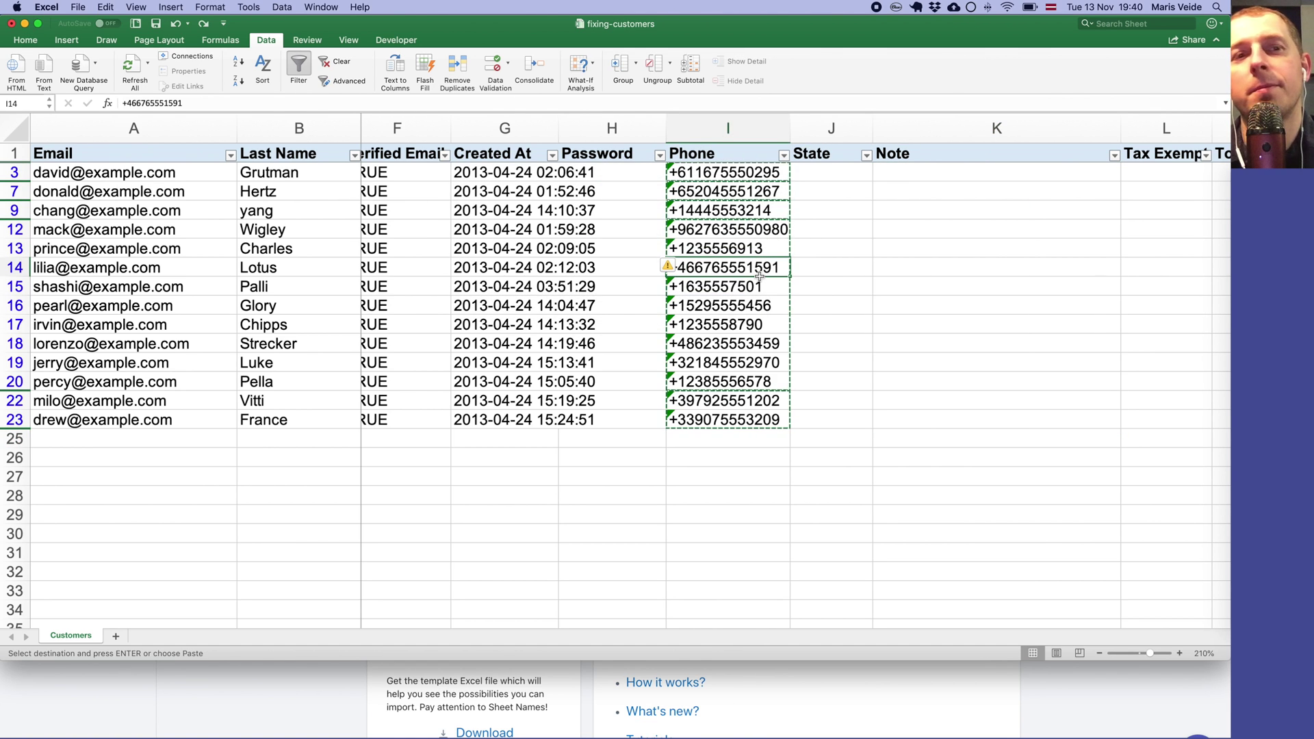
left_click(805, 273)
key("Escape")
left_click(781, 272)
scroll(900, 234, "right", 10)
scroll(900, 235, "right", 8)
scroll(900, 235, "left", 3)
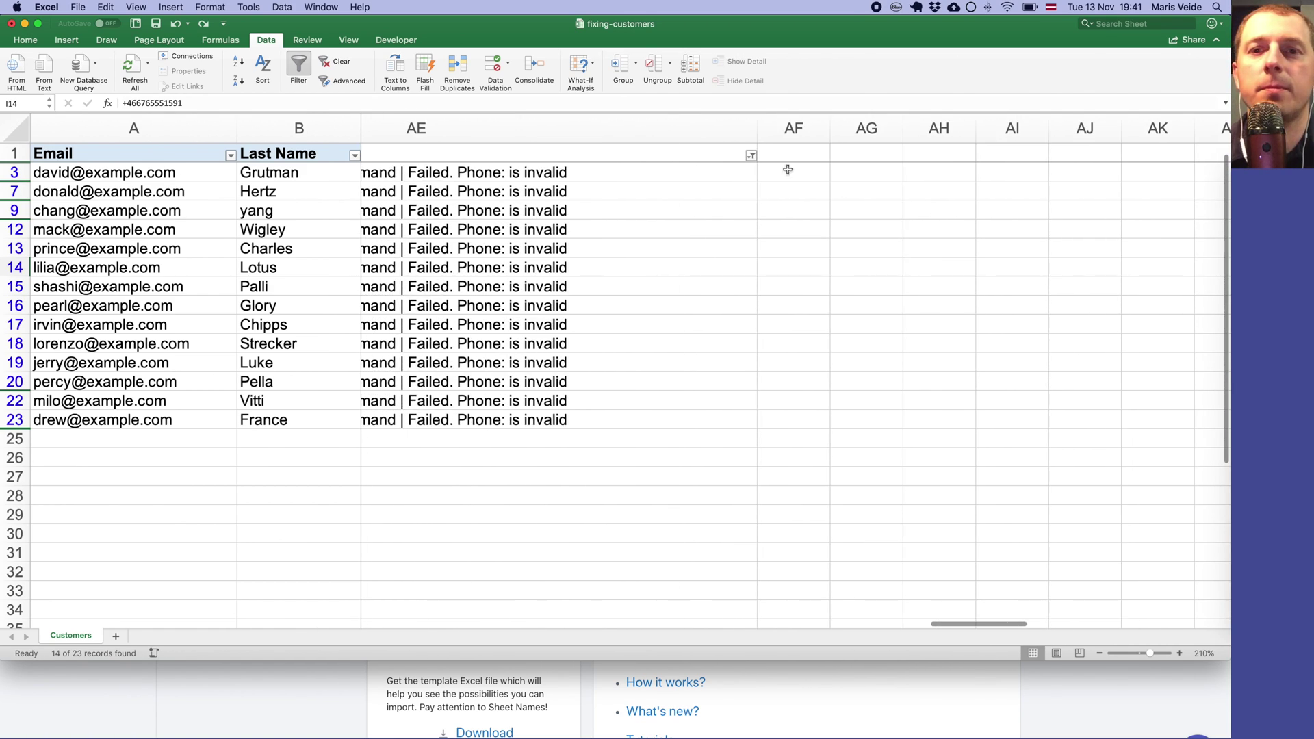
left_click(751, 156)
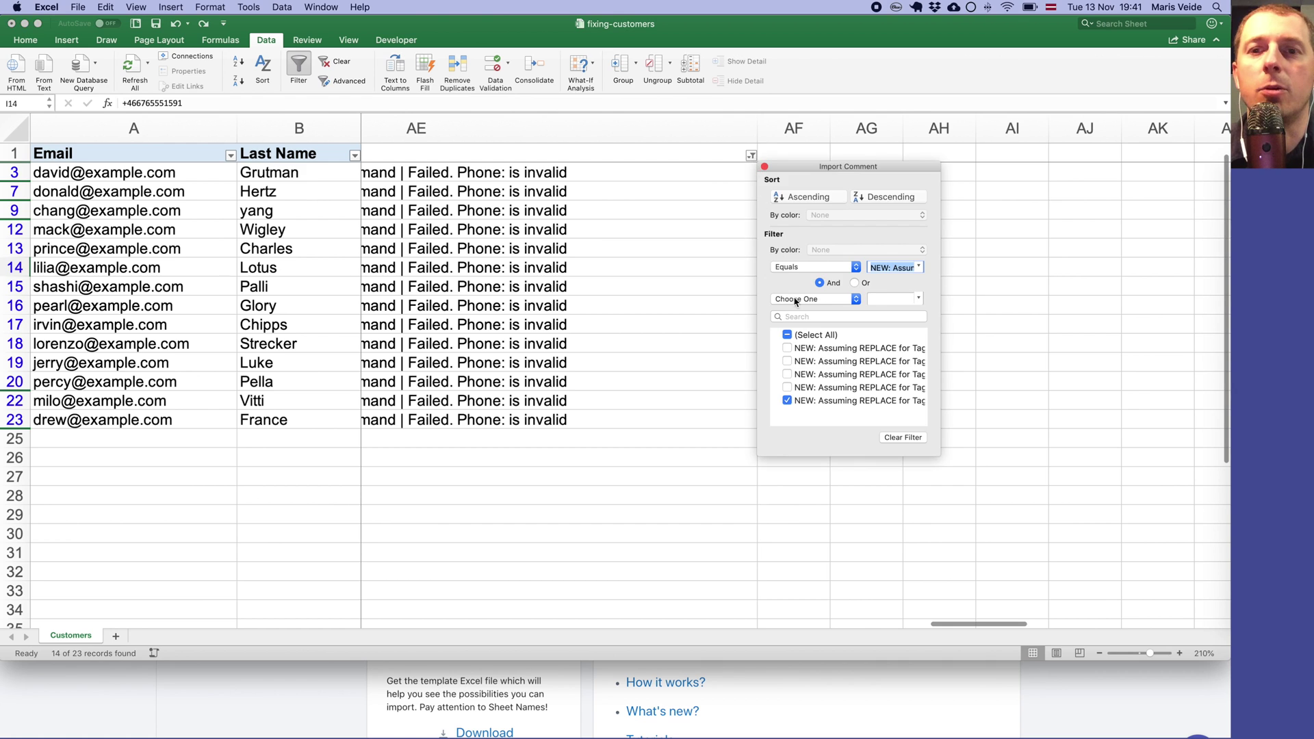
left_click(903, 438)
left_click(493, 287)
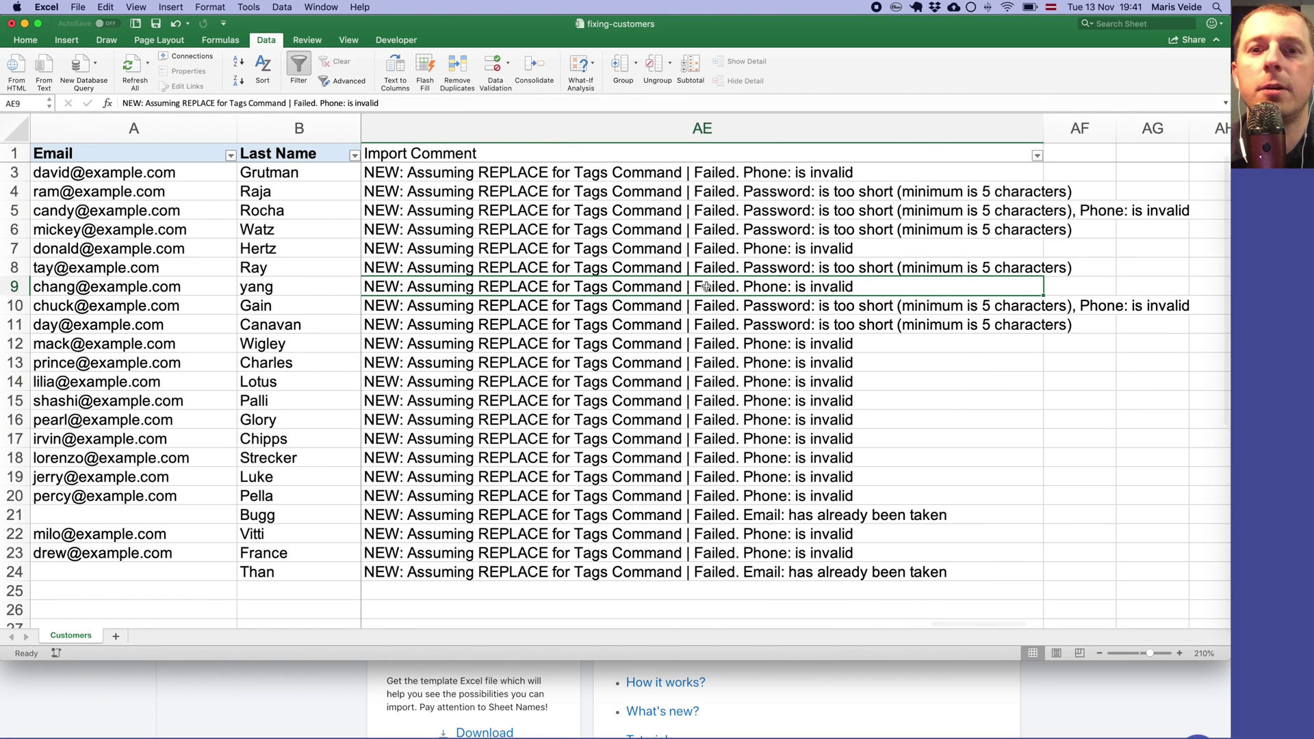
Step: Sort the rows by Import Comment ascending
left_click(238, 62)
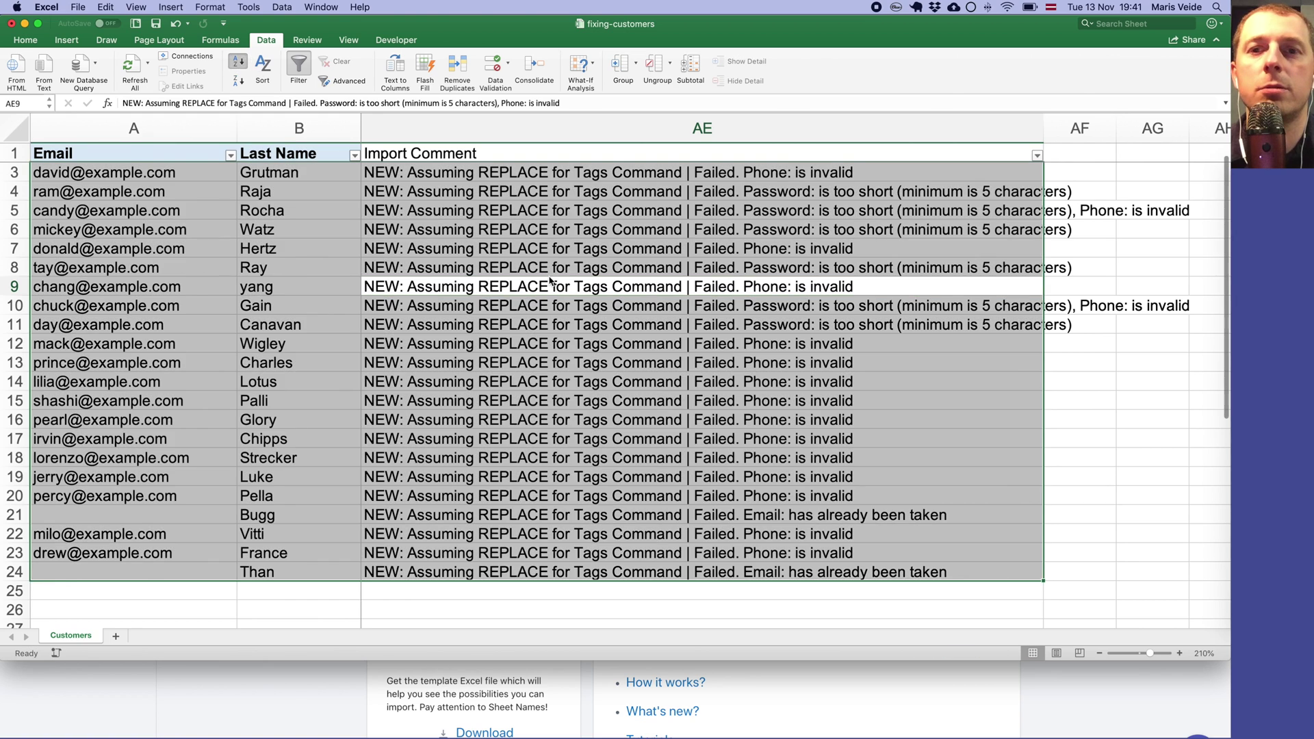
scroll(596, 245, "up", 1)
scroll(596, 245, "left", 1)
scroll(596, 245, "up", 1)
scroll(596, 245, "left", 1)
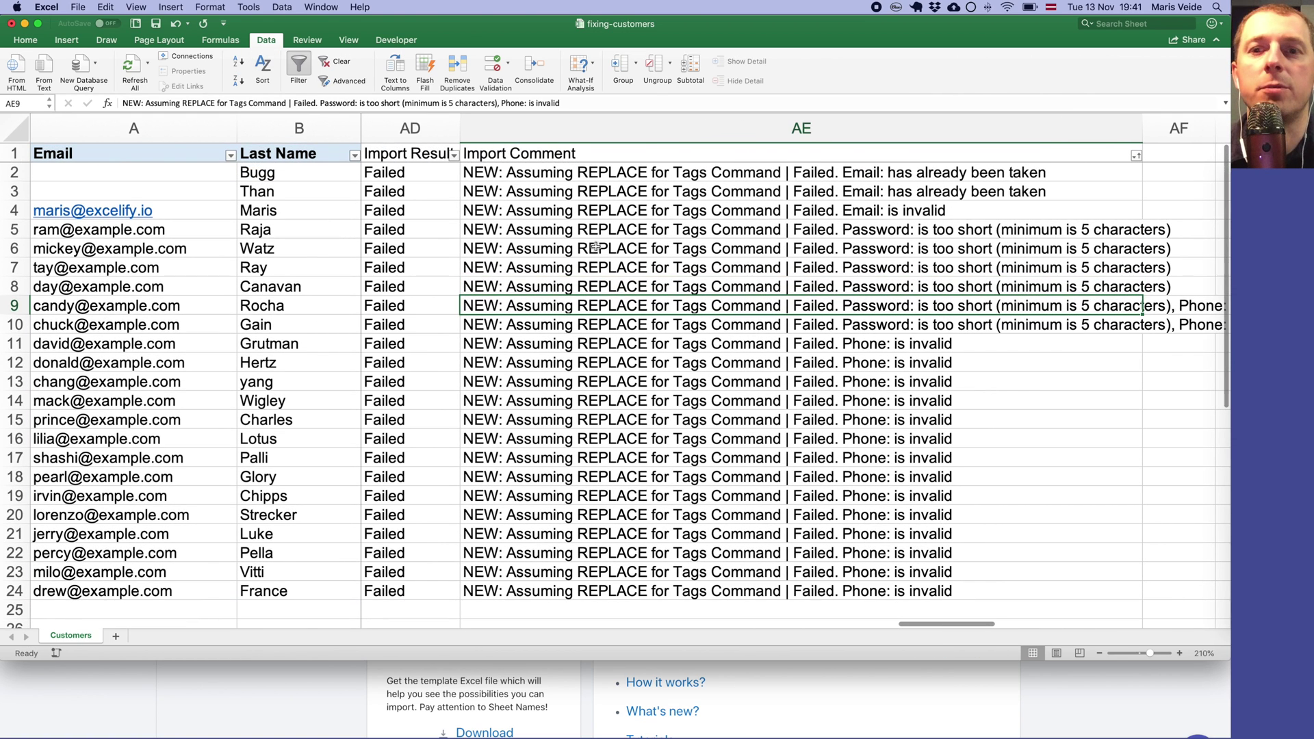
Step: Locate the first 'Phone: is invalid' row, AE11, and go to its Phone cell I11
left_click(627, 345)
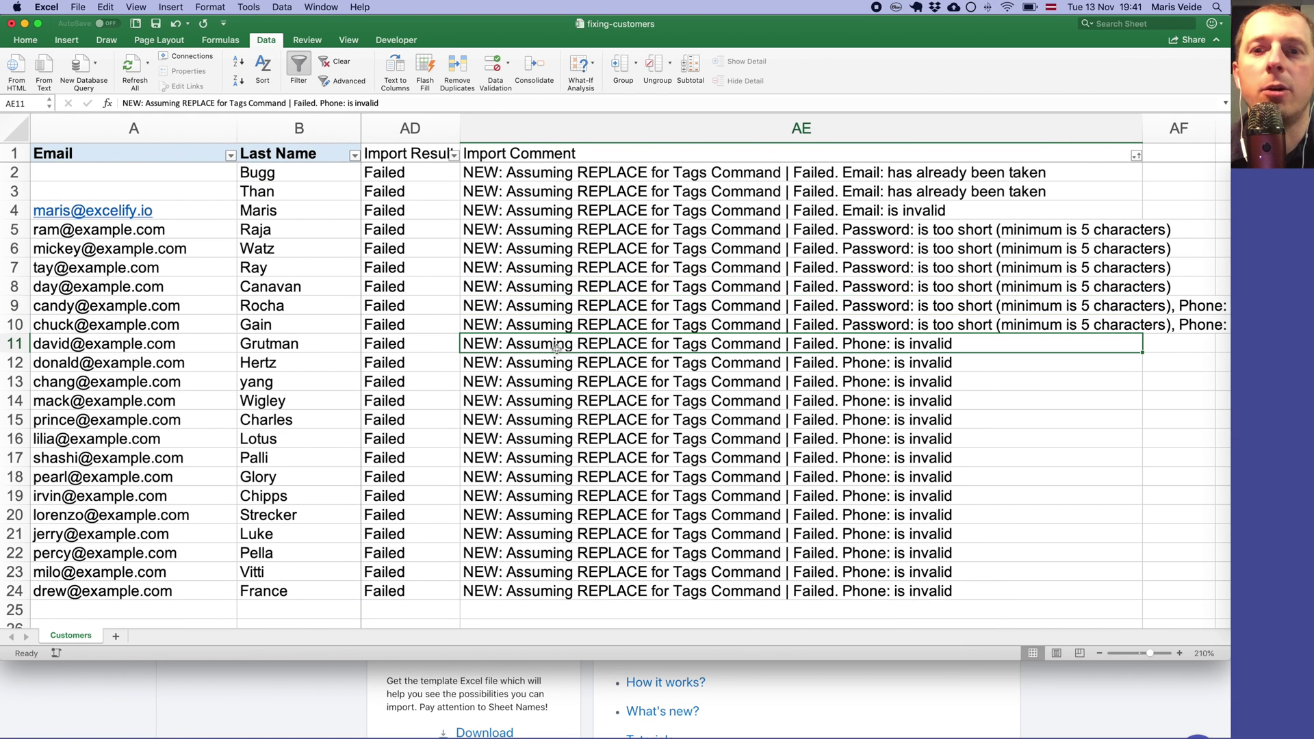
key("shift+Down")
key("shift+Down")
key("shift+Down")
key("shift+Down")
key("shift+Down")
key("shift+Down")
key("shift+Down")
key("shift+Down")
key("shift+Left")
key("shift+Left")
key("shift+Left")
key("shift+Left")
key("shift+Left")
key("shift+Left")
key("shift+Left")
key("shift+Left")
key("shift+Left")
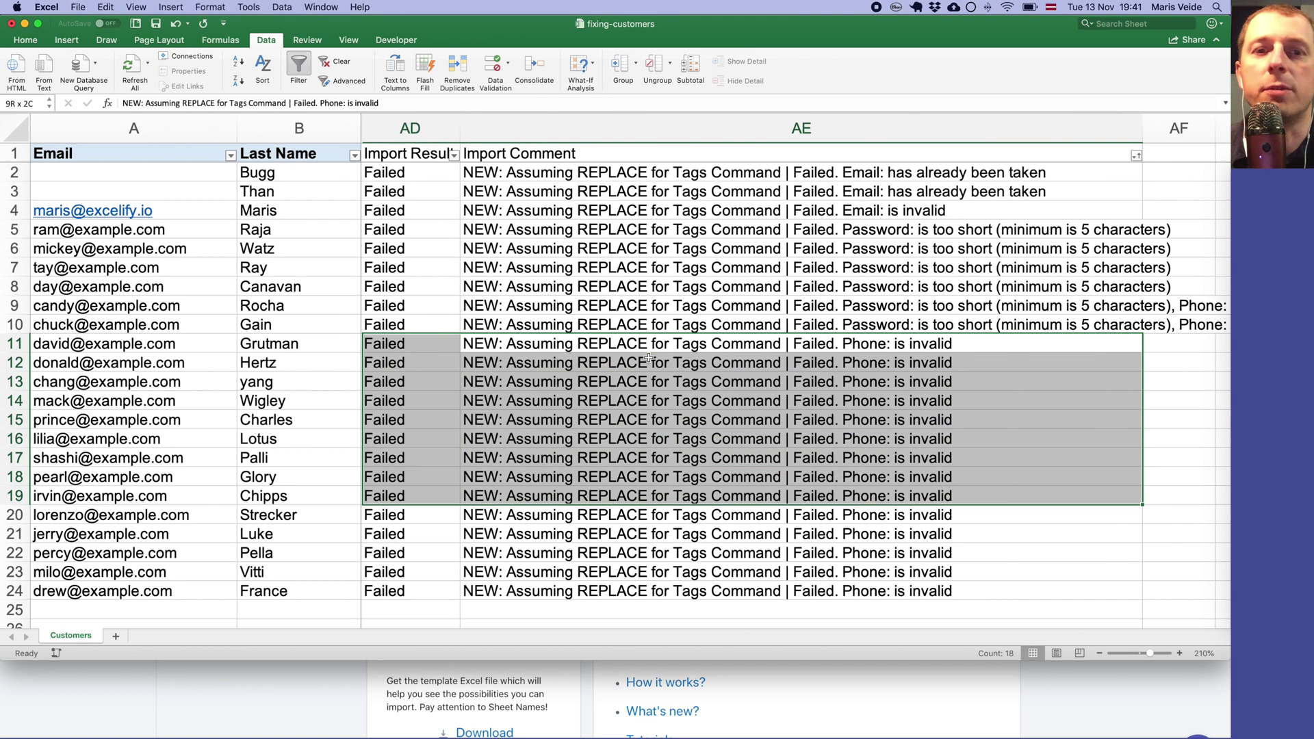
key("shift+Left")
key("shift+Left")
key("shift+Left")
key("shift+Left")
key("shift+Left")
key("shift+Left")
key("shift+Left")
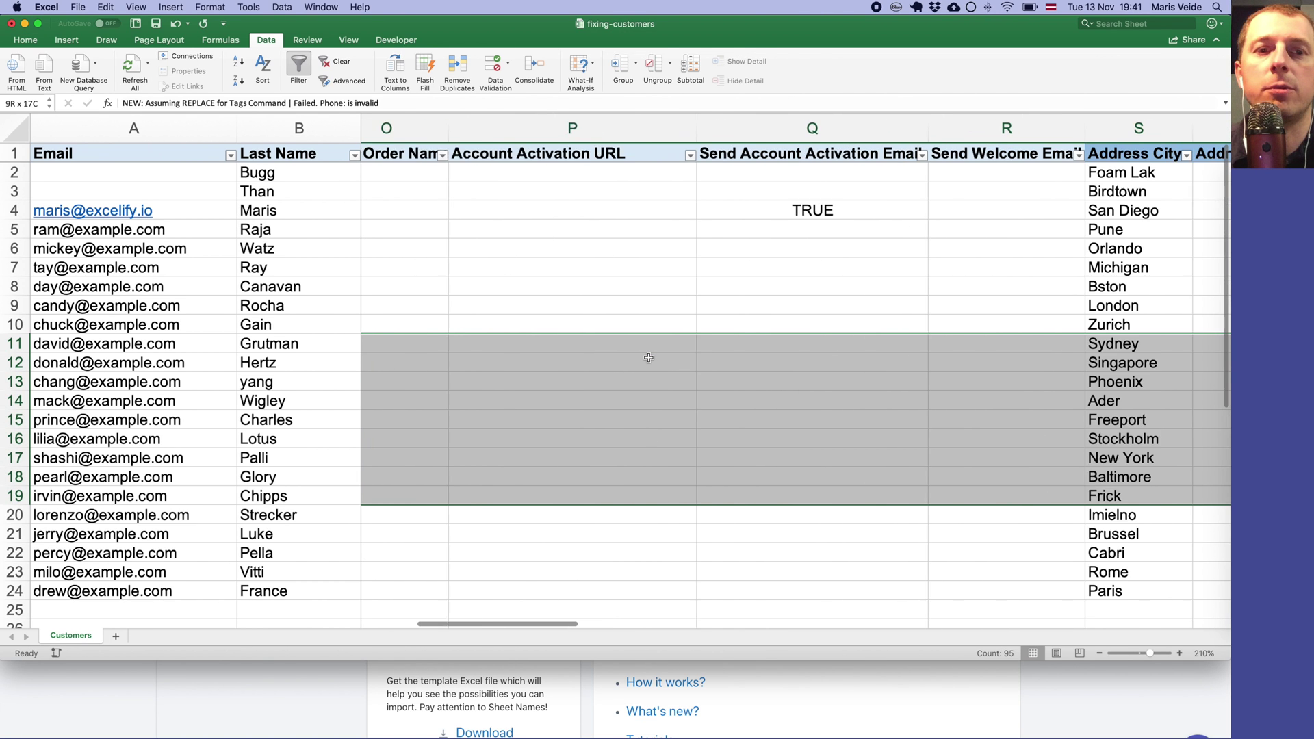
key("shift+Up")
key("shift+Up")
key("shift+Up")
key("shift+Up")
key("shift+Up")
key("shift+Up")
key("shift+Up")
key("shift+Up")
key("shift+Up")
key("shift+Down")
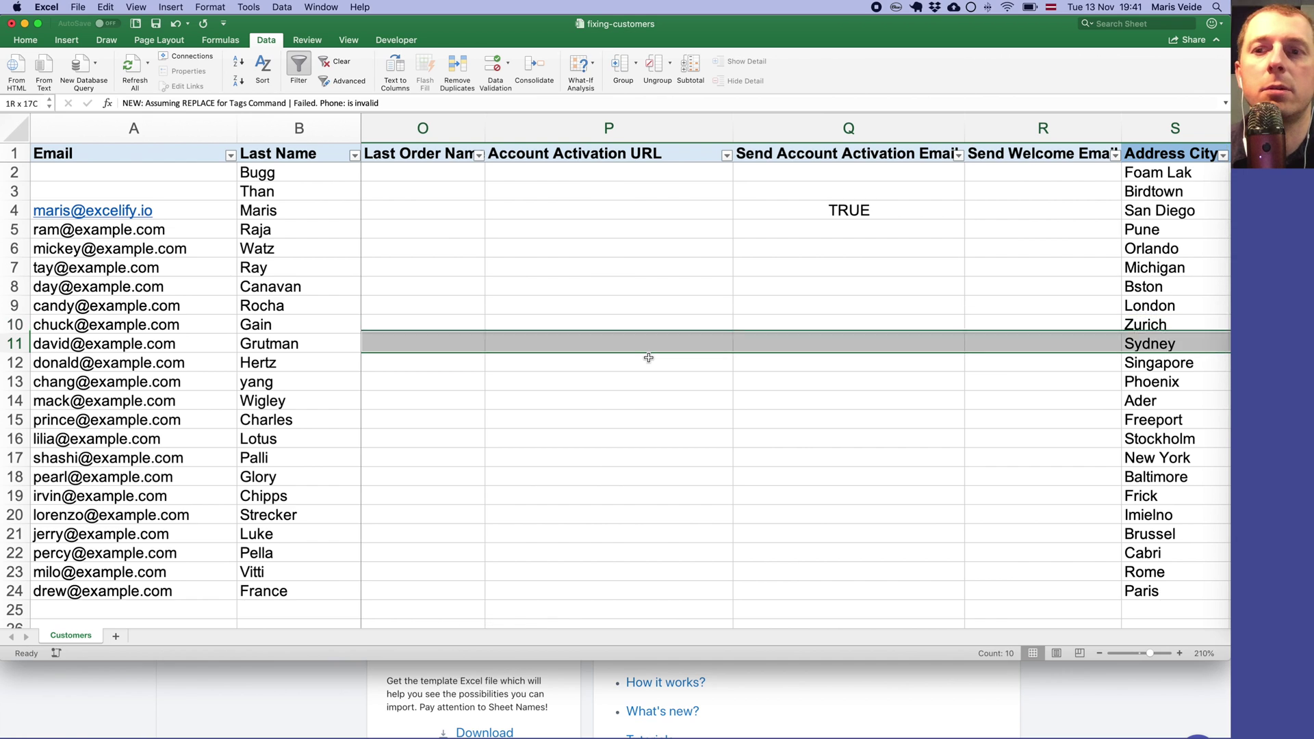
key("shift+Right")
key("shift+Right")
key("shift+Right")
key("shift+Right")
key("shift+Right")
key("shift+Right")
key("Left")
key("Left")
key("Left")
key("Left")
key("Left")
key("Left")
key("Left")
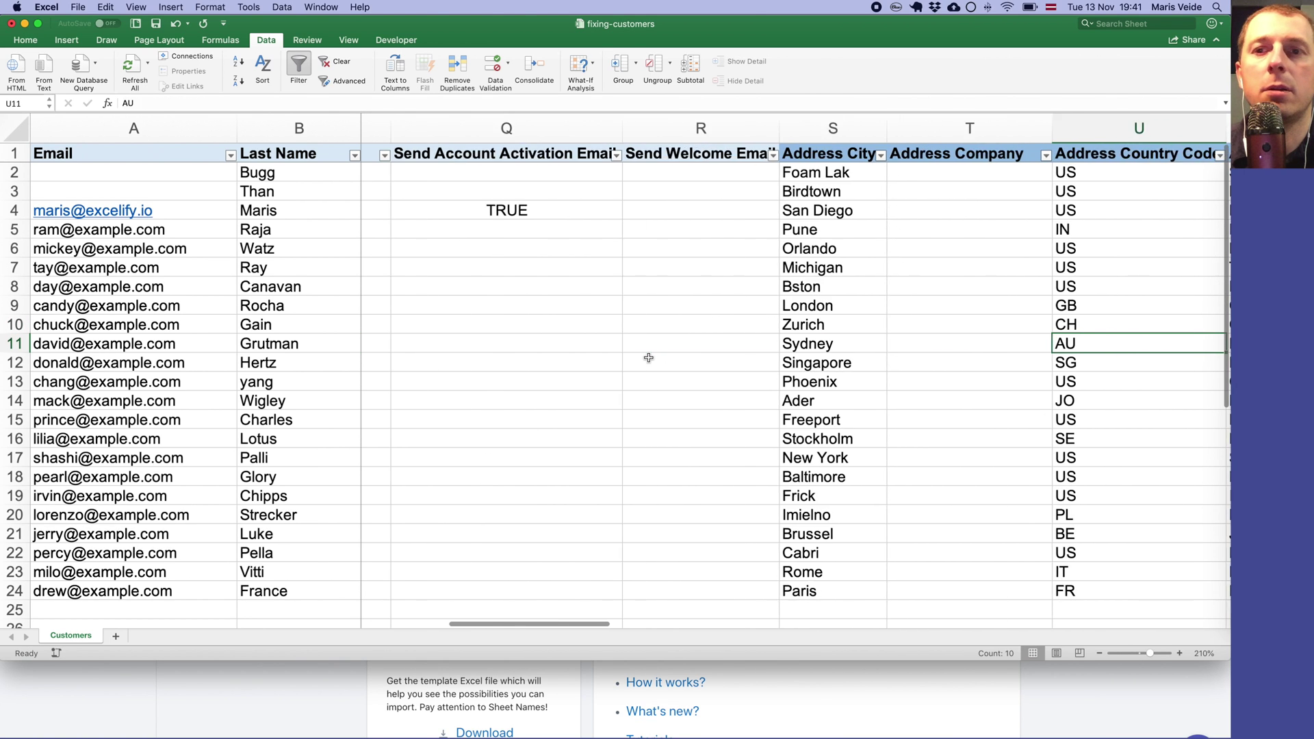
key("Left")
key("Left")
key("Left")
key("Left")
key("Left")
Step: Move the phone numbers I11:I24 into the Note column at K11:K24
key("shift+Down")
key("shift+Down")
key("shift+Down")
key("shift+Down")
key("shift+Down")
key("shift+Down")
key("shift+Down")
key("shift+Down")
key("super+shift+Down")
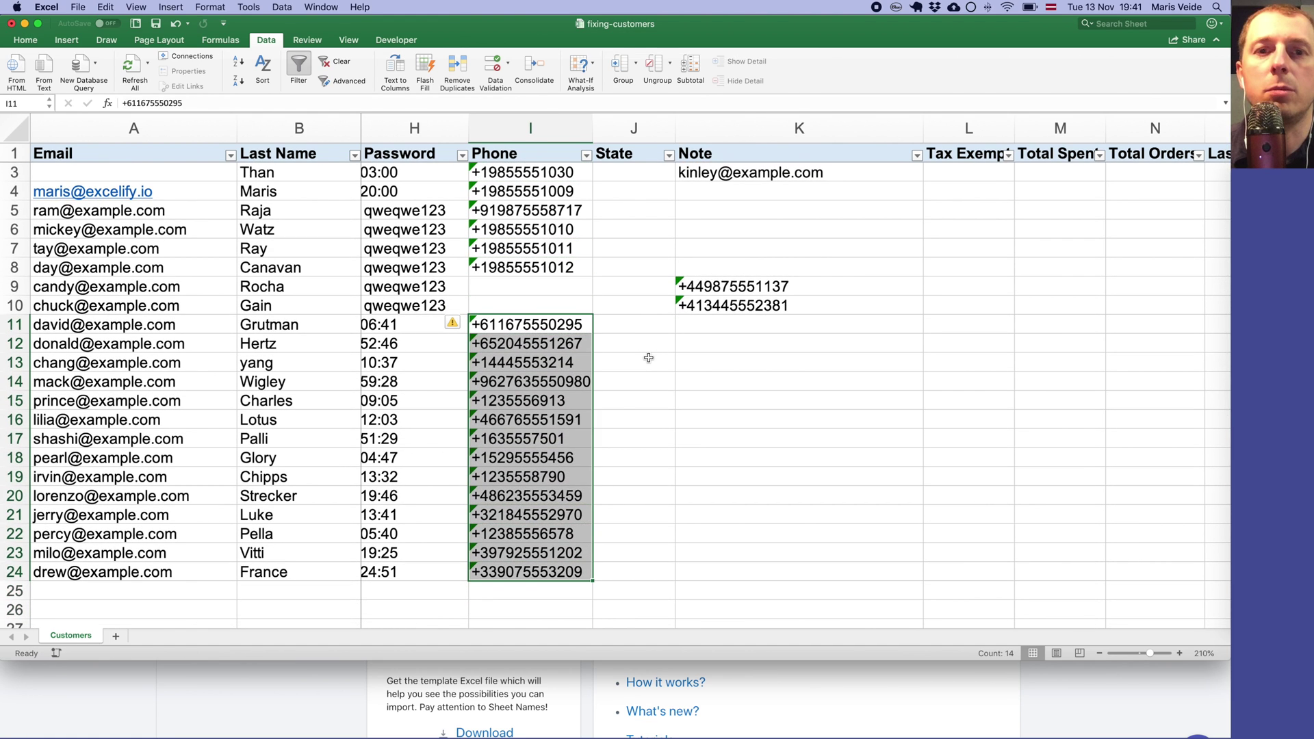
key("super+c")
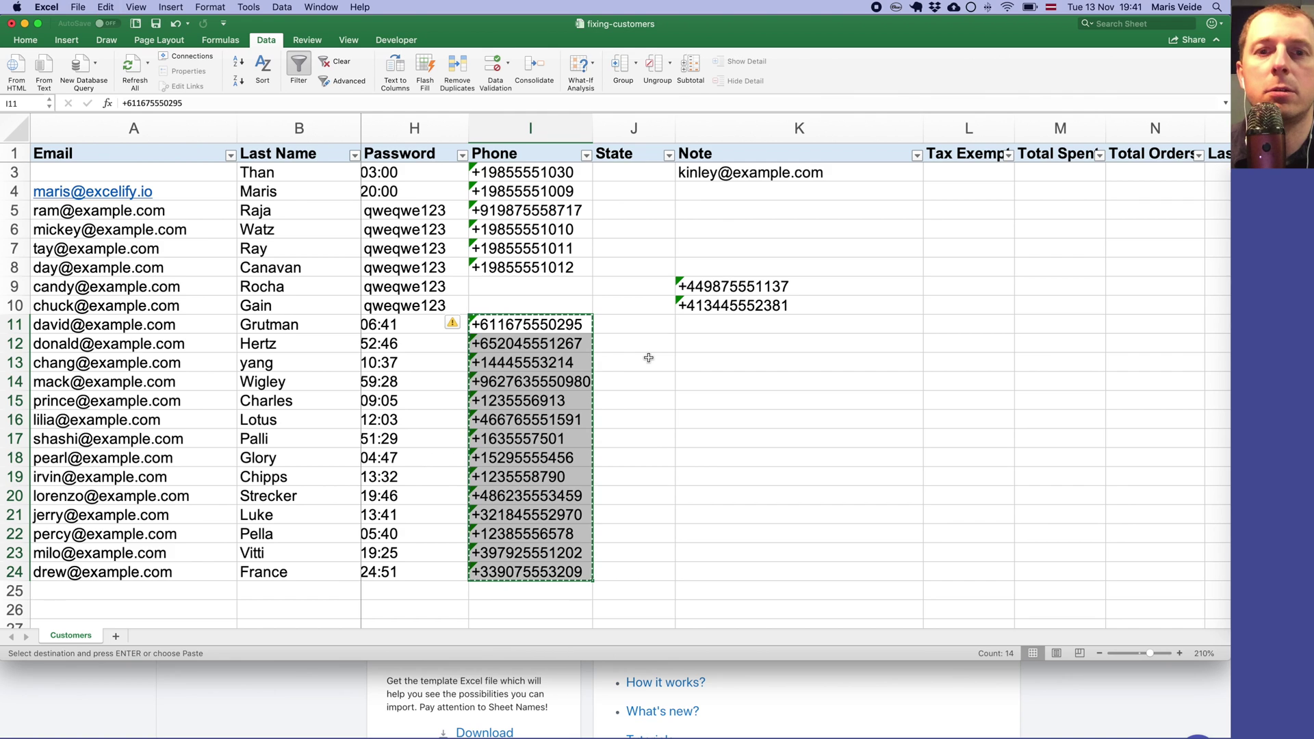
key("Right")
key("Right")
key("super+v")
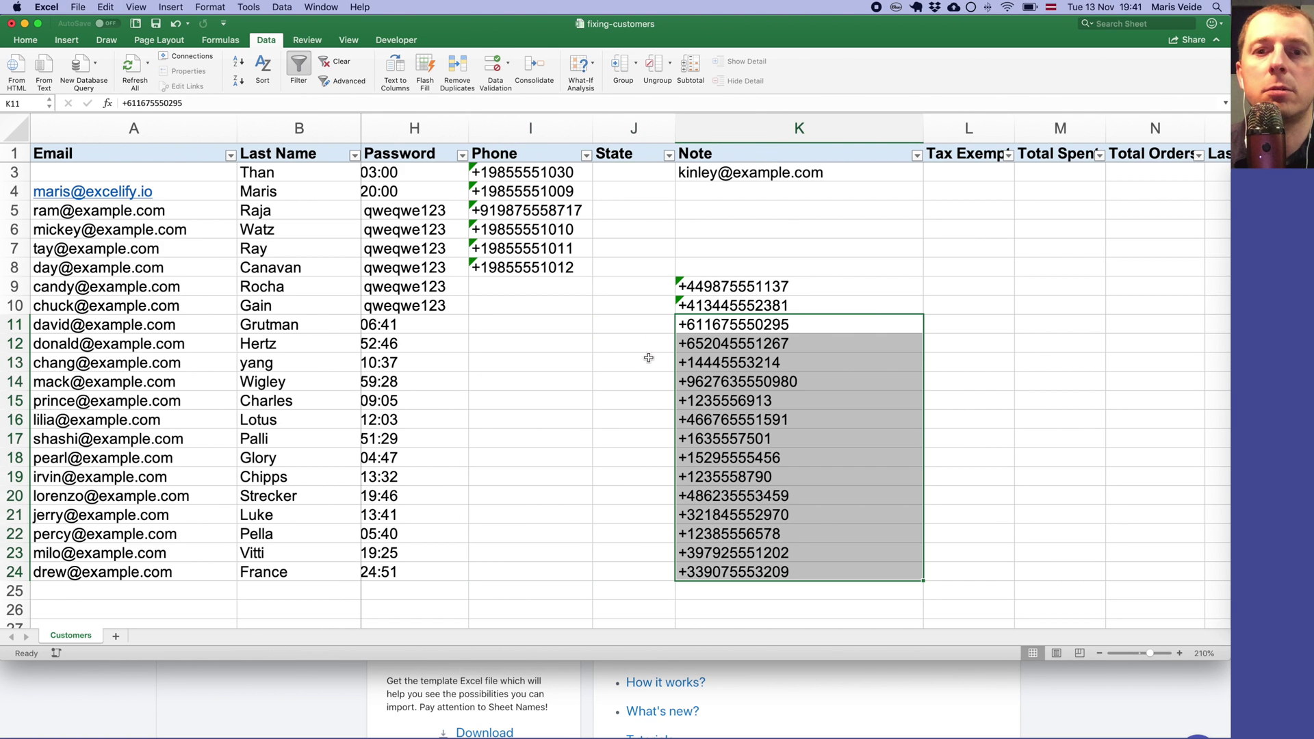
key("Down")
key("Left")
key("Left")
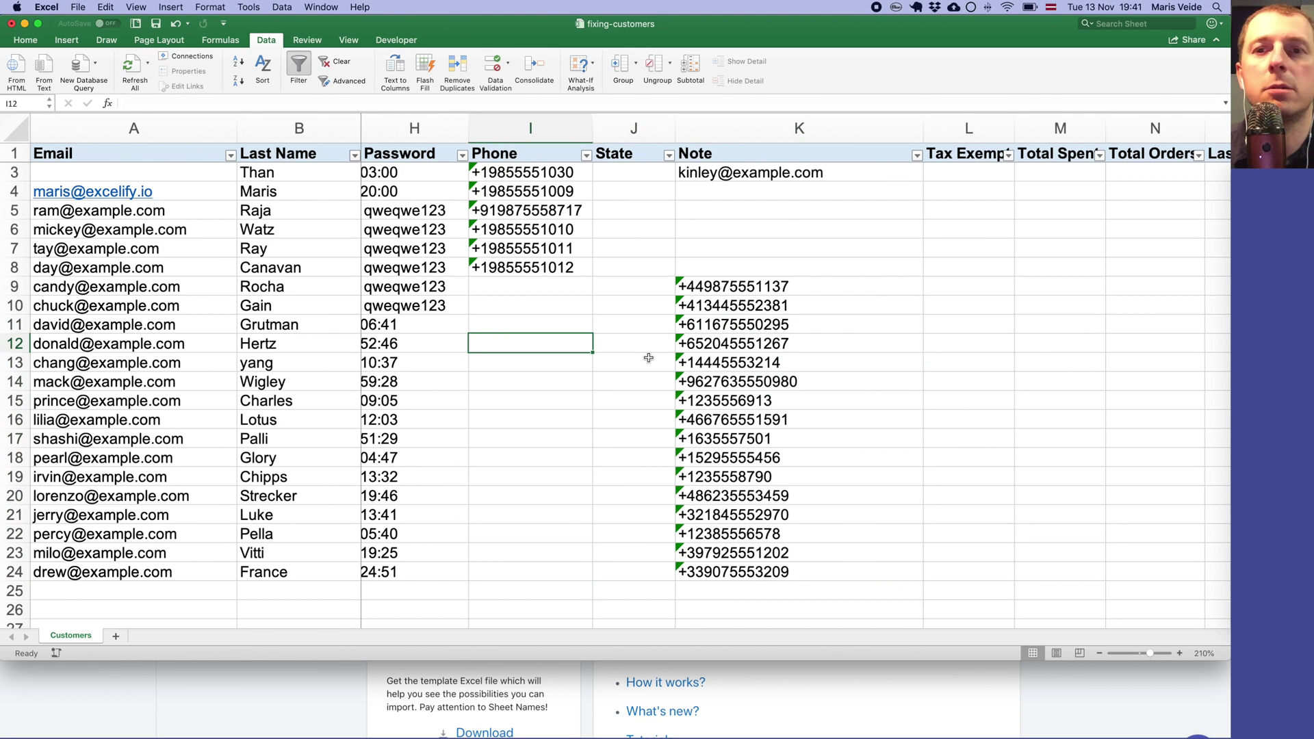
key("Left")
Step: Turn off the table's filtering and save the workbook
scroll(649, 357, "left", 3)
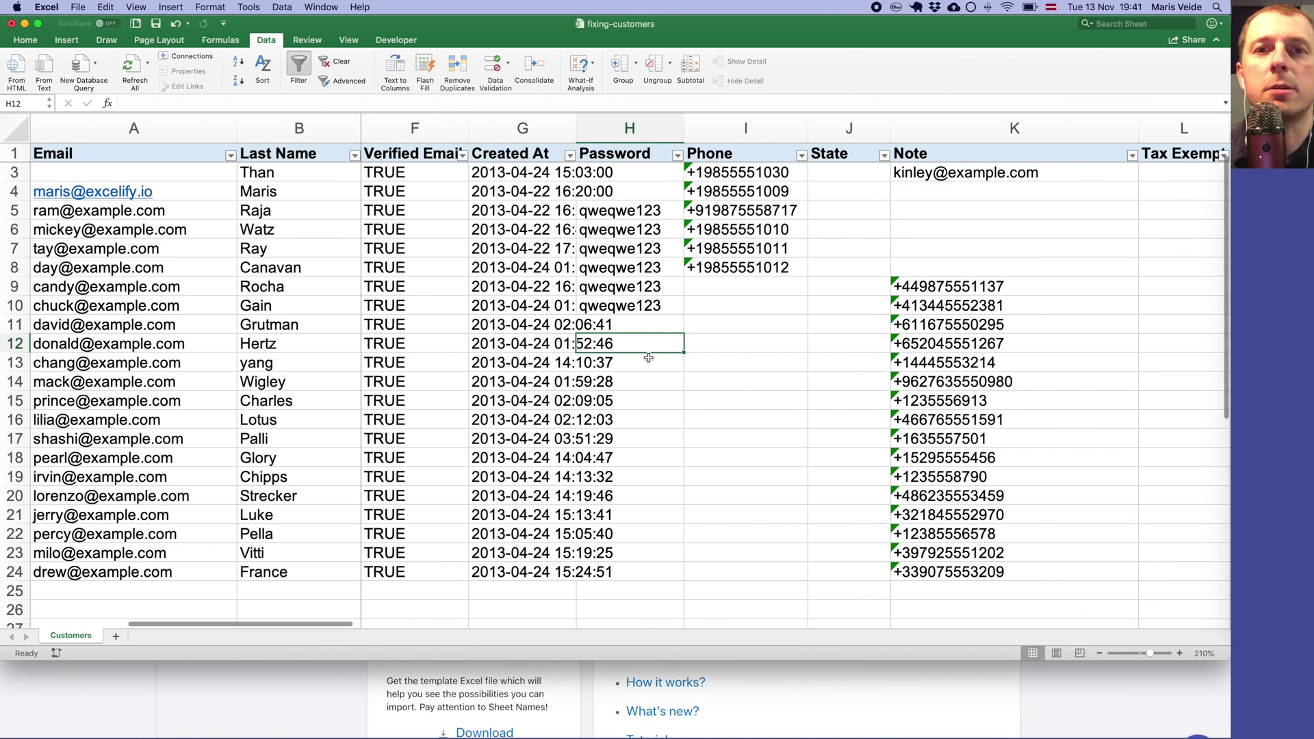
left_click(301, 67)
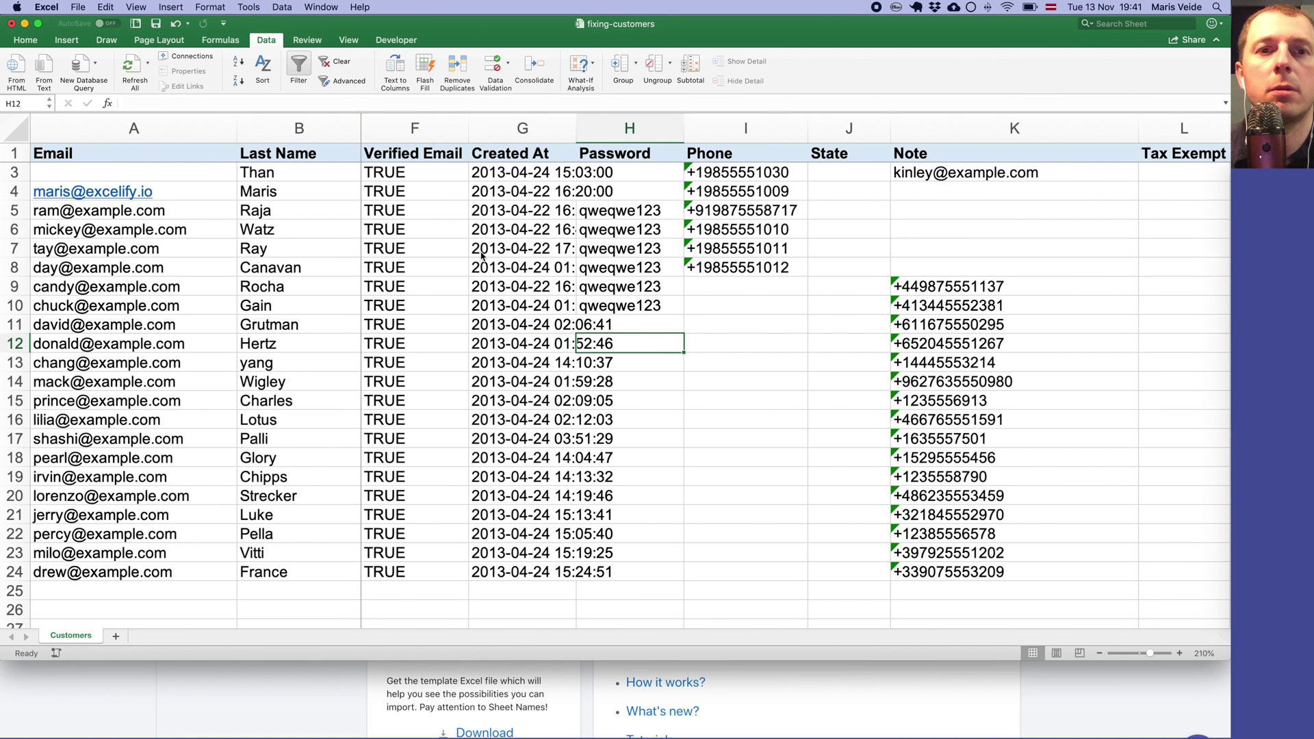
left_click(511, 248)
scroll(514, 287, "up", 1)
scroll(515, 289, "left", 3)
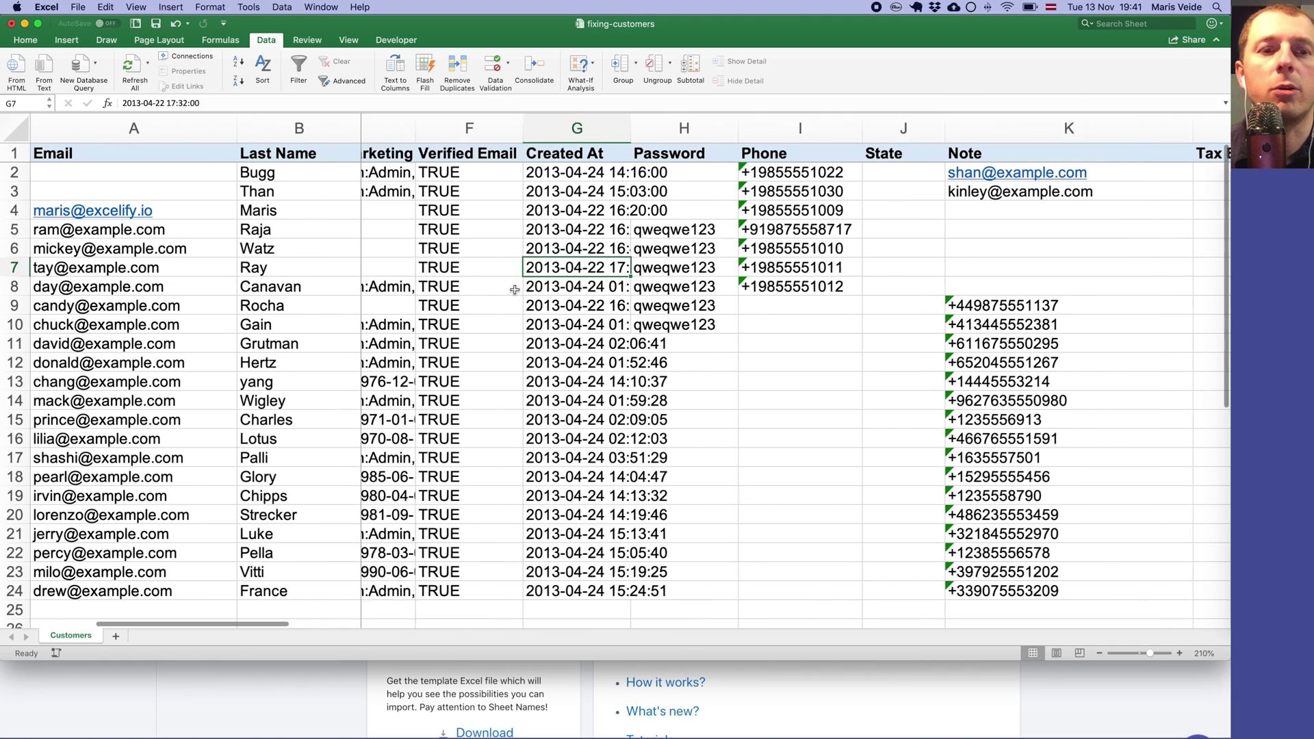
key("super+s")
Step: Upload fixing-customers.xlsx from Downloads to Excelify and review the 19 created, 4 updated result
key("super+Tab")
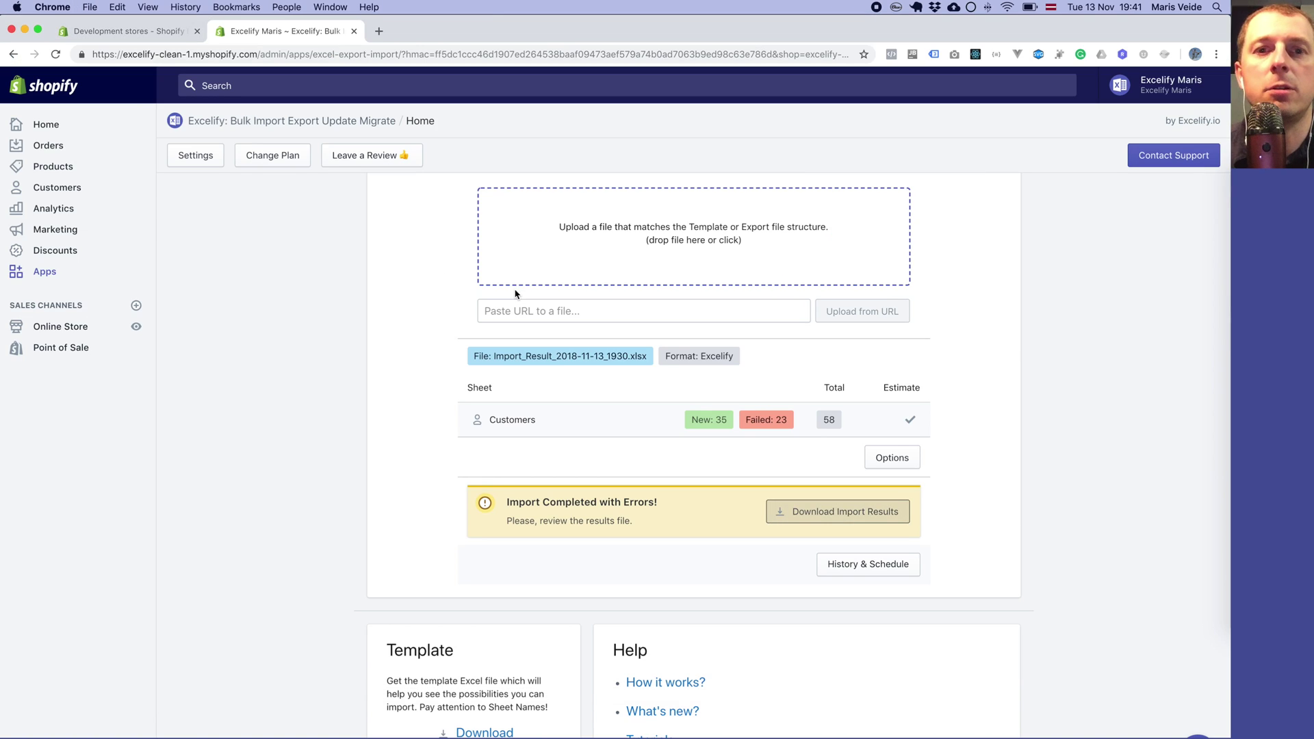
left_click(569, 267)
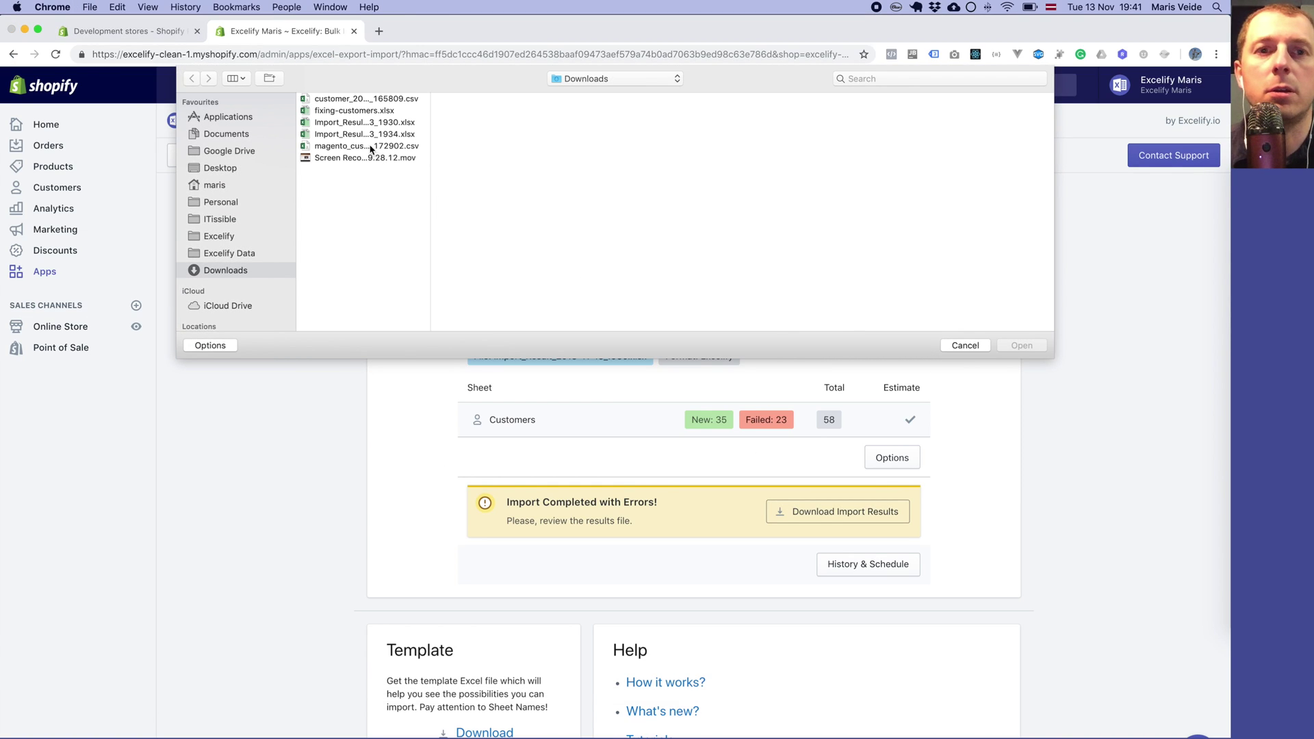
double_click(385, 112)
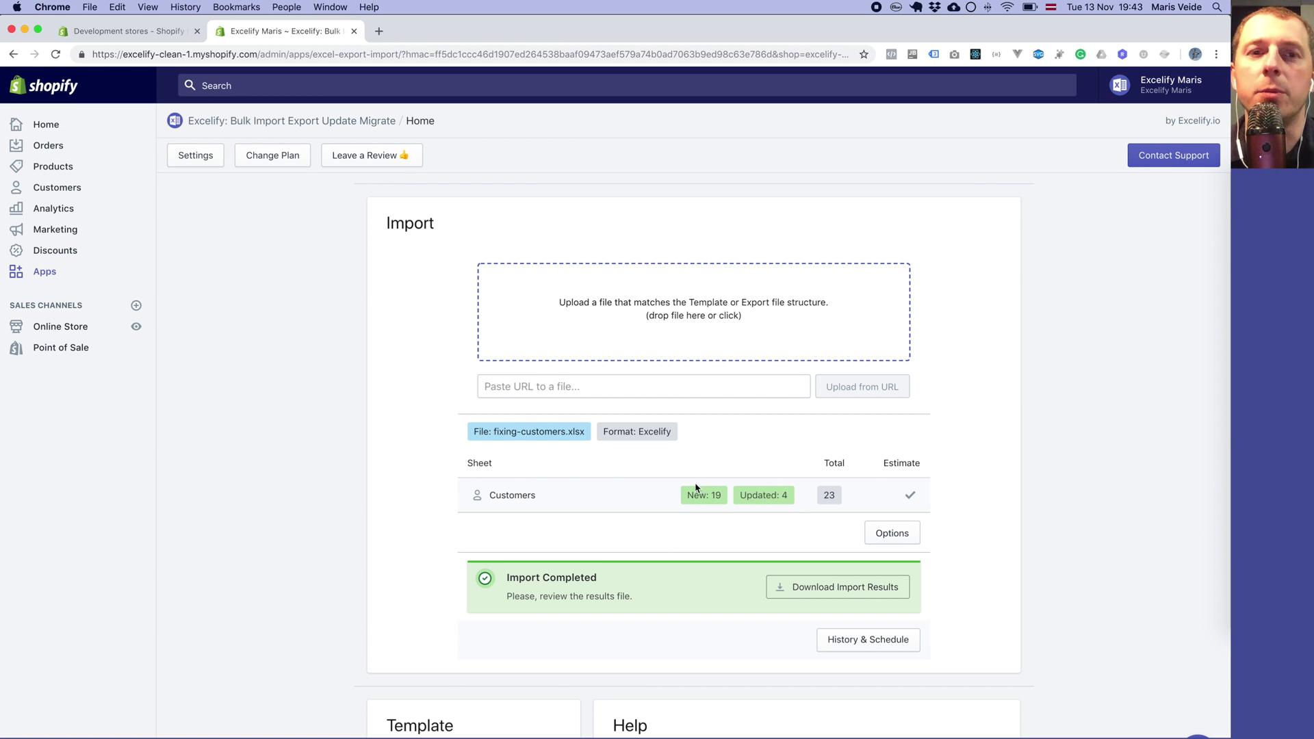
scroll(696, 488, "up", 1)
scroll(696, 488, "down", 1)
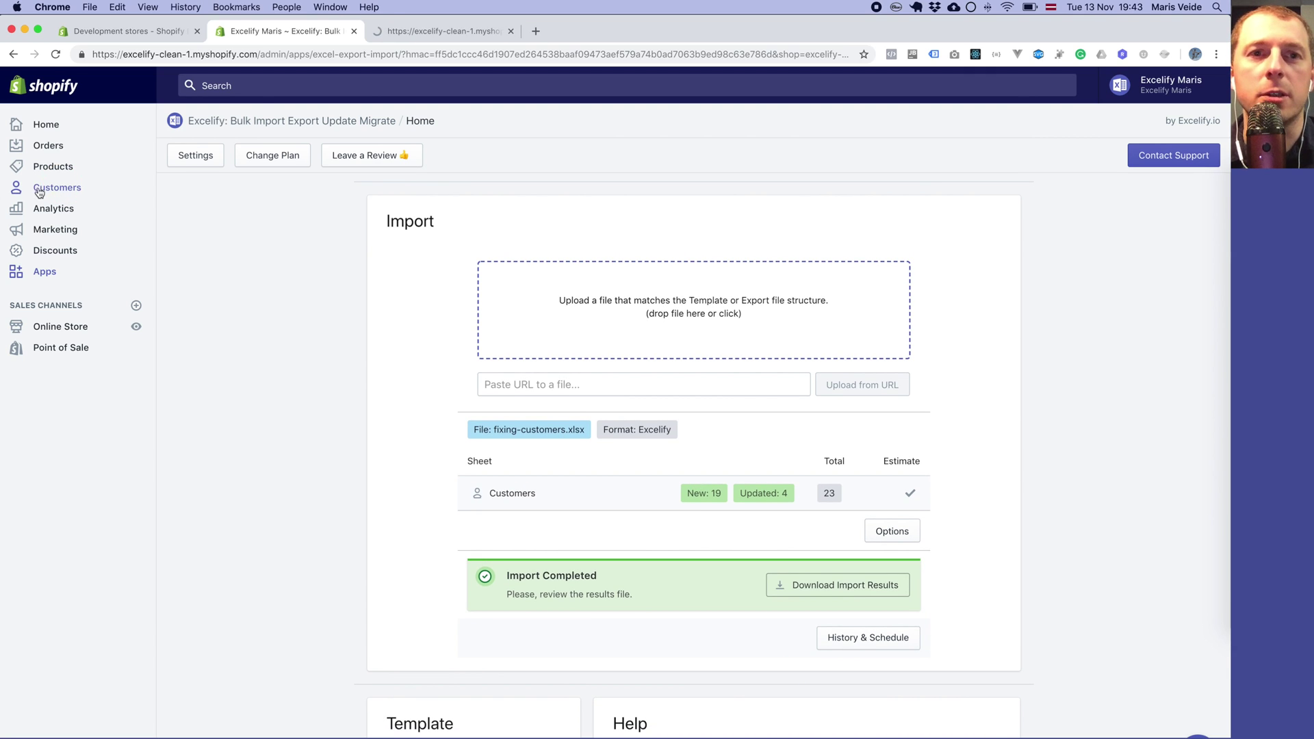
Step: Browse the store's Customers list in Shopify Admin
left_click(425, 32)
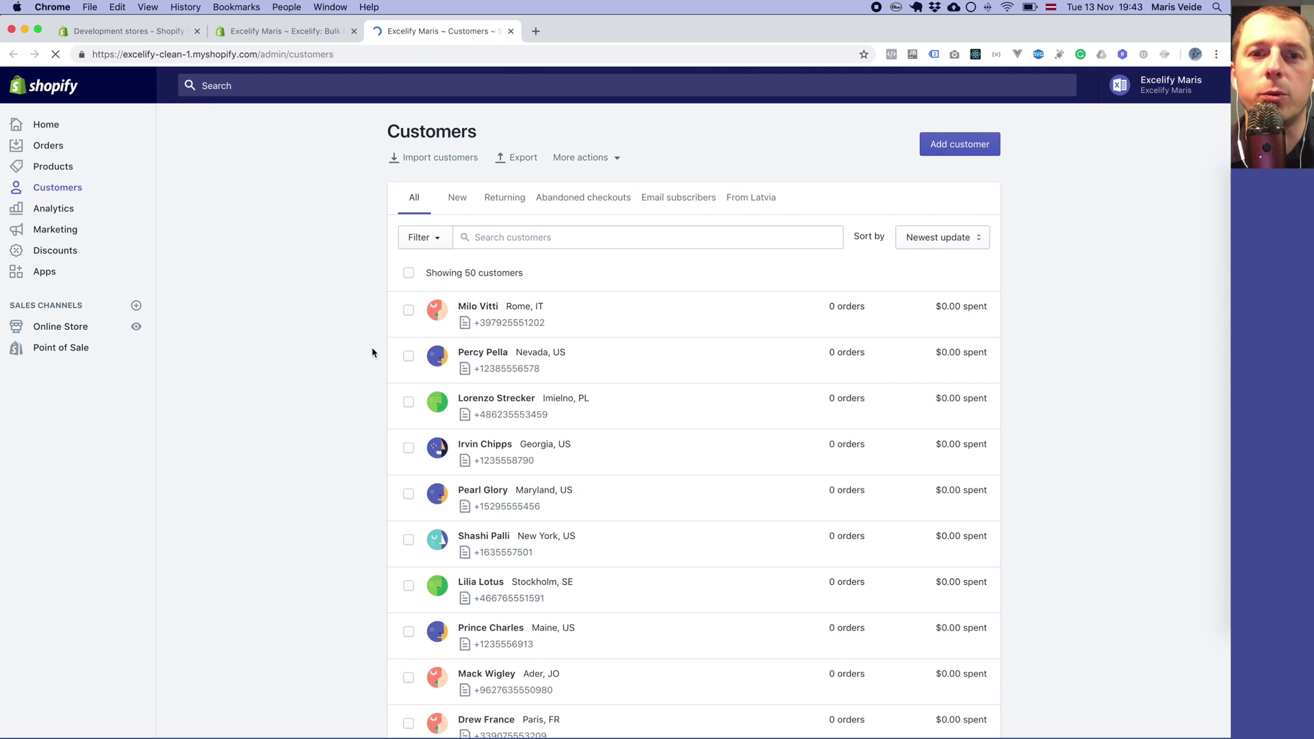
scroll(562, 604, "down", 20)
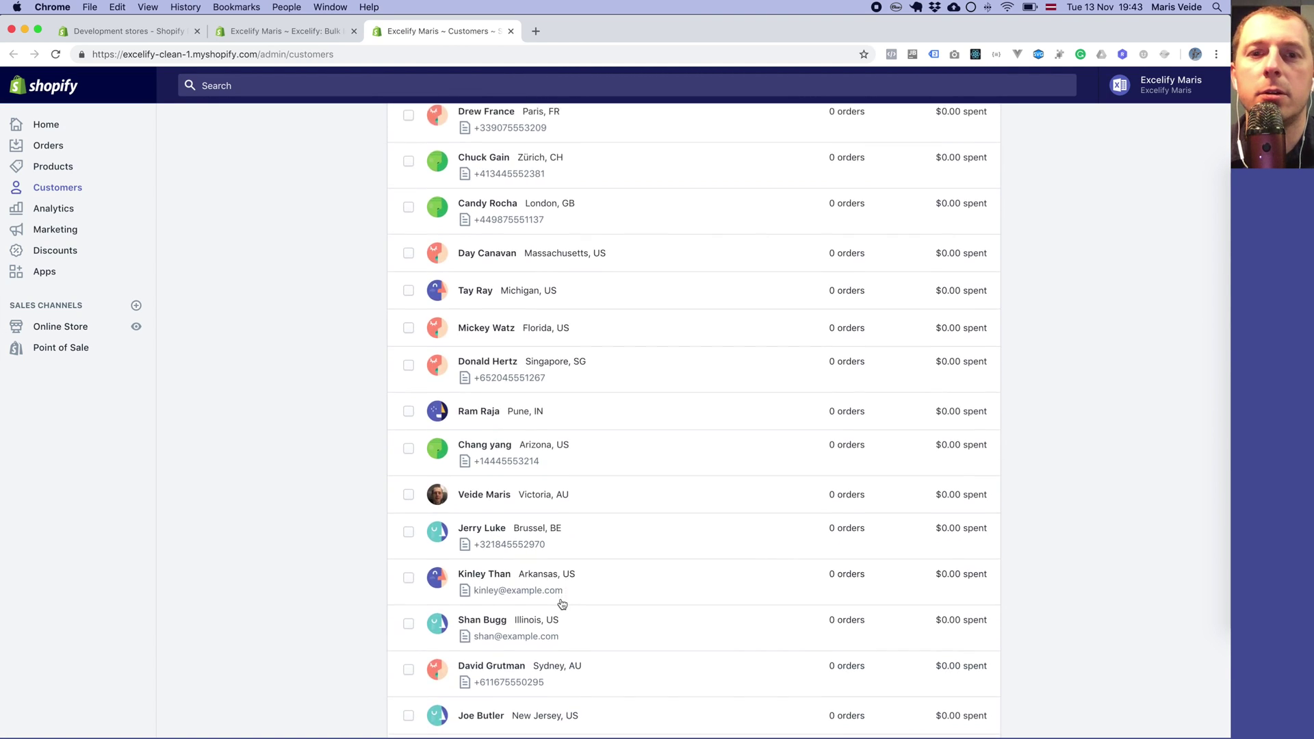
scroll(562, 604, "down", 5)
scroll(562, 604, "up", 15)
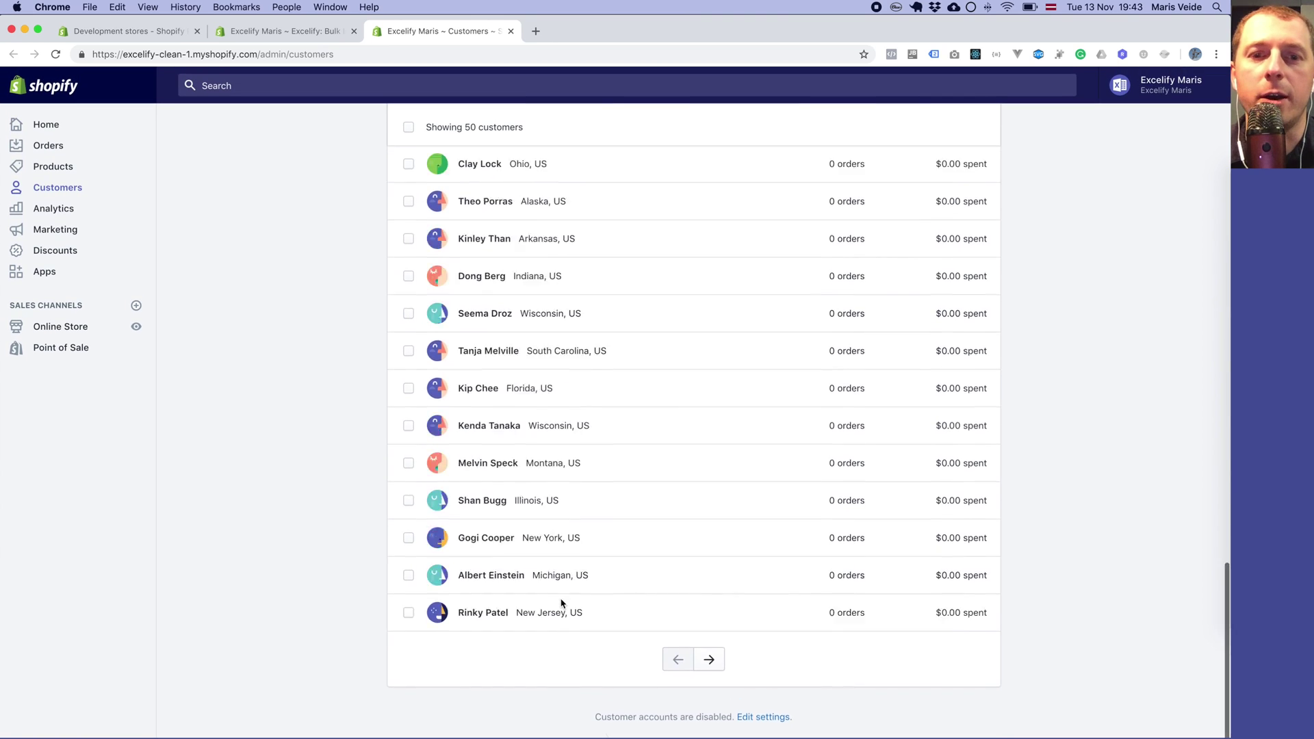
scroll(561, 603, "up", 3)
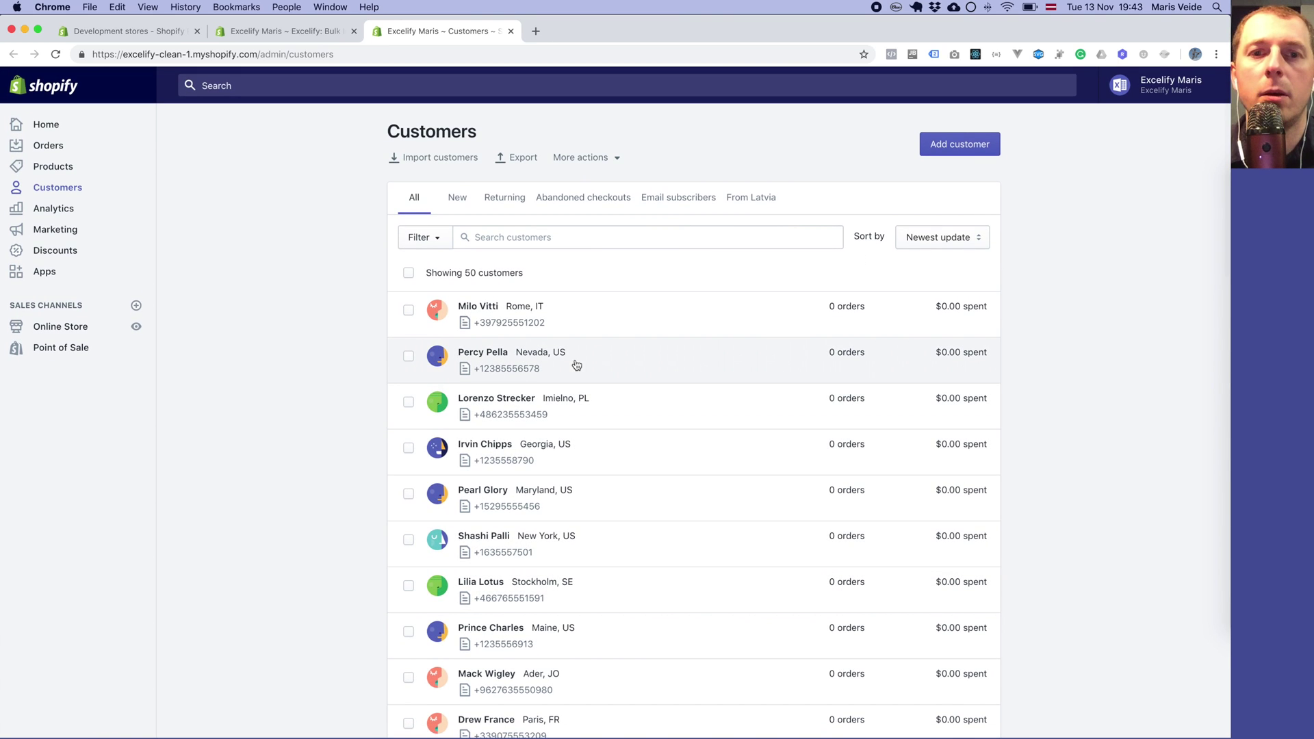
Step: Confirm the first customer's phone number appears as its note, then switch to Mail
left_click(556, 315)
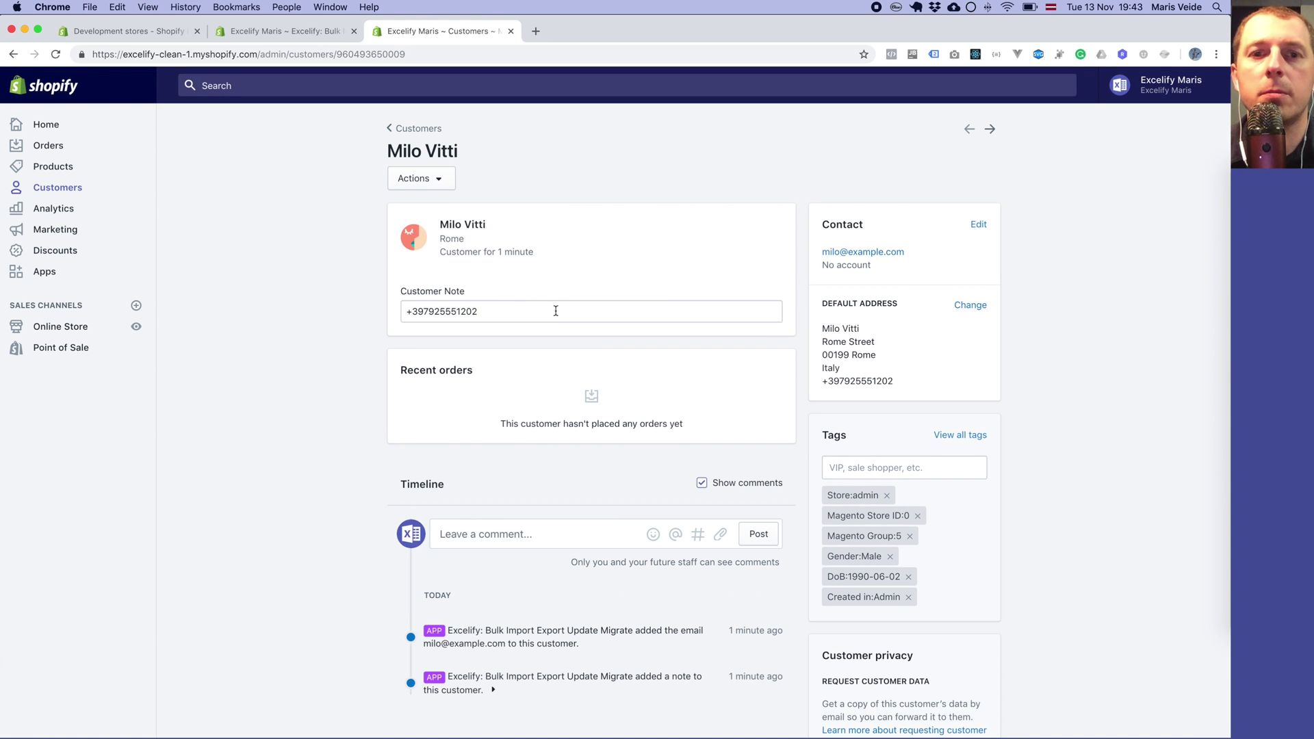
left_click(424, 309)
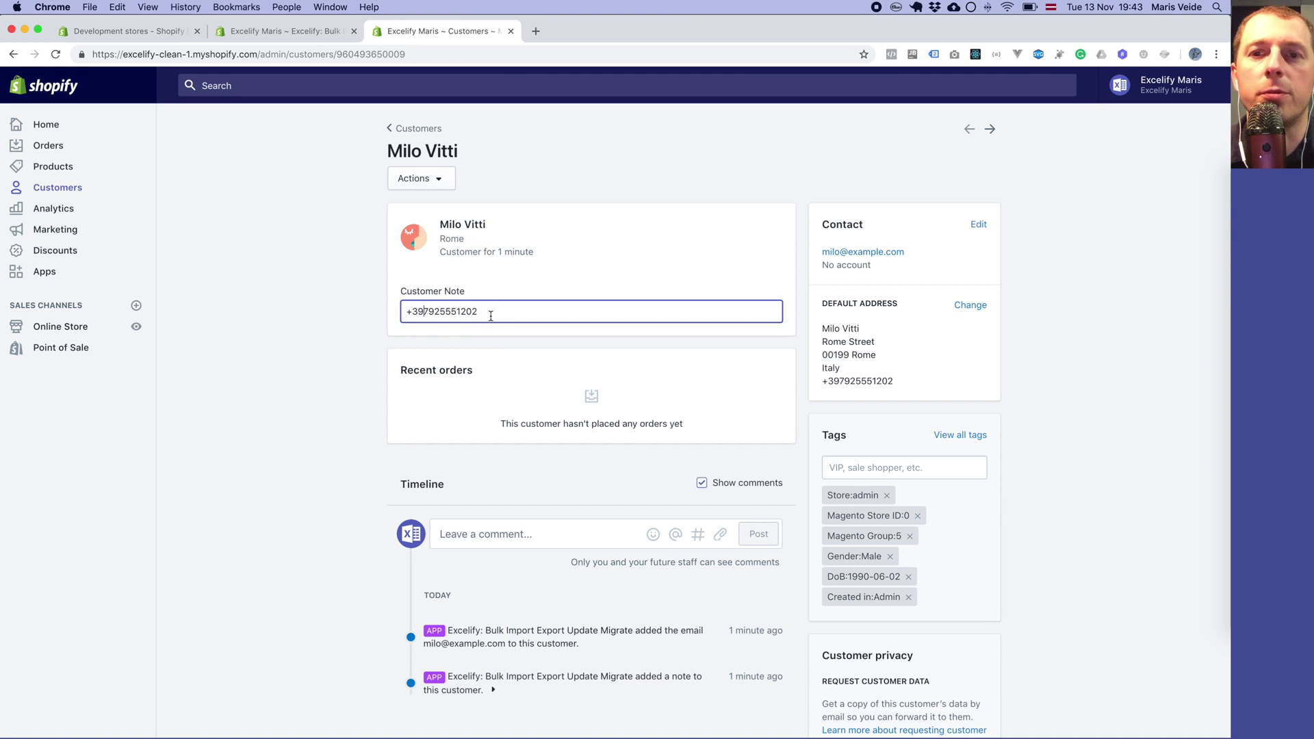
left_click(528, 362)
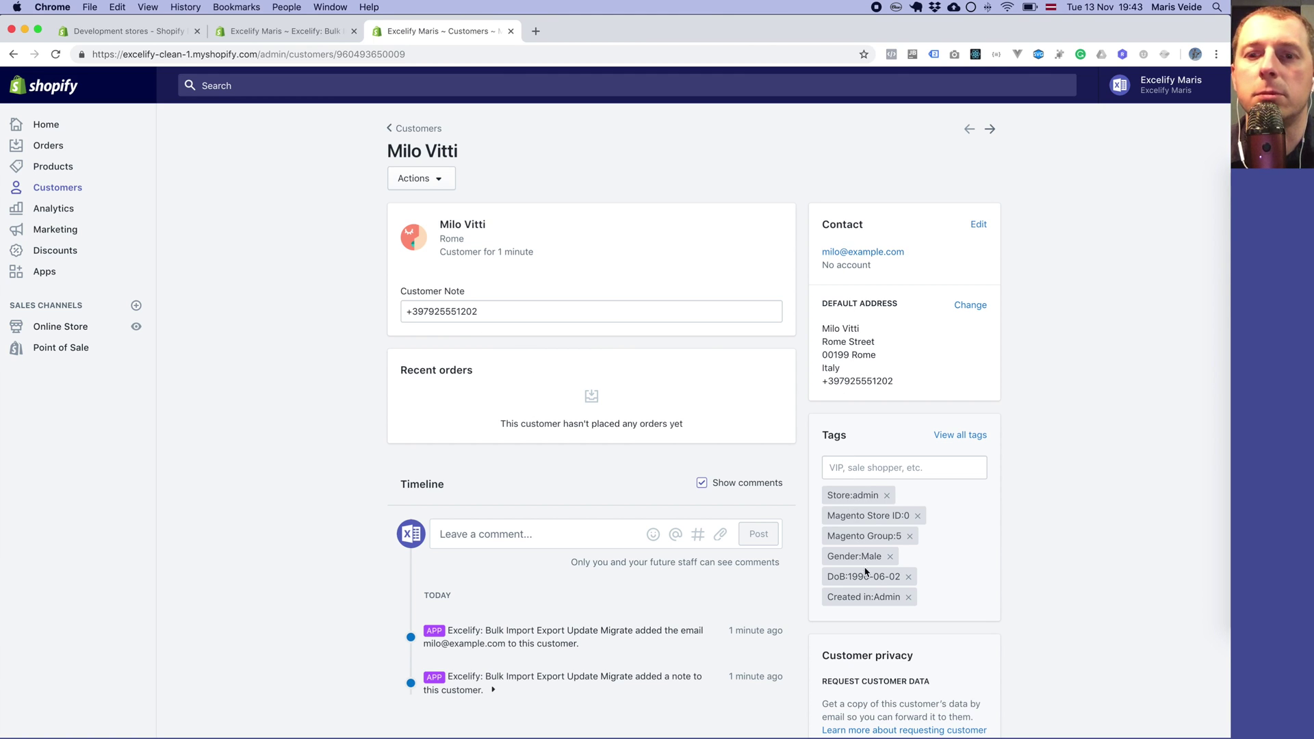
scroll(748, 618, "down", 3)
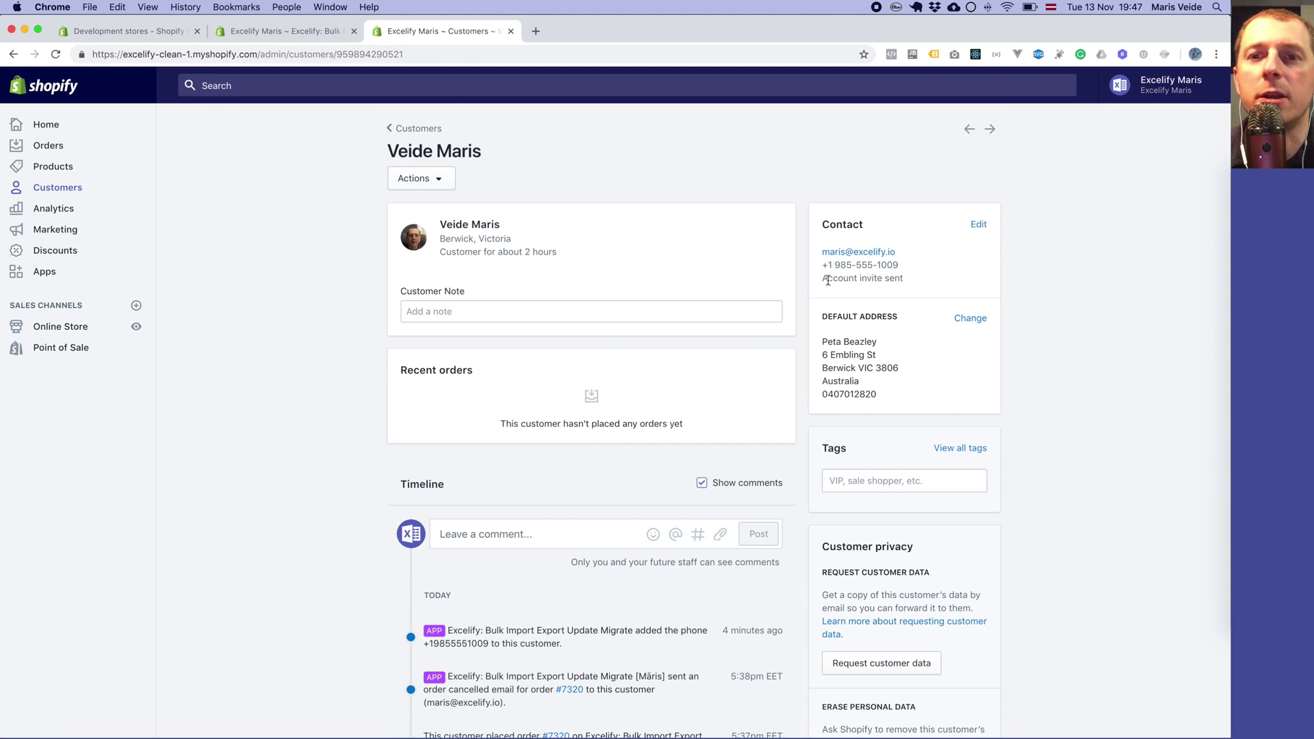
left_click(894, 280)
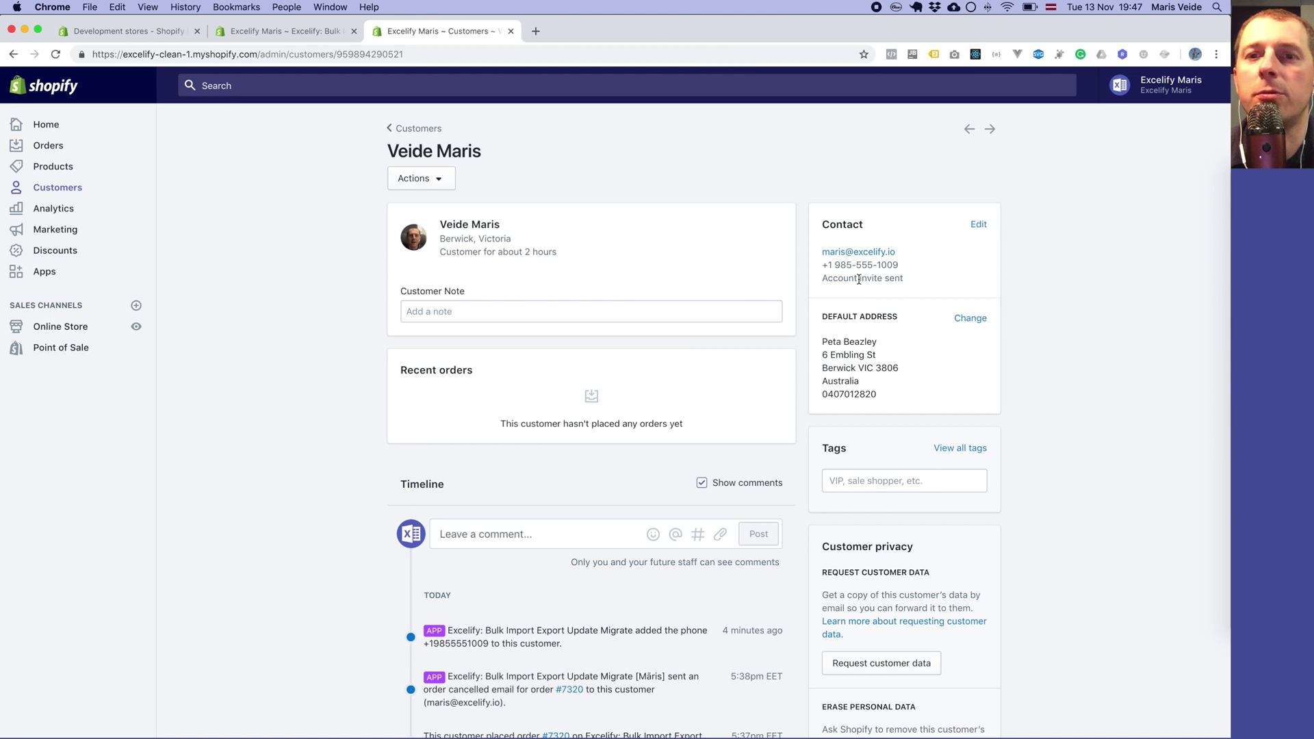
left_click(1226, 277)
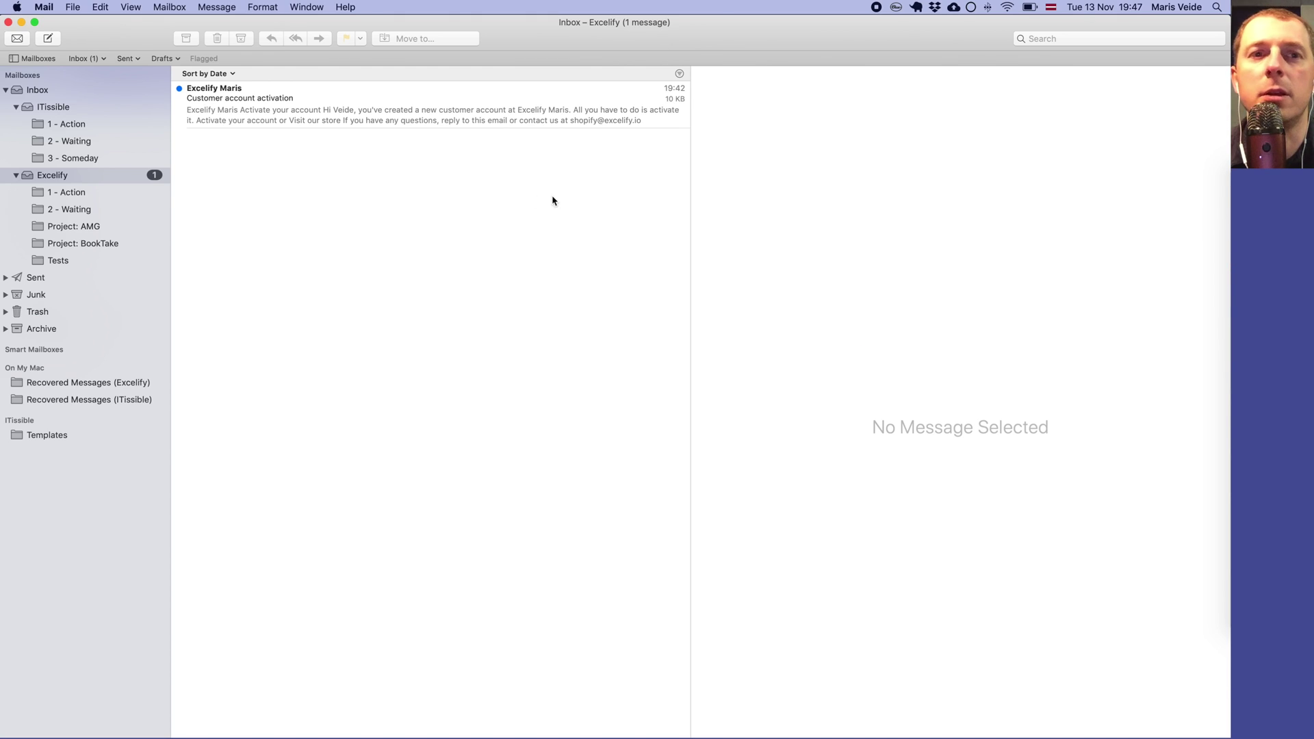
Step: Read the 'Customer account activation' email, then return to the customer's Shopify page
left_click(309, 98)
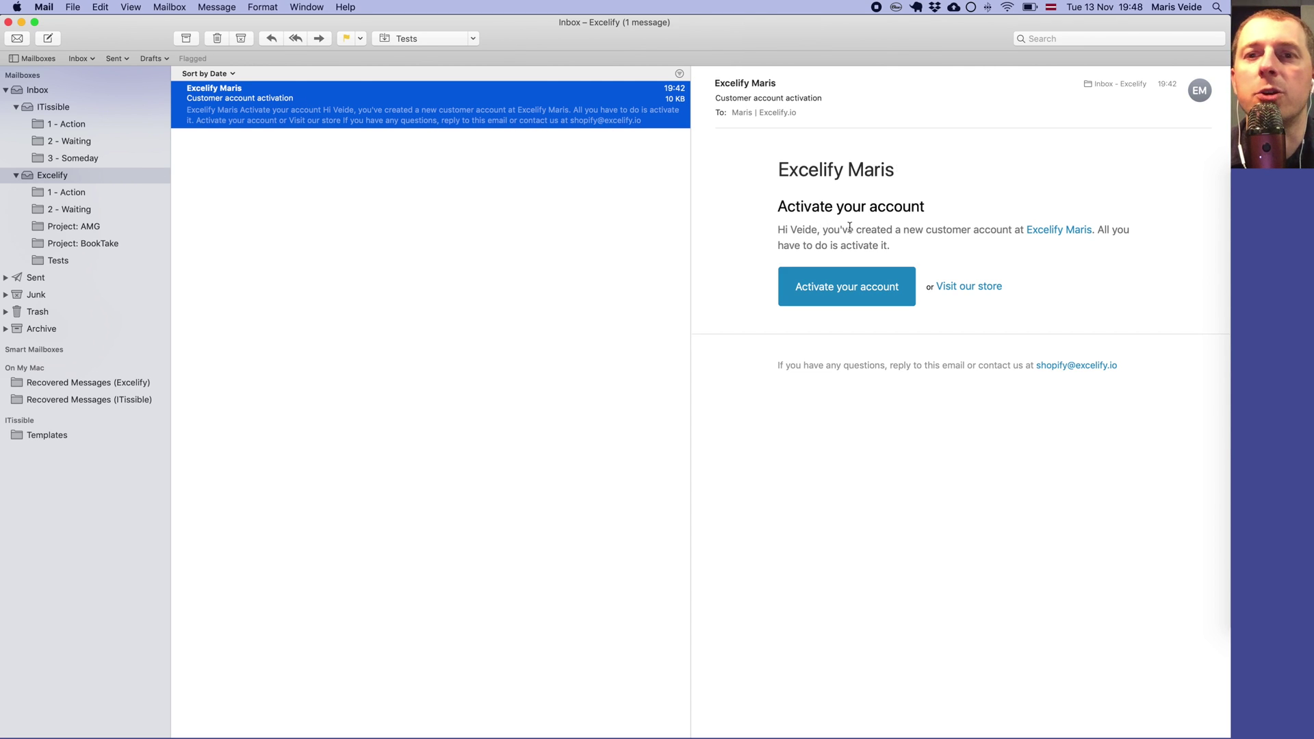
left_click(848, 286)
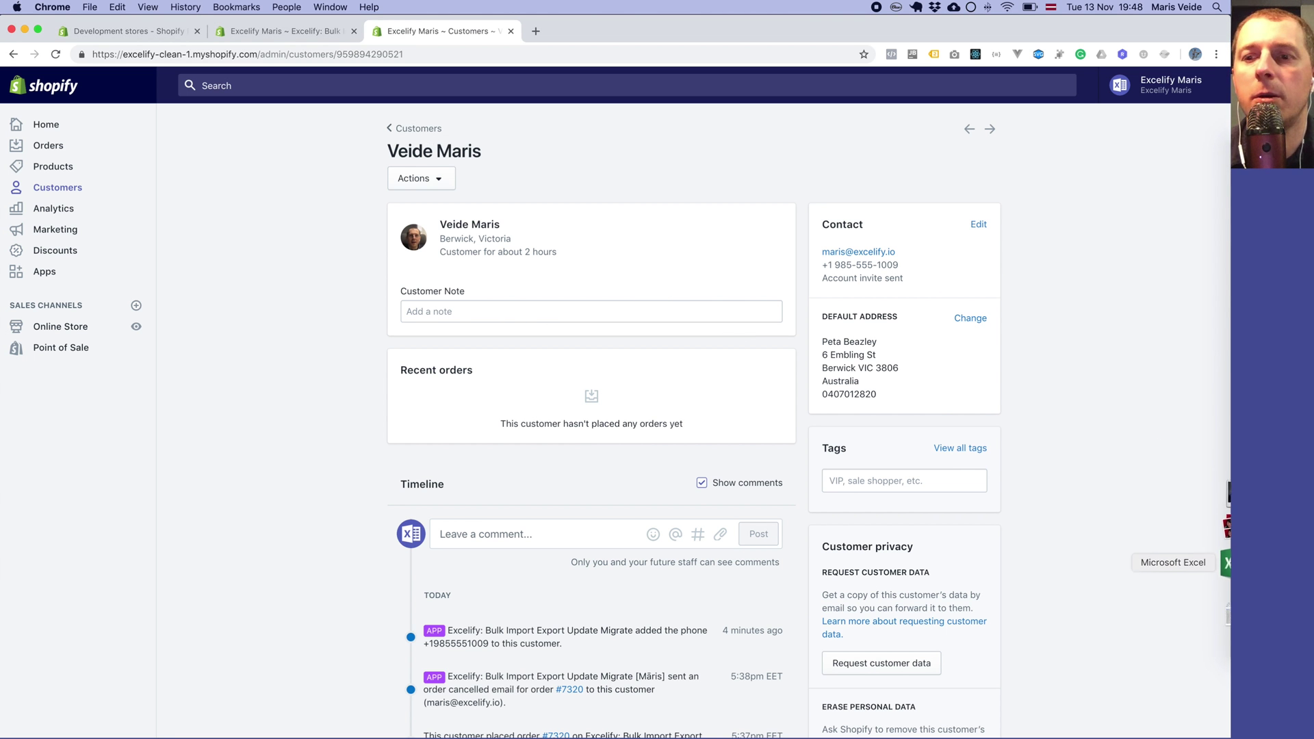
Step: In the customer sheet, unhide the First Name and Tags columns and copy row 5's first name from C5
left_click(1227, 562)
left_click(770, 230)
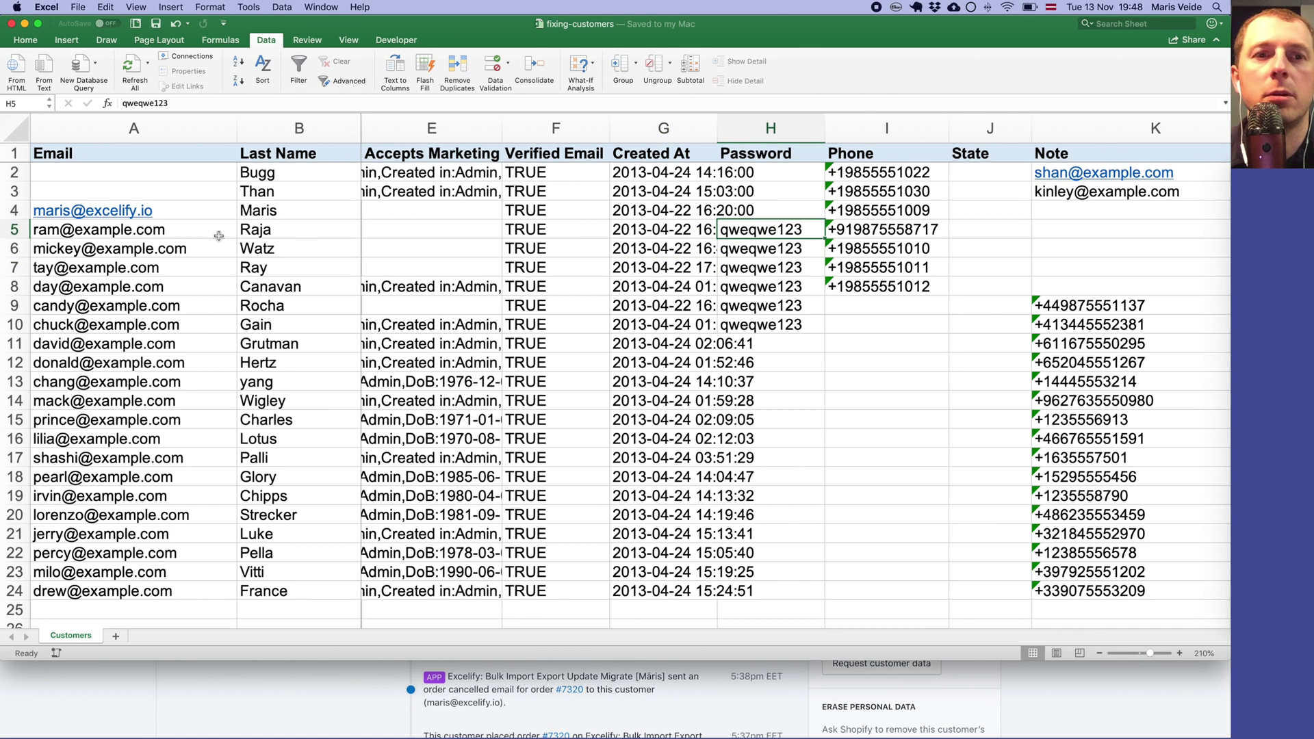
left_click(198, 227)
key("super+z")
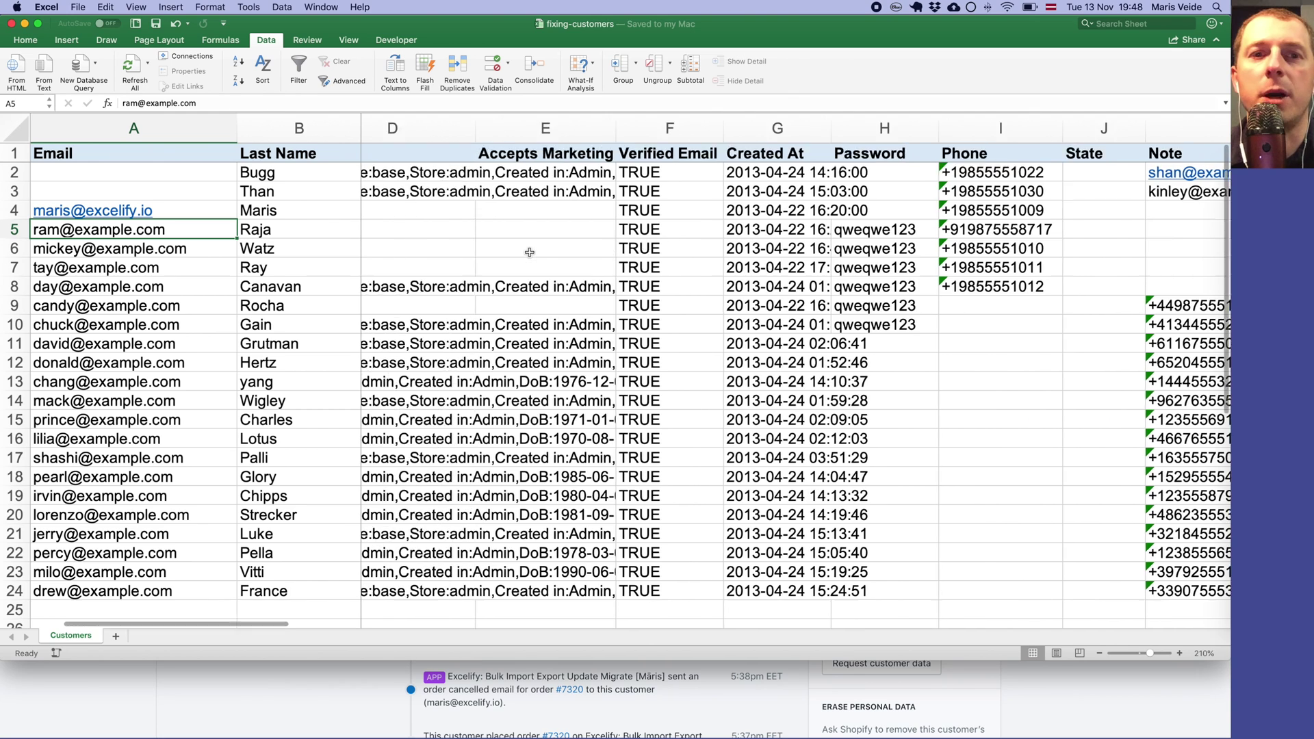
double_click(401, 229)
left_click_drag(398, 229, 340, 227)
key("super+c")
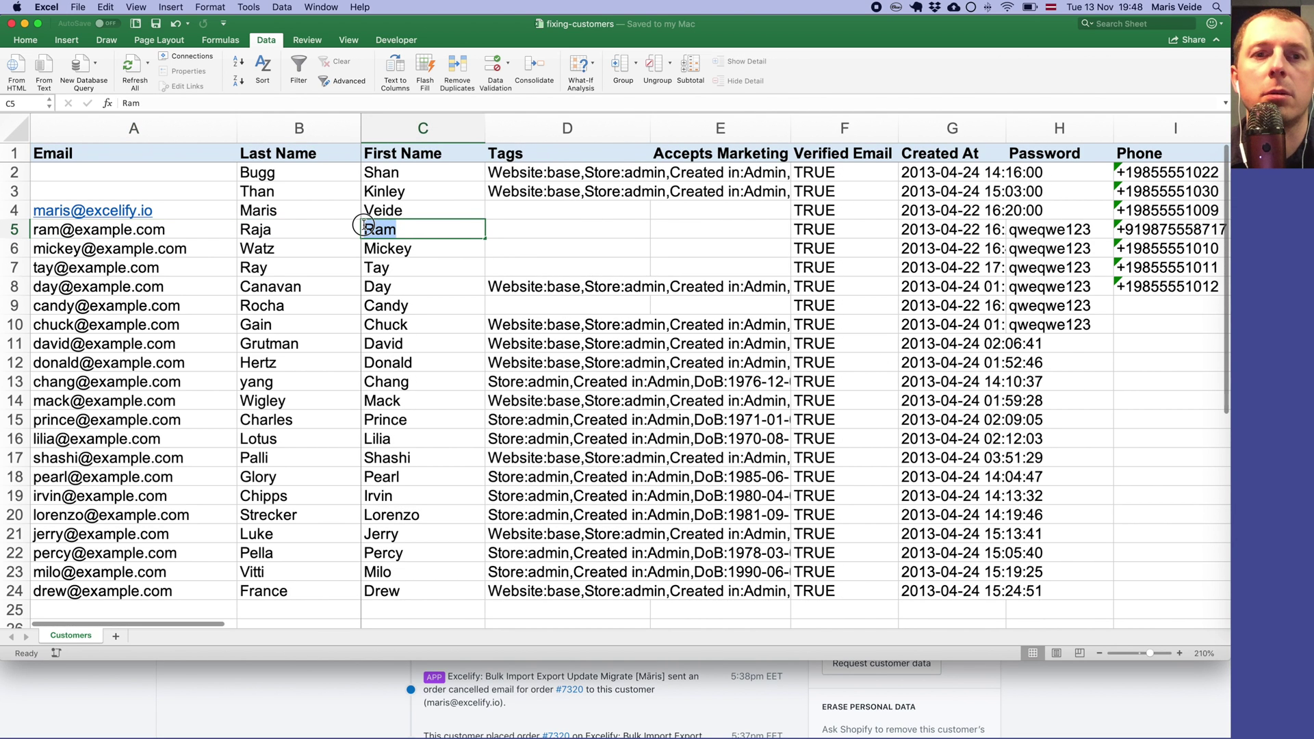
key("super+Tab")
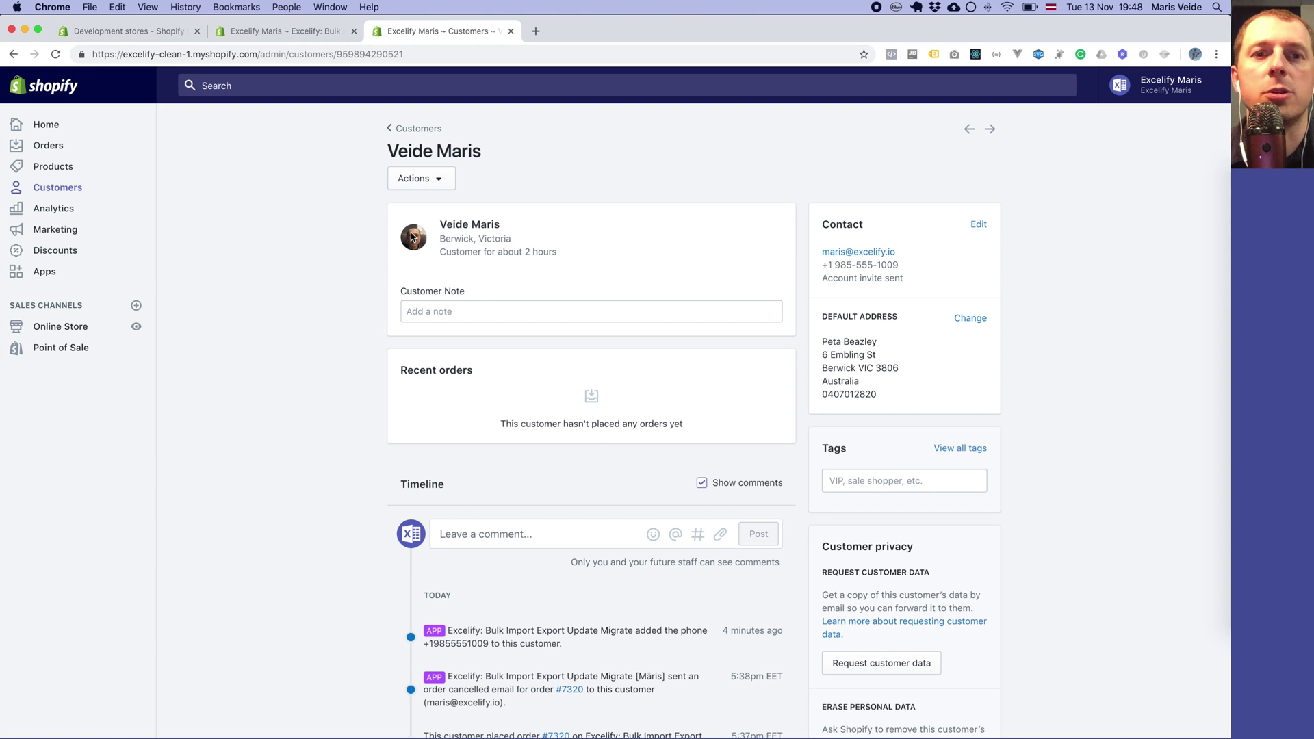
Step: Search Shopify customers by row 5's first name and confirm the match shows 'Has an account'
left_click(419, 128)
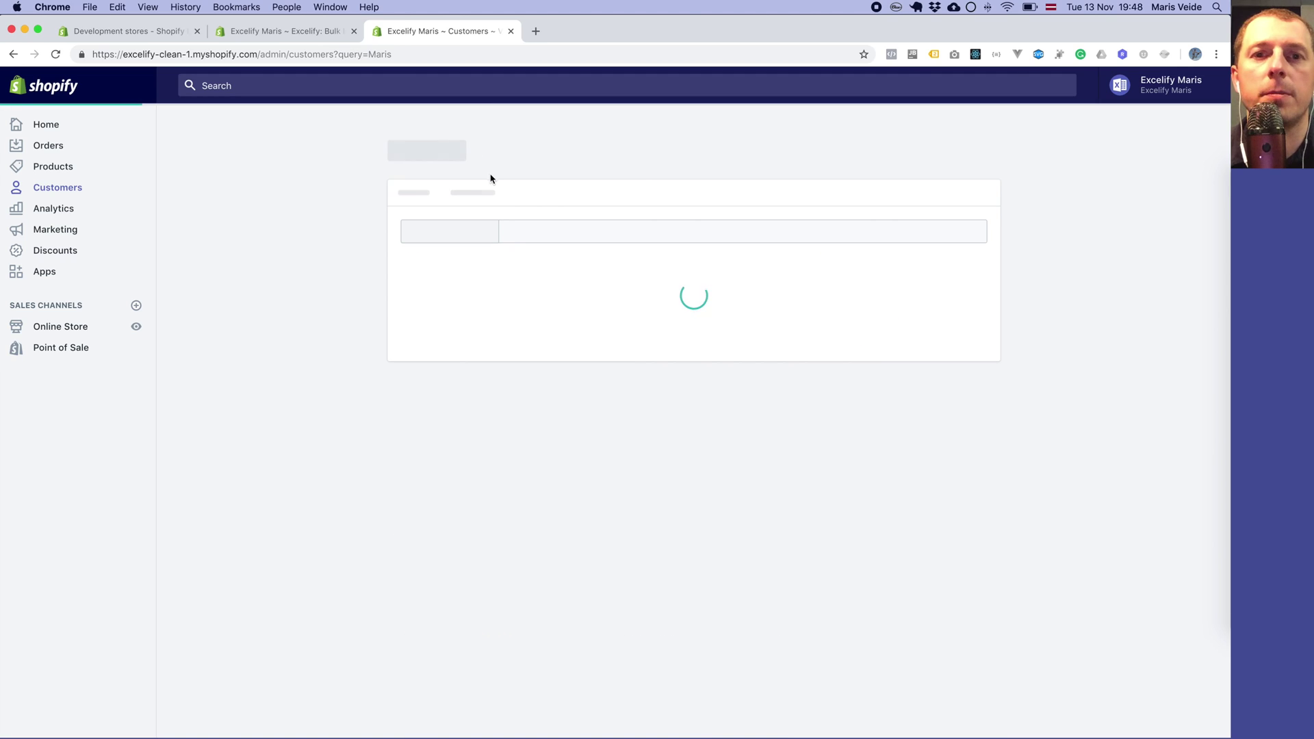
left_click(541, 235)
key("super+a")
key("super+v")
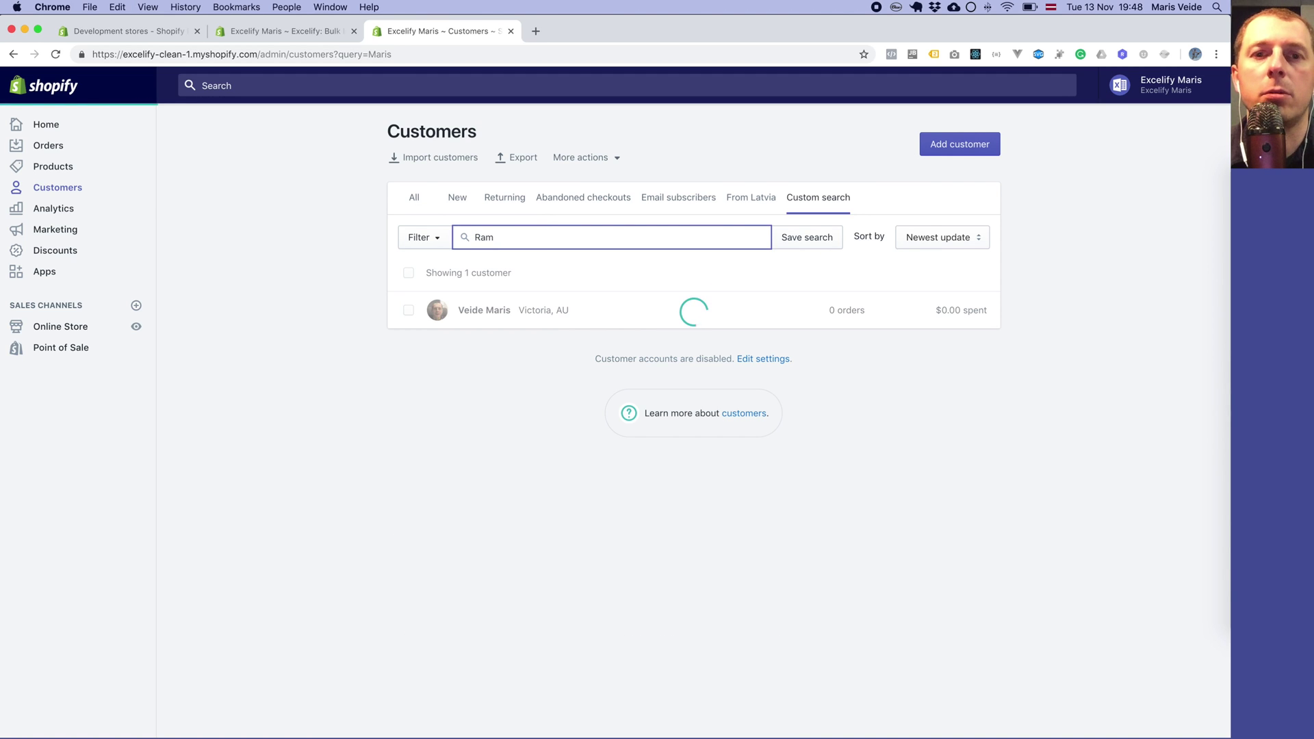
left_click(476, 311)
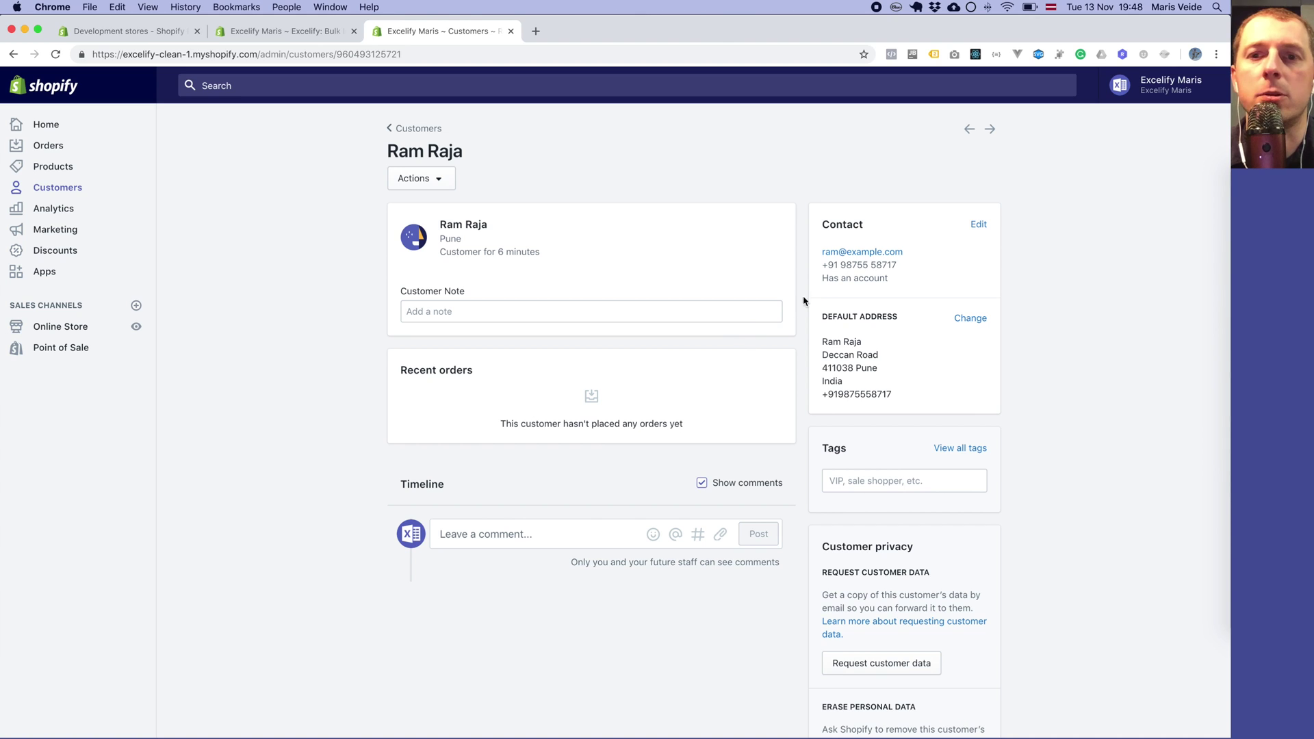
left_click_drag(830, 278, 887, 278)
left_click(869, 281)
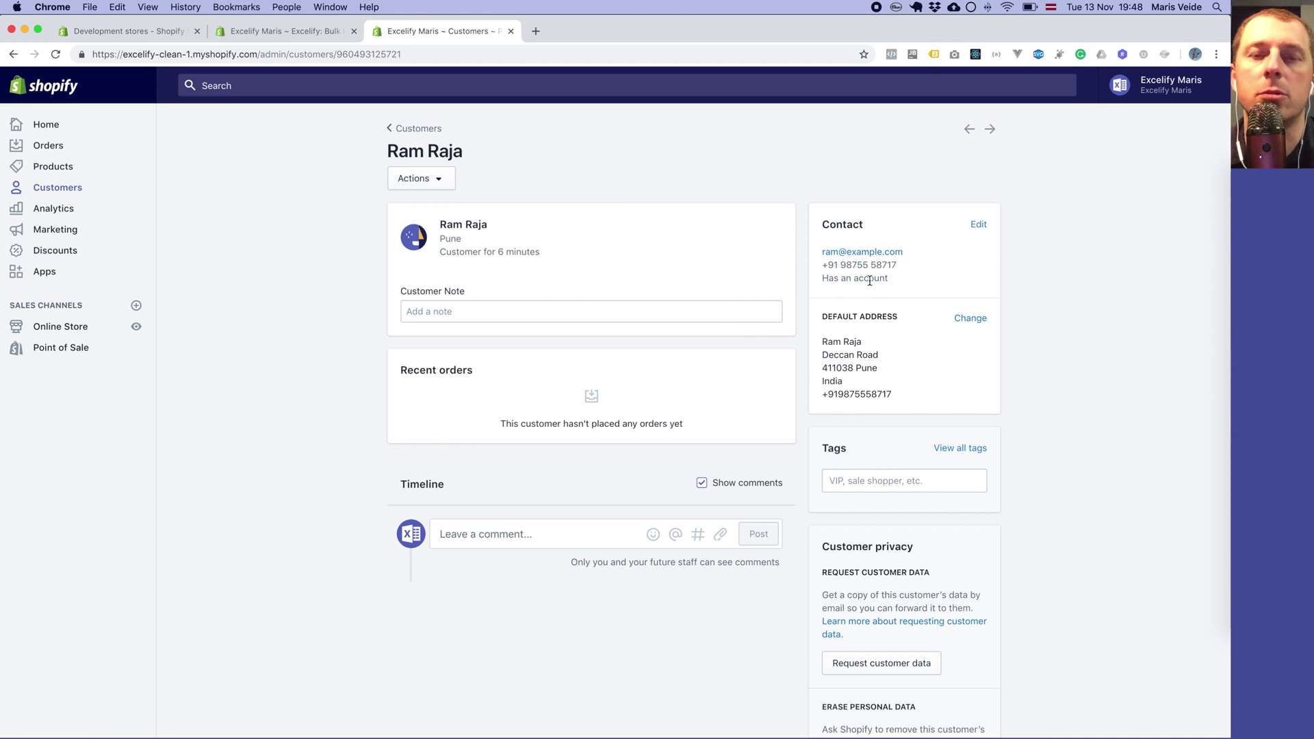
Step: Check row 5's password cell H5 in the sheet, then return to the filtered customer list
key("super+Tab")
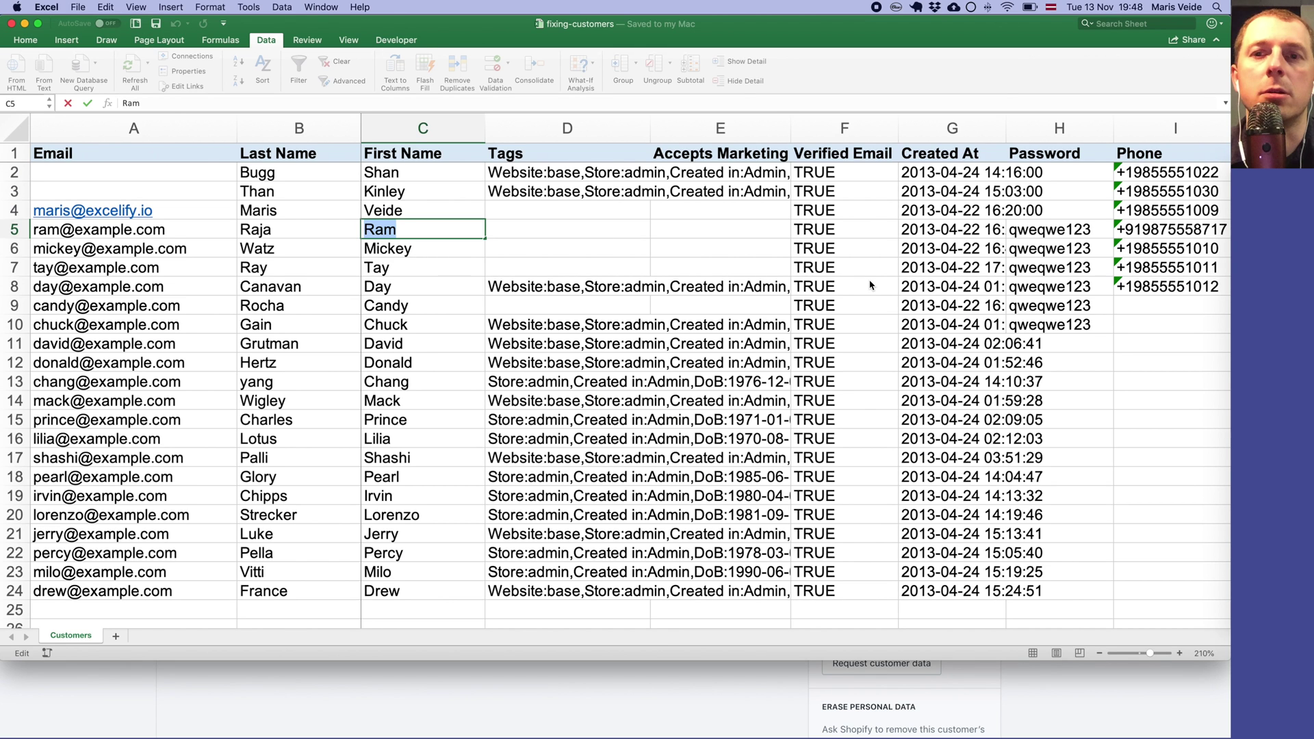
left_click(575, 228)
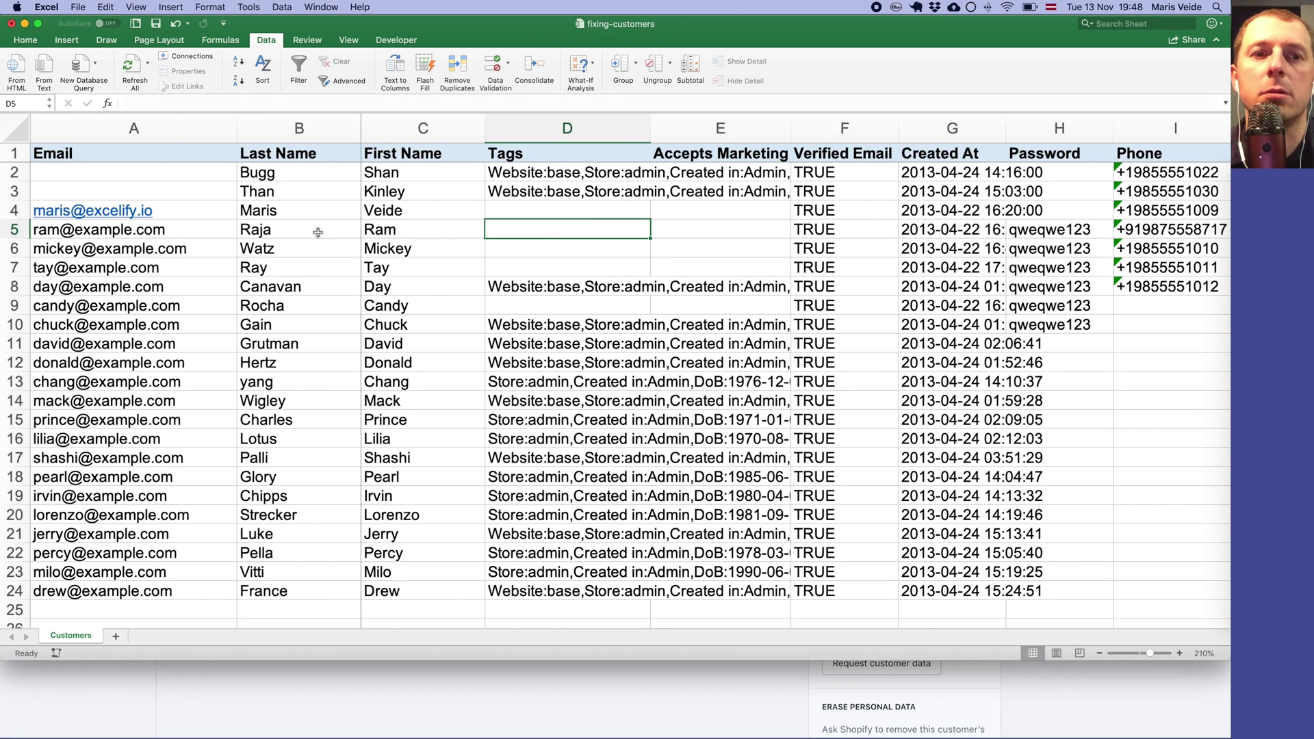
left_click(1054, 235)
key("super+Tab")
left_click(857, 279)
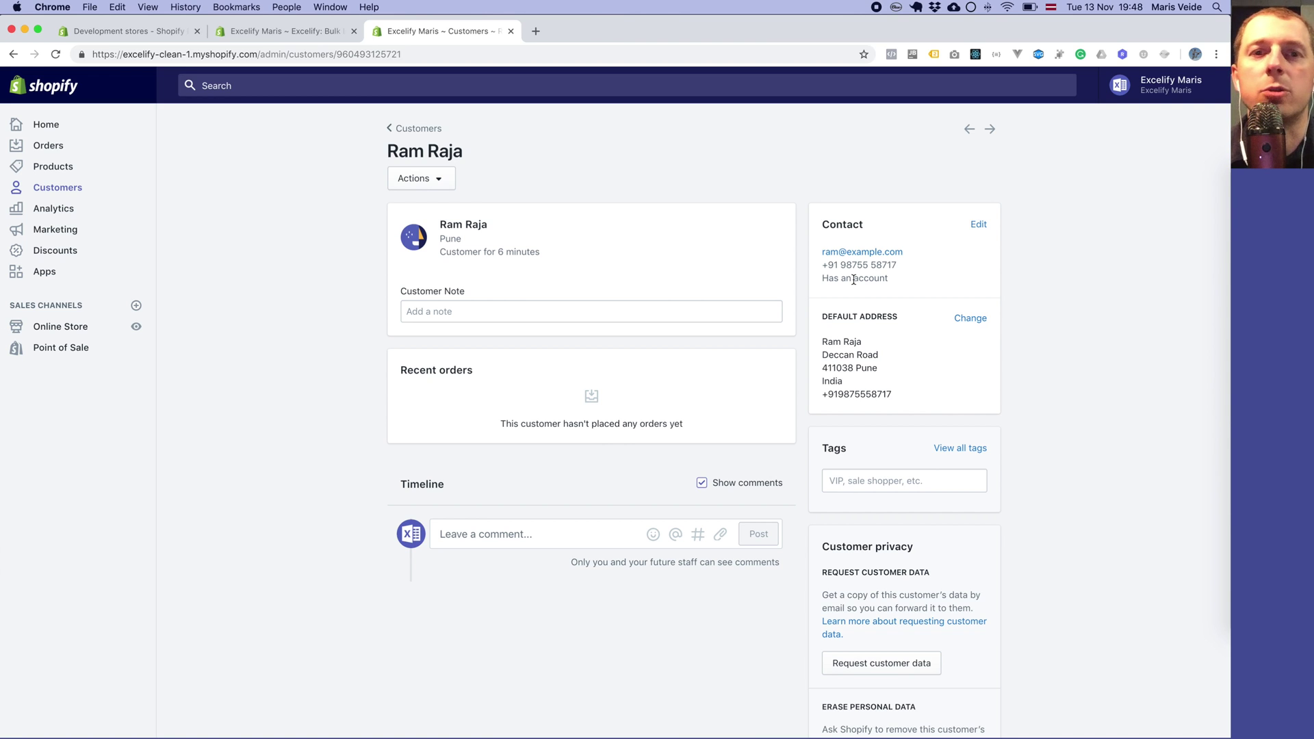
left_click(415, 129)
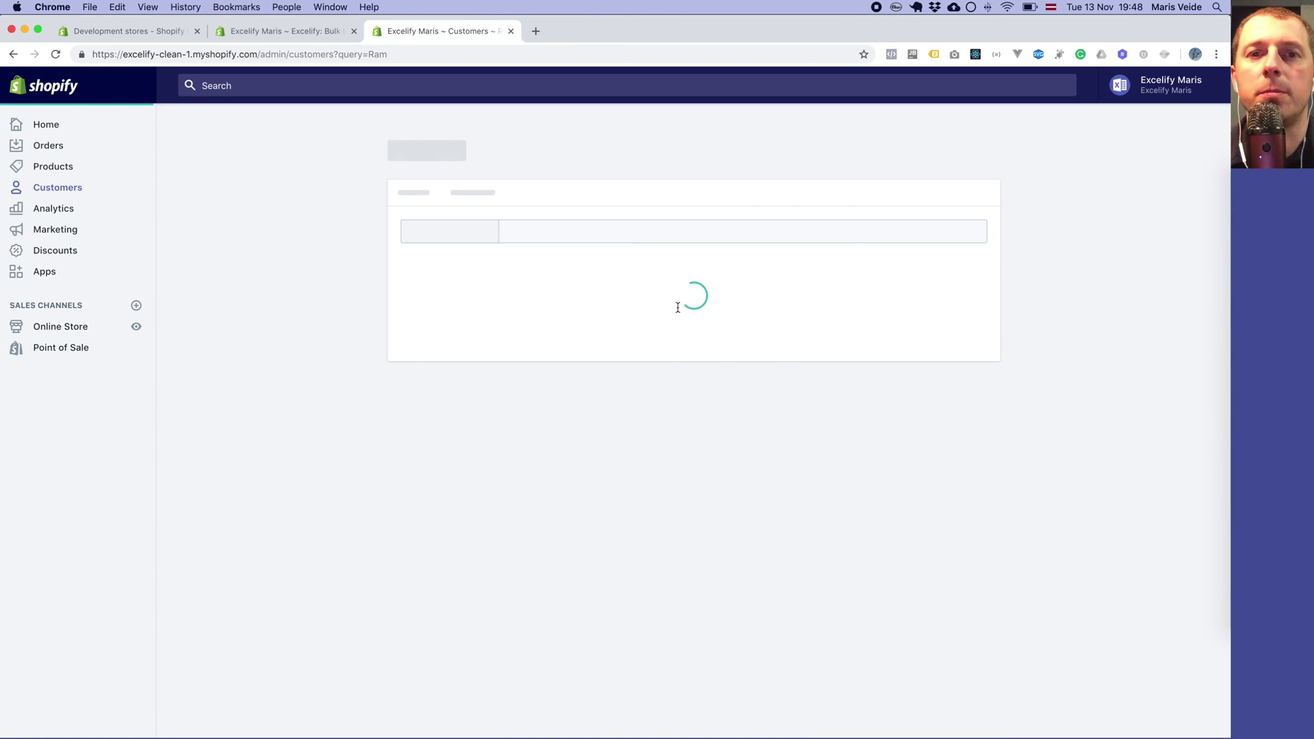